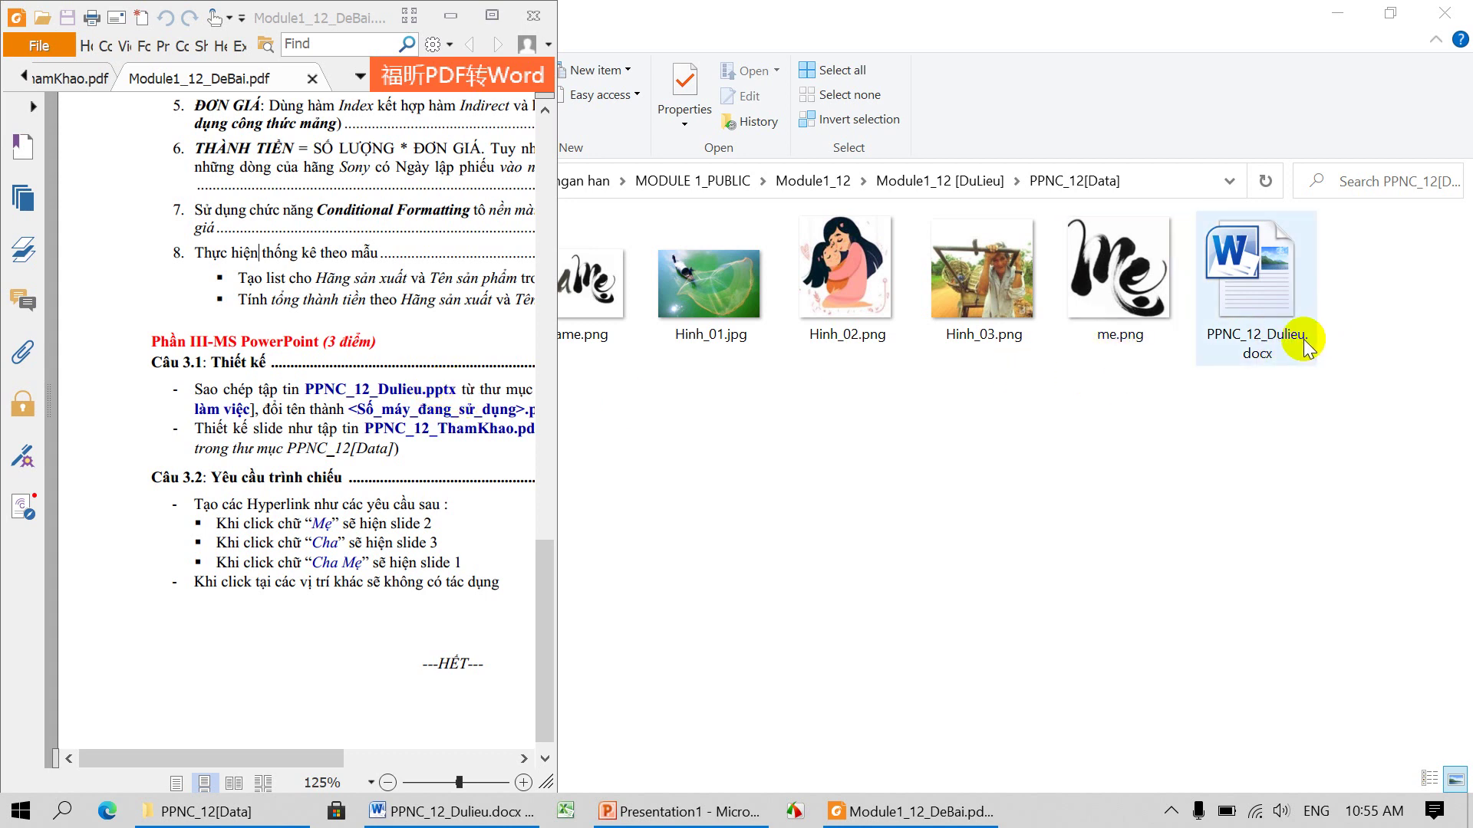
- Bring the Word verse document, then the blank Presentation1, to the front
left_click(412, 816)
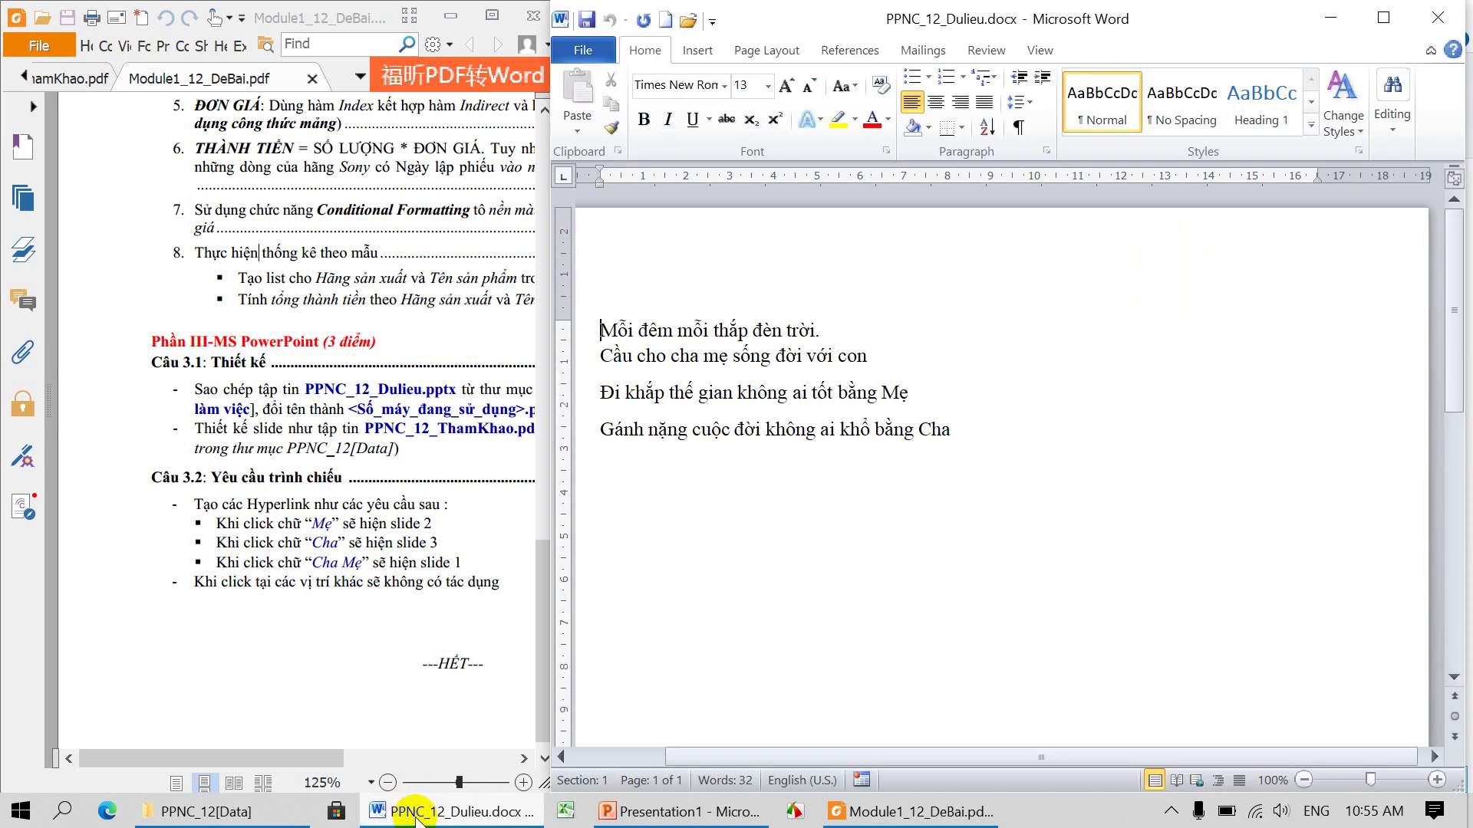
left_click(643, 812)
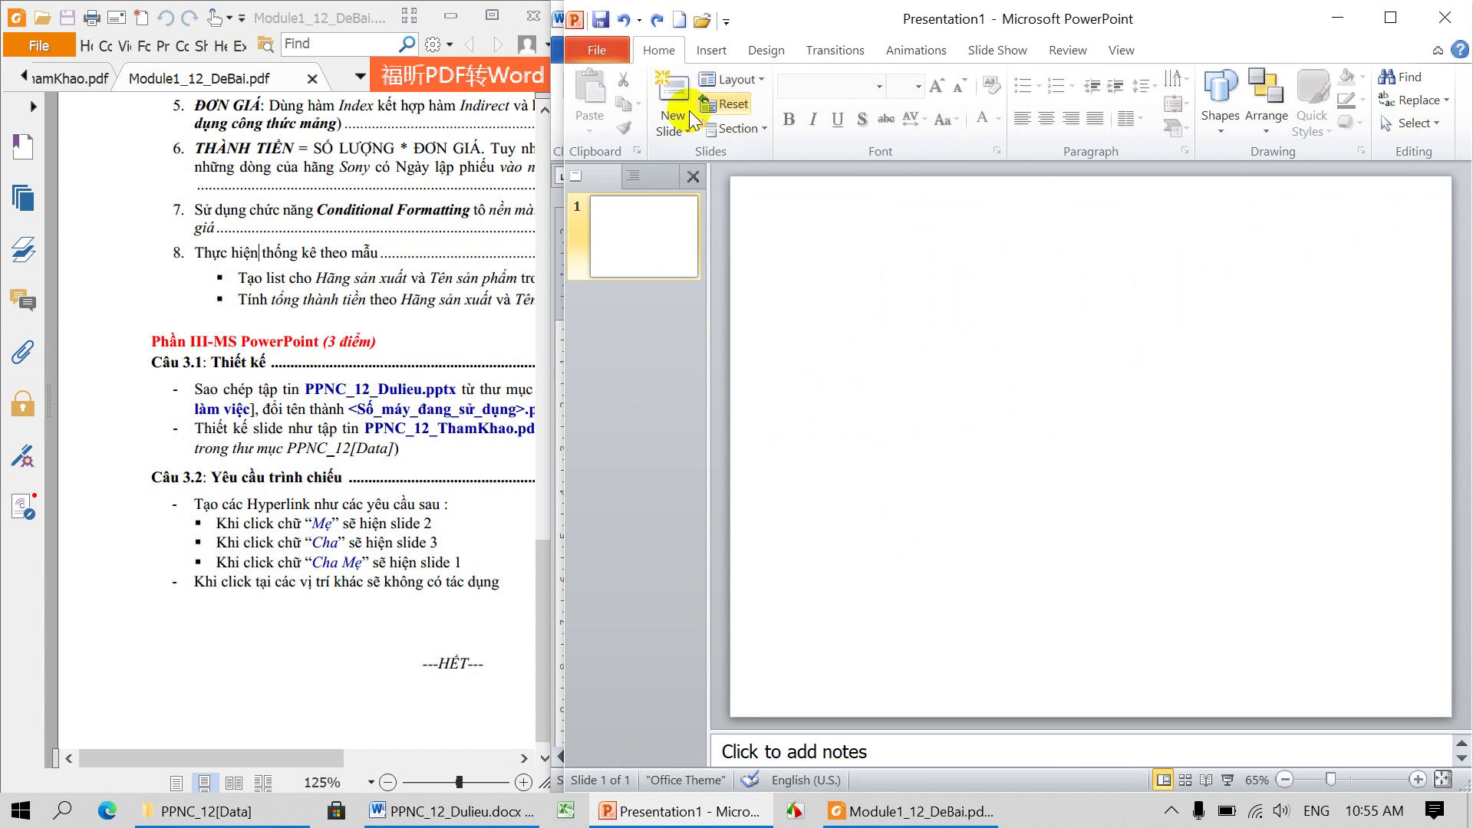
left_click(735, 79)
- Give the slide a Blank layout and insert the pictures me.png and cha.png
left_click(756, 415)
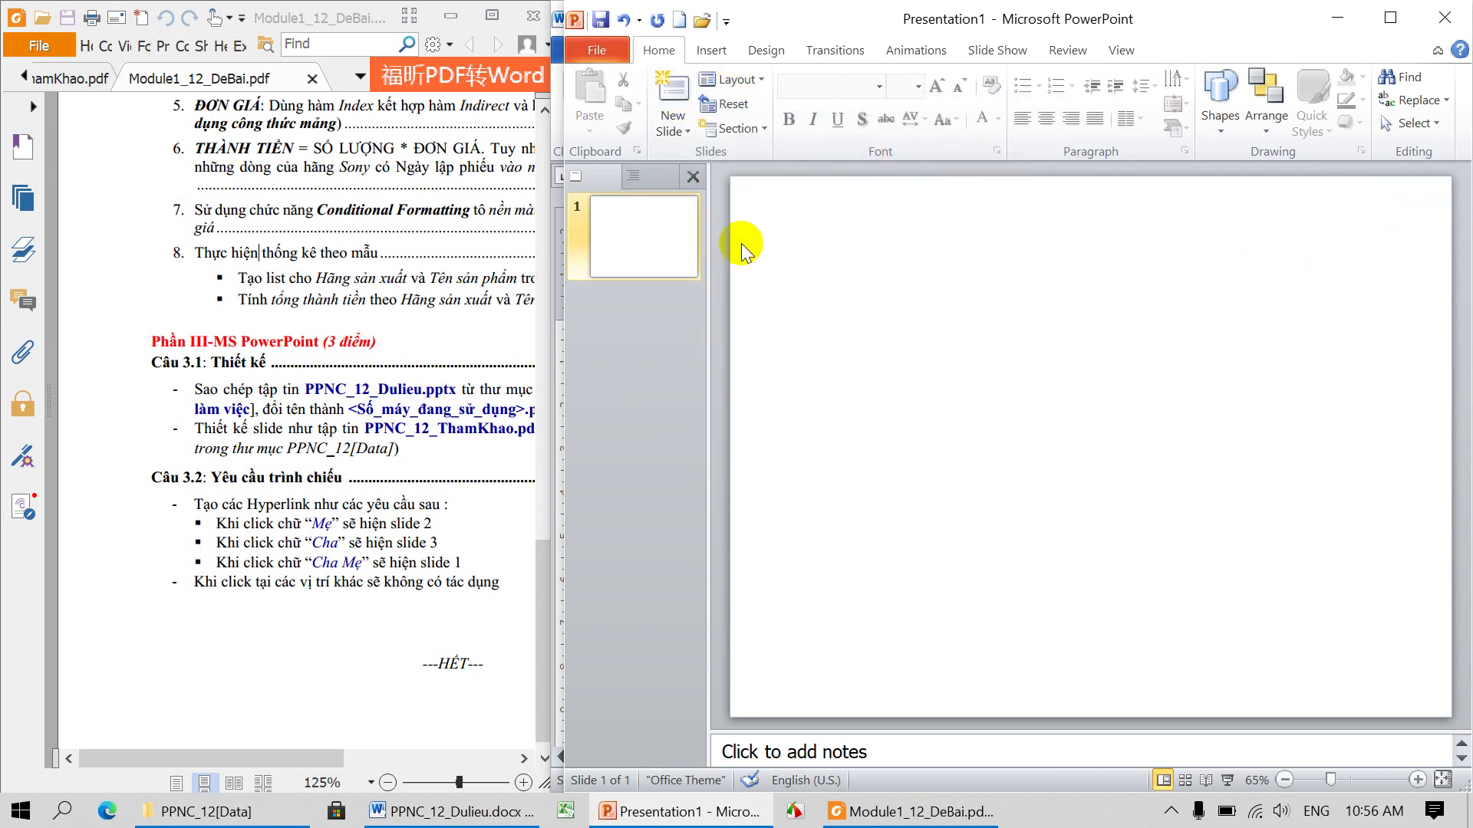
left_click(710, 52)
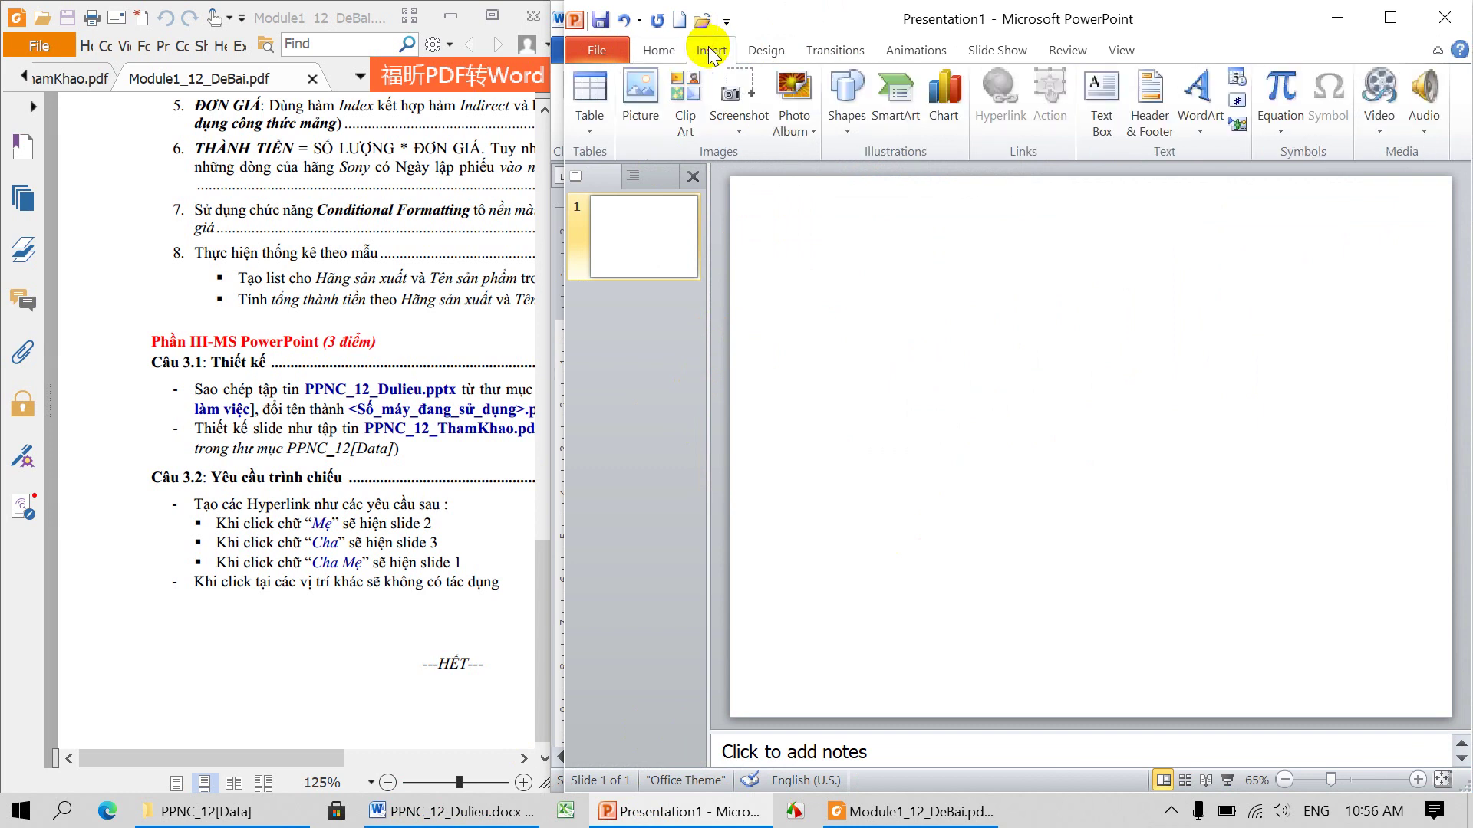
left_click(641, 100)
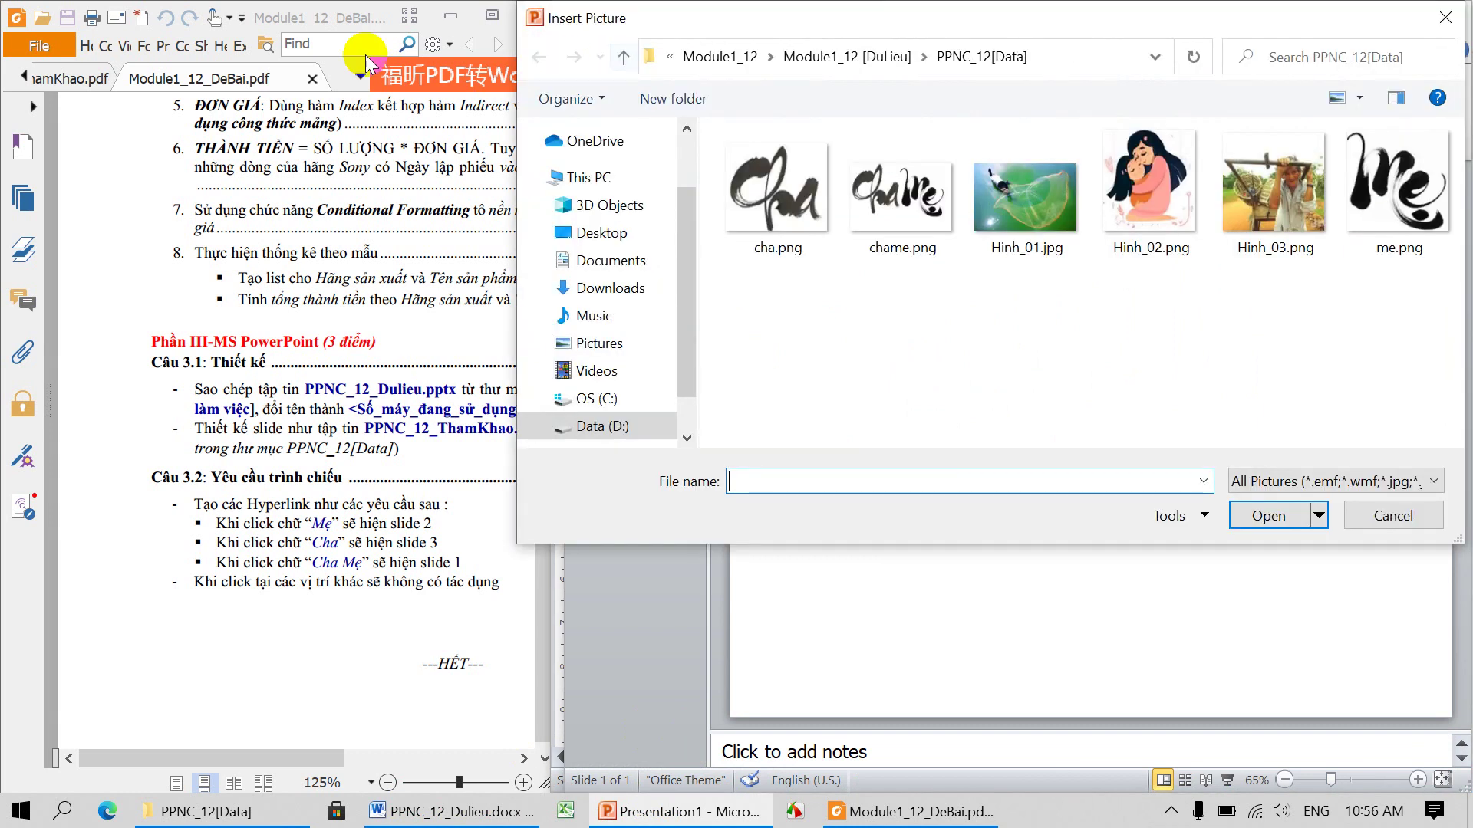
left_click(789, 220)
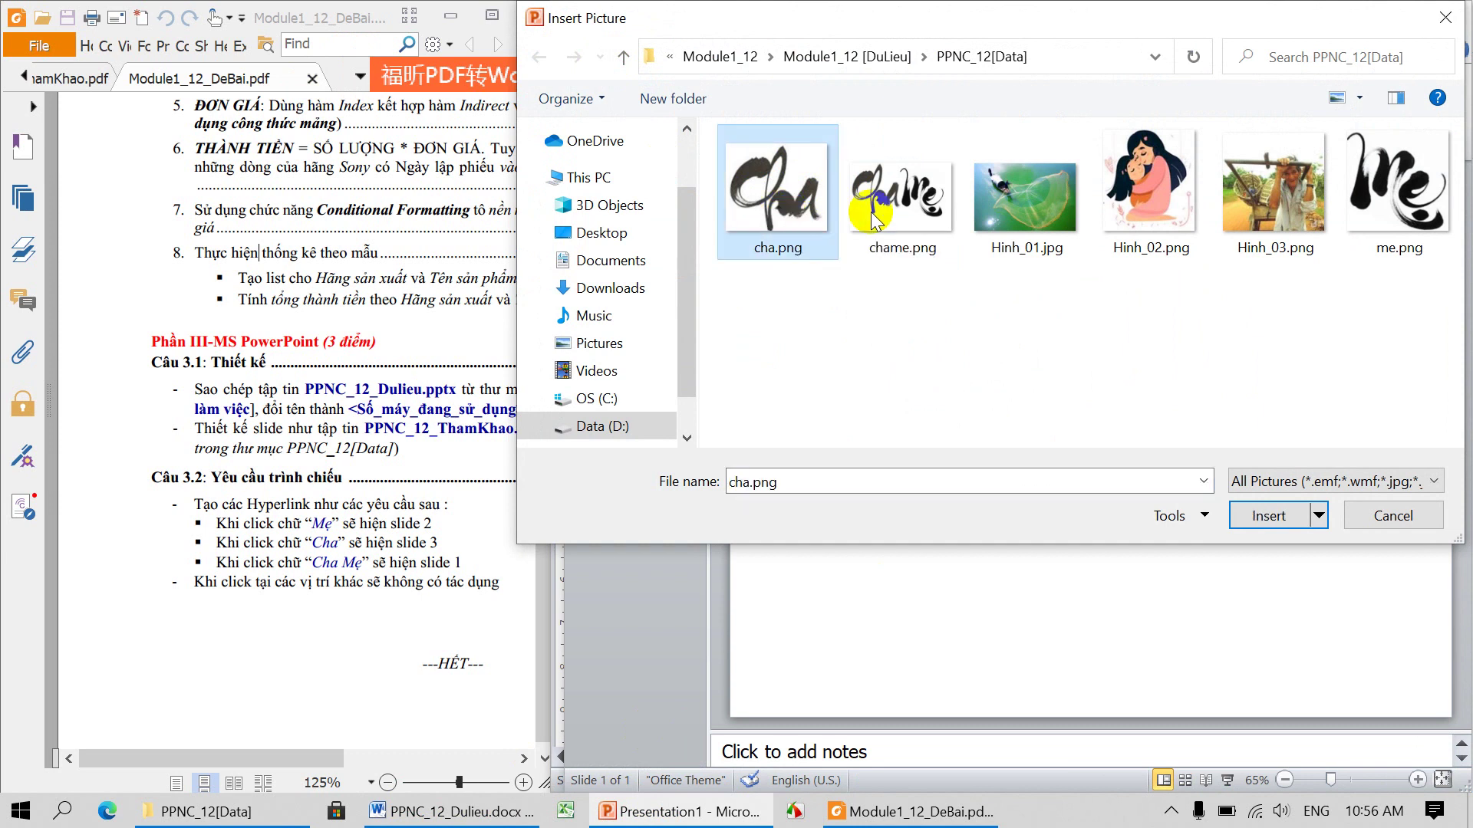
left_click(1398, 188, "ctrl")
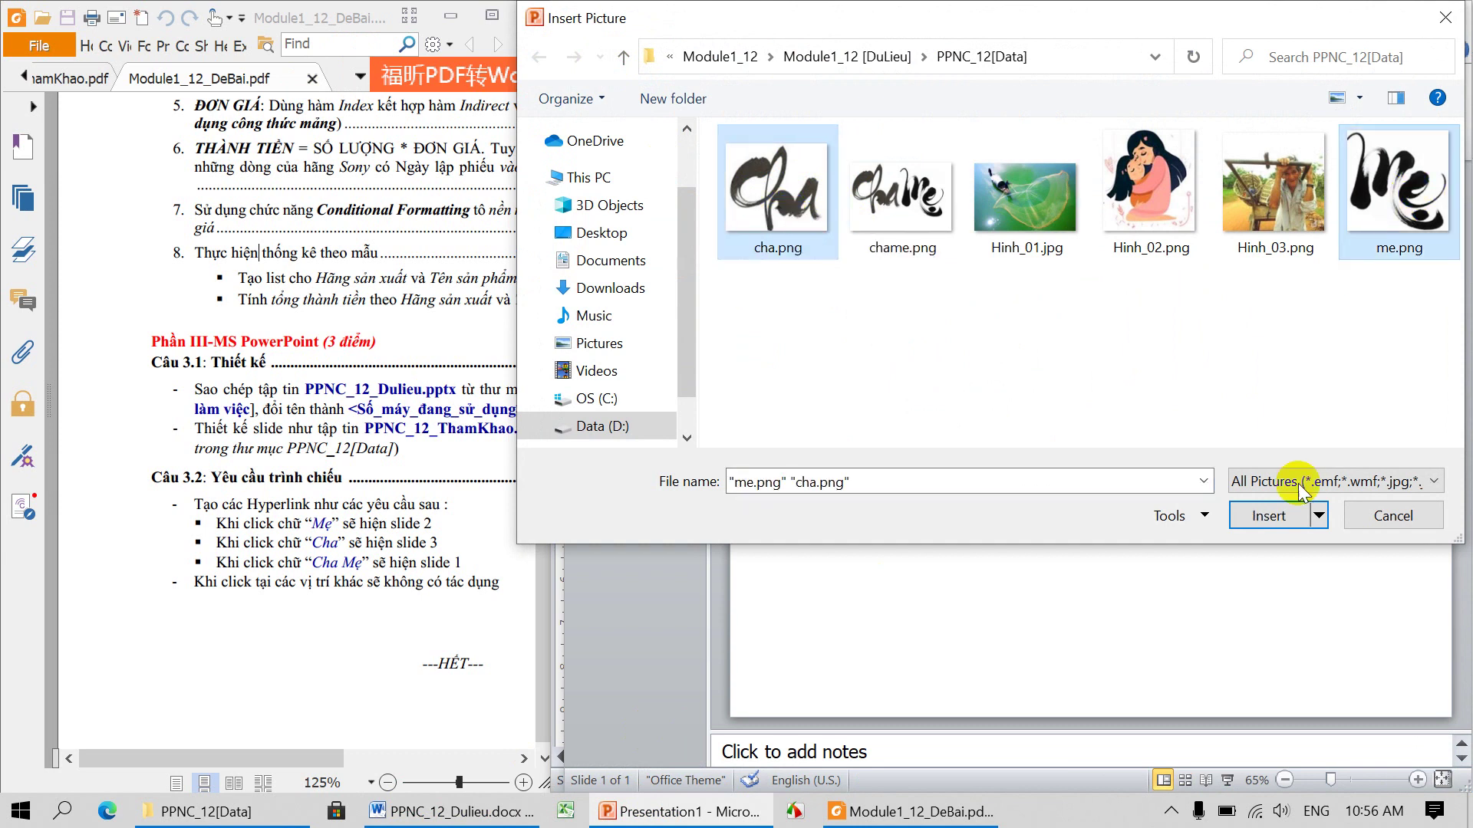
left_click(1271, 514)
- Stack Mẹ above Cha on the left and shrink both to about 2.83" high
mouse_move(1082, 370)
left_mouse_down()
mouse_move(1207, 370)
mouse_move(902, 261)
left_mouse_up()
left_click(875, 326)
mouse_move(1153, 388)
left_mouse_down()
mouse_move(978, 522)
mouse_move(861, 506)
left_mouse_up()
left_click(891, 345)
left_click(1005, 494, "shift")
left_click_drag(1067, 423, 1003, 474)
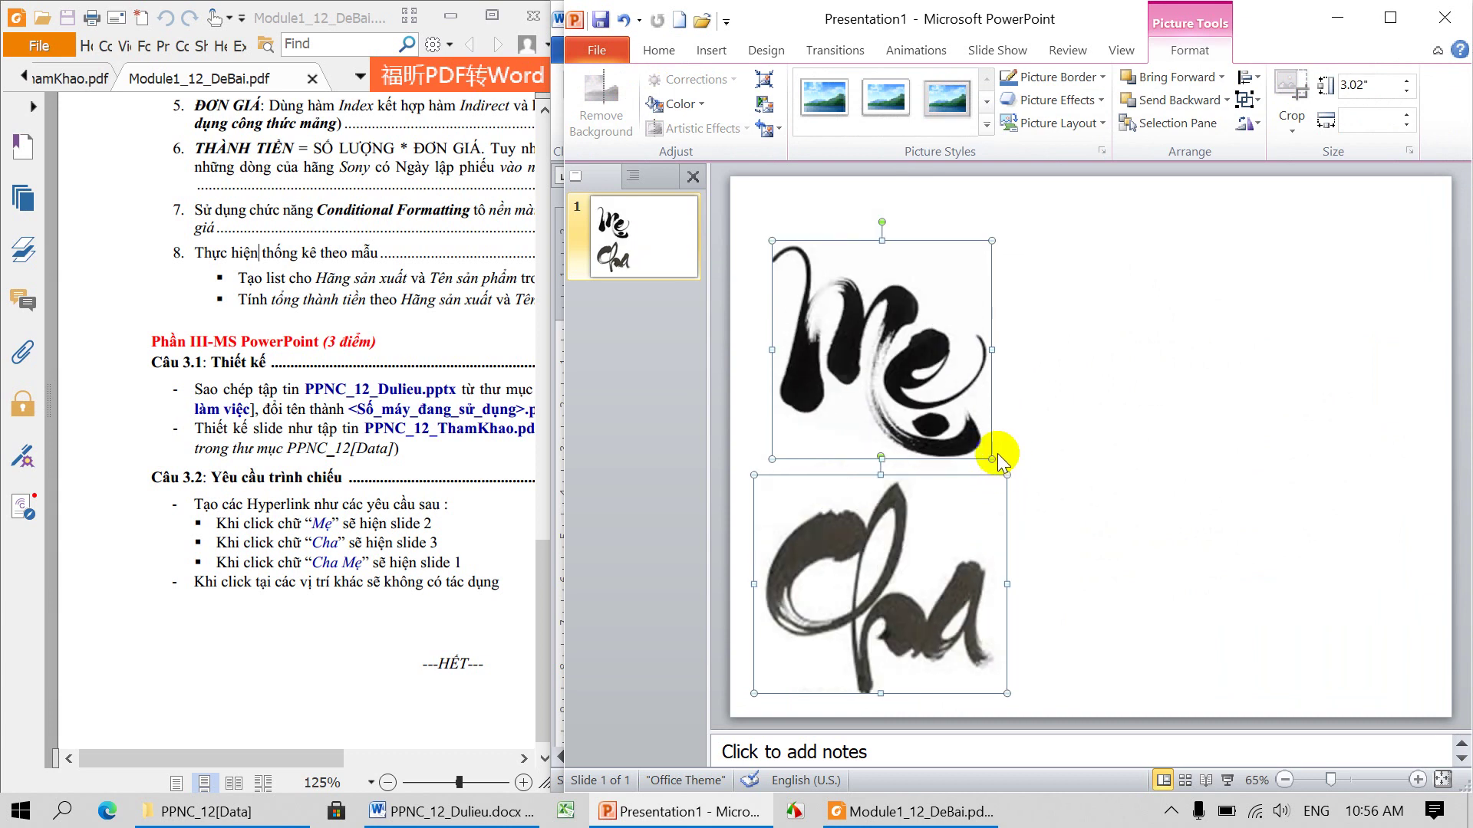
left_click_drag(994, 483, 947, 372)
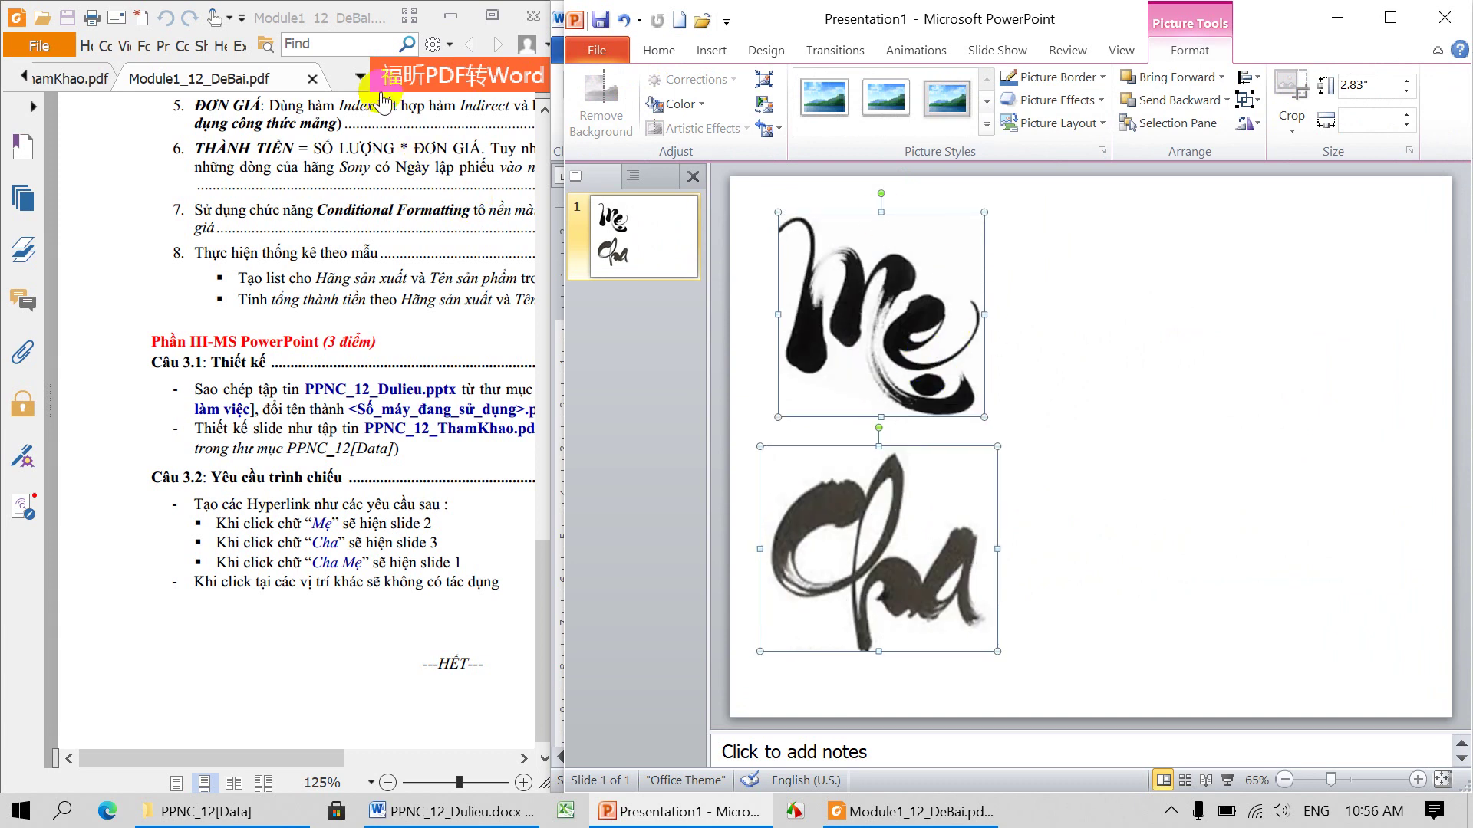
- After checking the reference PDF, add a blue-style 'Your text here' WordArt box
left_click(69, 79)
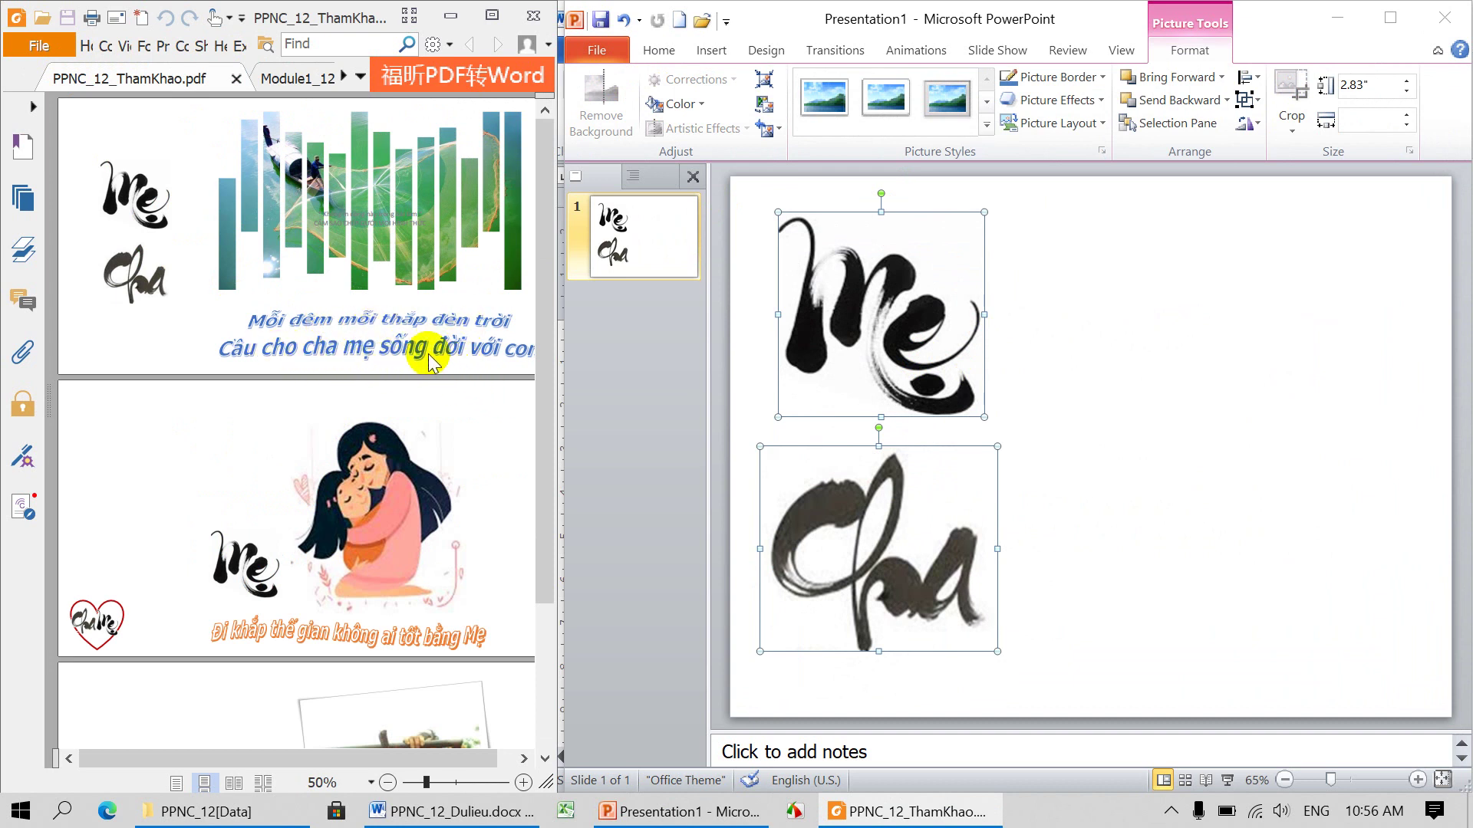
left_click(712, 53)
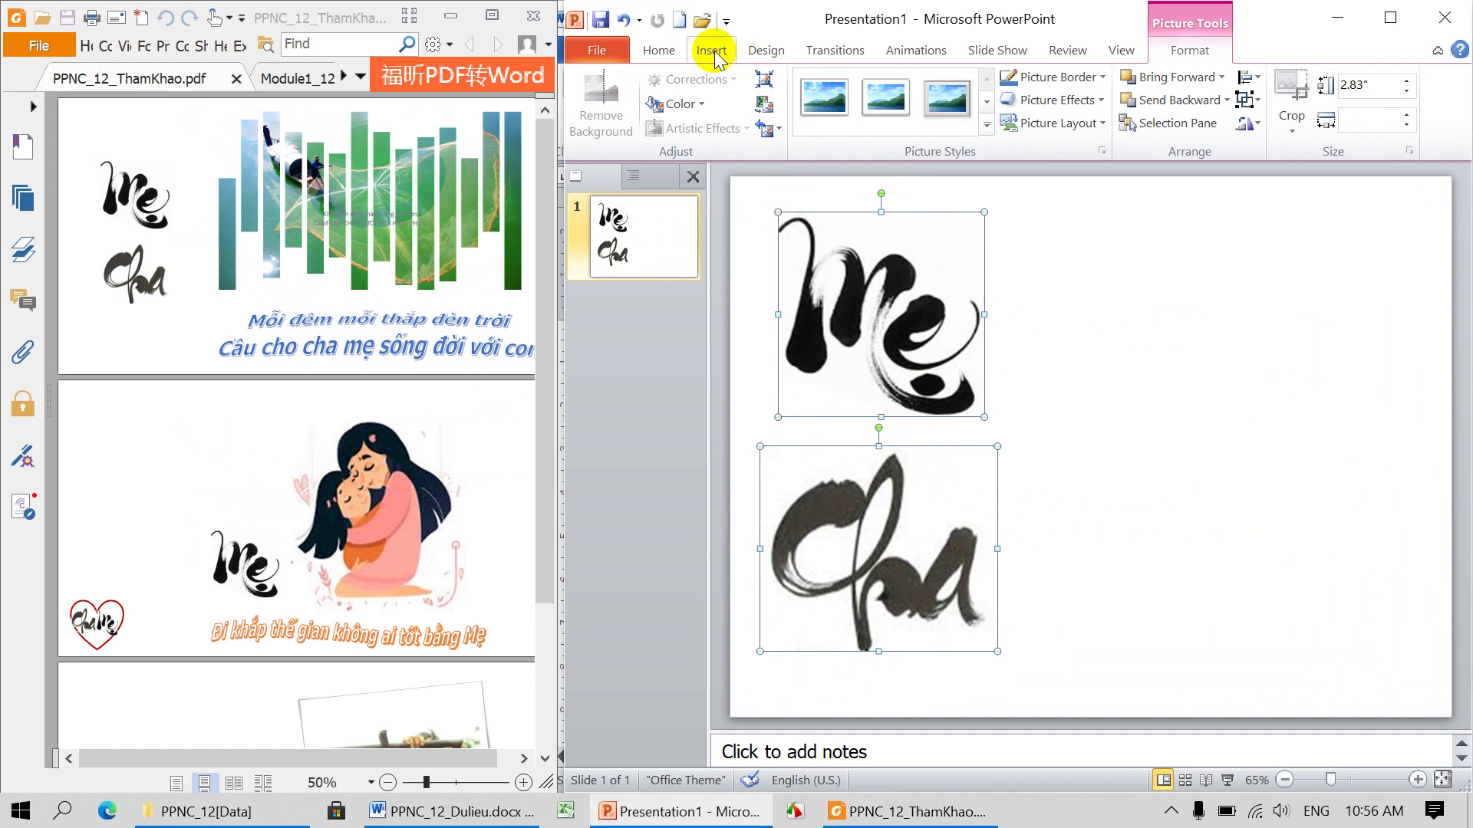
left_click(712, 52)
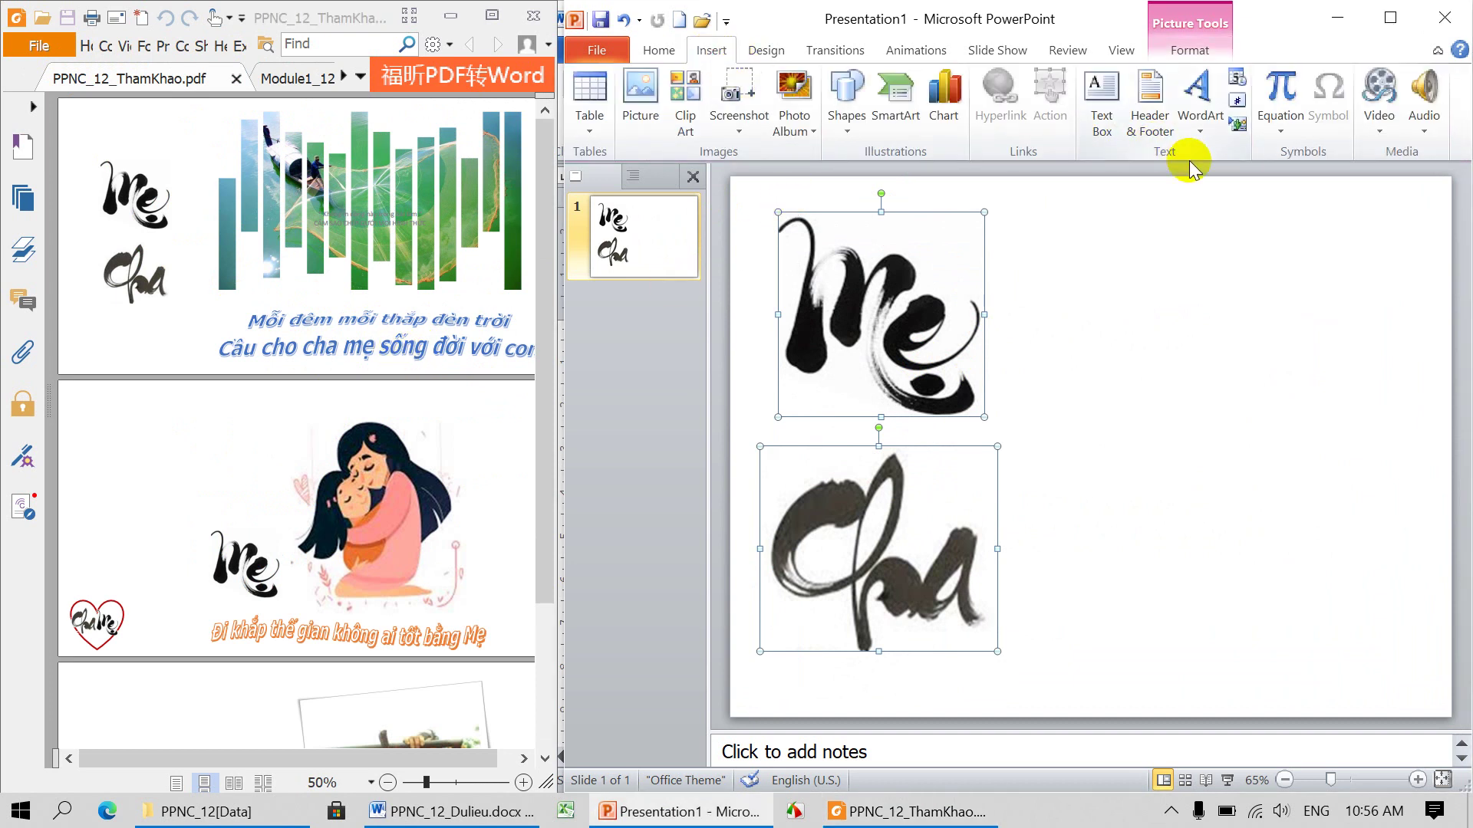
left_click(1202, 142)
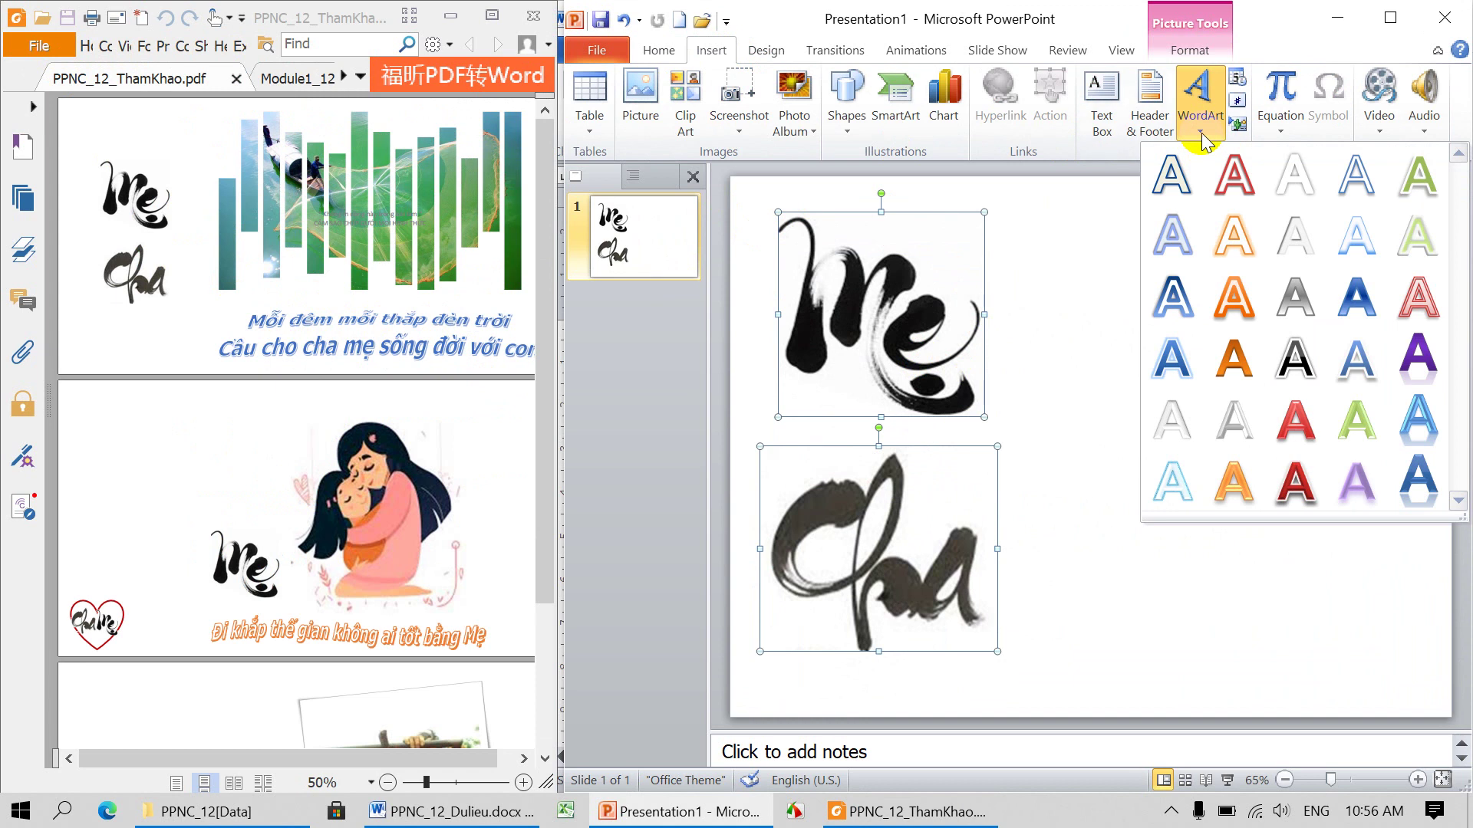
left_click(1159, 365)
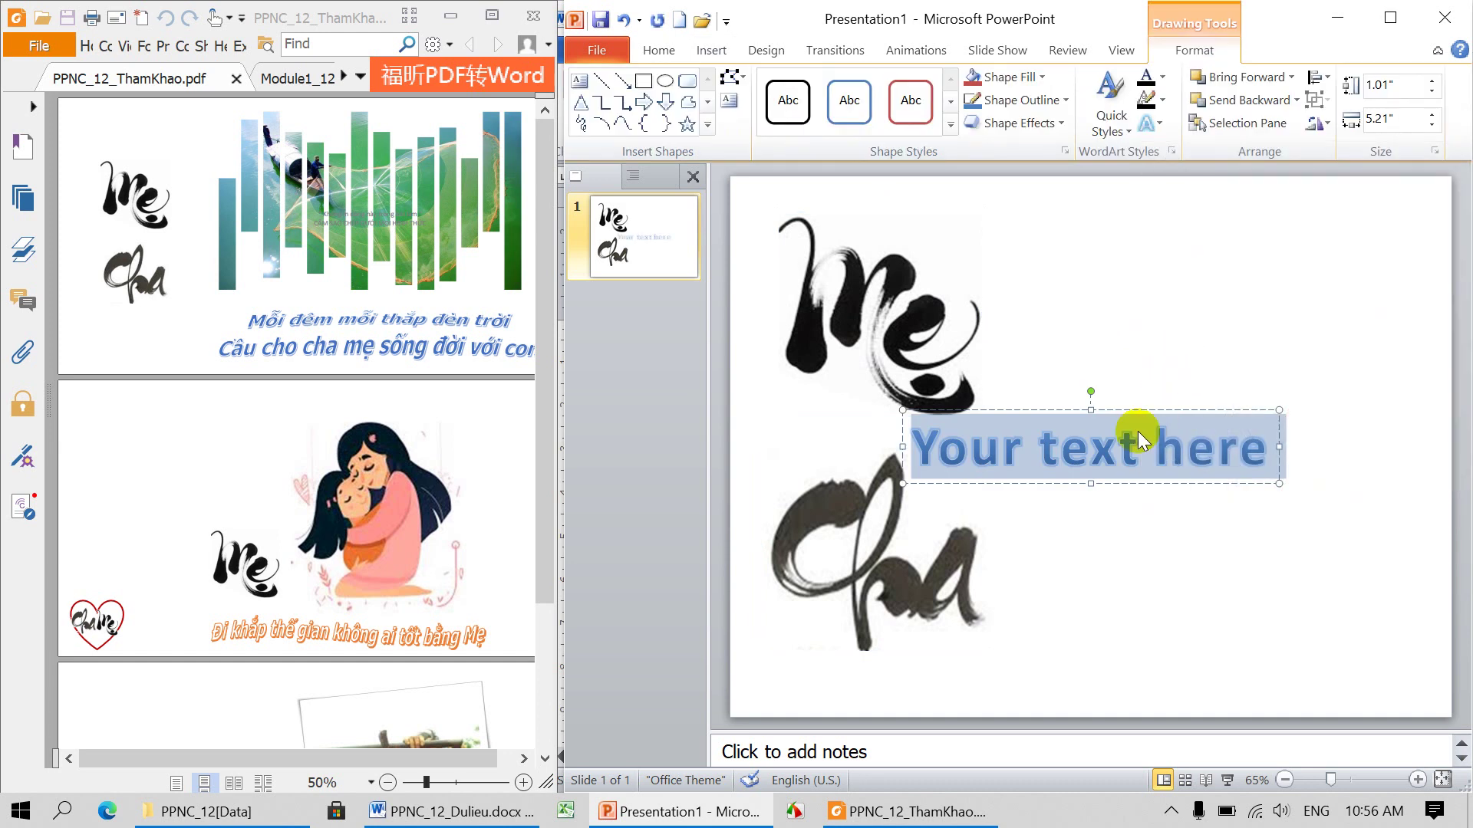
- Copy the first two verse lines from Word and click into the WordArt text
left_click(469, 813)
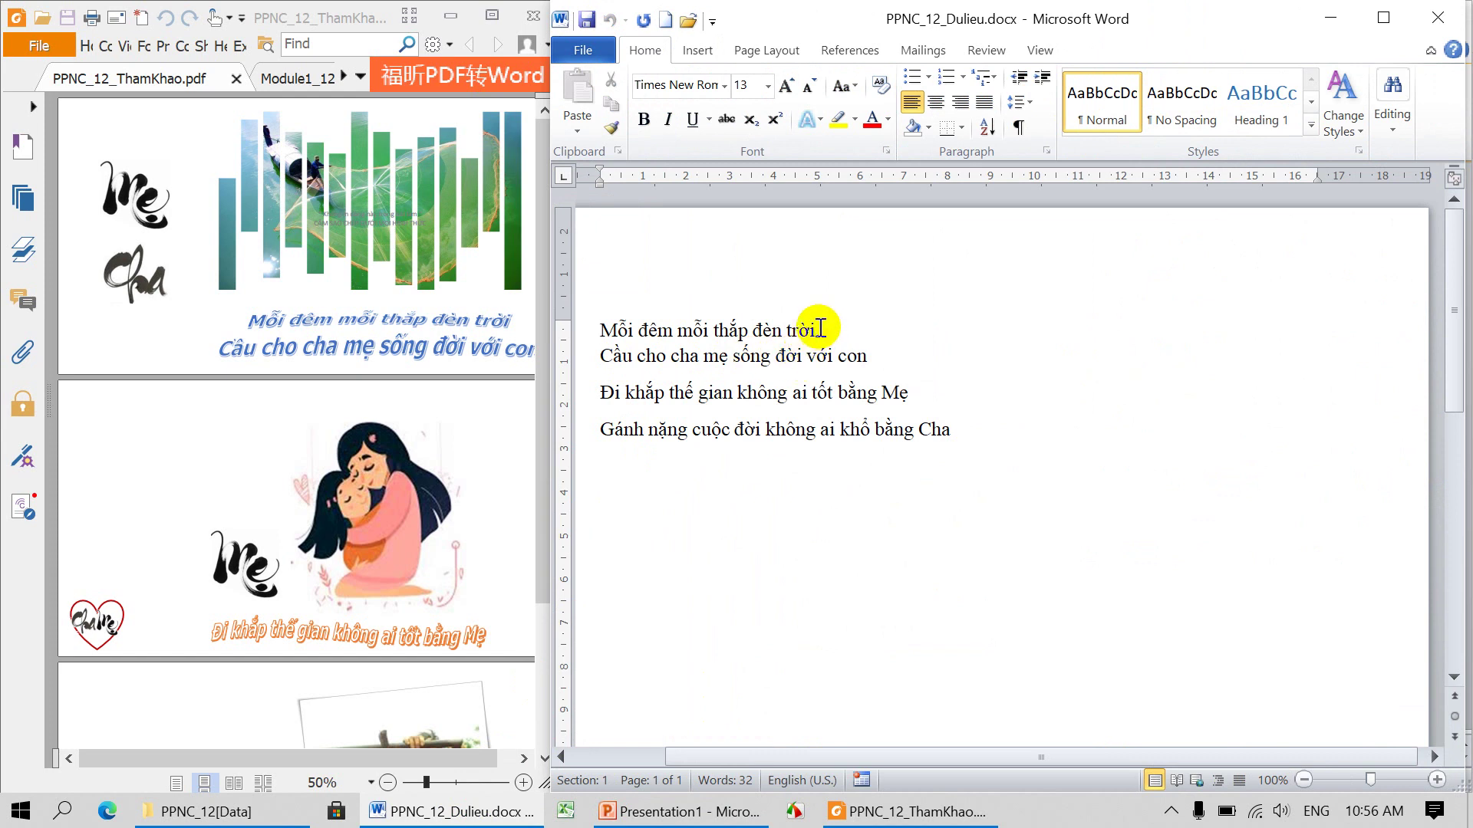
left_click(873, 354, "shift")
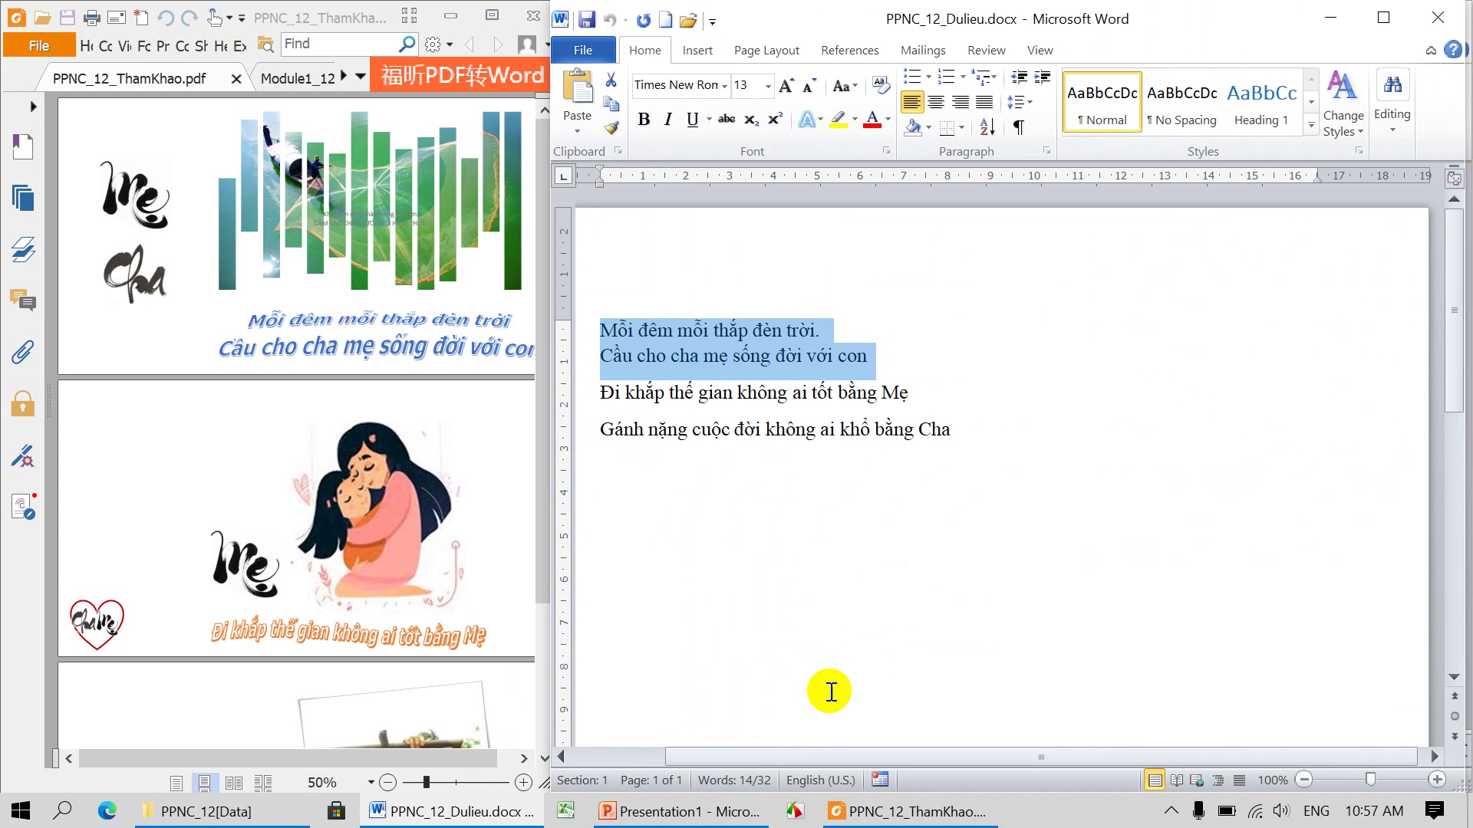
left_click(691, 811)
left_click(969, 453)
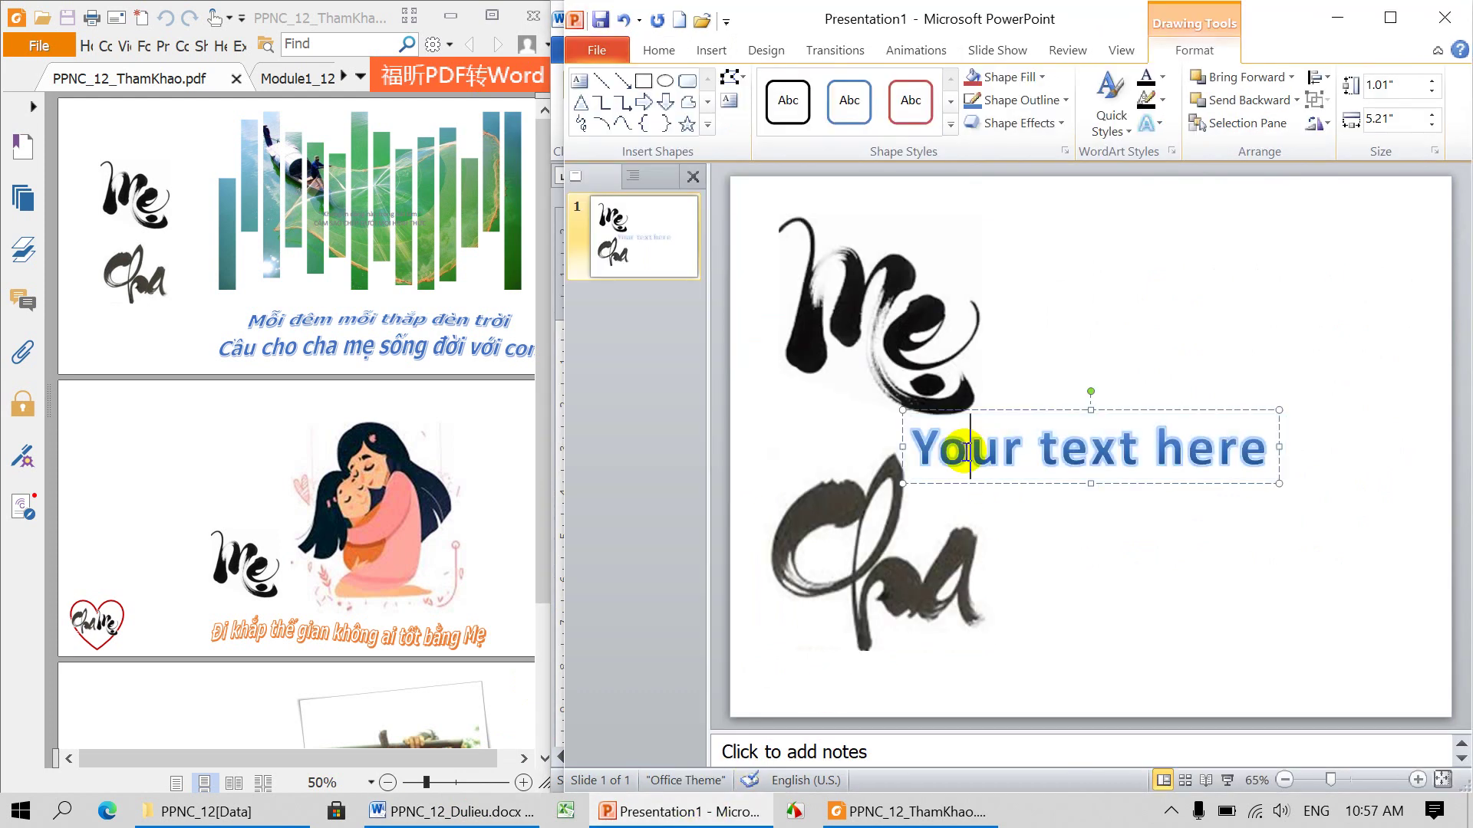
- Replace the WordArt placeholder with the copied verse using Keep Text Only paste
mouse_move(918, 451)
left_mouse_down()
mouse_move(1210, 450)
mouse_move(1220, 464)
left_mouse_up()
type("Mỗi đêm mỗi thắp đèn trời. Cầu cho cha mẹ sống đời với con")
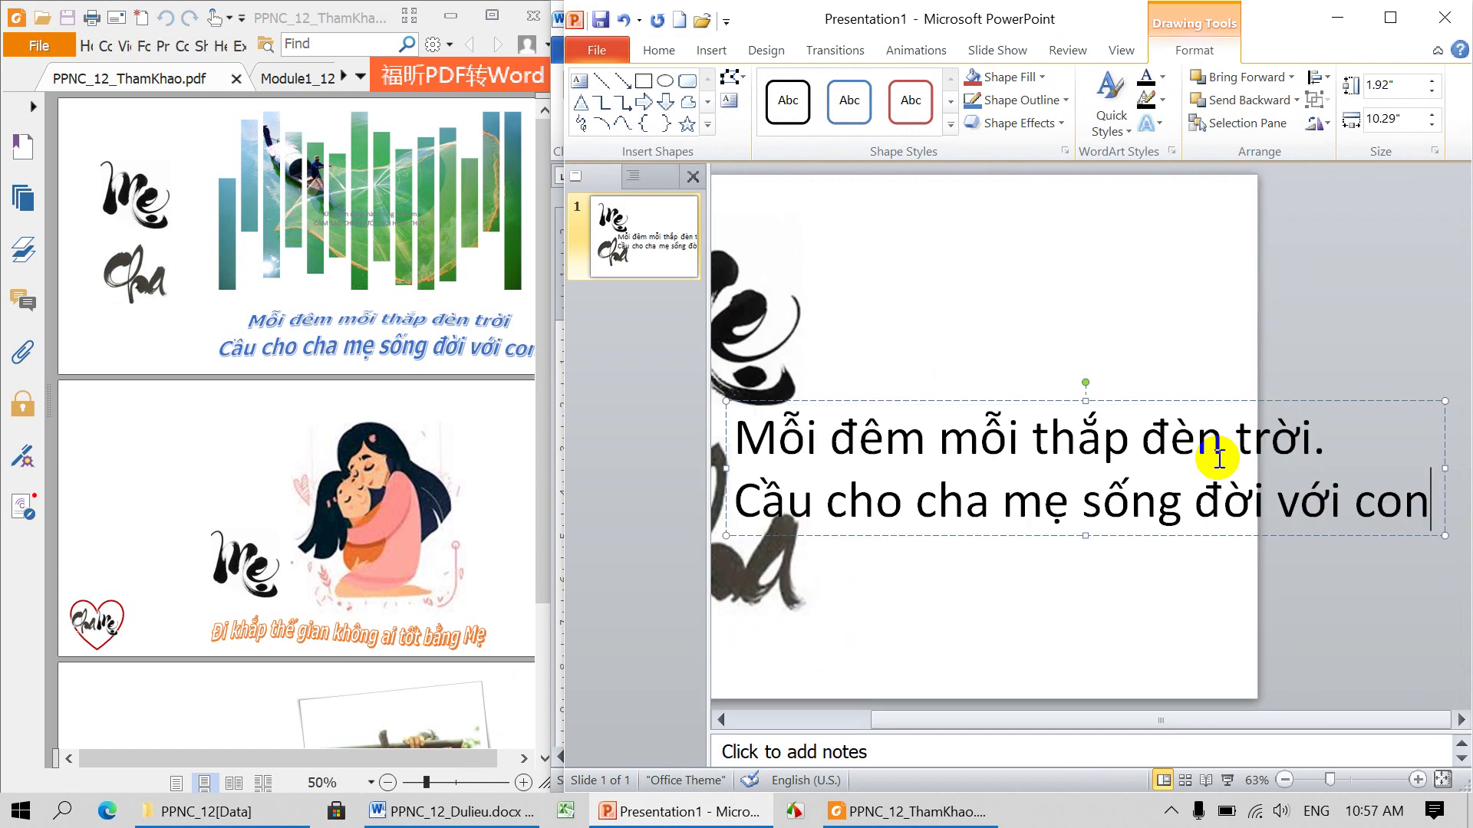
key("ctrl+z")
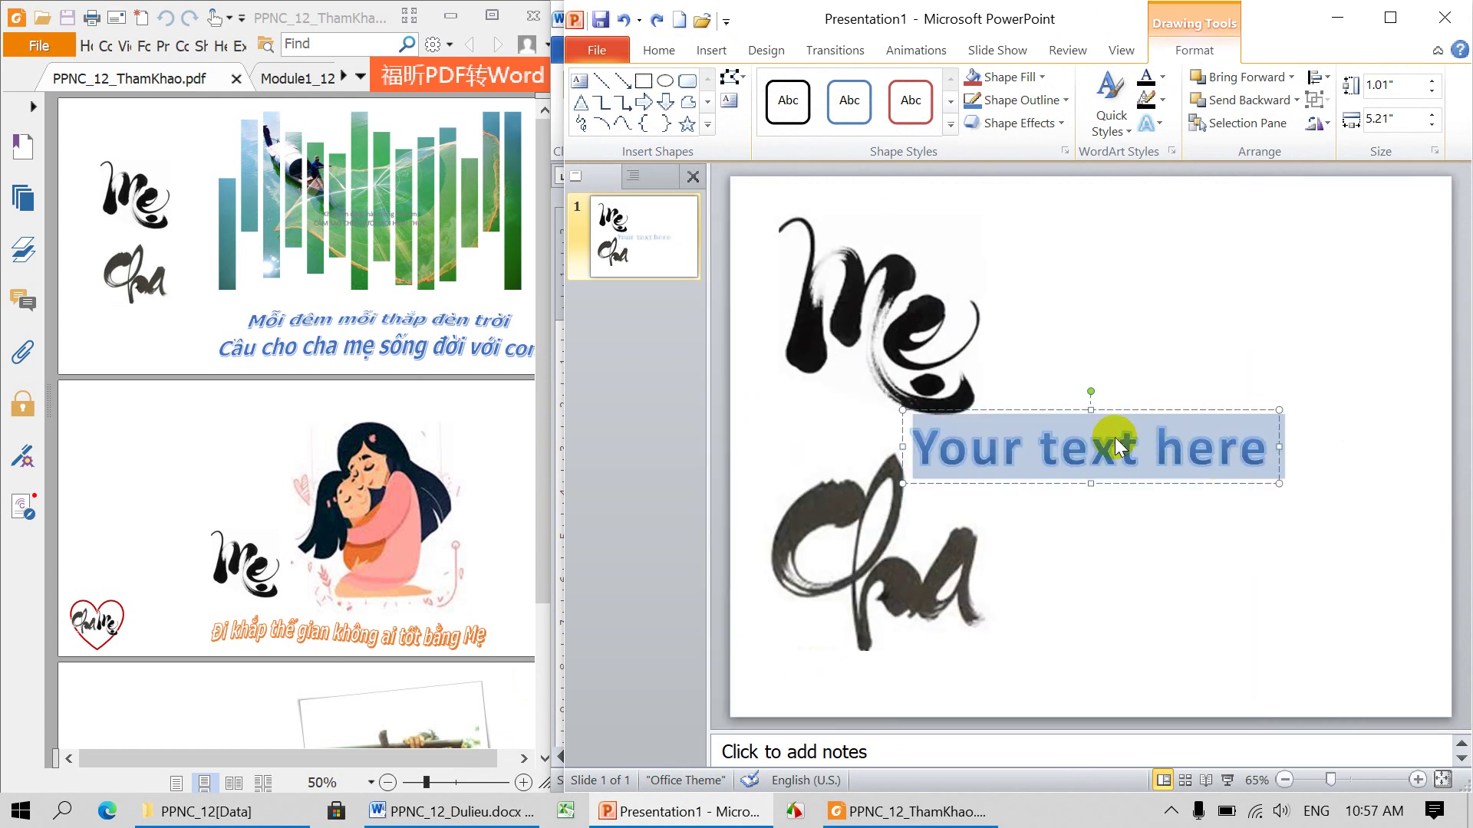
right_click(975, 452)
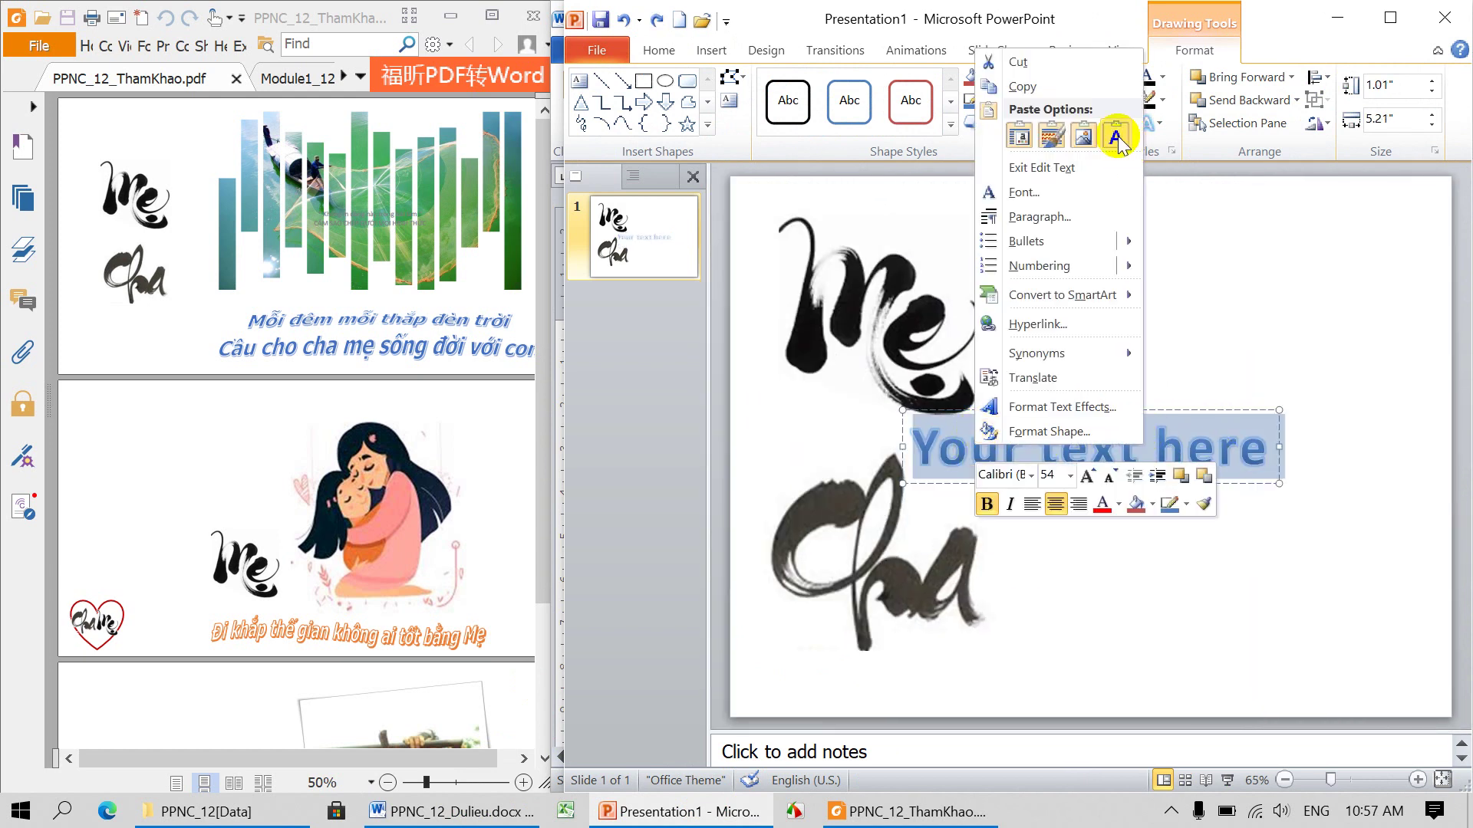
left_click(1121, 138)
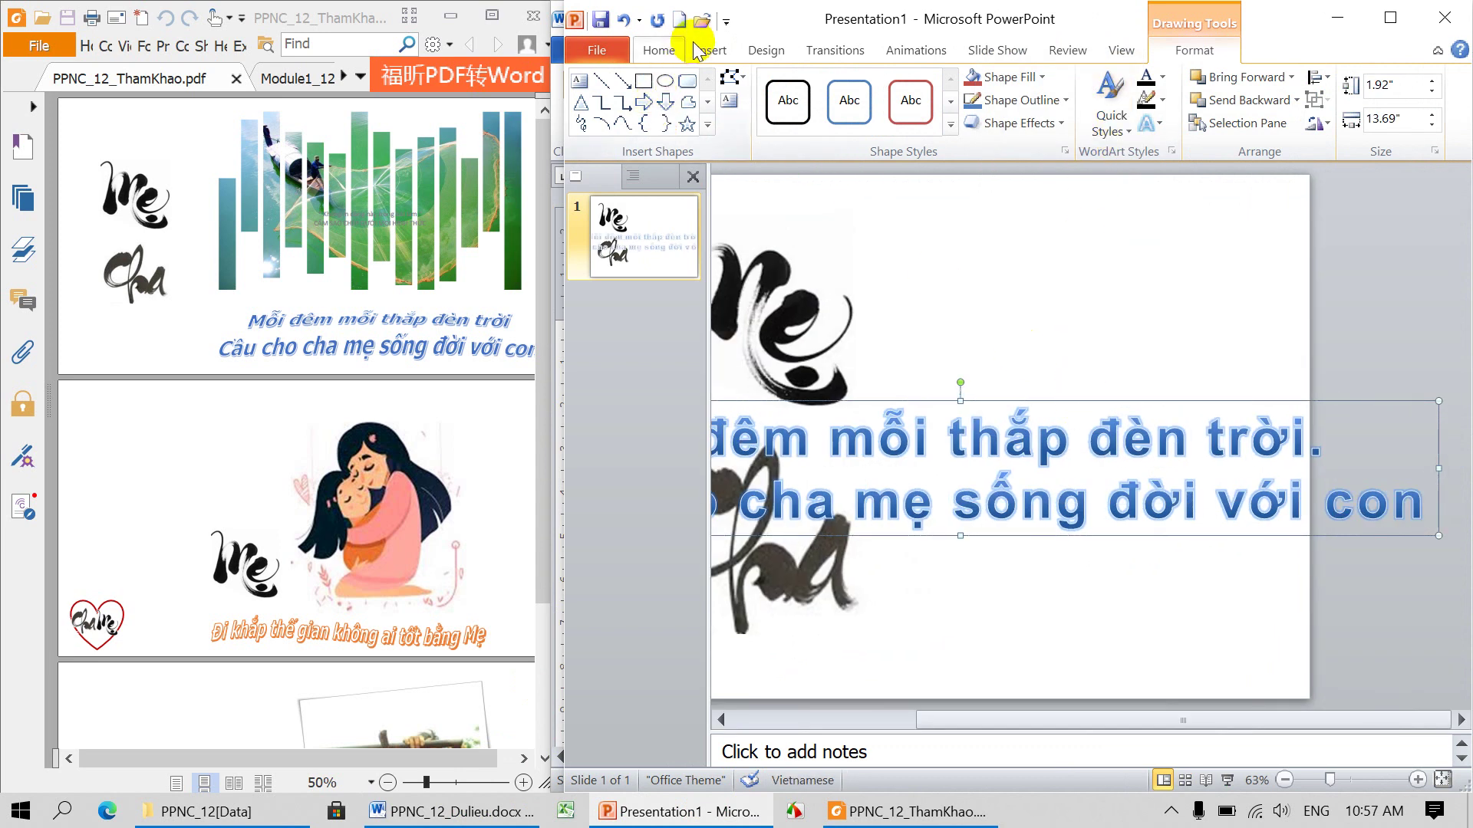
- Reduce the verse to 24 pt and drag the box toward the slide bottom
left_click(654, 52)
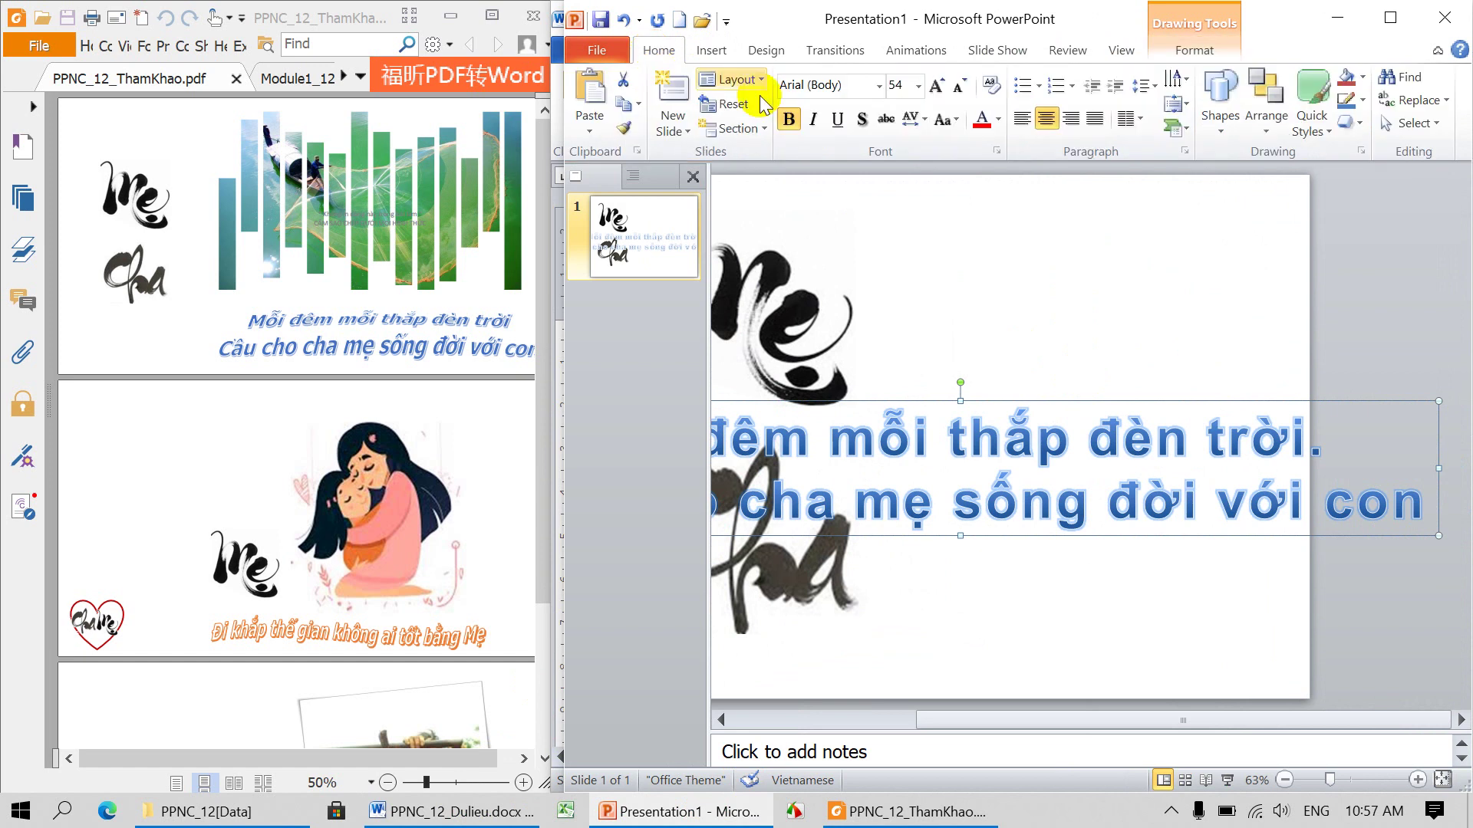
left_click(937, 90)
left_click(944, 91)
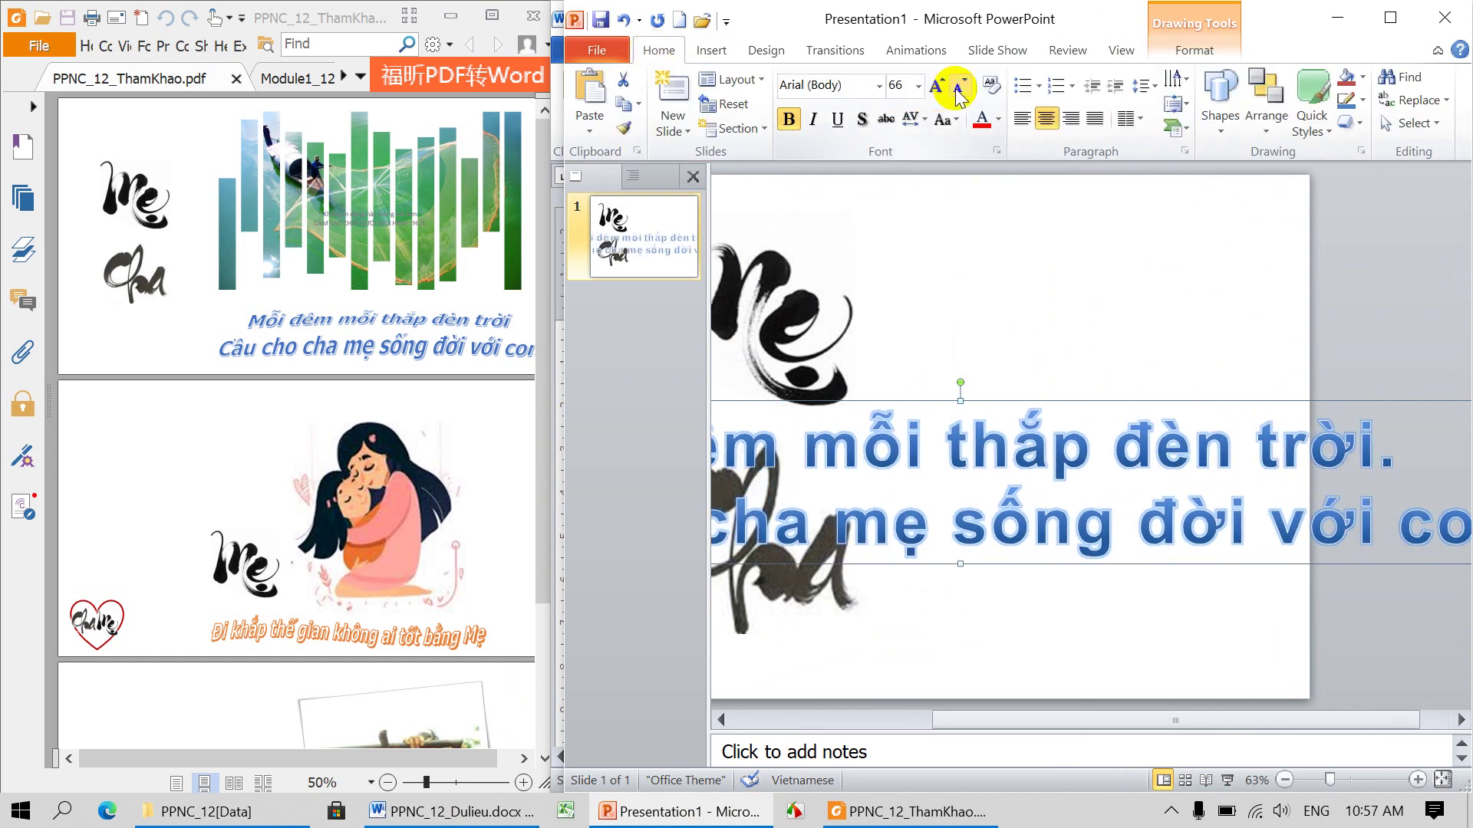
left_click(957, 87)
left_click(957, 87)
left_click(957, 88)
left_click(957, 88)
left_click(958, 87)
left_click(958, 88)
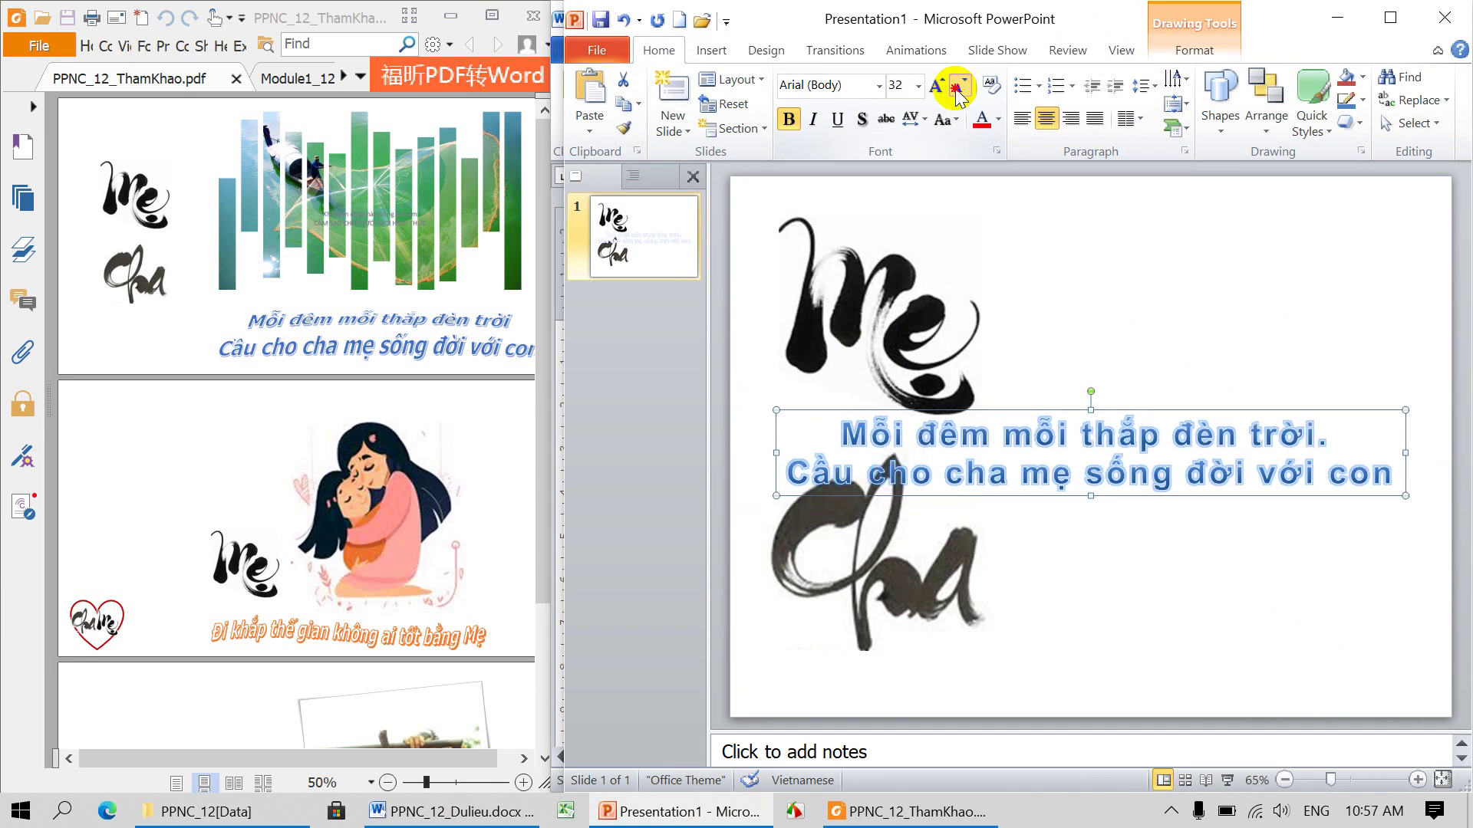
left_click(957, 88)
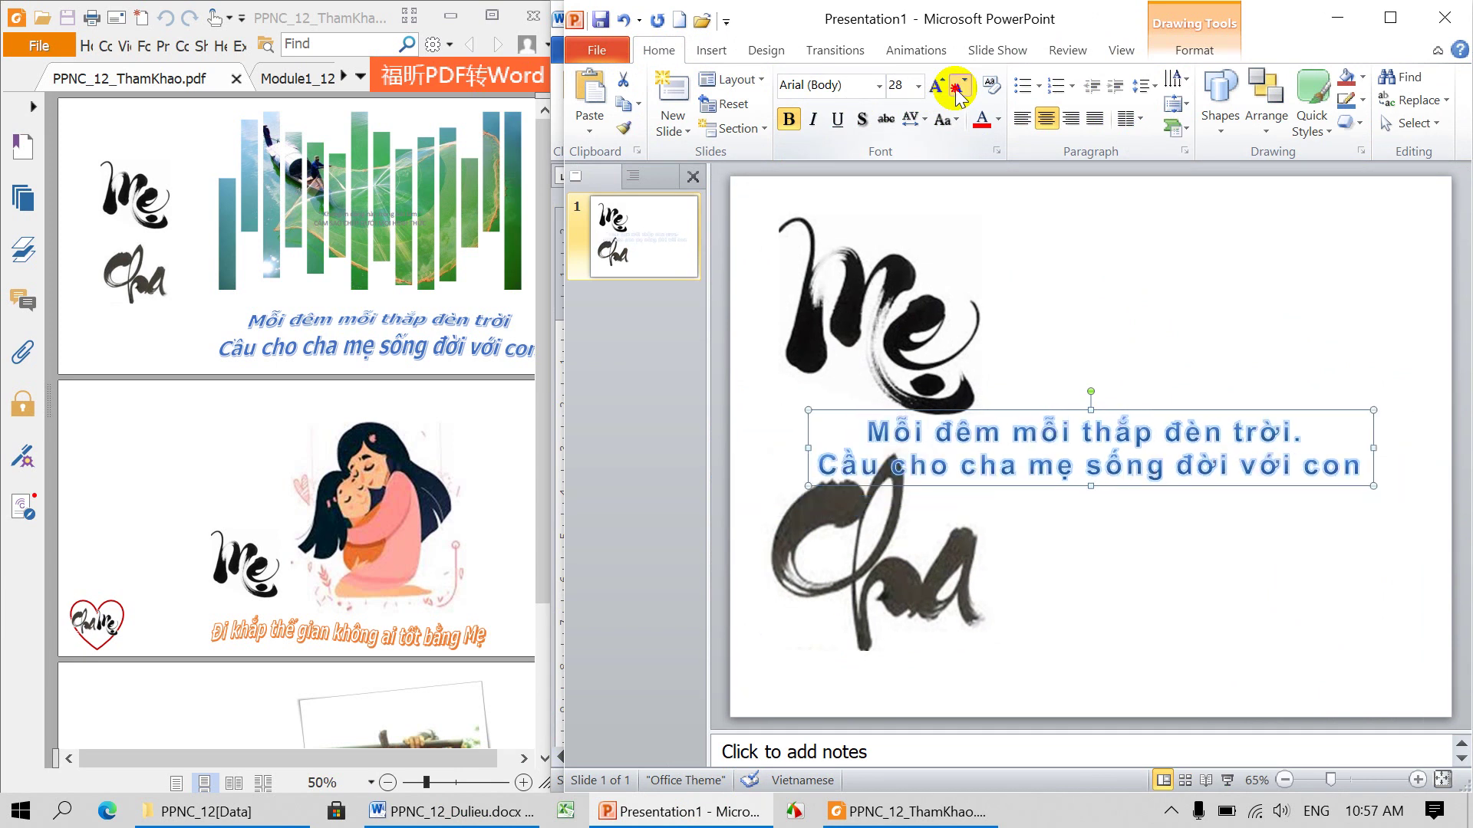
left_click(957, 87)
left_click_drag(1061, 420, 1164, 626)
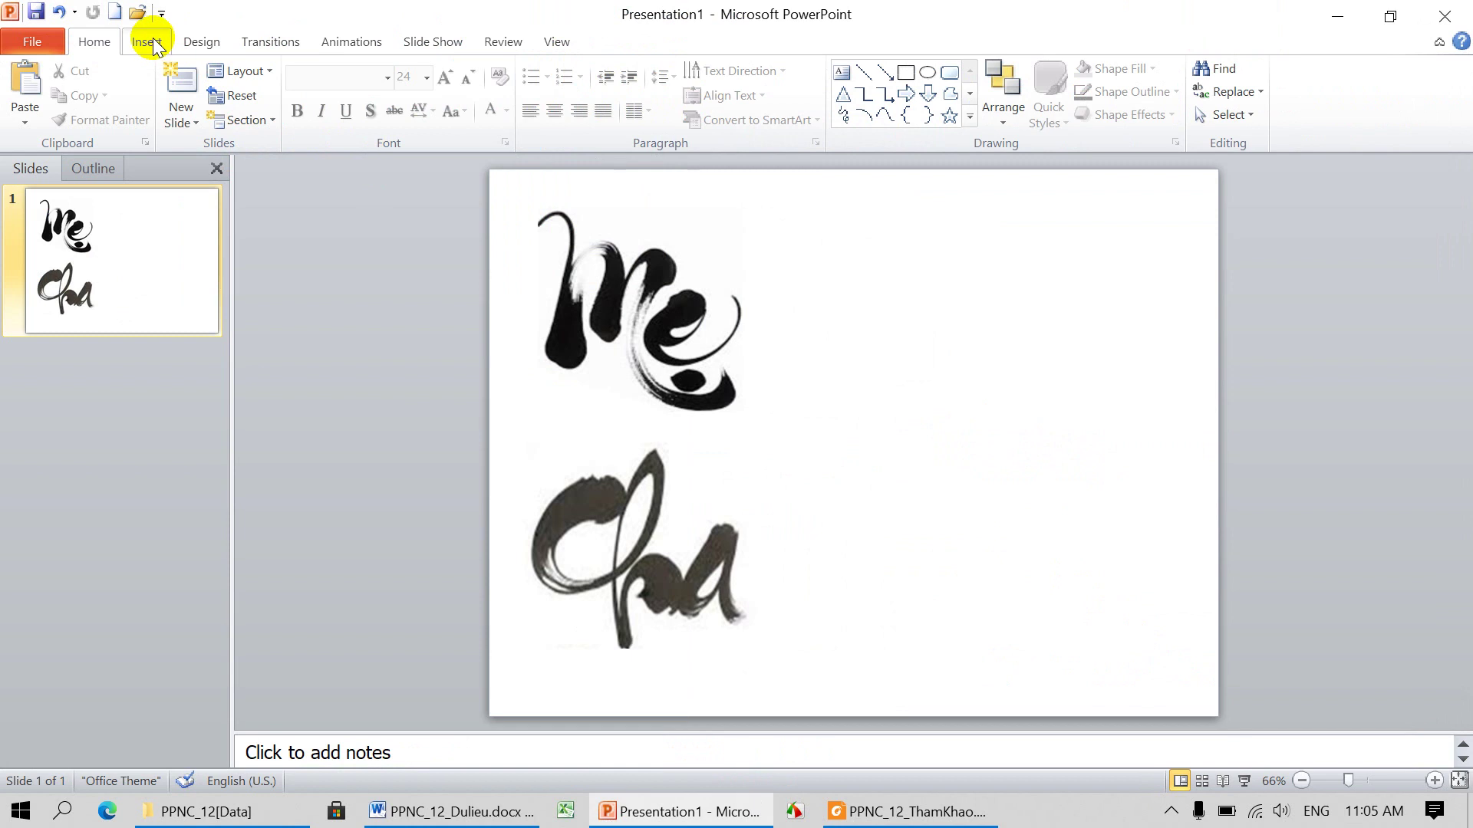
- Insert a fresh WordArt box in the first style
left_click(140, 40)
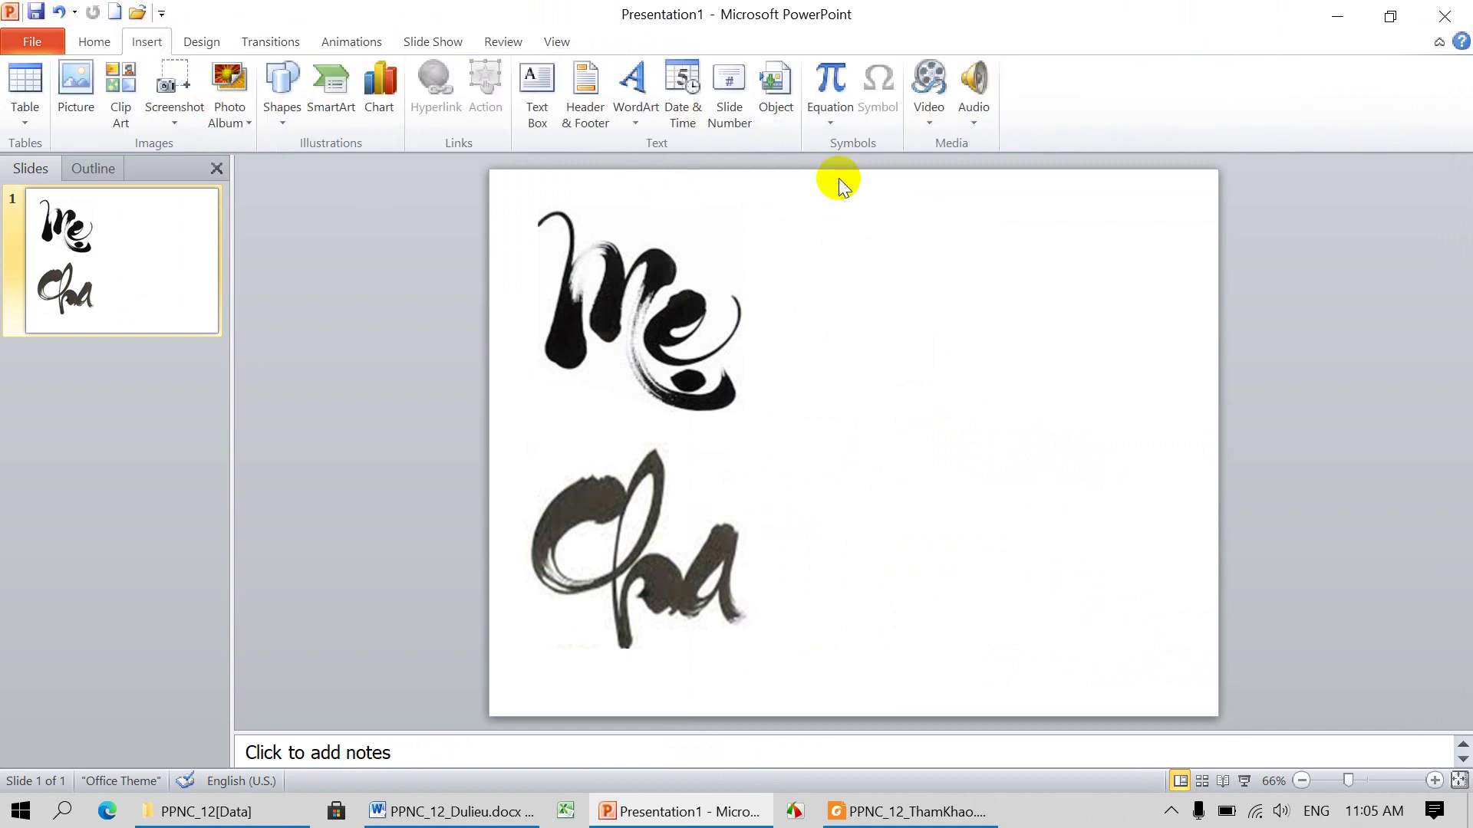
left_click(632, 127)
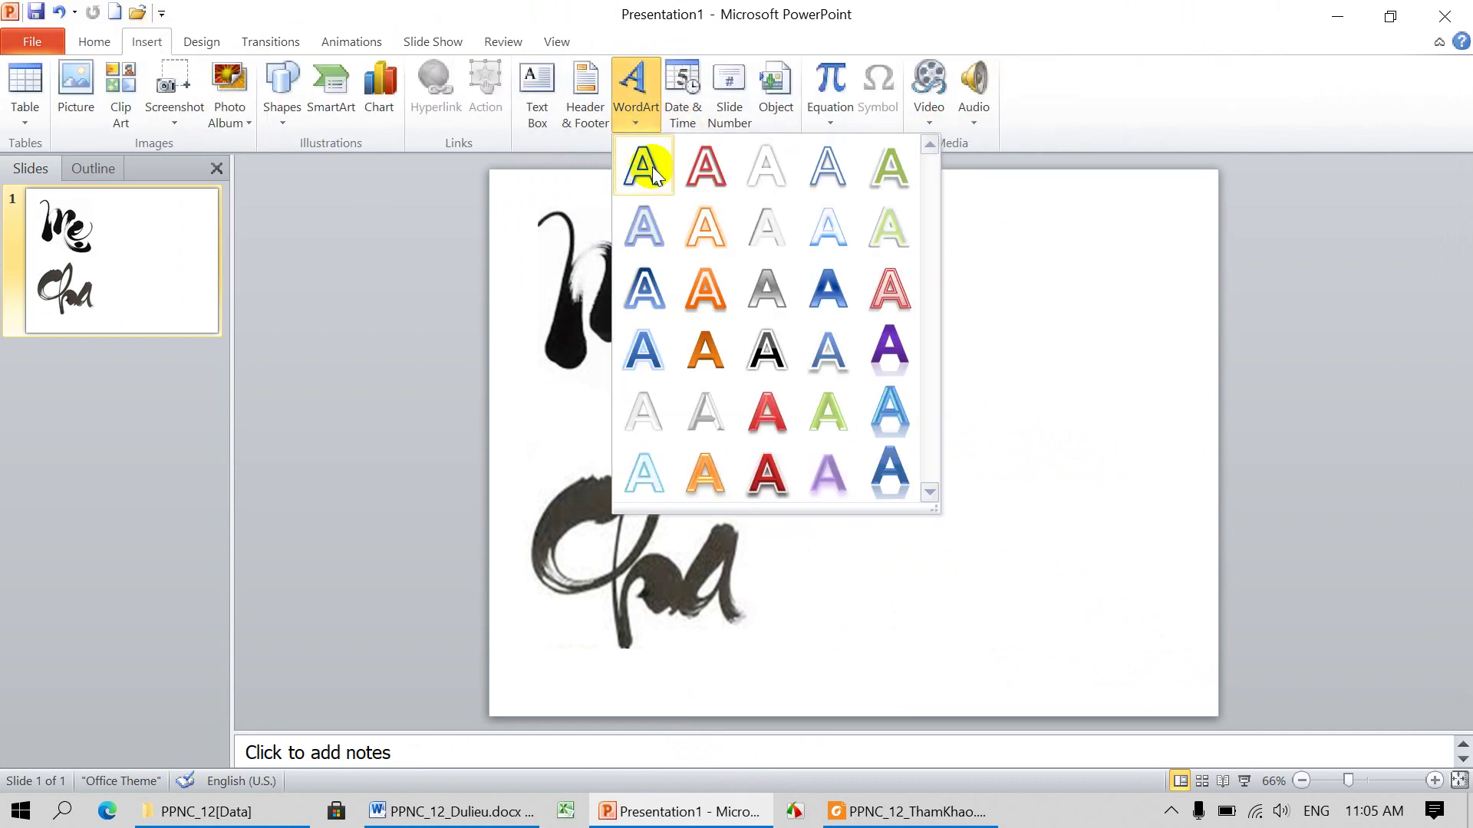
left_click(652, 168)
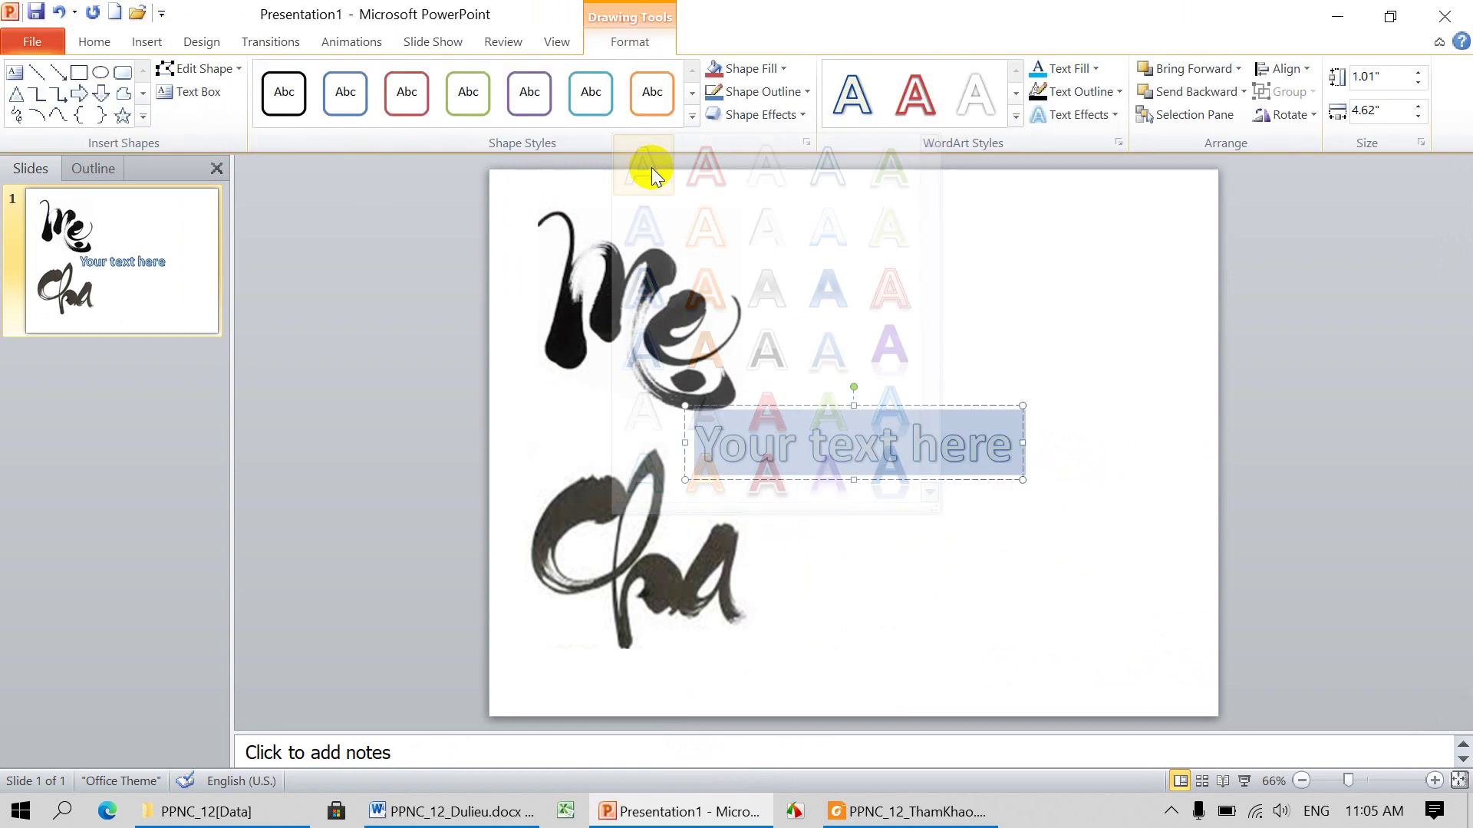
- Copy the two selected verse lines in Word and return to PowerPoint
left_click(460, 811)
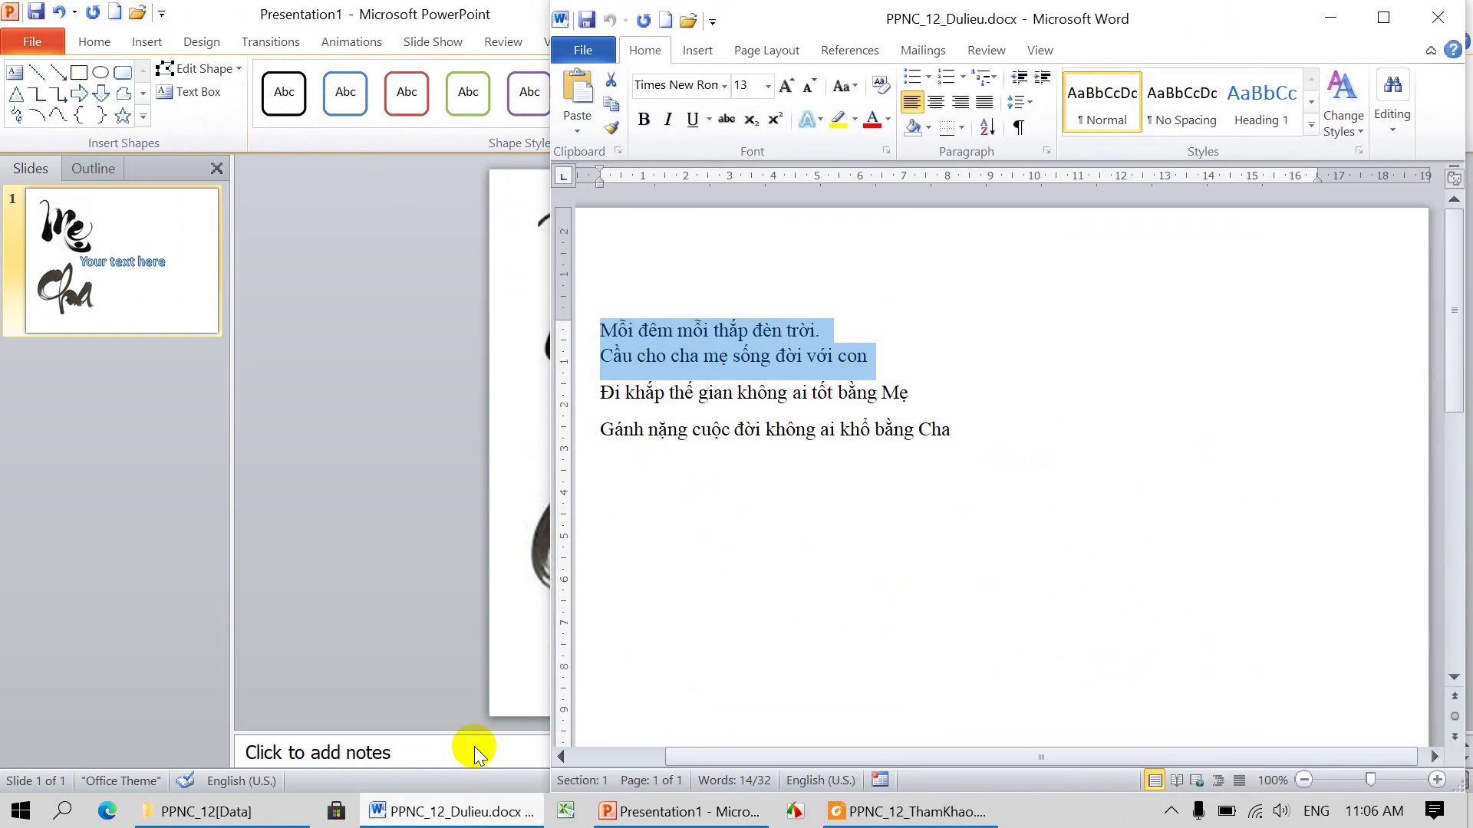
right_click(653, 349)
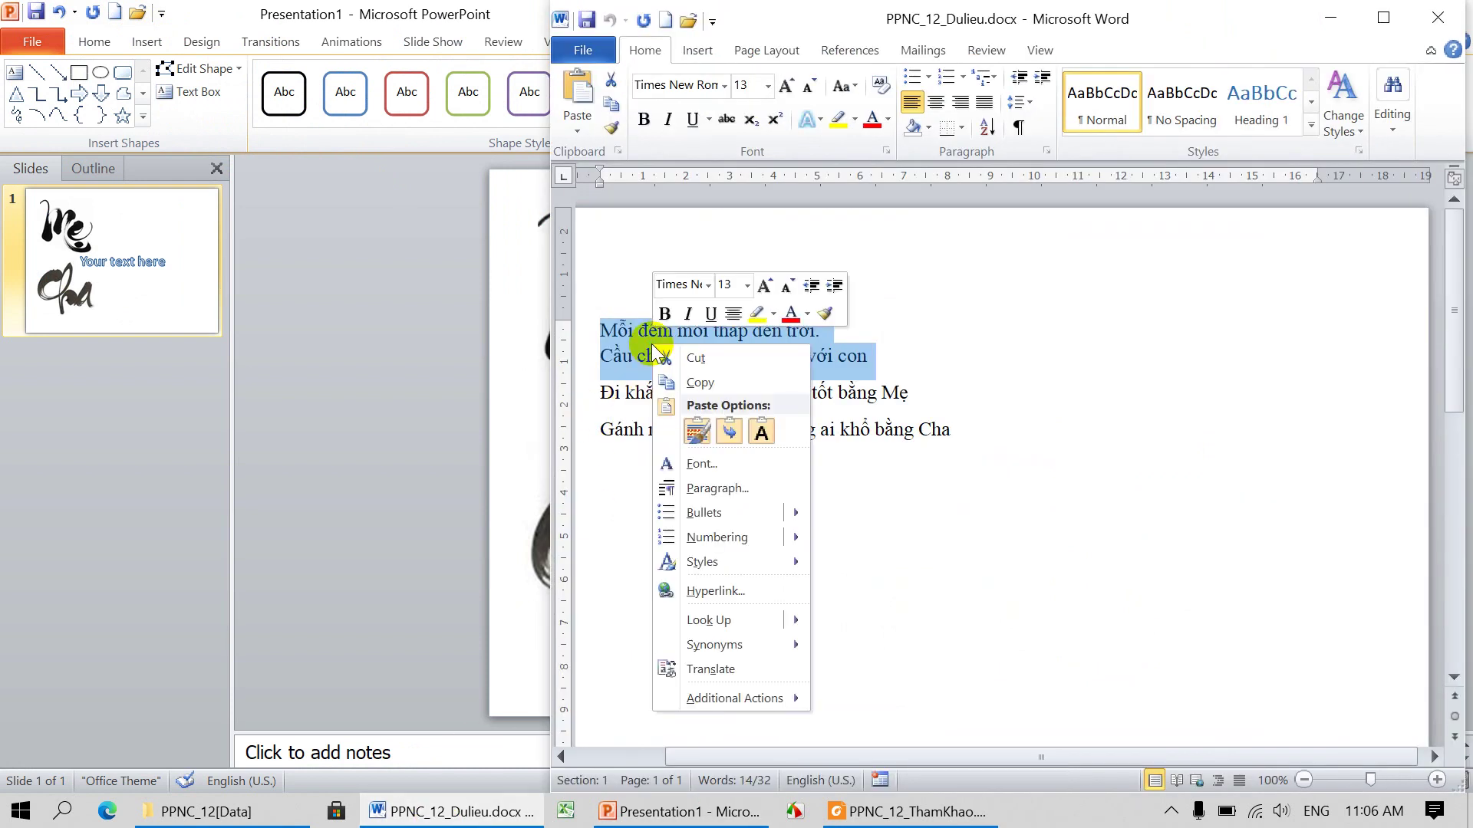
left_click(704, 384)
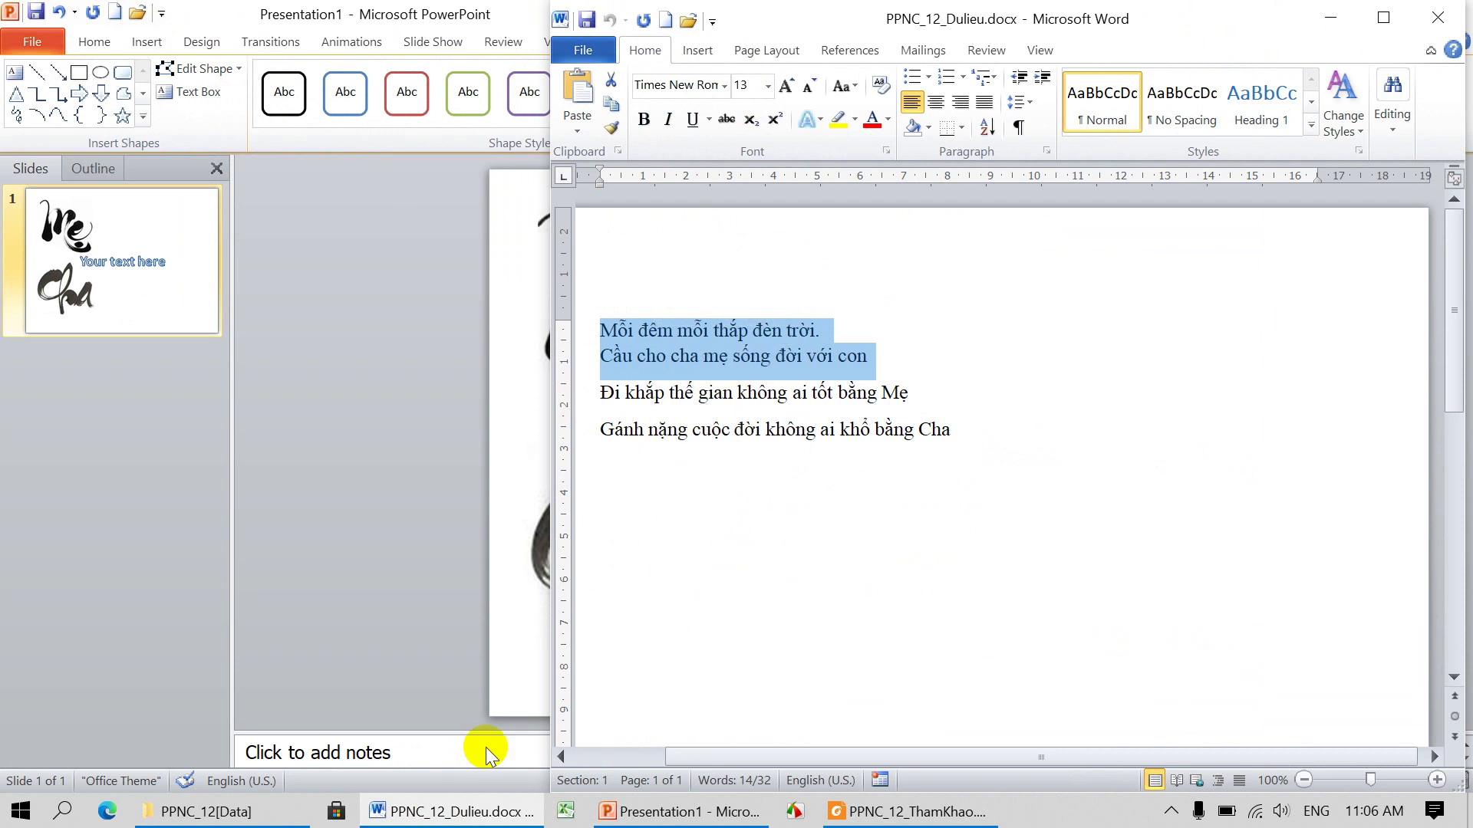
left_click(694, 813)
- Delete the 'Your text here' placeholder and paste the verse as text only
left_click(733, 445)
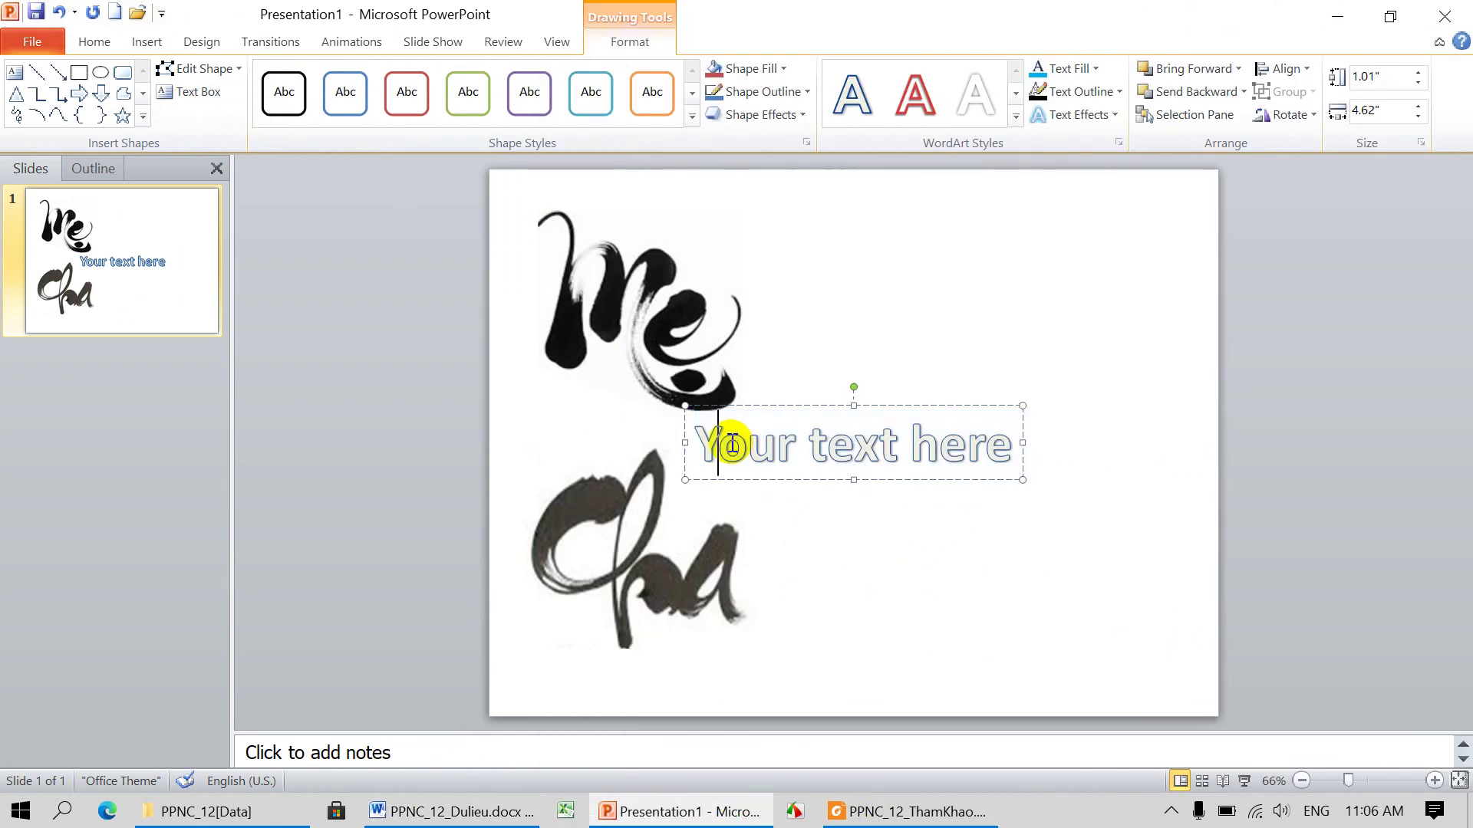
left_click_drag(697, 443, 952, 443)
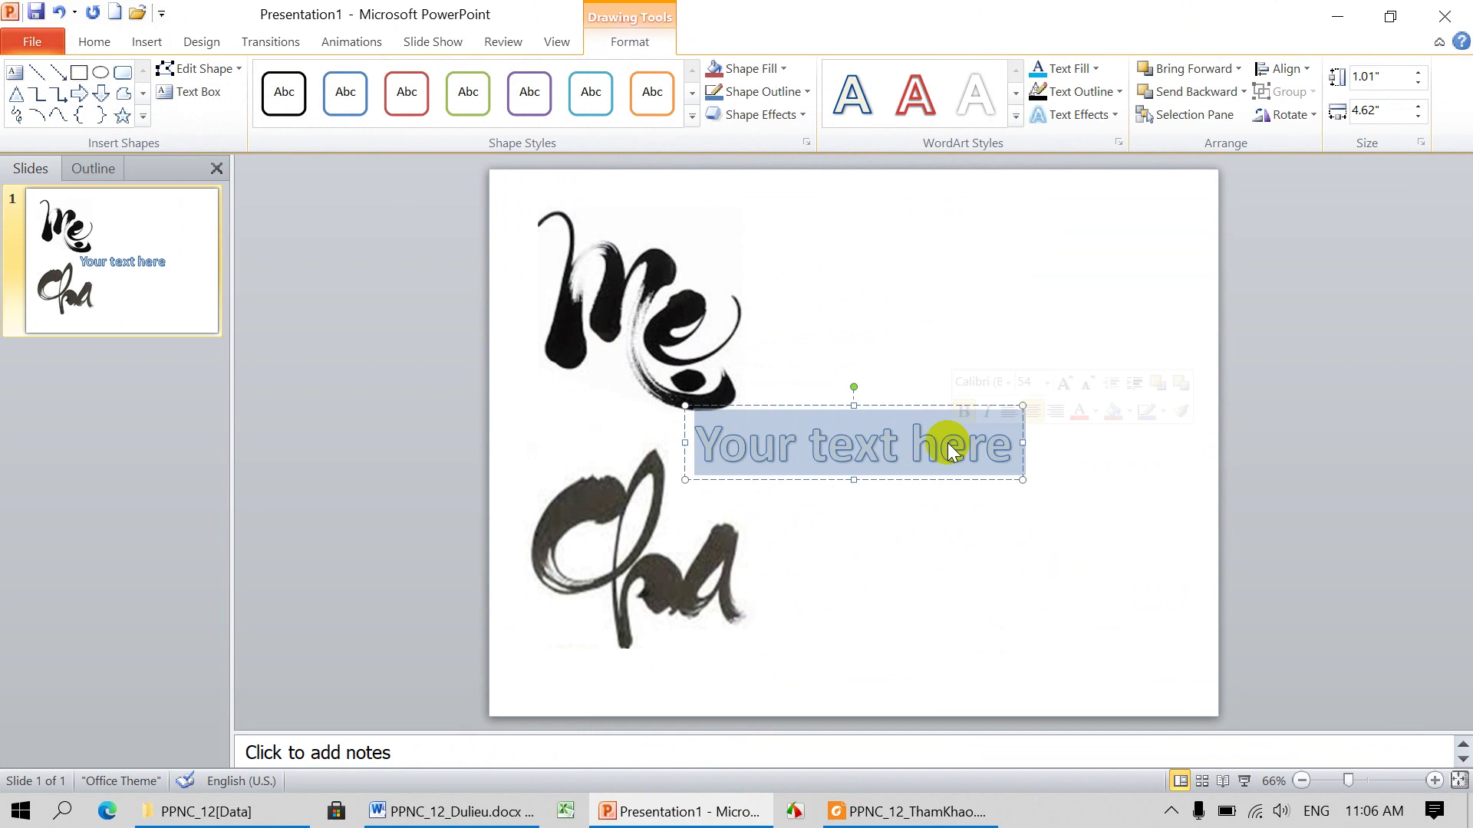
key("BackSpace")
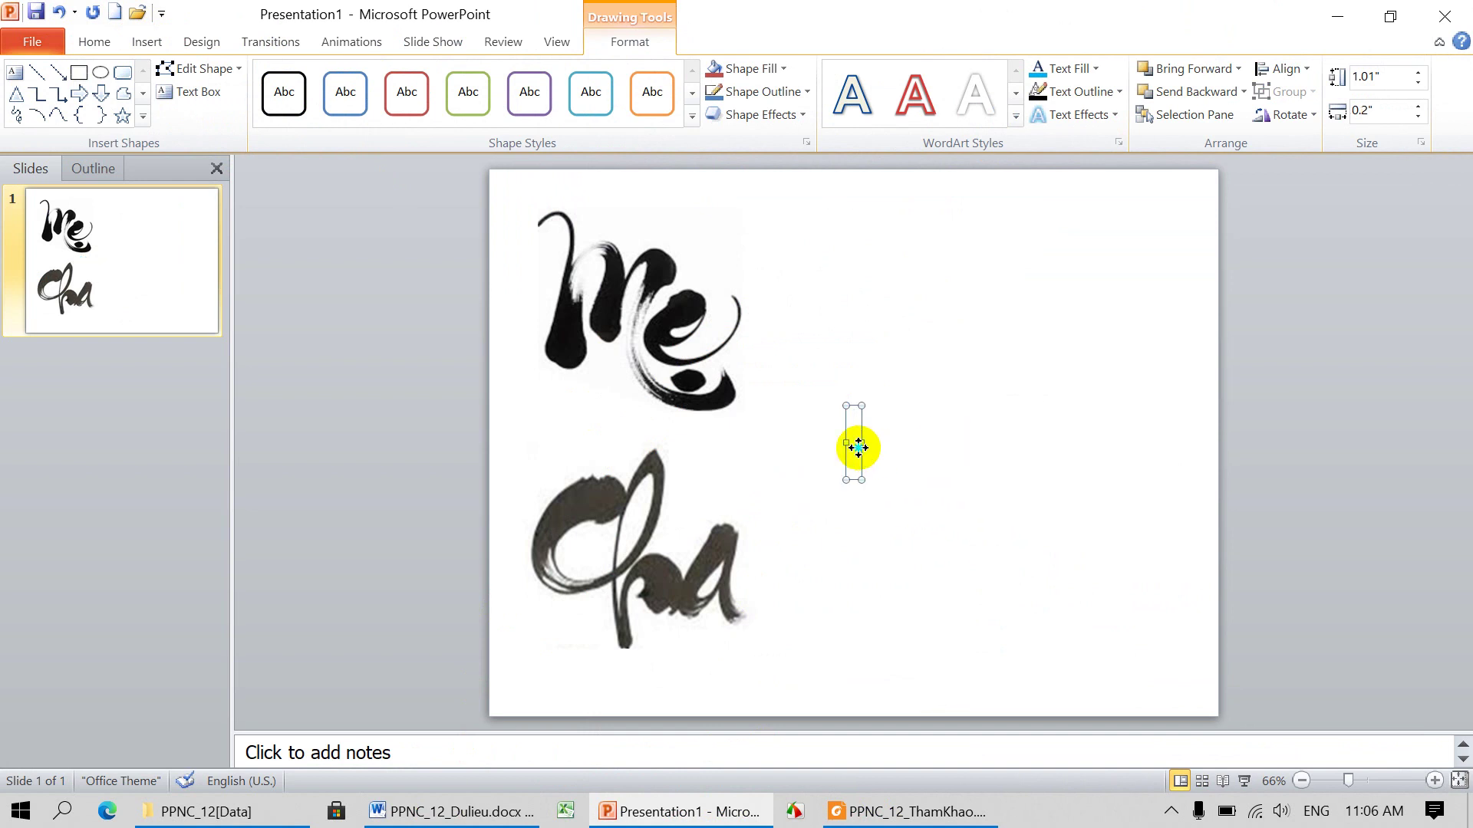
right_click(859, 448)
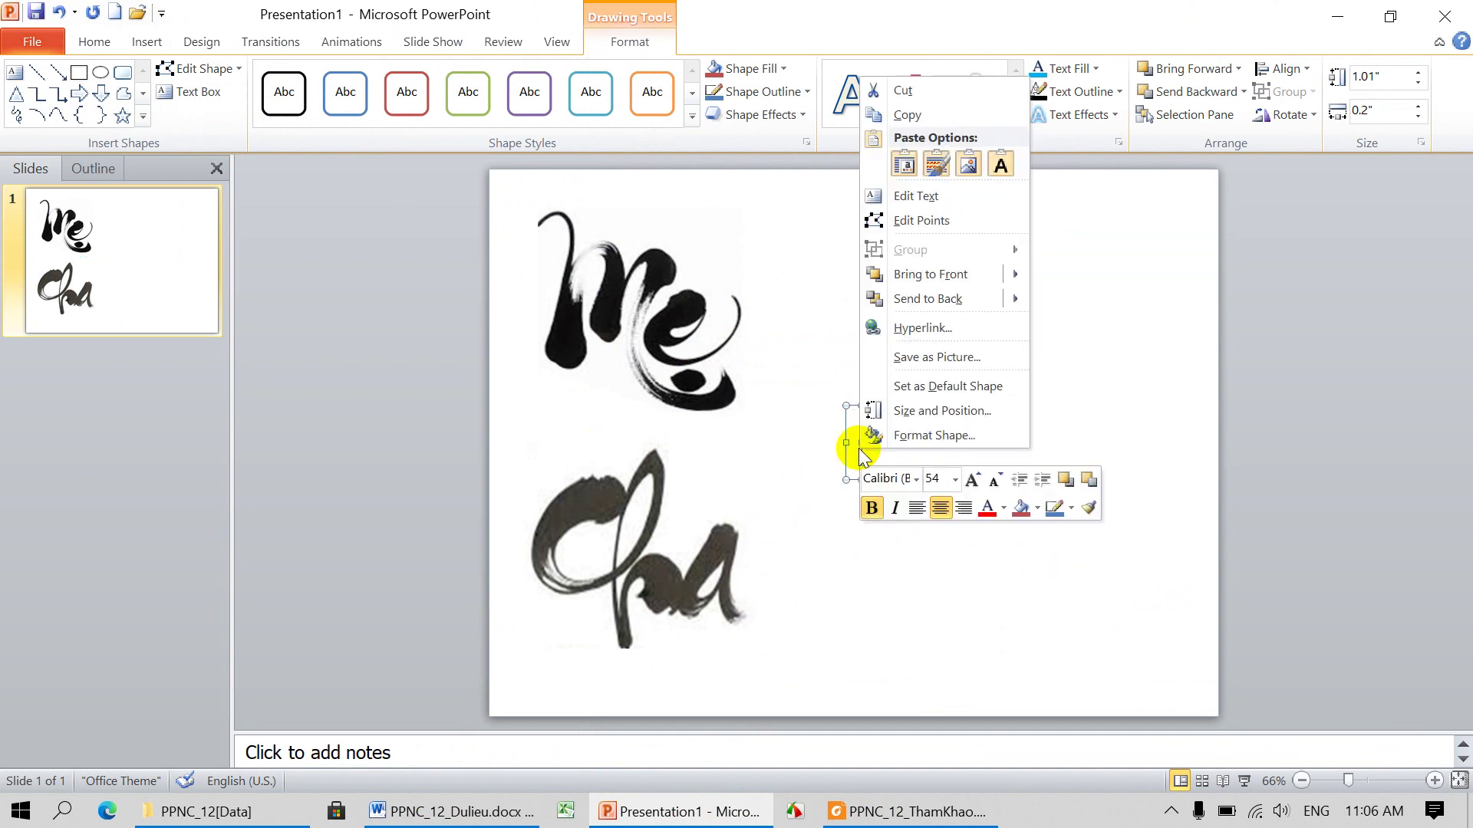
left_click(1001, 167)
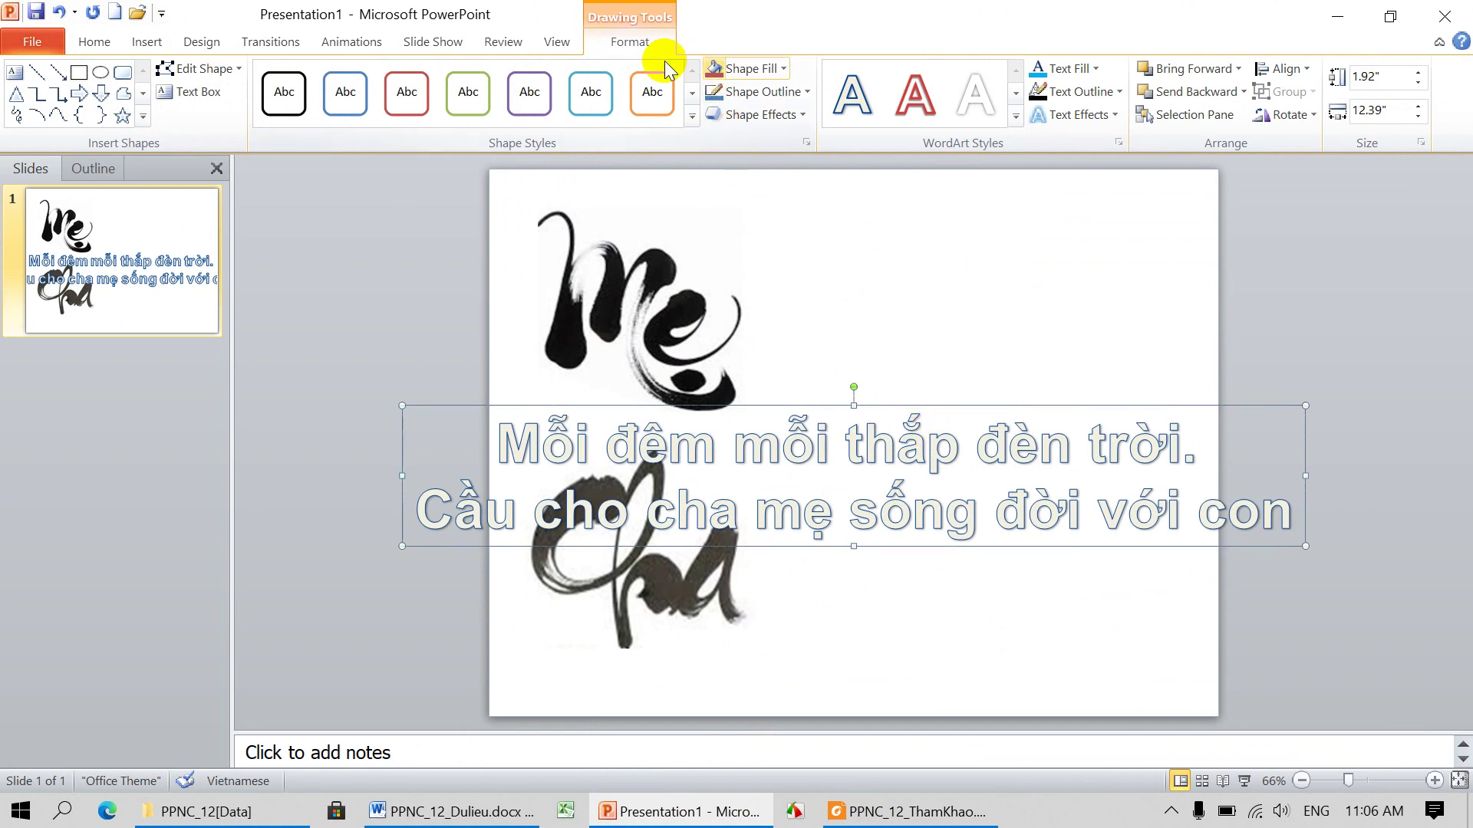
- Shrink the verse to 28 pt and move it to the slide's lower right
left_click(119, 46)
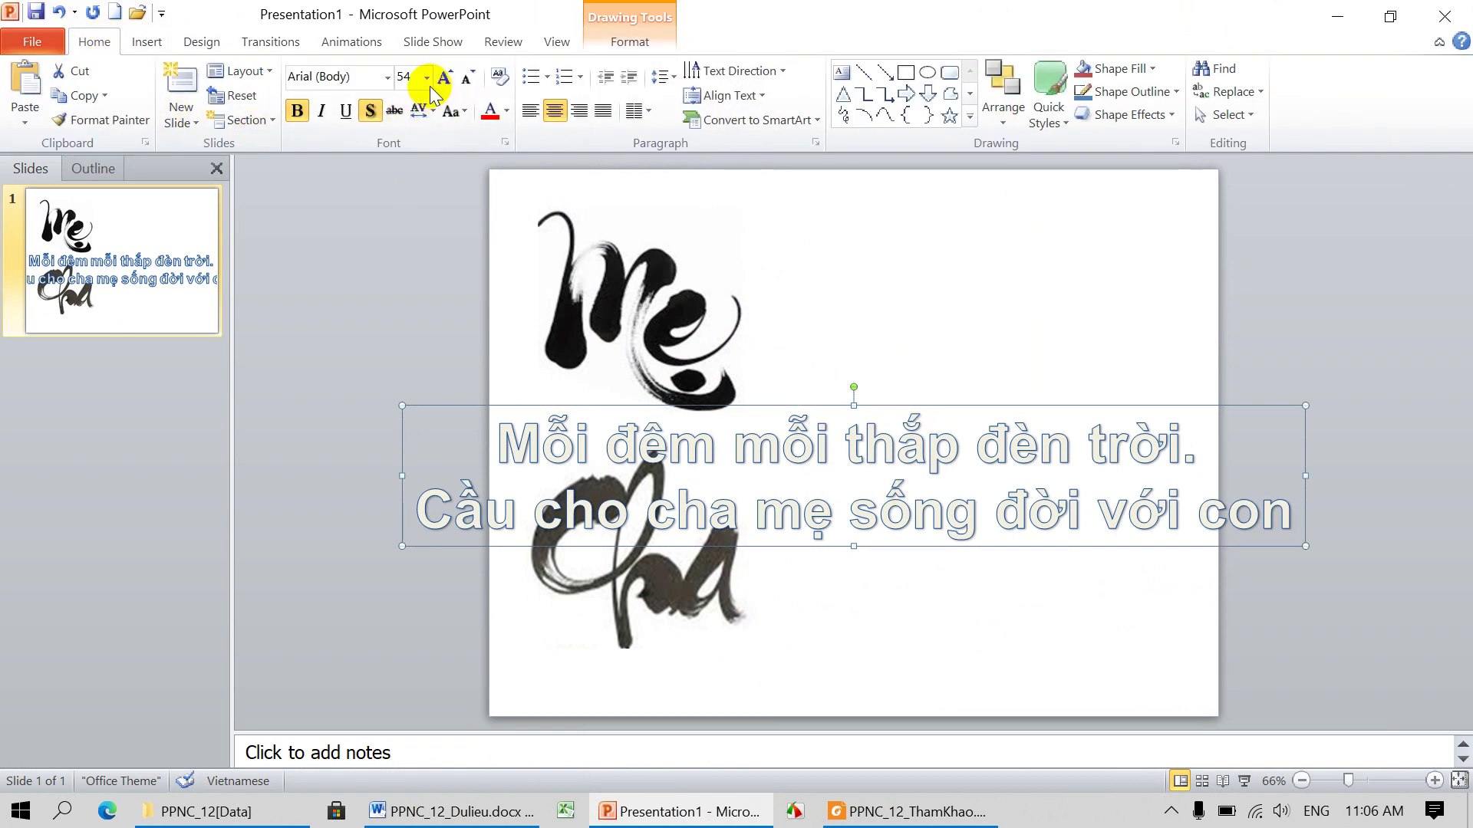
left_click(466, 77)
left_click(465, 77)
left_click(466, 77)
left_click(466, 77)
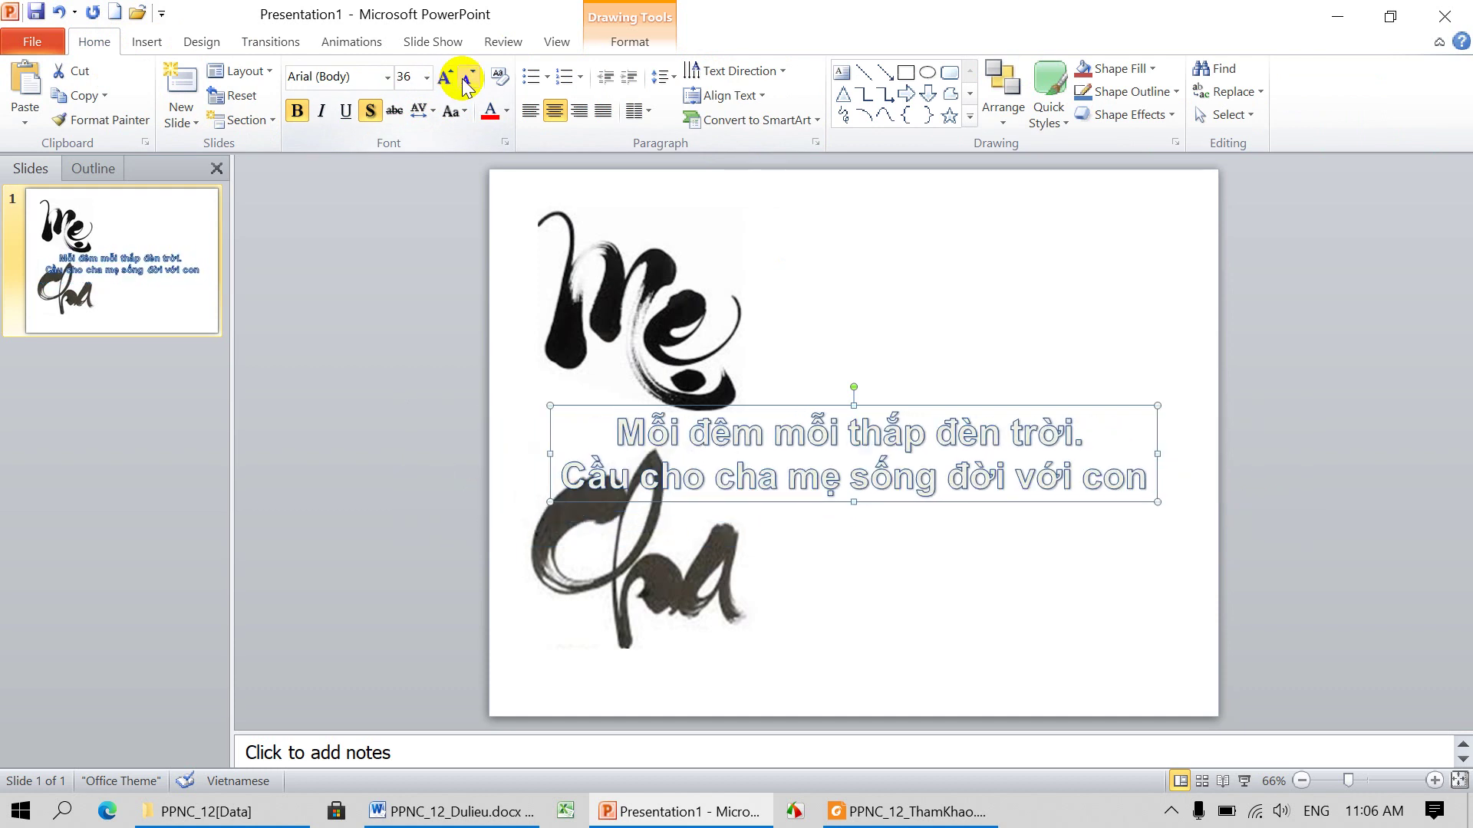
left_click(465, 77)
left_click(465, 77)
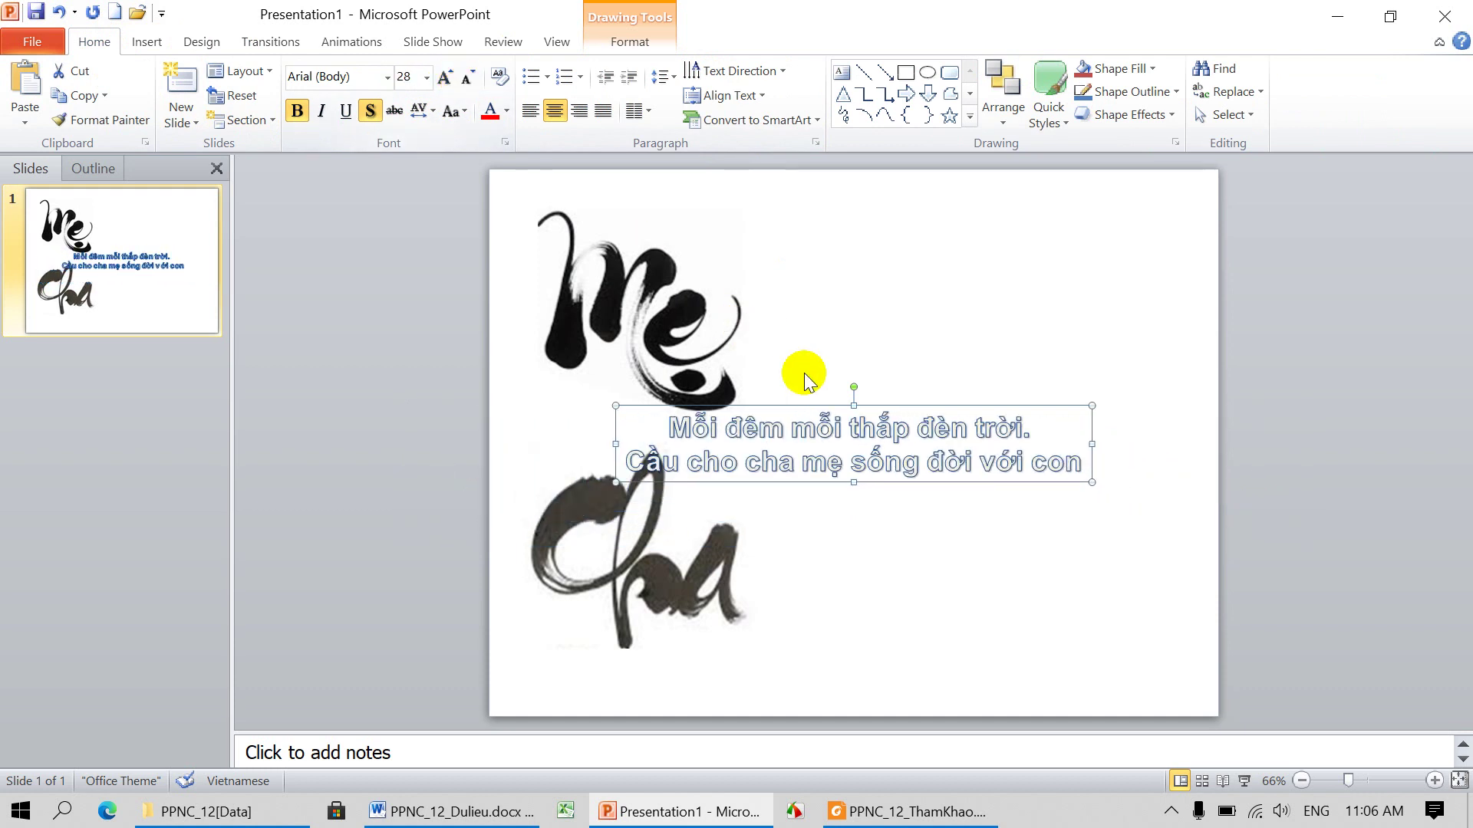
left_click_drag(882, 404, 998, 627)
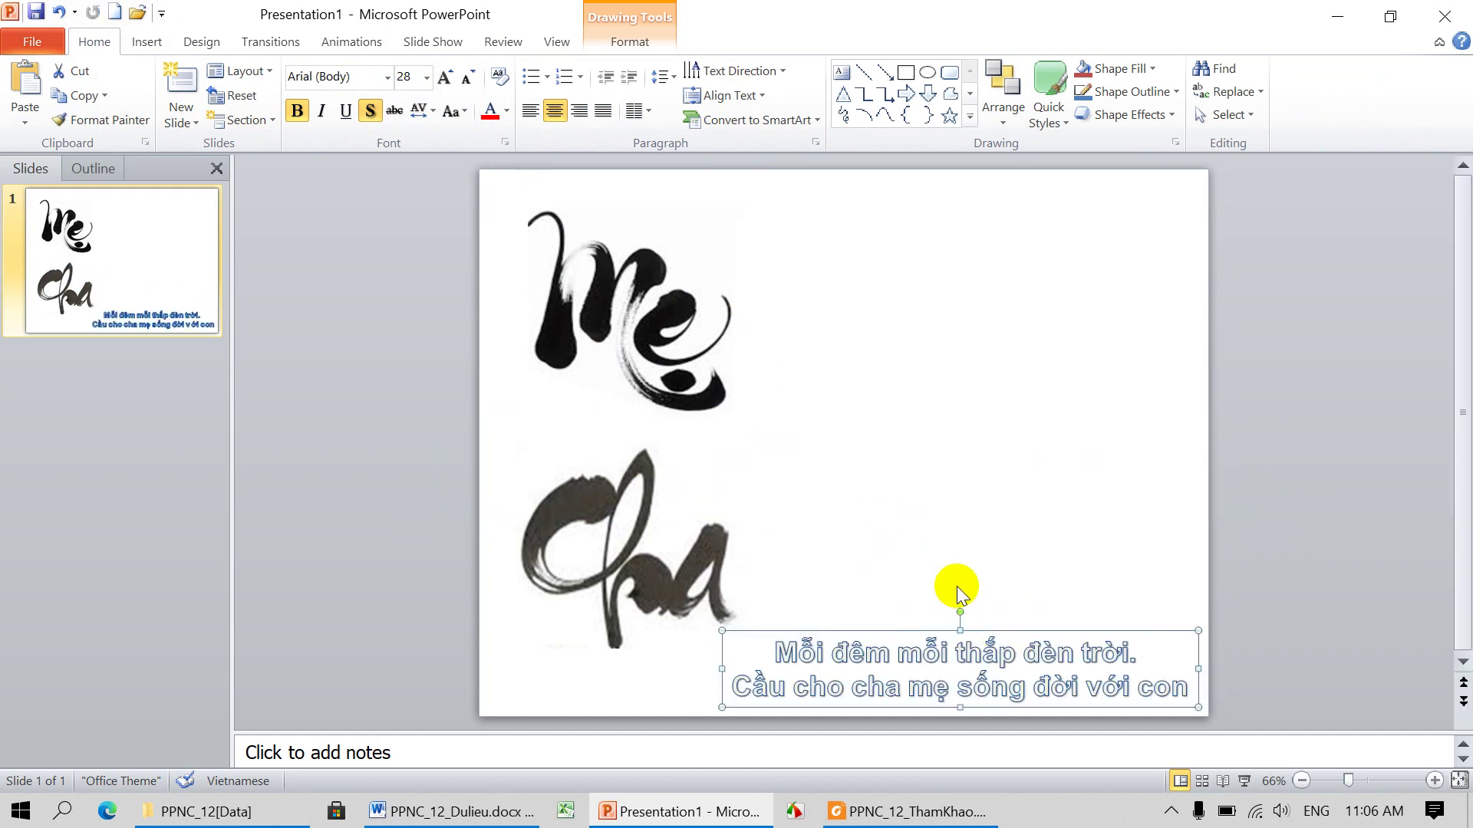
- Colour the verse Aqua, Accent 5, Darker 25% and warp it with Deflate Inflate Deflate
left_click(636, 42)
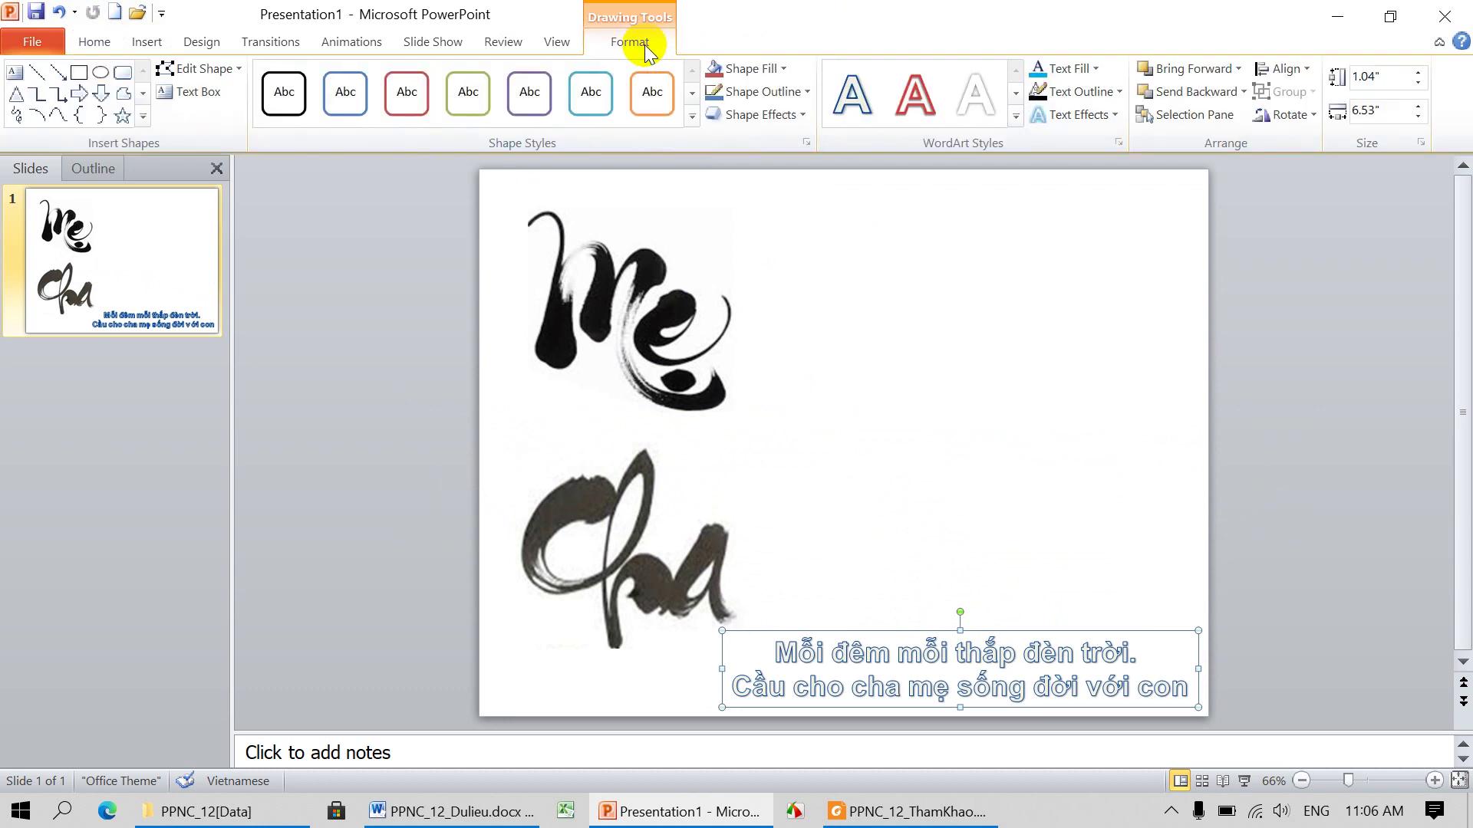
left_click(1097, 69)
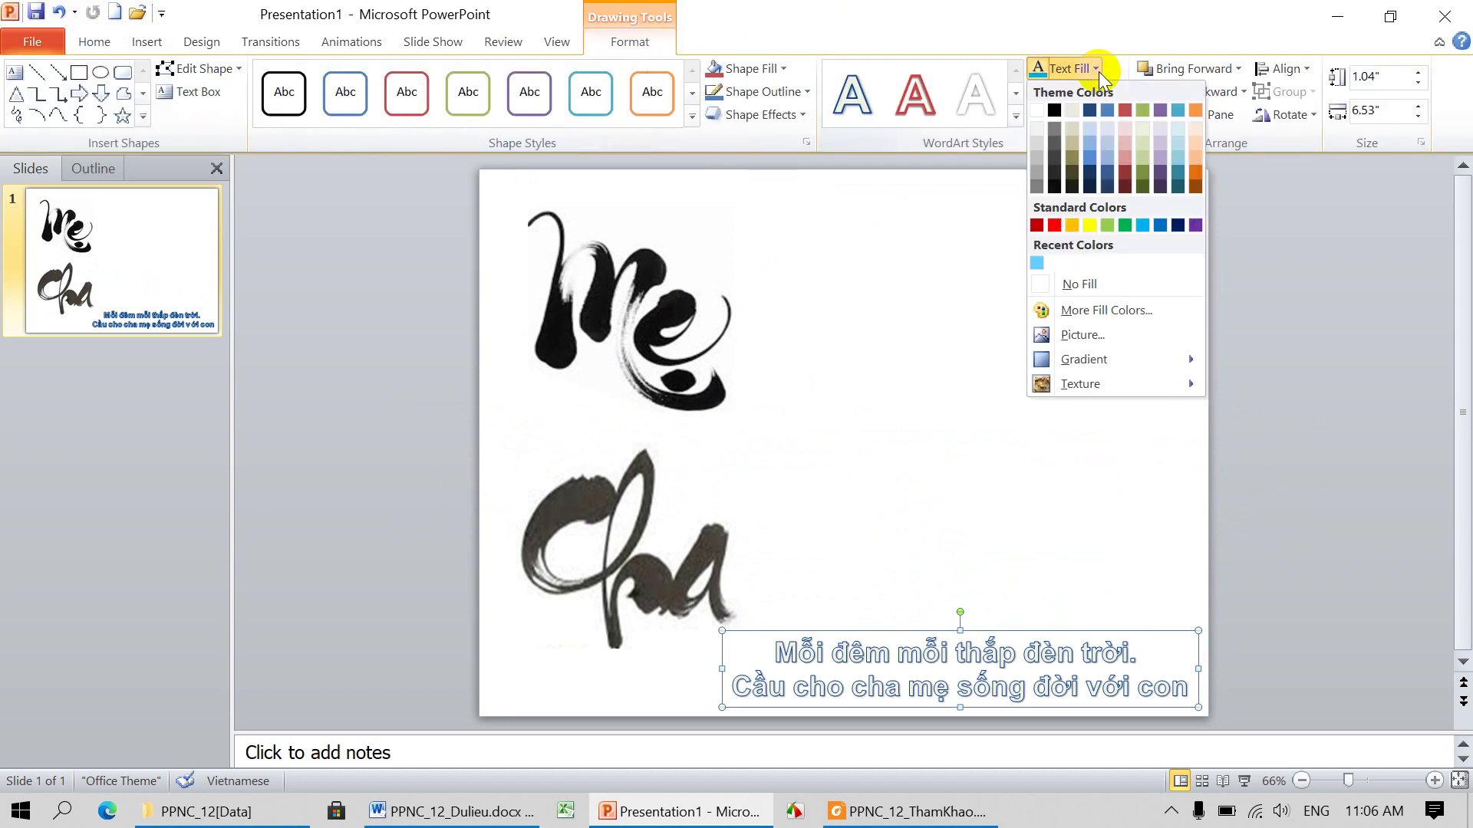
left_click(1179, 175)
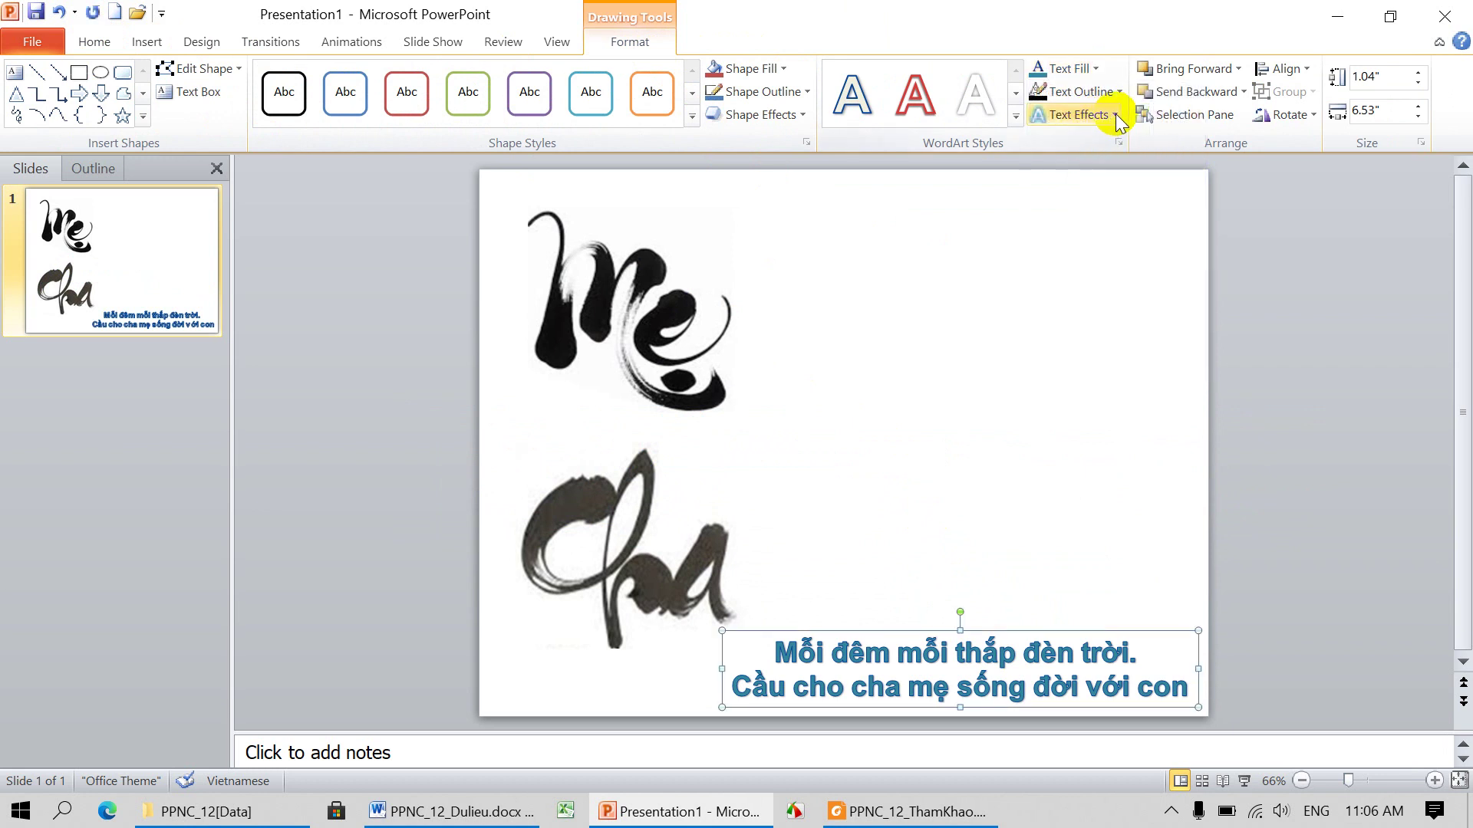
left_click(1117, 115)
mouse_move(1104, 389)
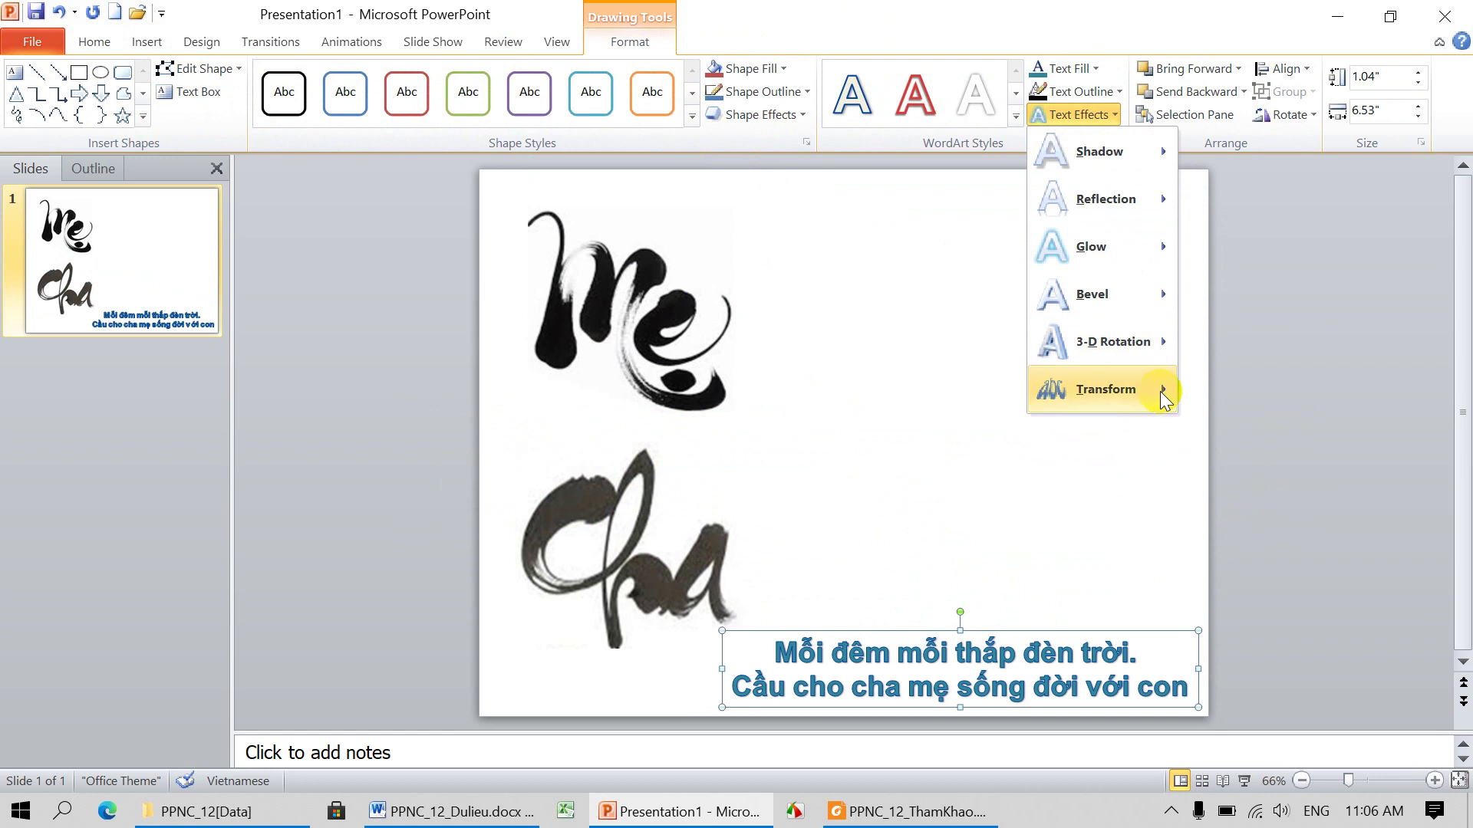
scroll(1313, 537, "down", 3)
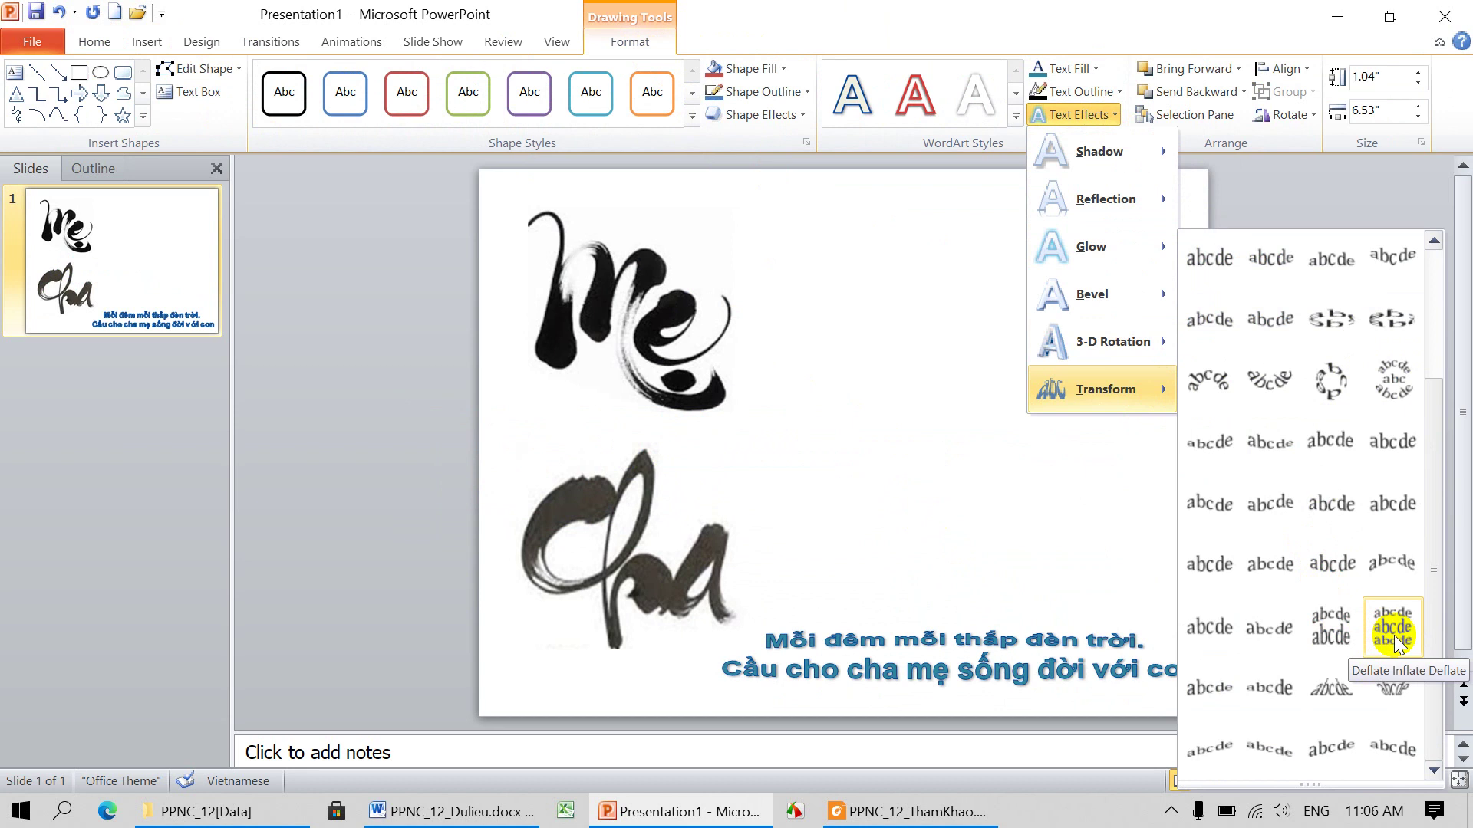
left_click(1329, 633)
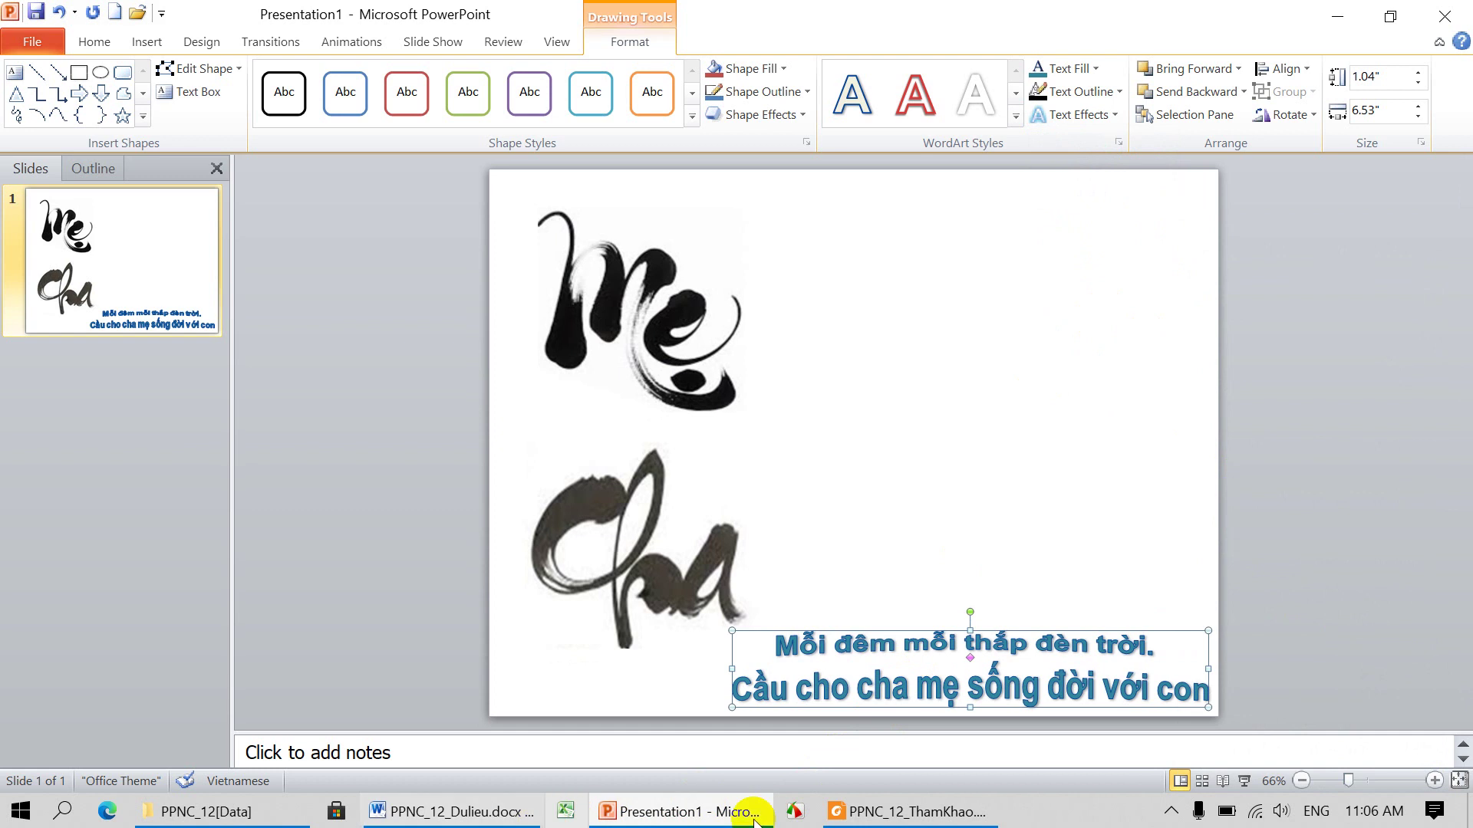
- Tile the reference PDF window beside the presentation
left_click(905, 811)
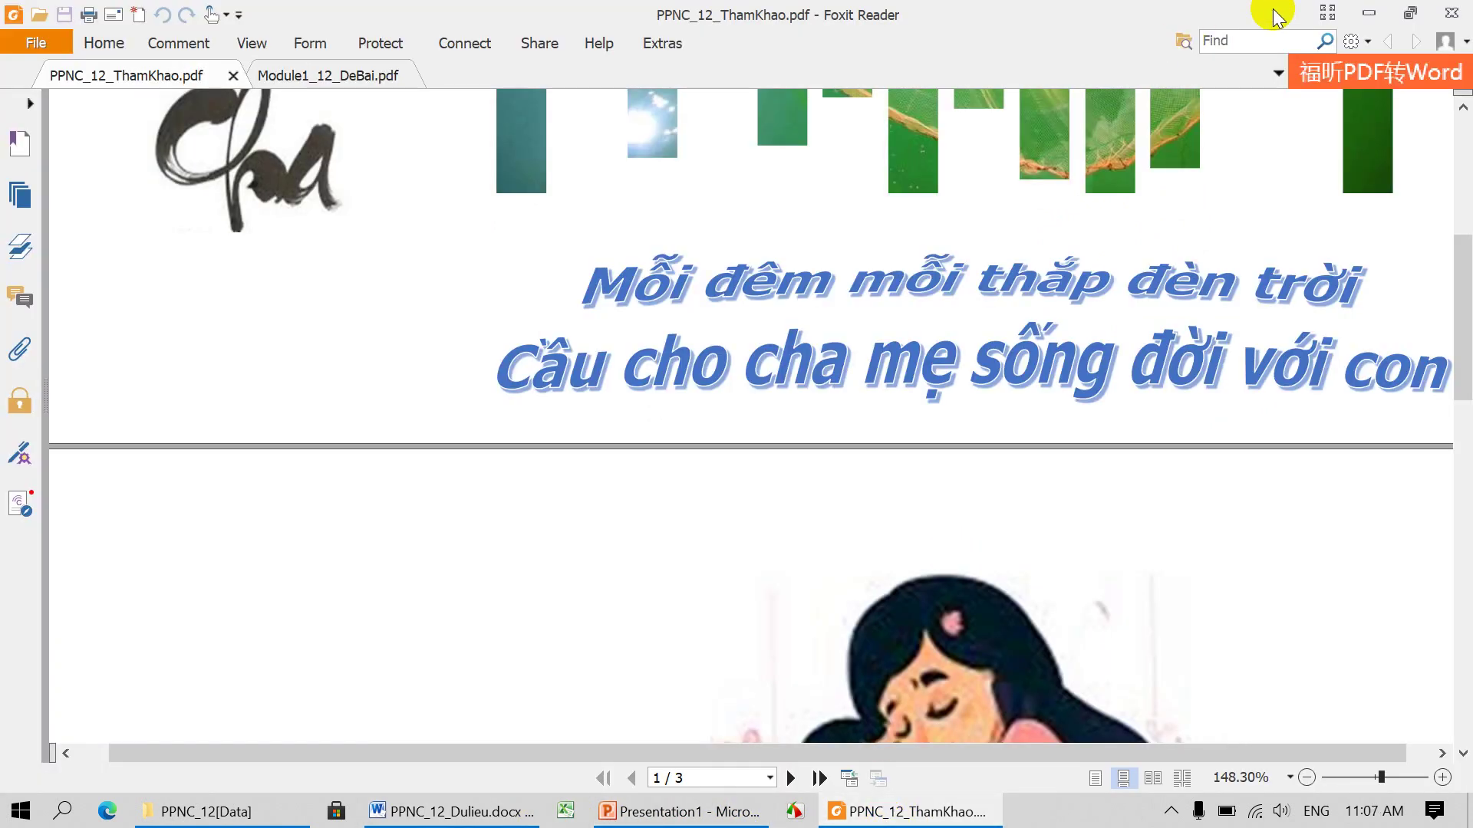
left_click(1410, 12)
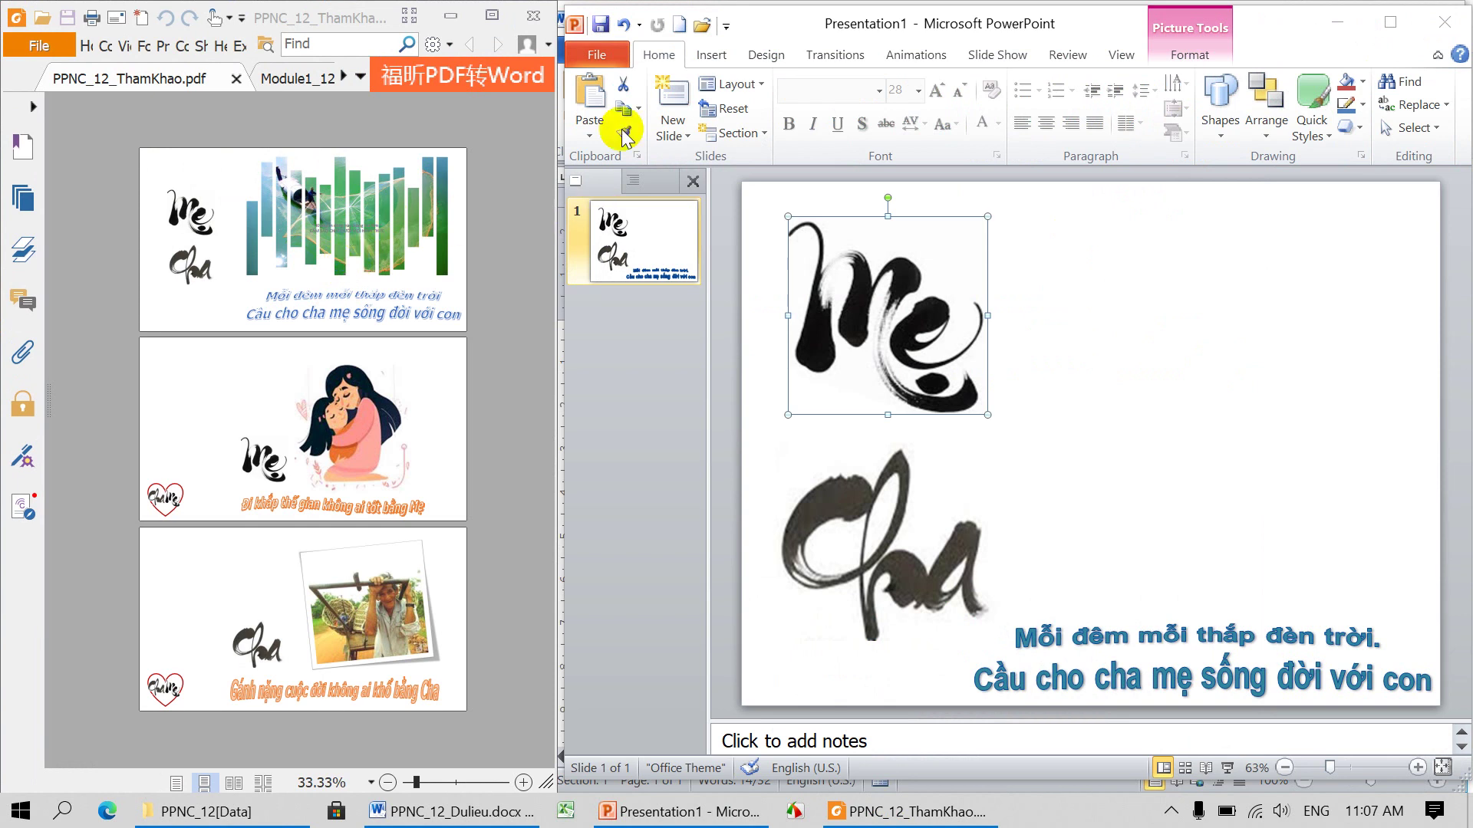
left_click(720, 58)
- Draw a tall thin rectangle right of Mẹ and duplicate it into nine bars
left_click(714, 58)
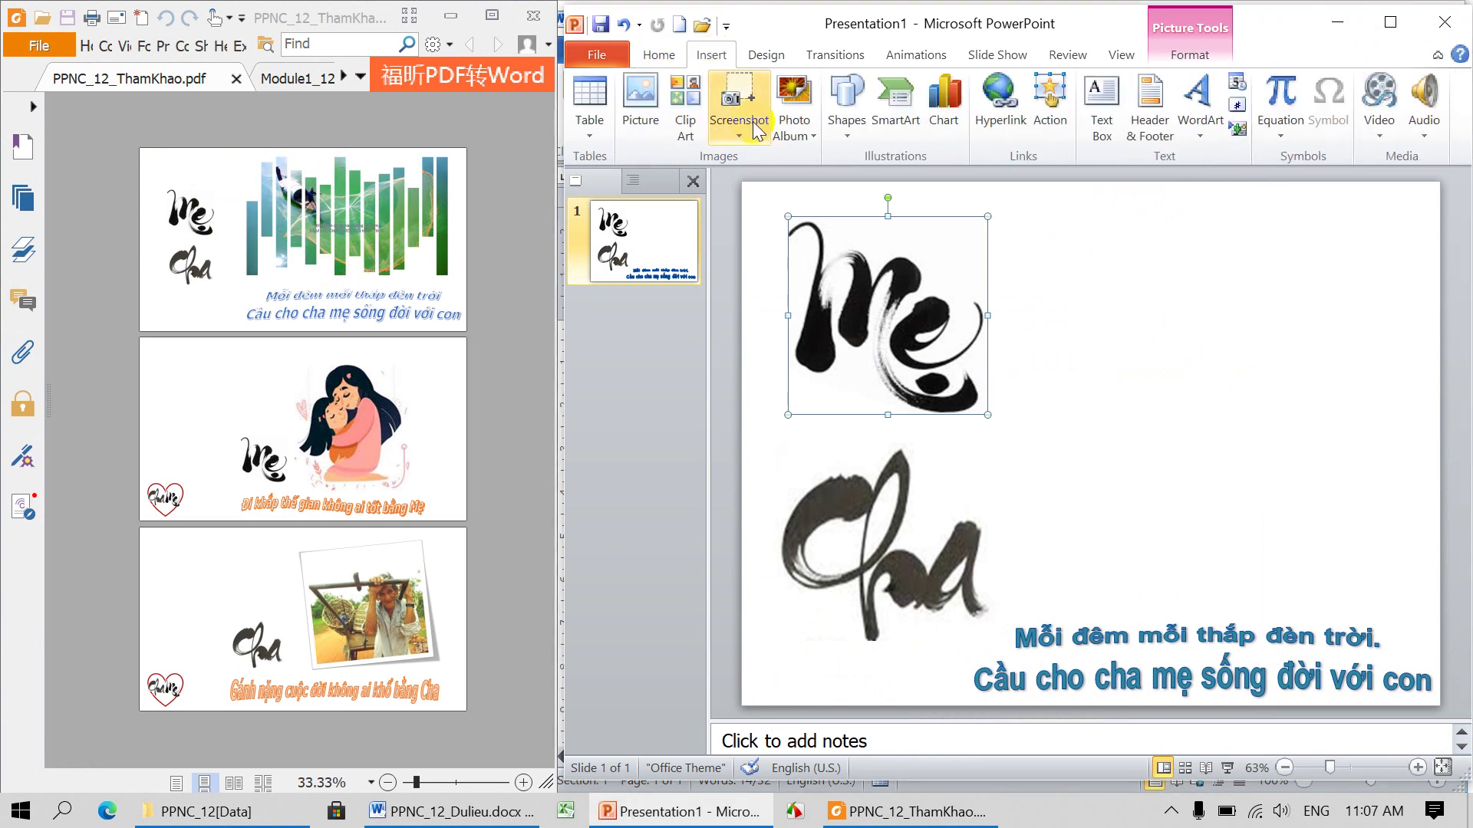
left_click(848, 130)
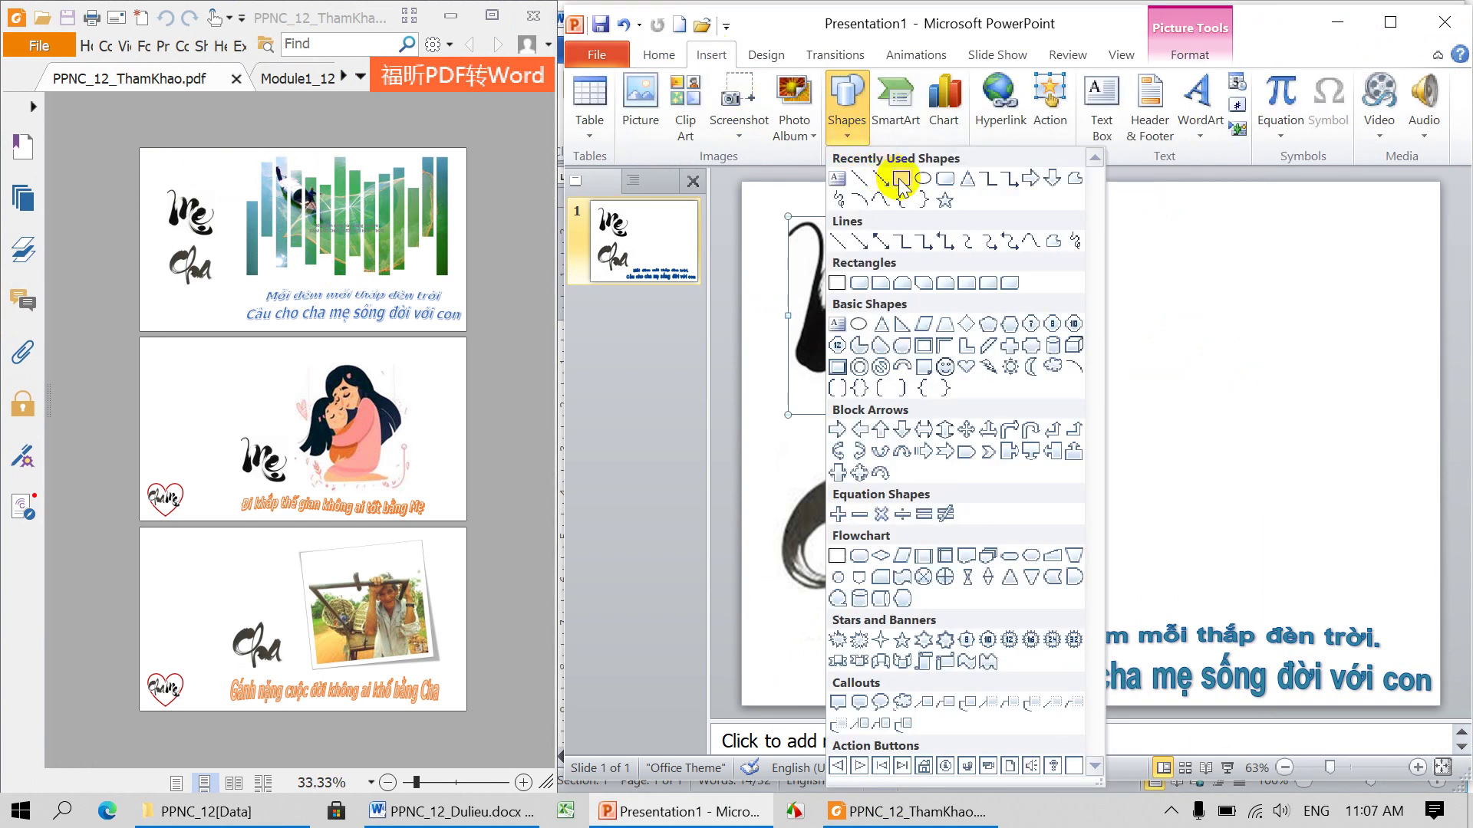
left_click(903, 181)
left_click_drag(1019, 265, 1044, 455)
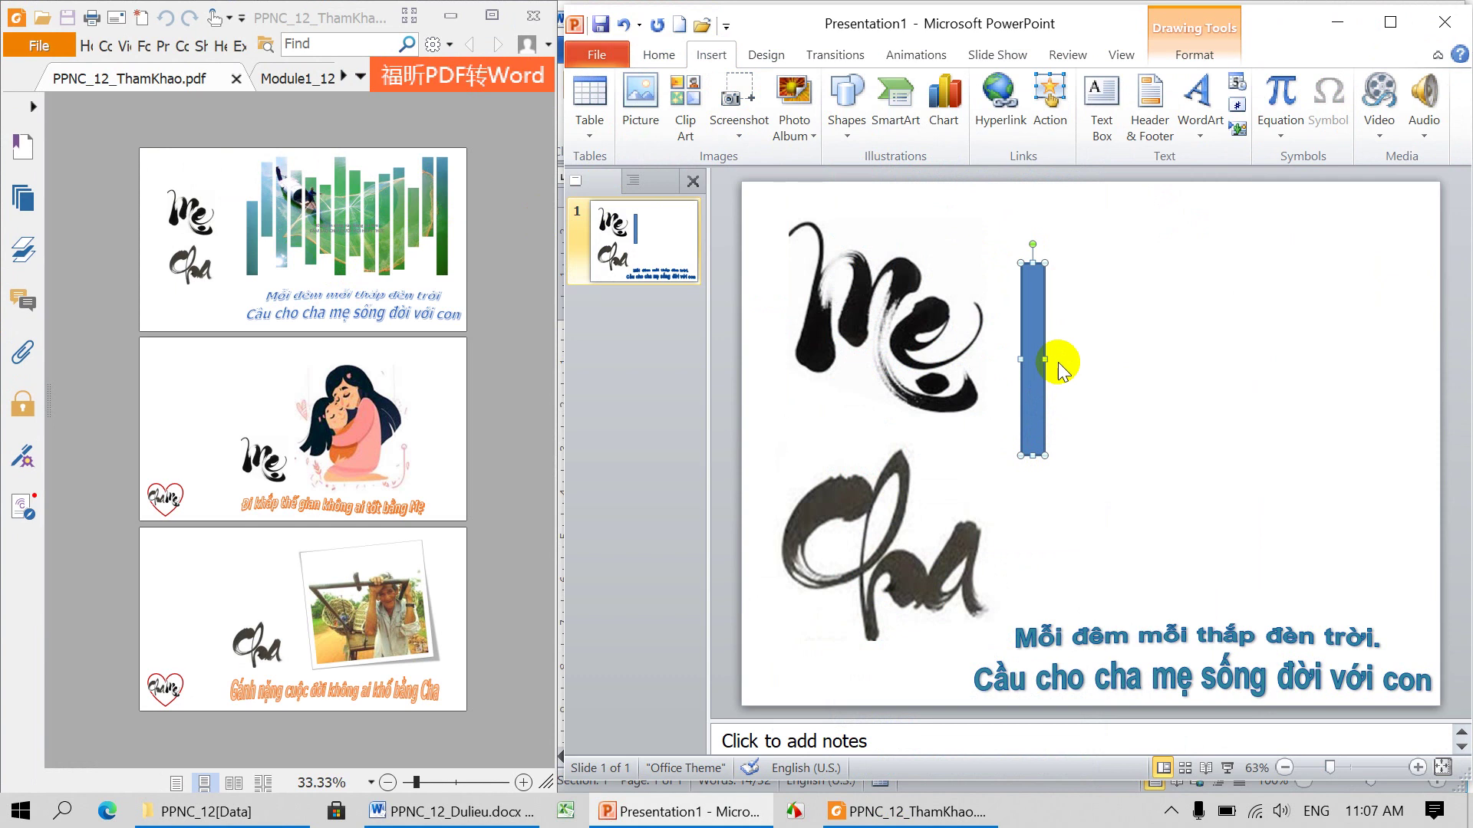
mouse_move(1039, 371)
left_mouse_down()
mouse_move(1075, 389)
mouse_move(1116, 378)
mouse_move(1117, 403)
mouse_move(1185, 404)
left_mouse_up()
left_click(1071, 405, "ctrl")
left_click_drag(1191, 410, 1267, 422)
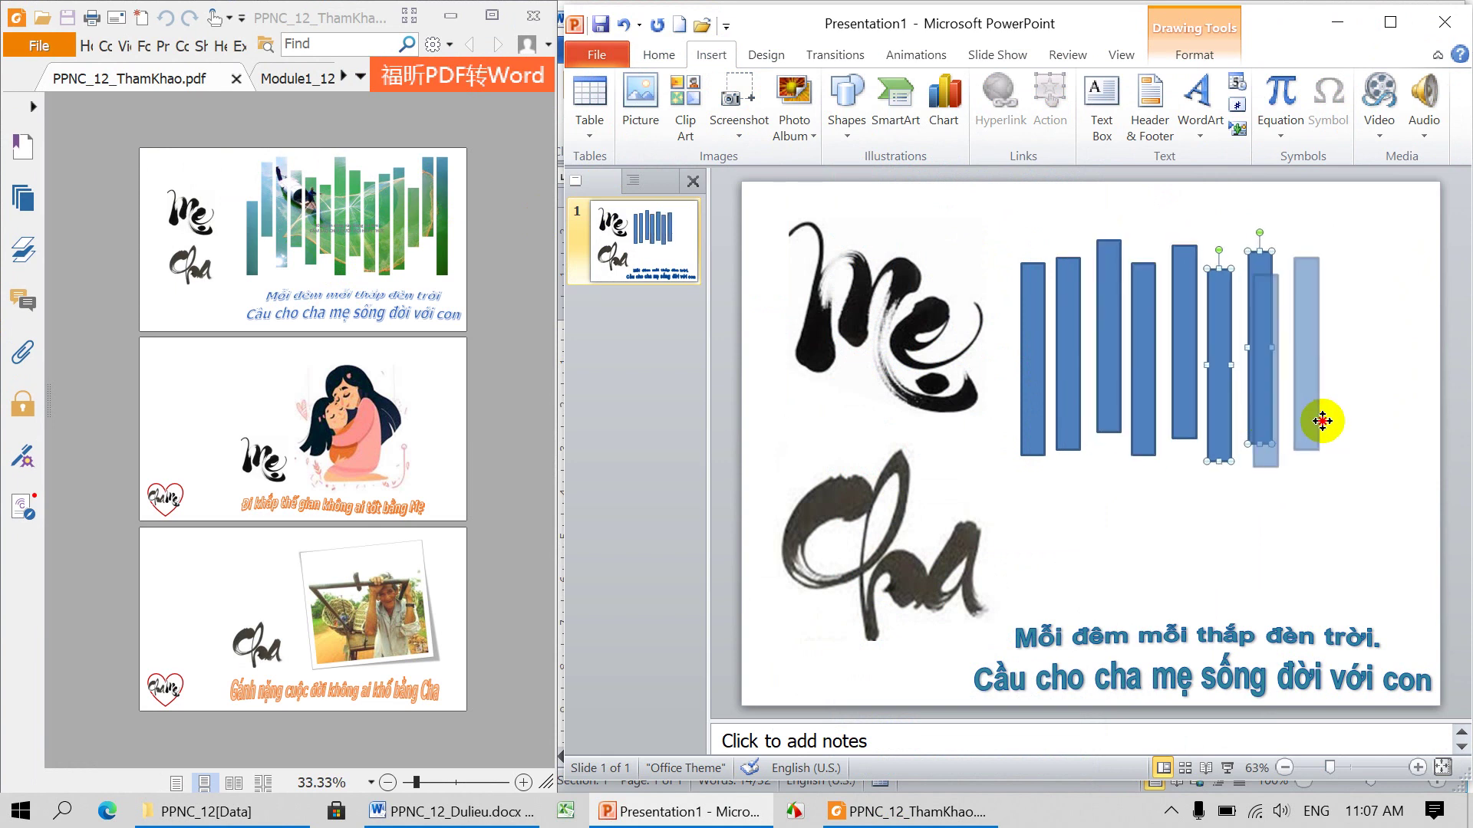
left_click_drag(1267, 422, 1355, 422)
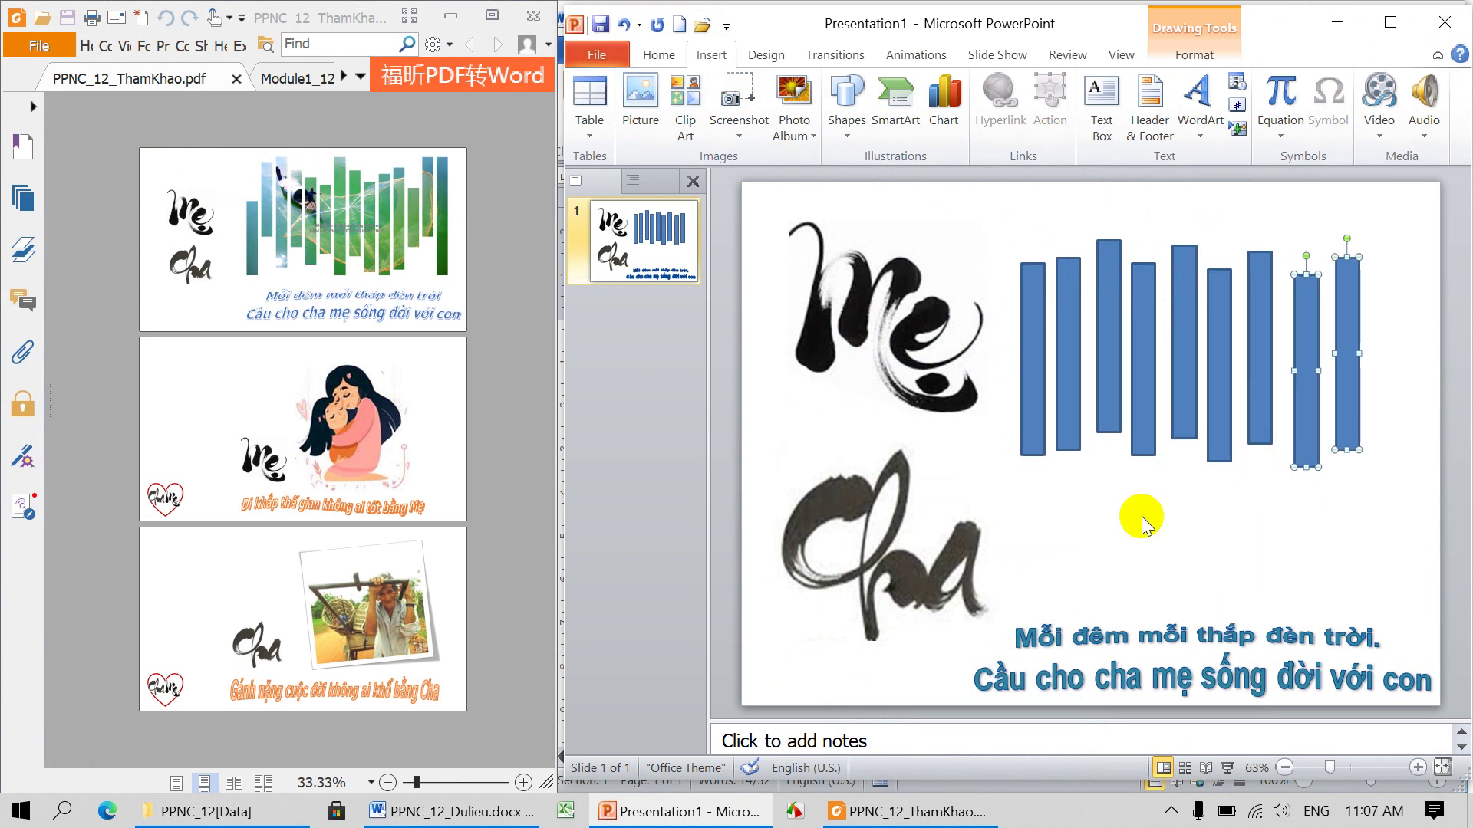
- Lengthen the rightmost bar, shorten the seventh, and select all nine bars
left_click(1354, 442)
left_click_drag(1348, 451, 1351, 508)
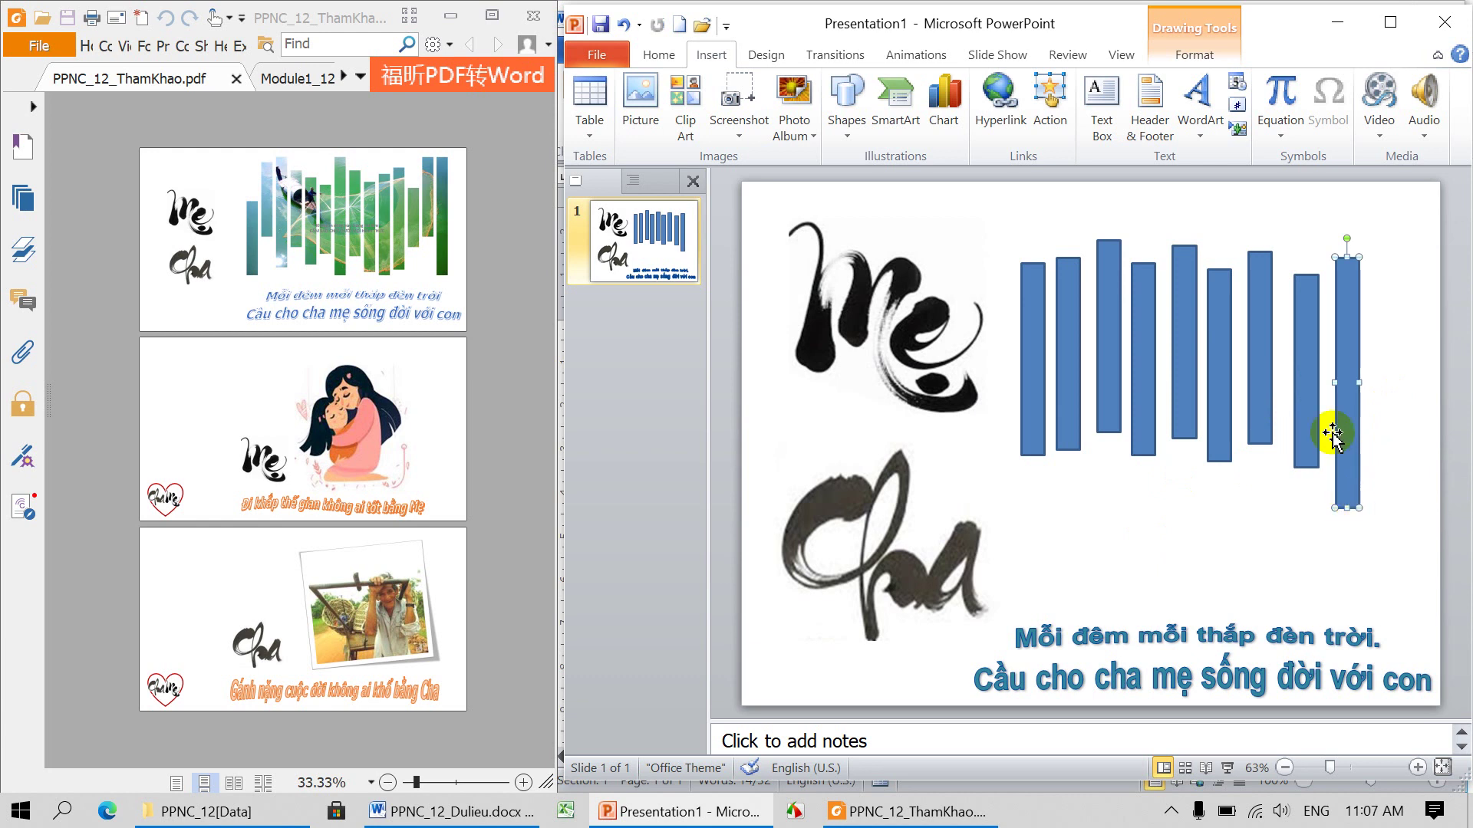
left_click(1258, 403)
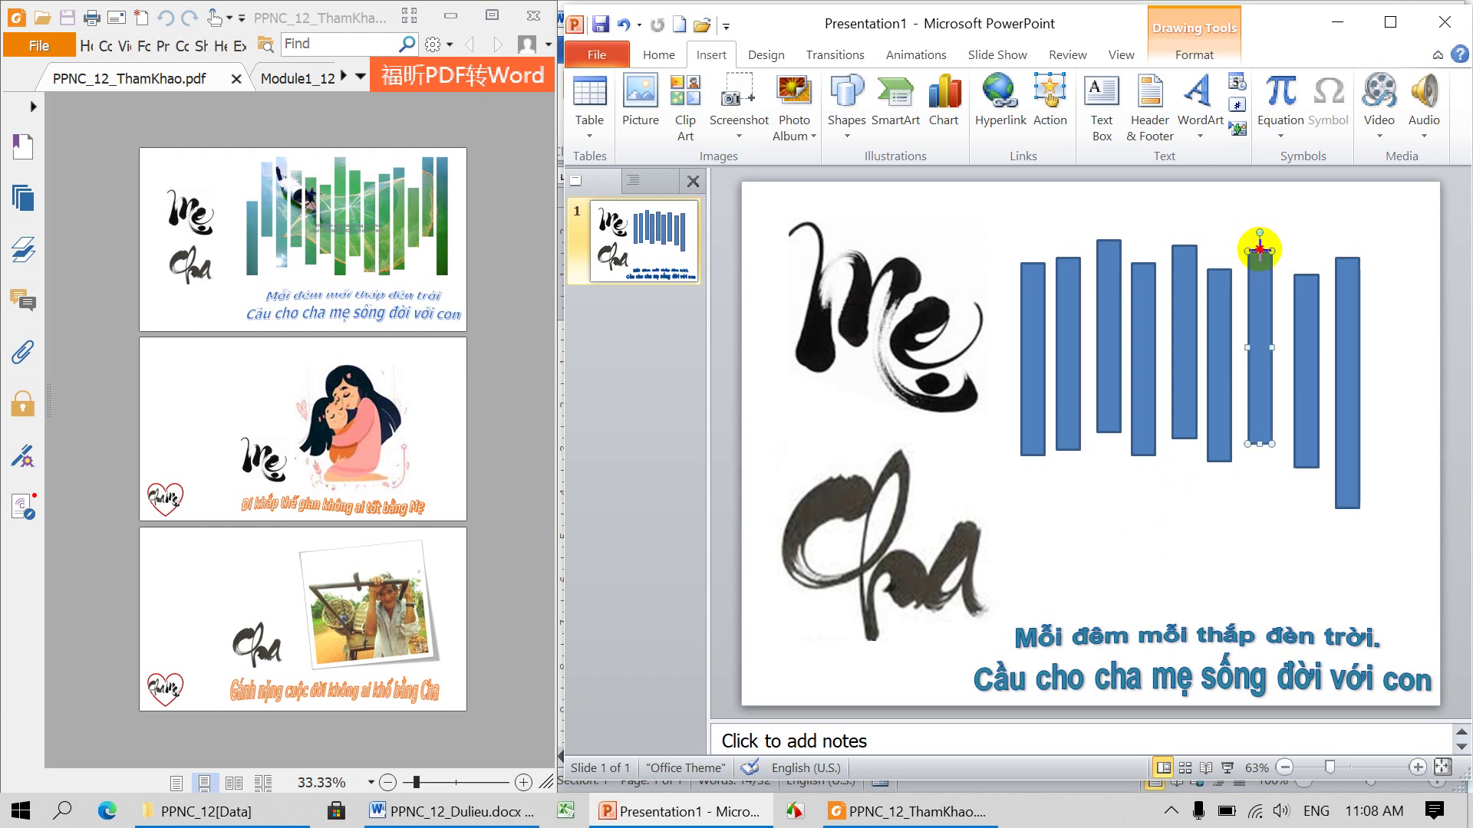
left_click_drag(1260, 285, 1260, 286)
mouse_move(995, 240)
left_mouse_down()
mouse_move(1012, 337)
mouse_move(1410, 523)
left_mouse_up()
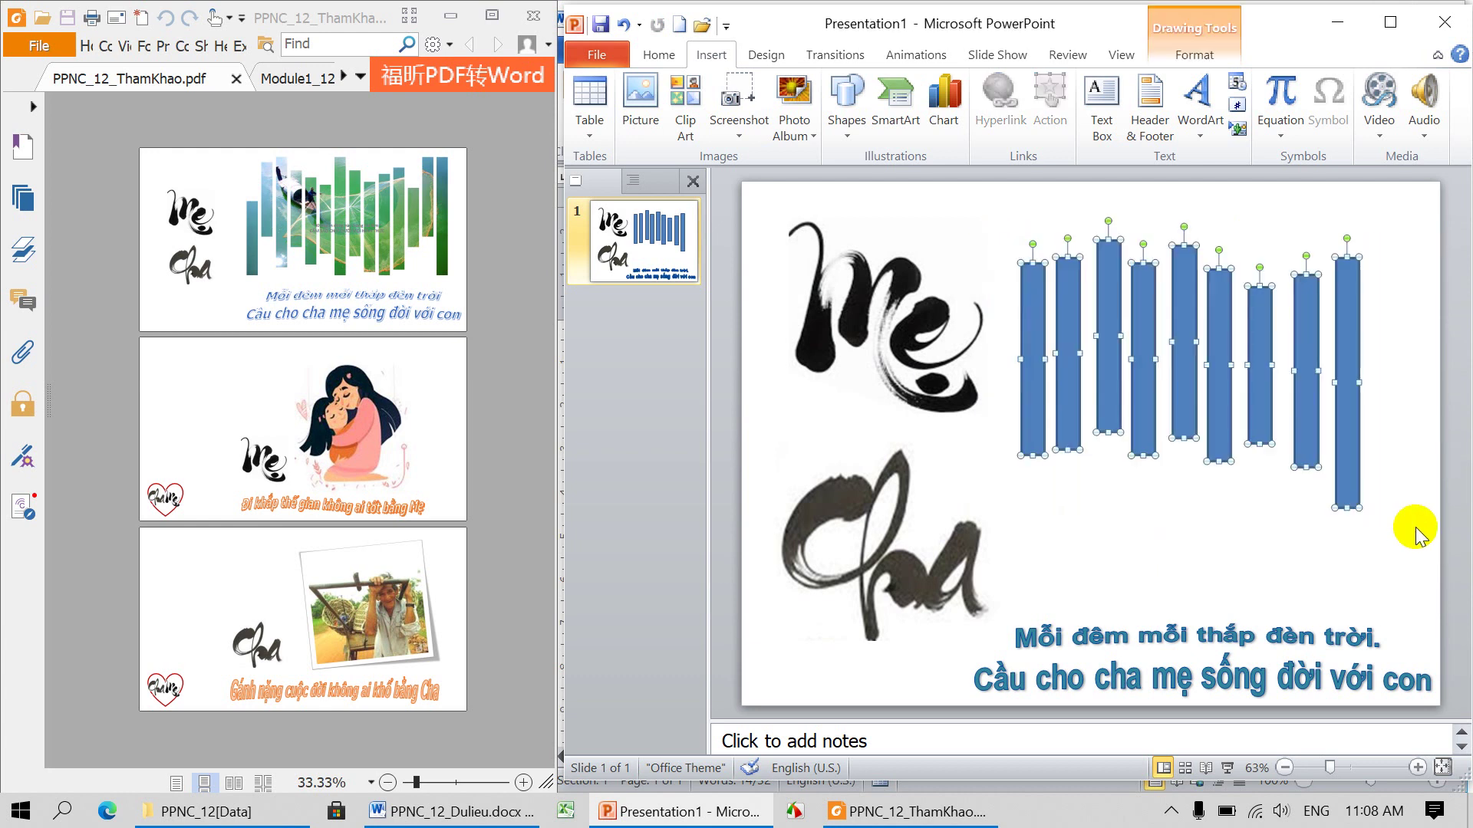
- Remove the bars' outlines and group the nine bars into one shape
left_click(1194, 55)
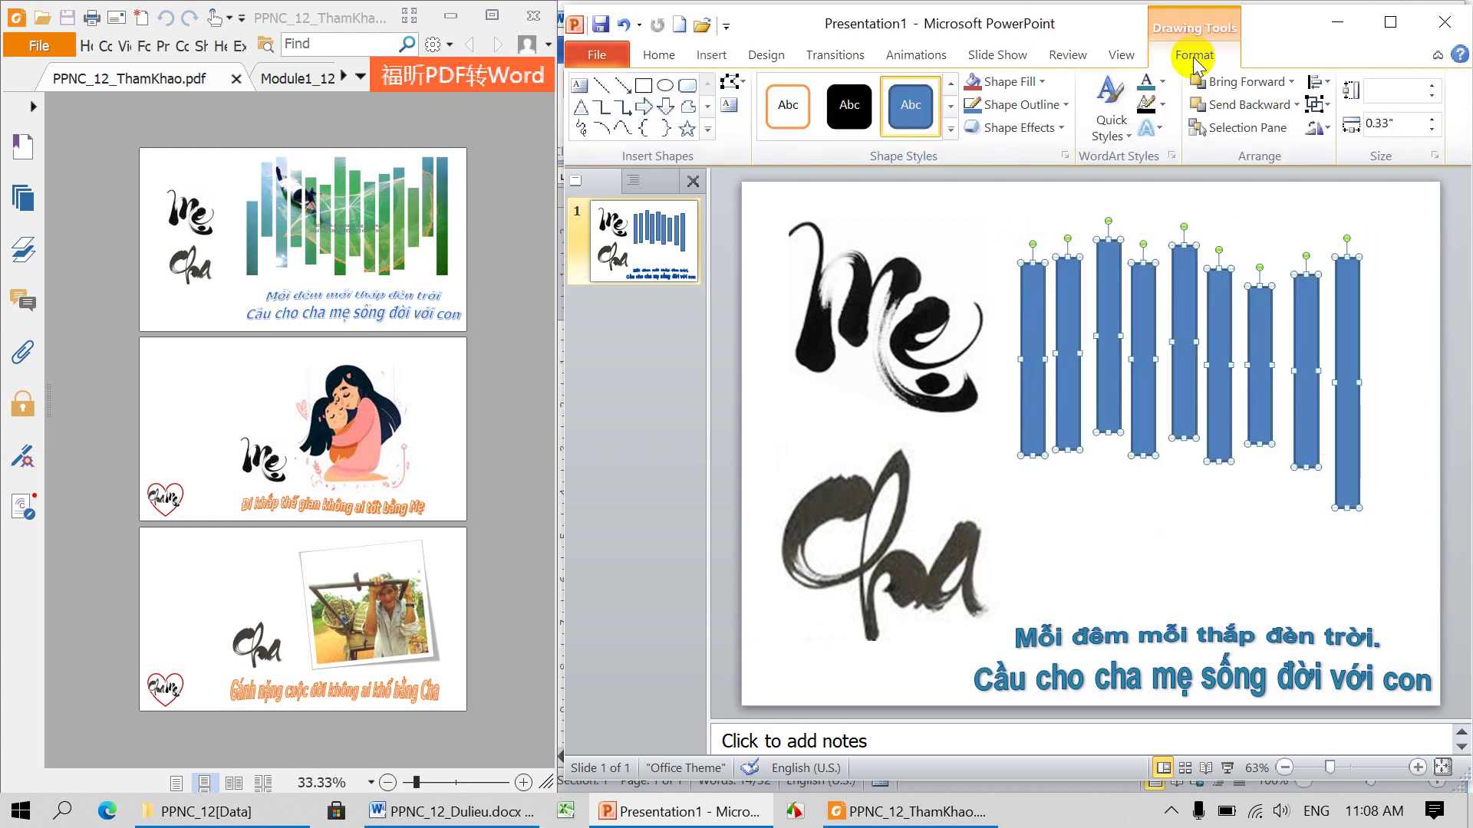
left_click(1067, 109)
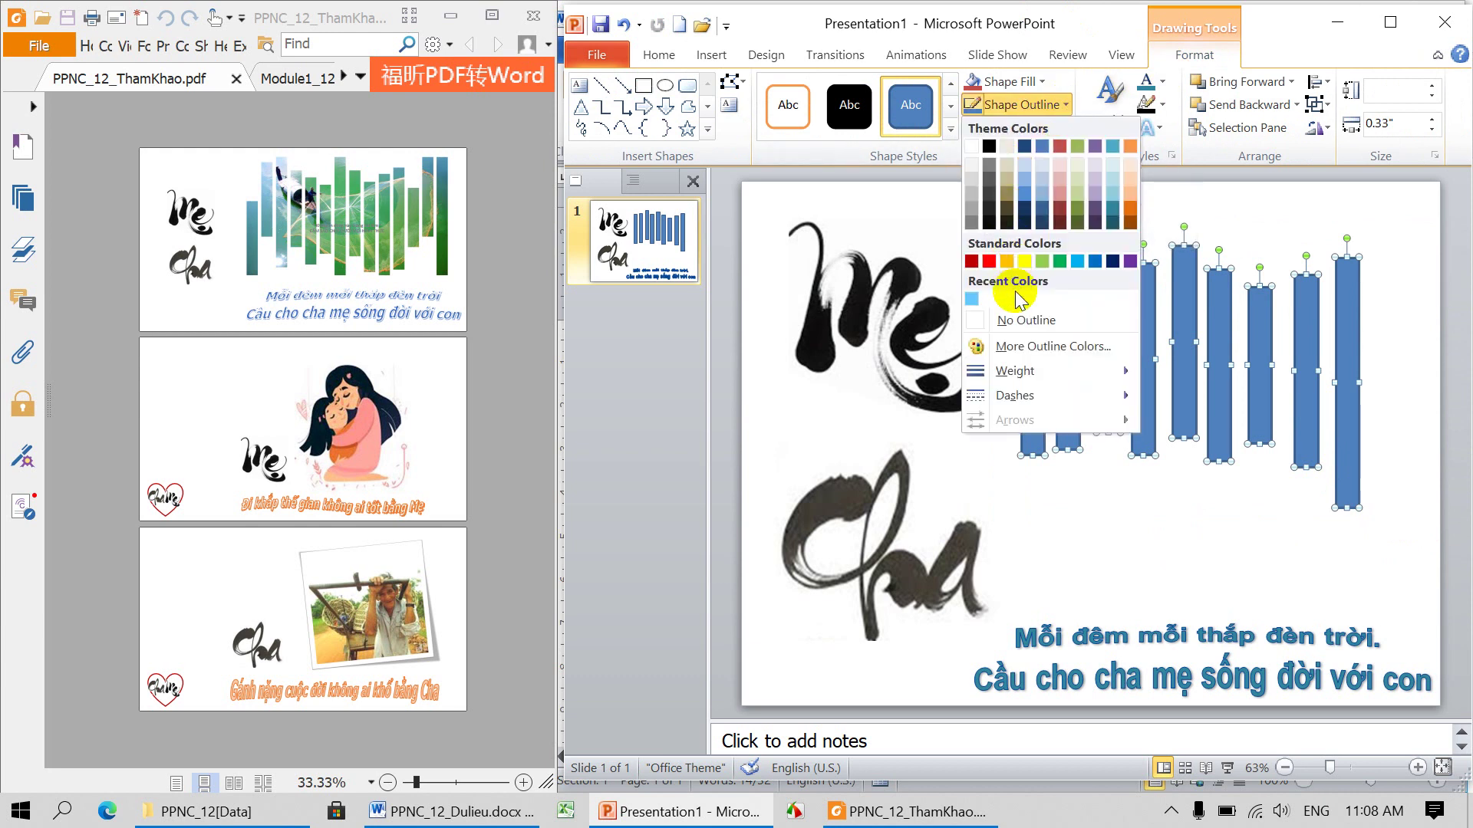
left_click(1001, 311)
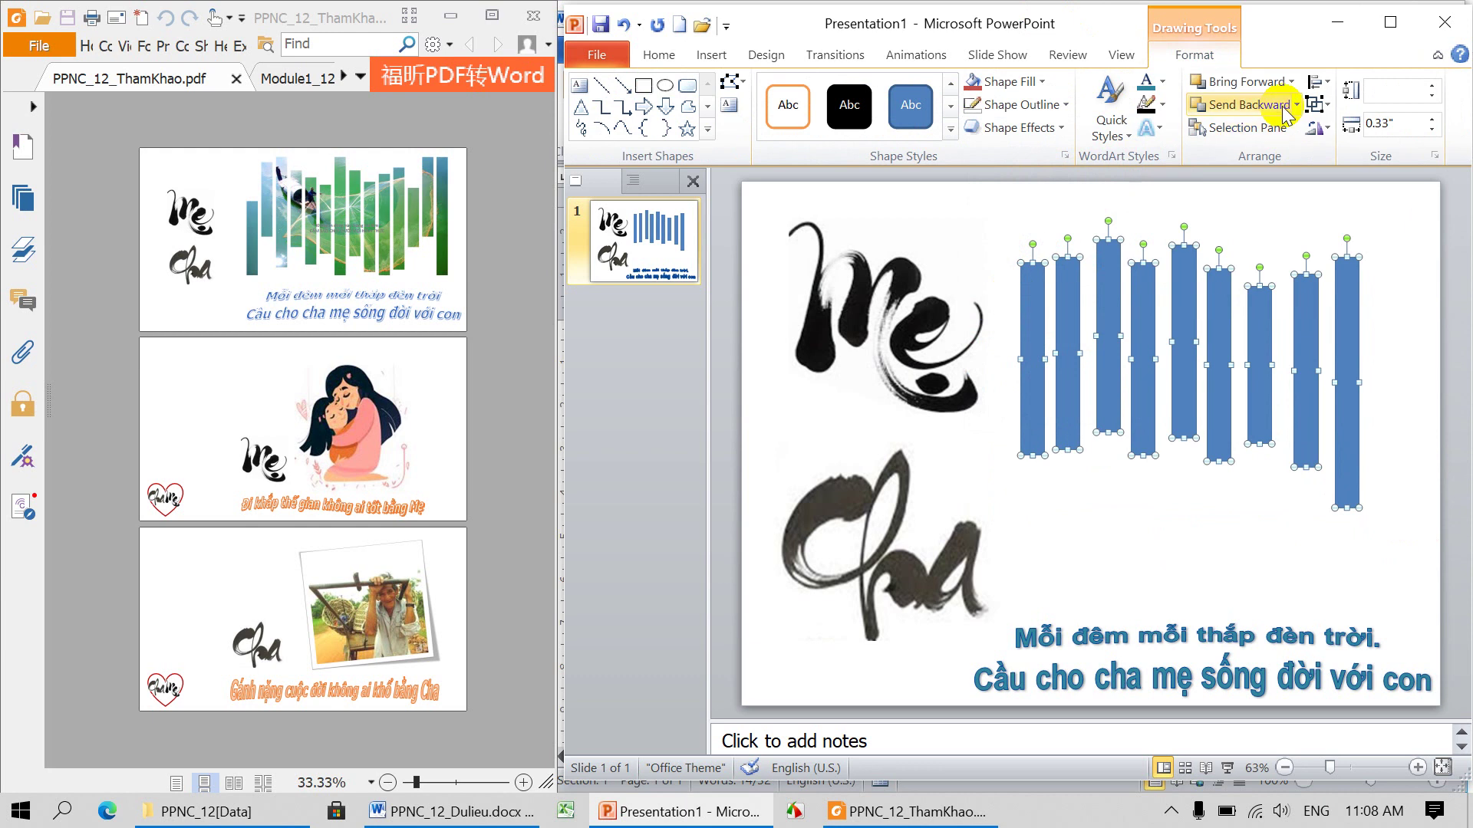
left_click(1325, 106)
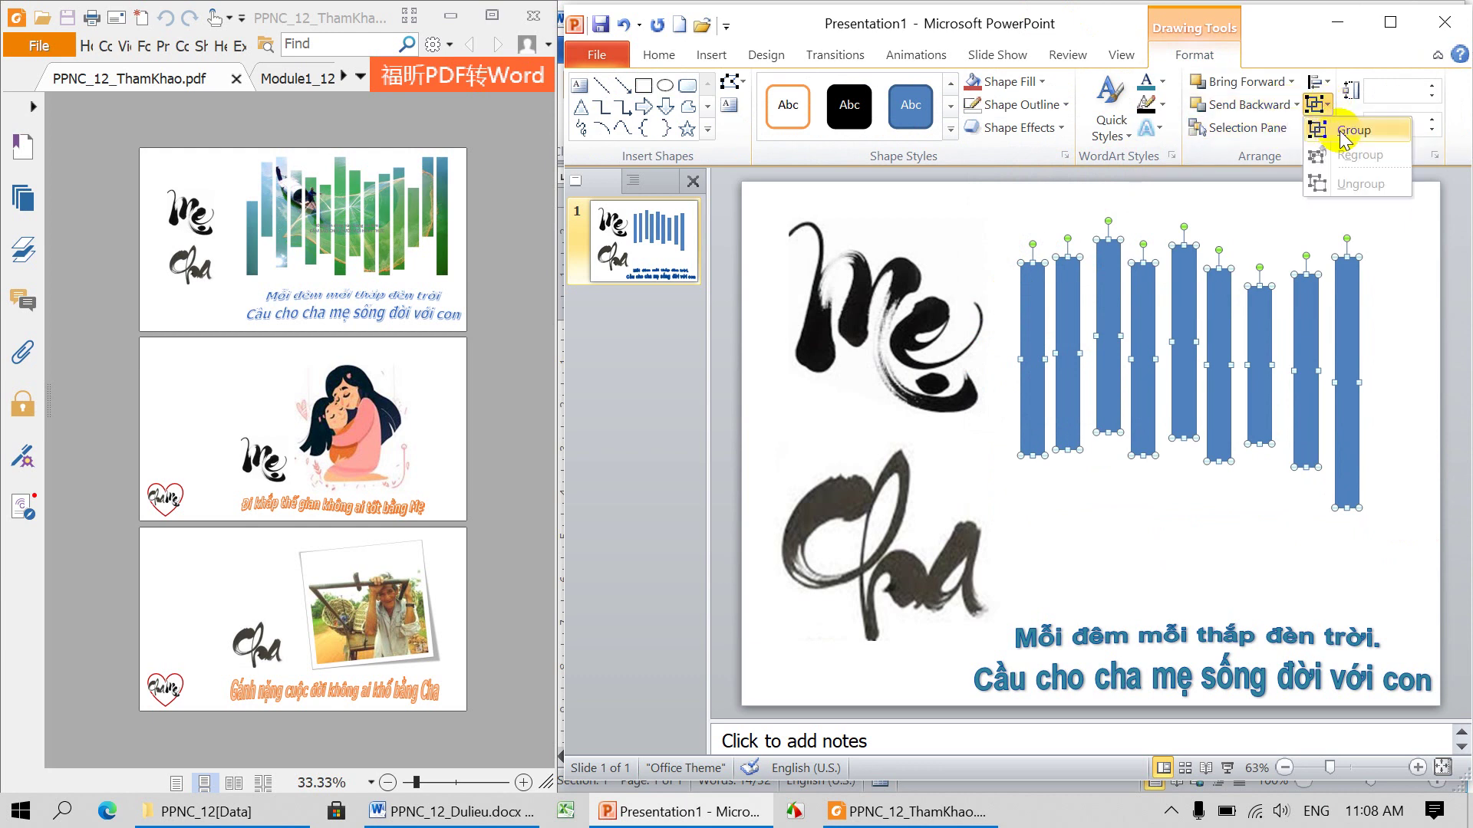
left_click(1350, 130)
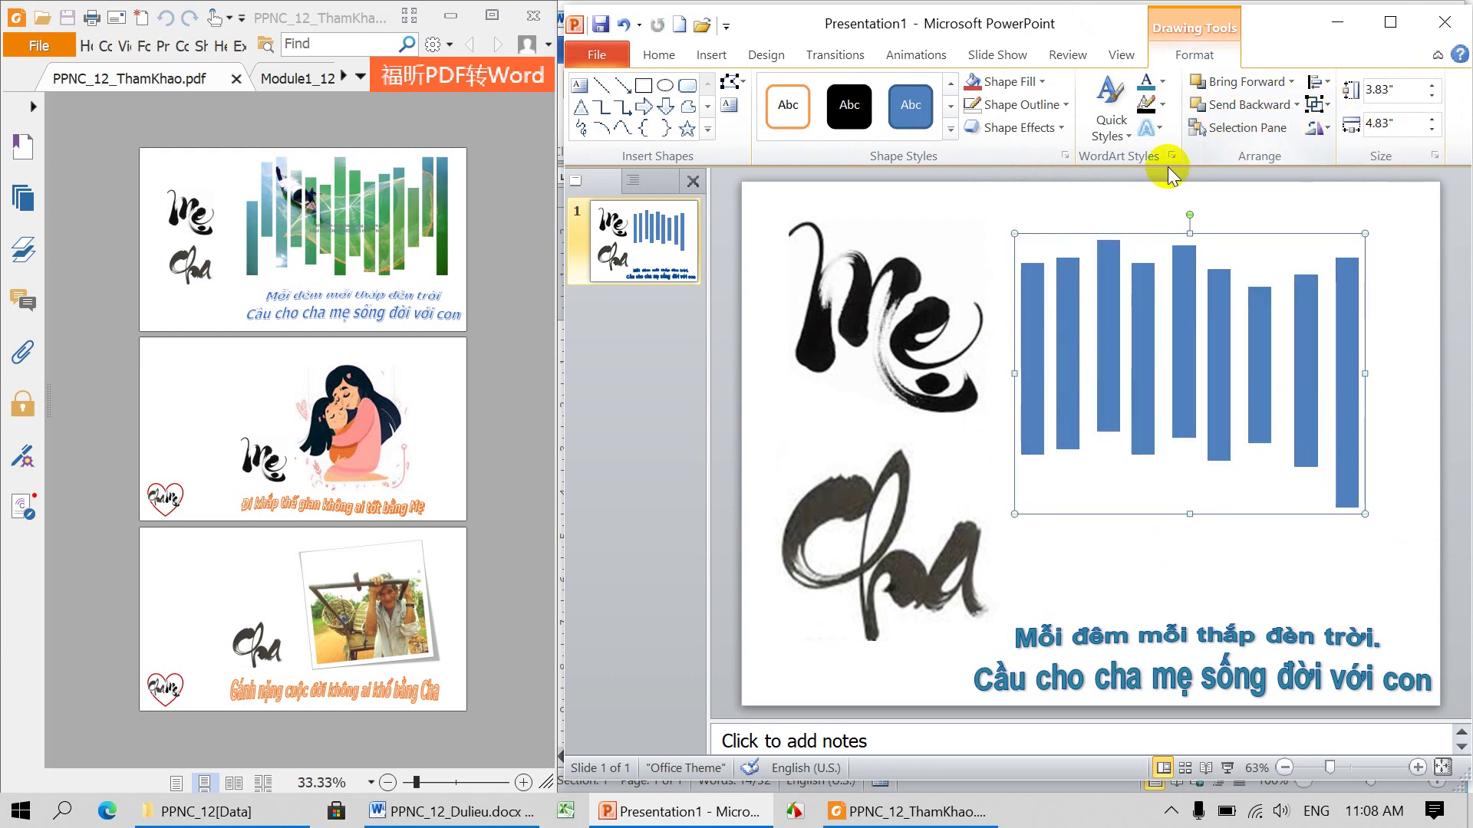
- Fill the grouped bars with Hinh_01.jpg and compare against the reference PDF
left_click(1044, 85)
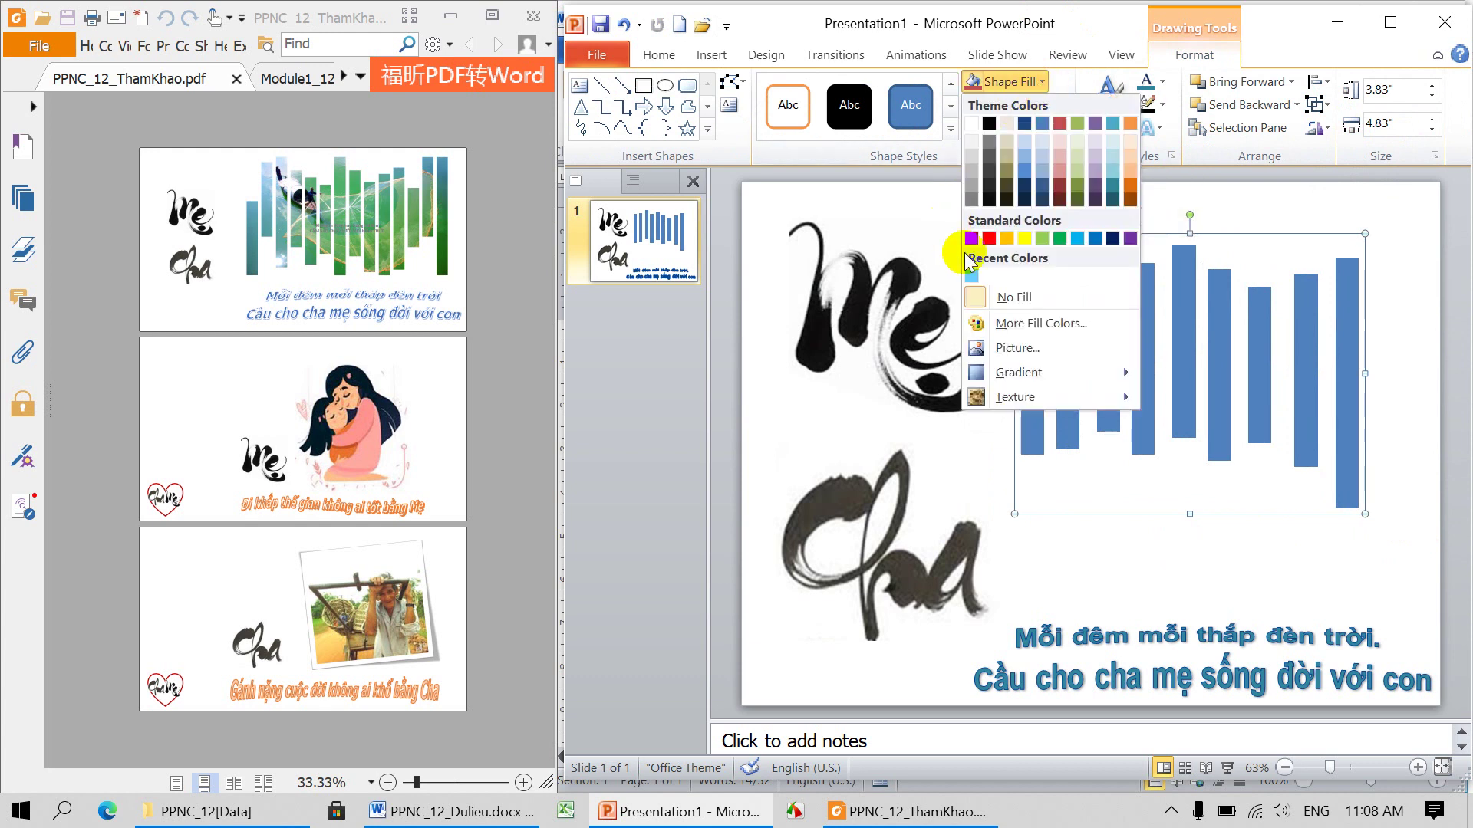
left_click(1013, 349)
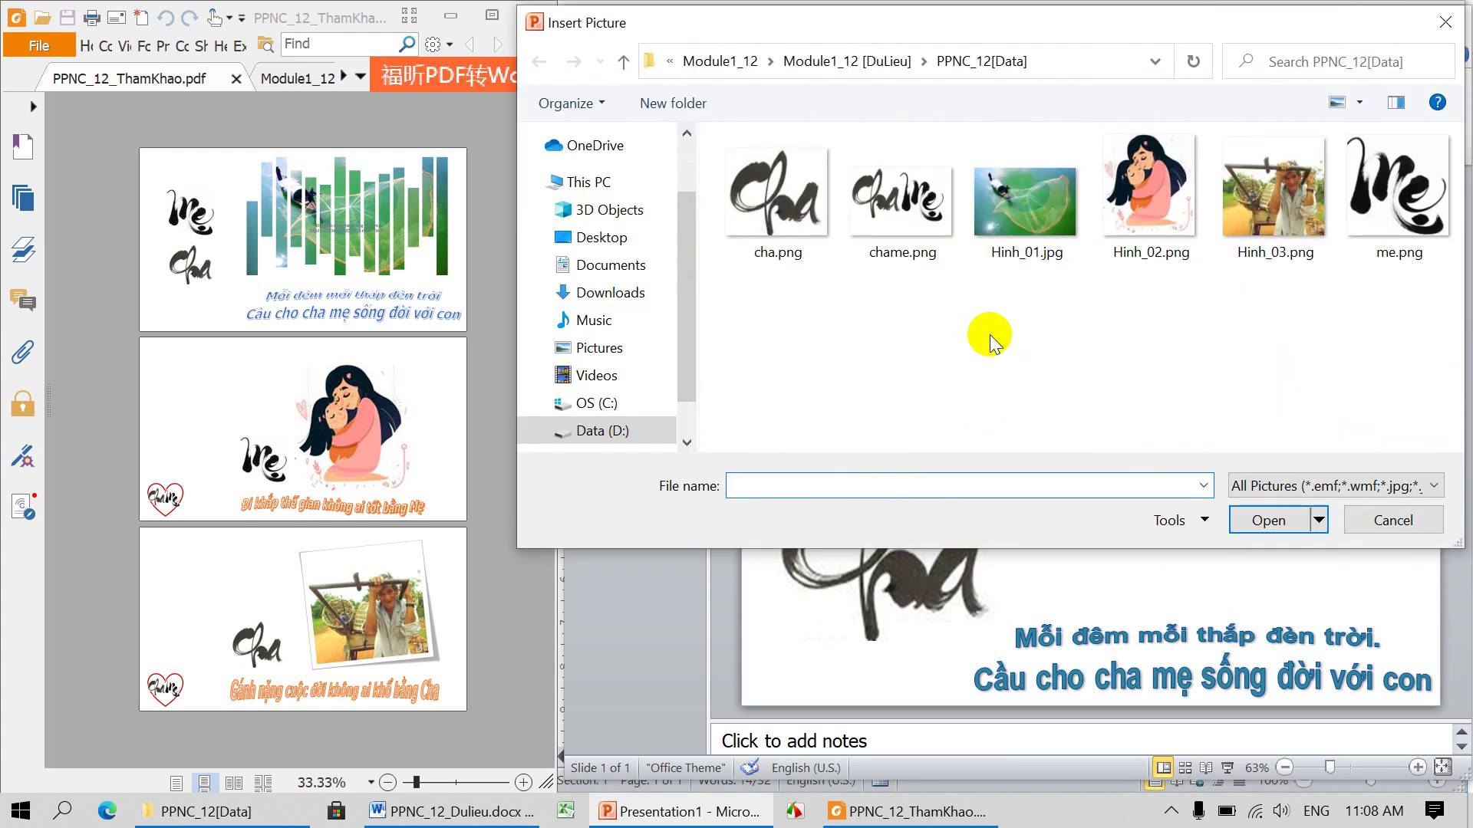
left_click(1027, 199)
left_click(1258, 520)
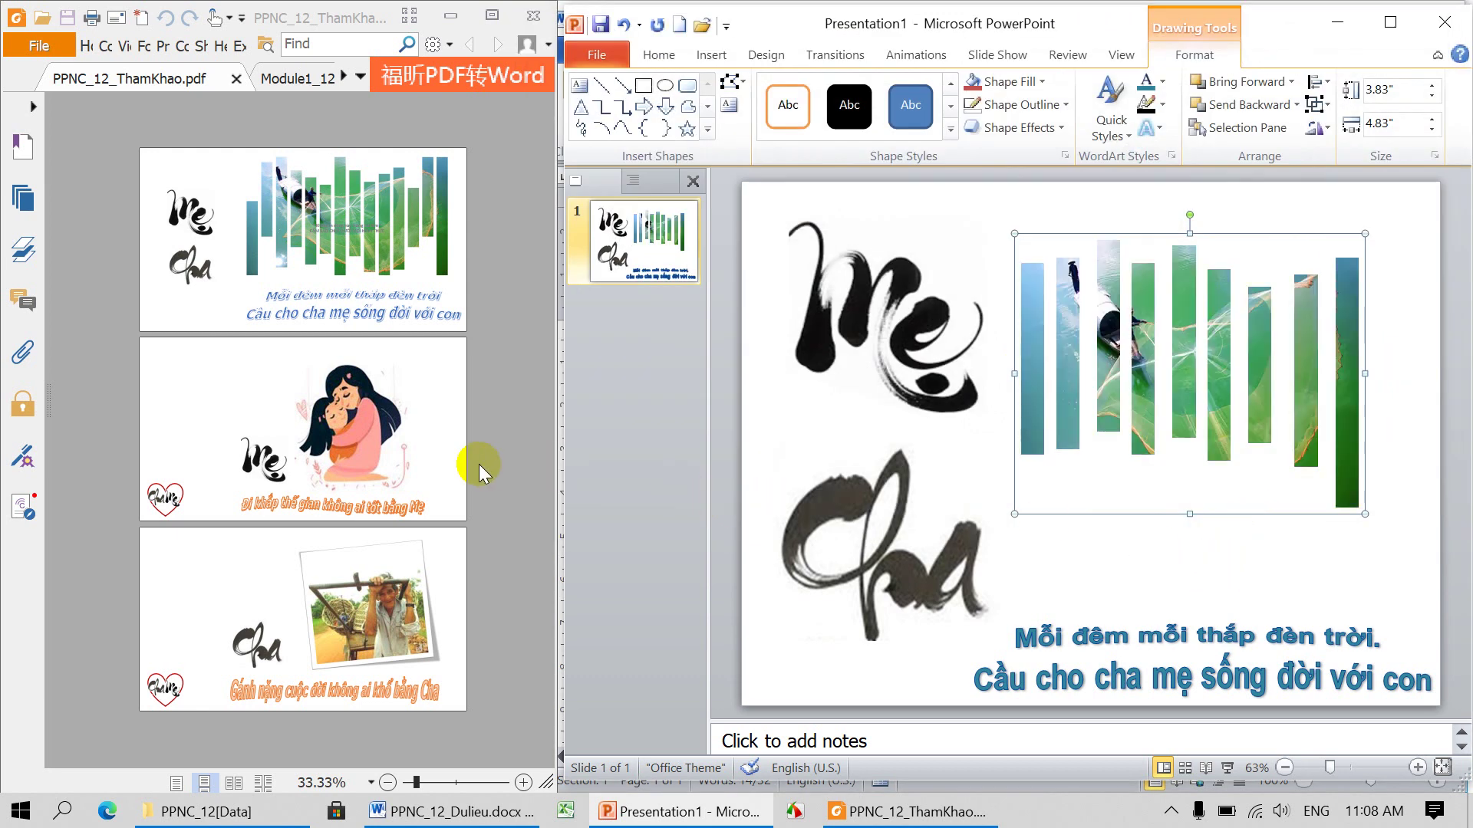
left_click(371, 448)
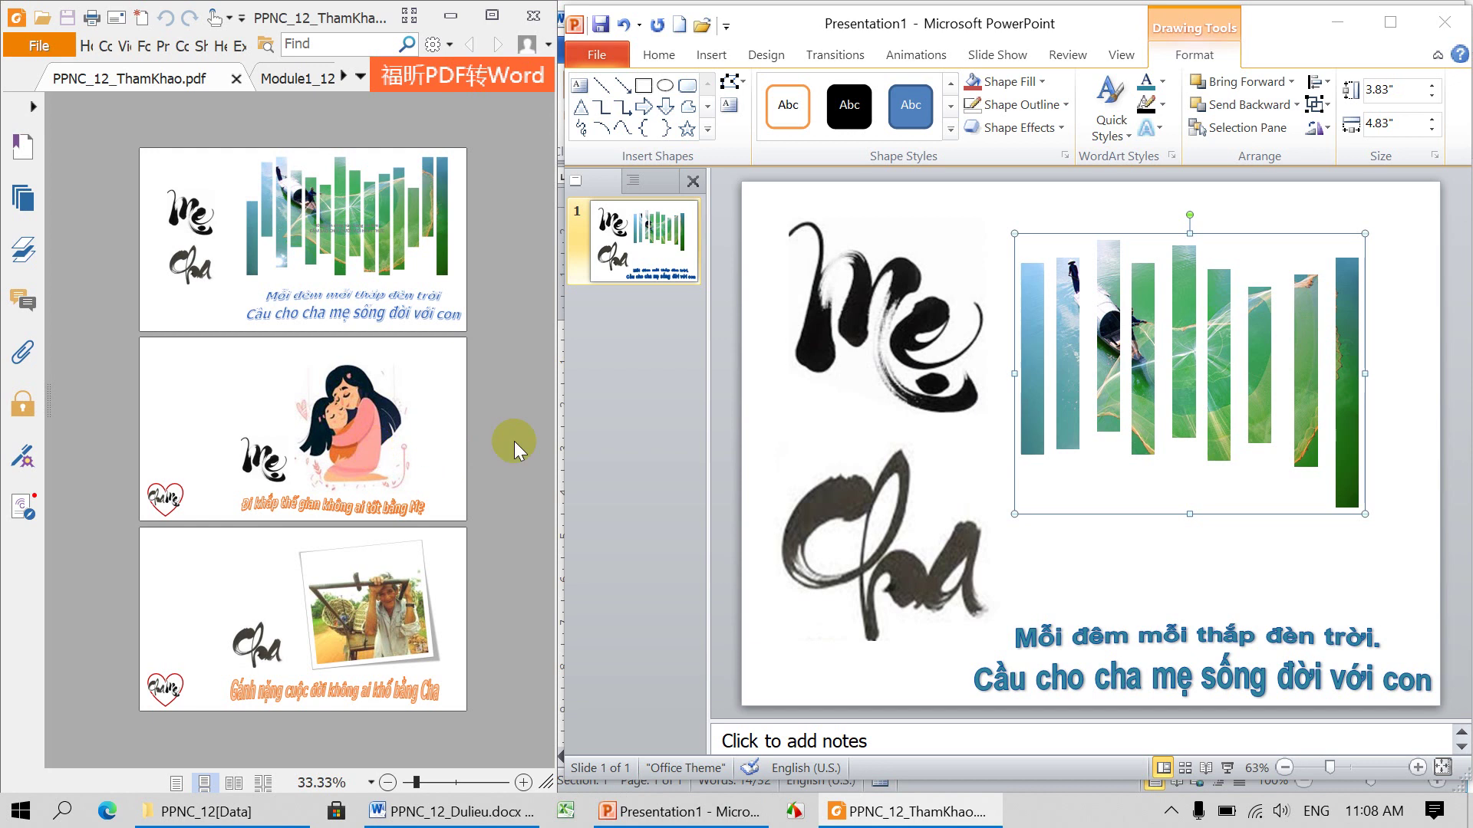
left_click(606, 356)
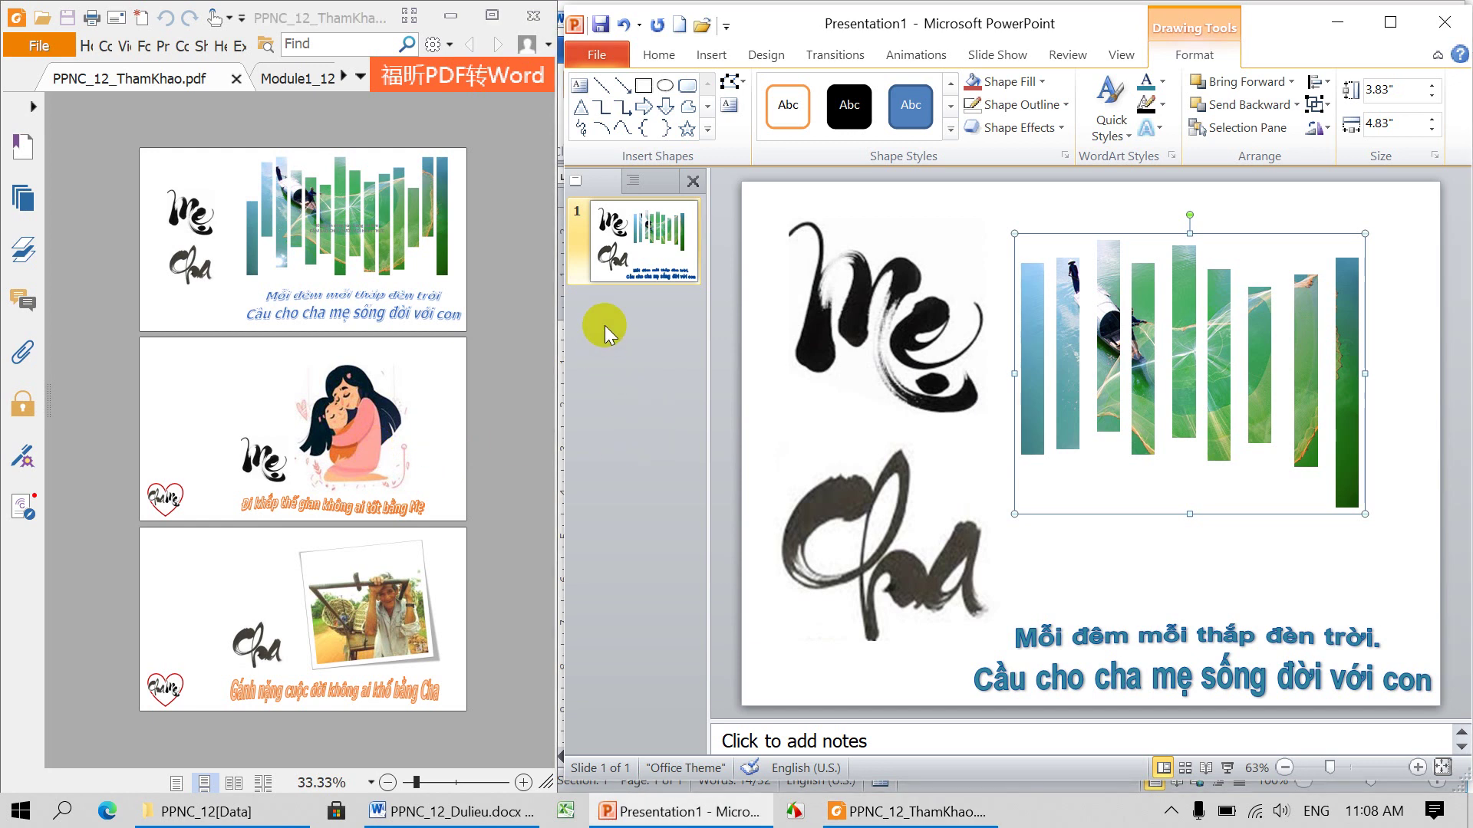
right_click(605, 325)
- Add a blank slide 2 and draw a heart shape near its bottom-left corner
left_click(648, 445)
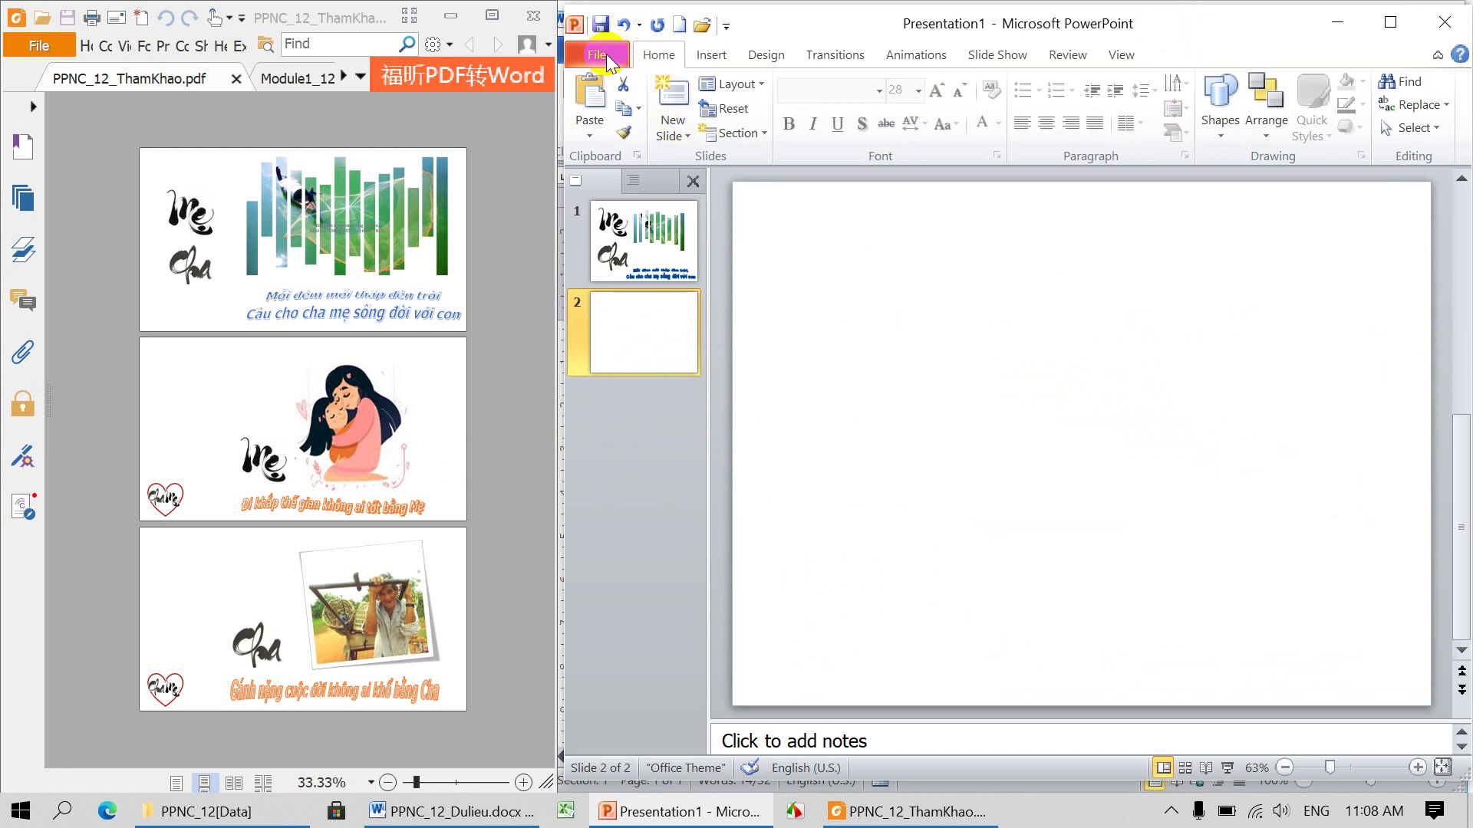
left_click(712, 55)
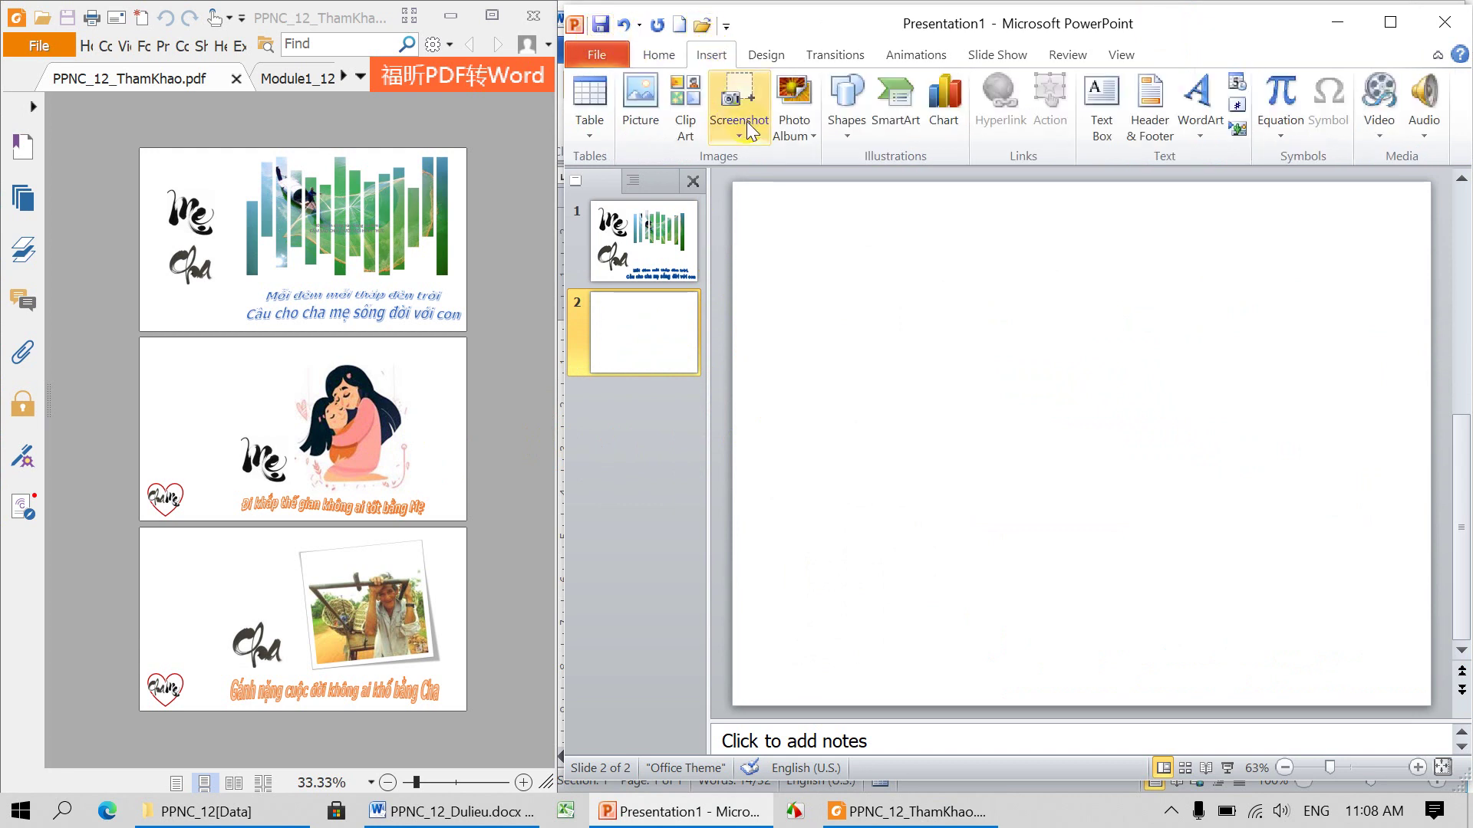
left_click(846, 100)
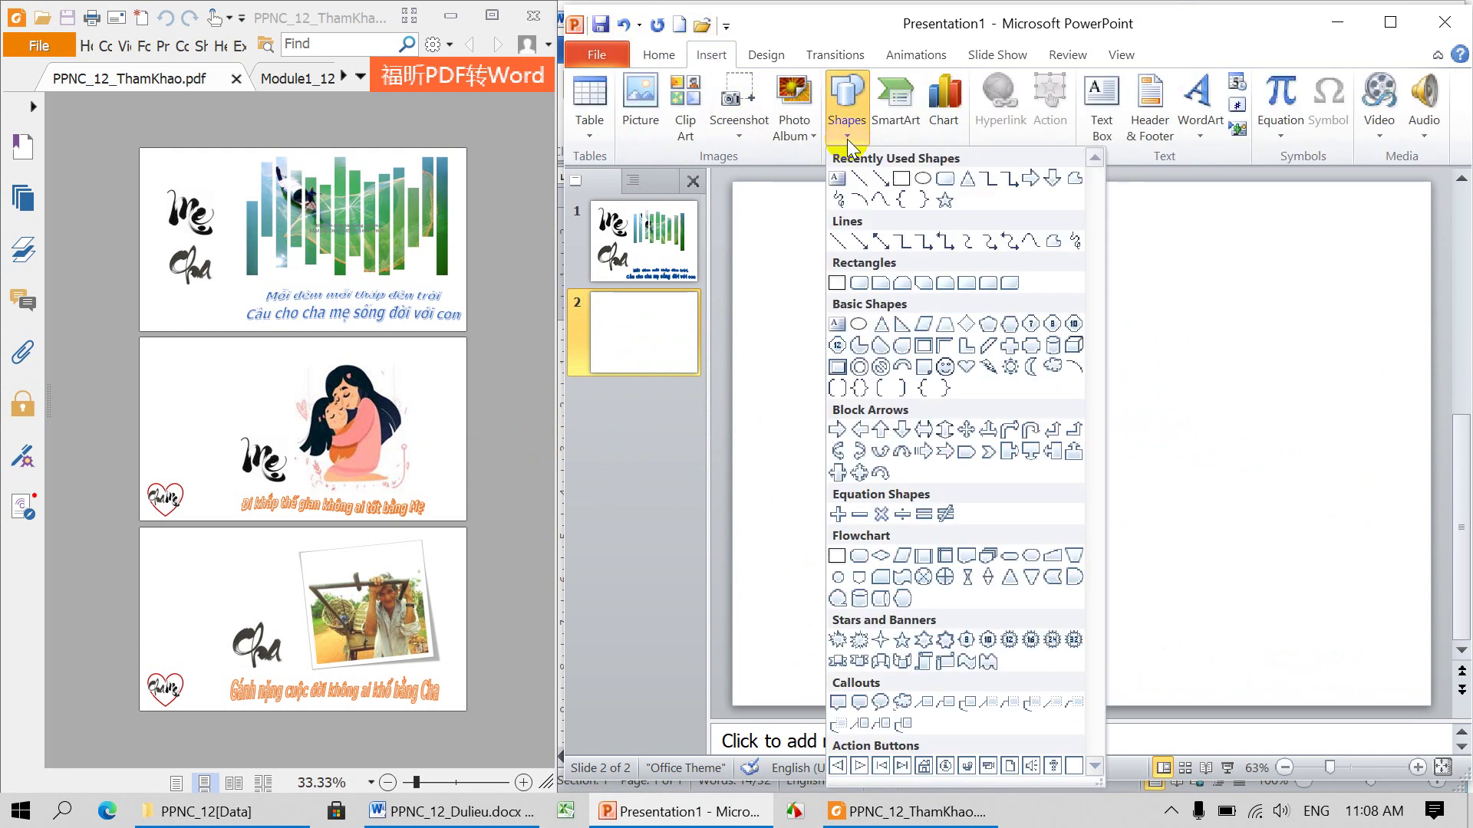
left_click(963, 368)
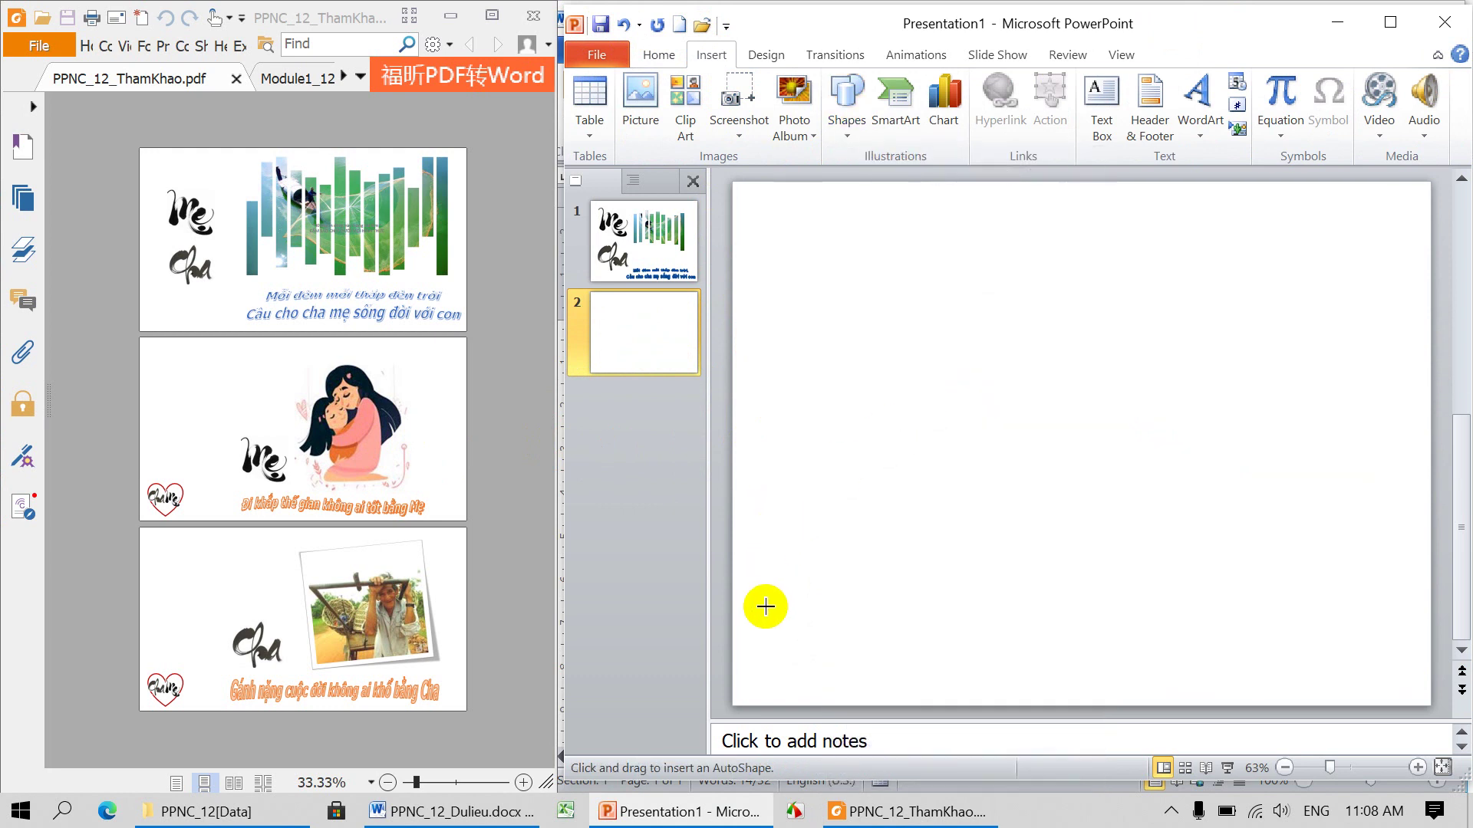
left_click_drag(773, 617, 849, 676)
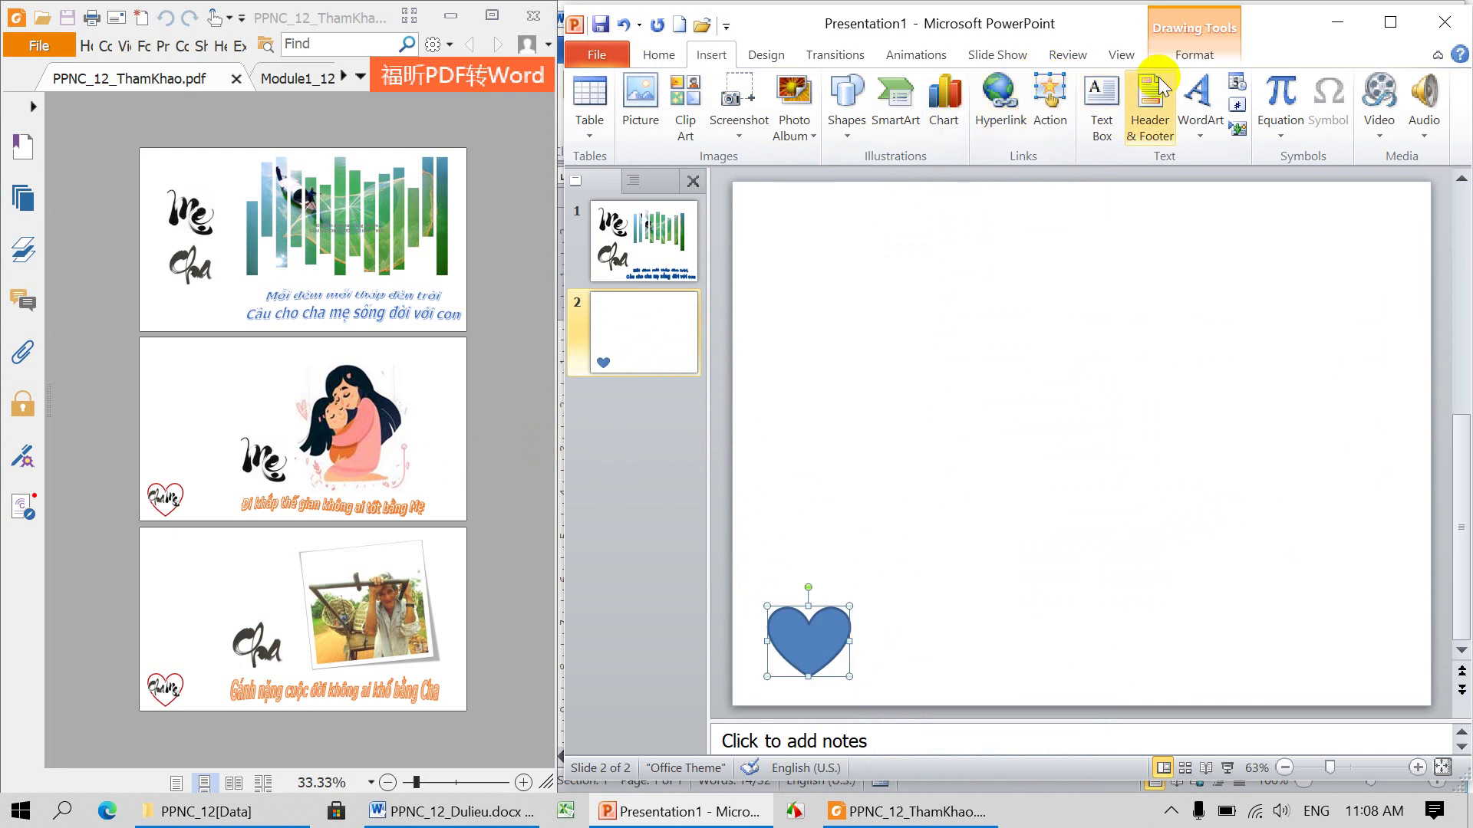
- Give the slide 2 heart a red outline
left_click(1194, 58)
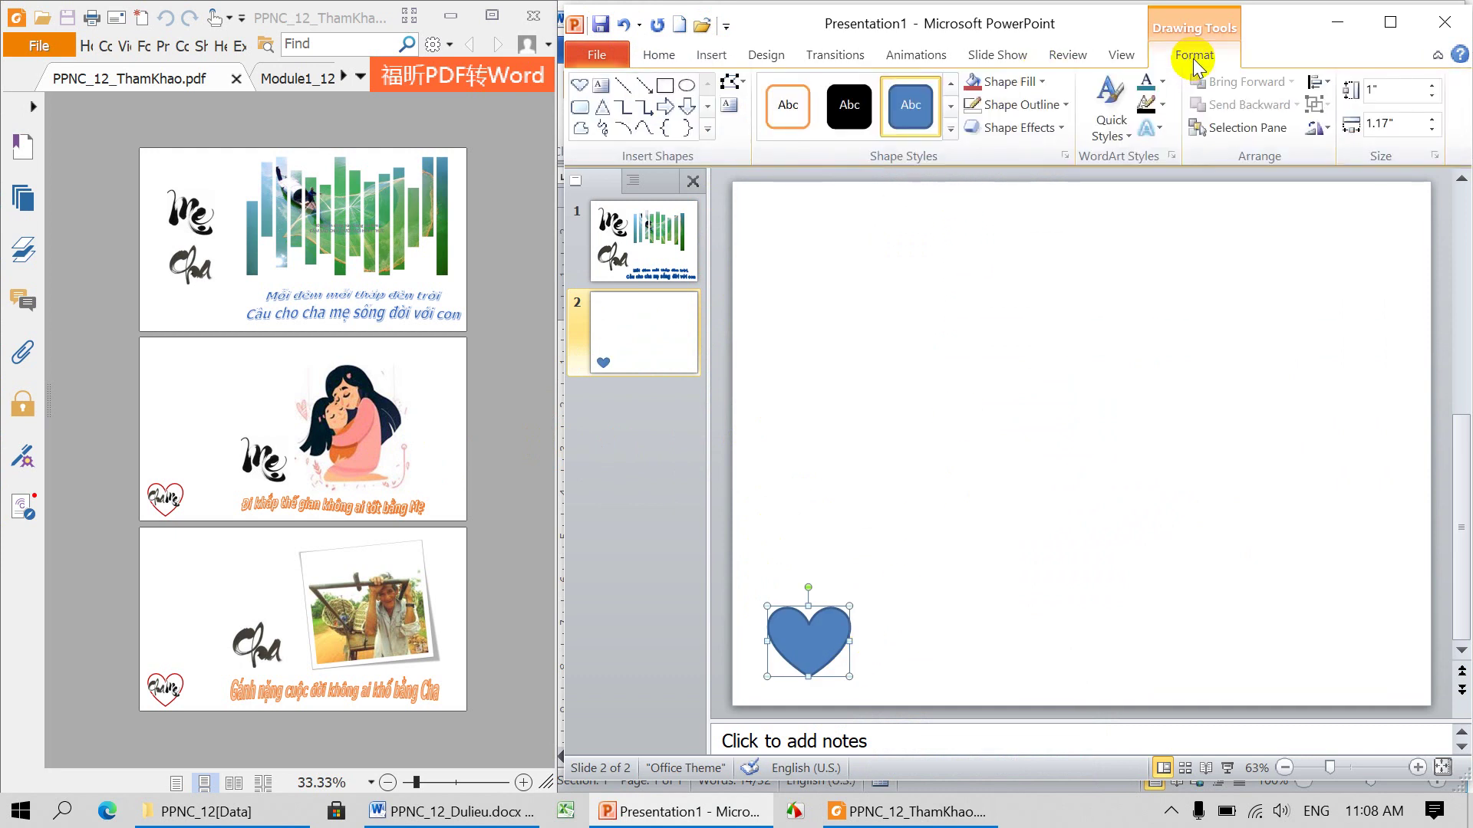
left_click(1062, 105)
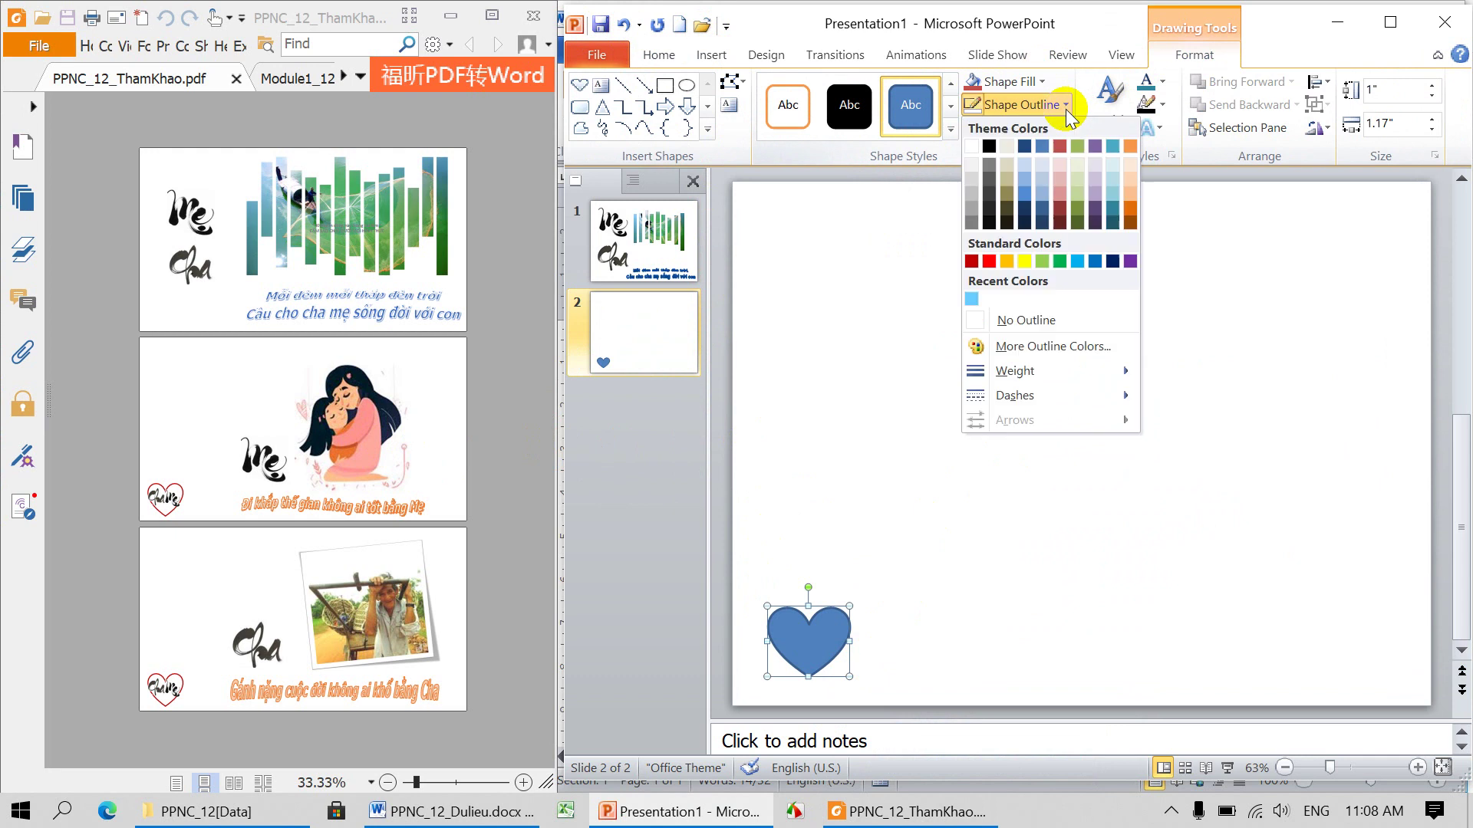
left_click(988, 262)
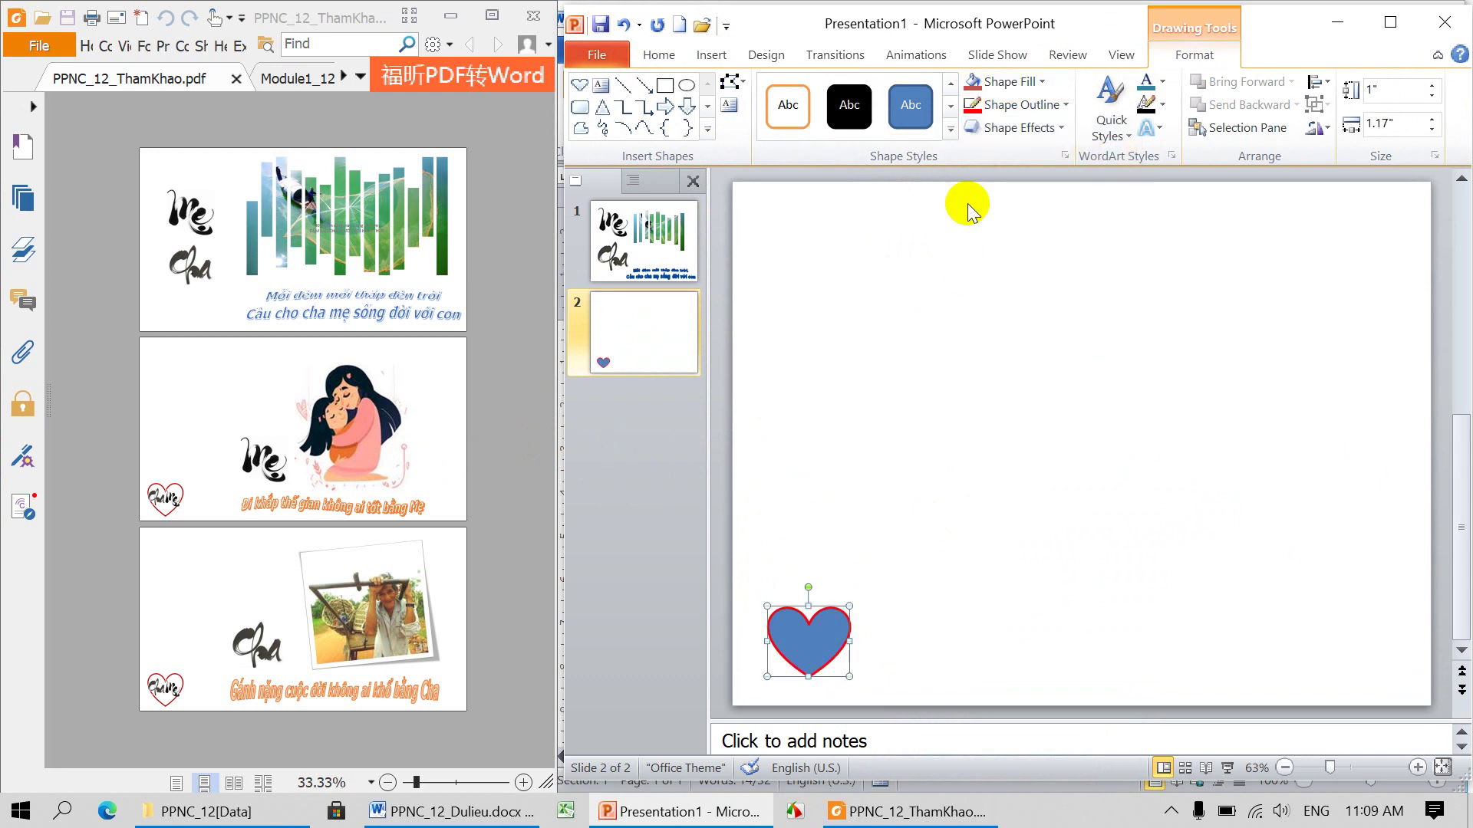
- Fill the heart with the chame.png calligraphy picture
left_click(1044, 81)
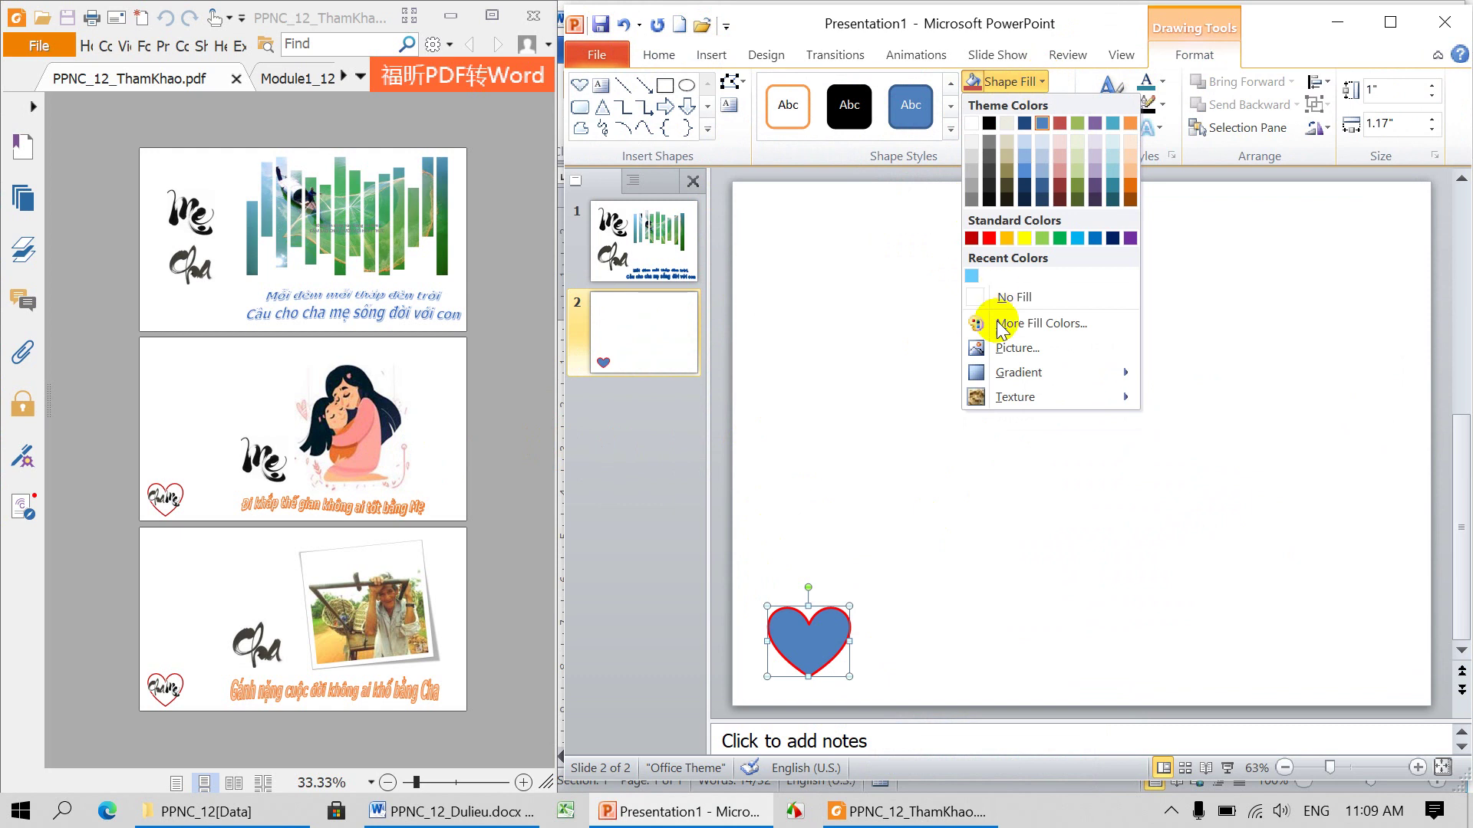
left_click(1005, 349)
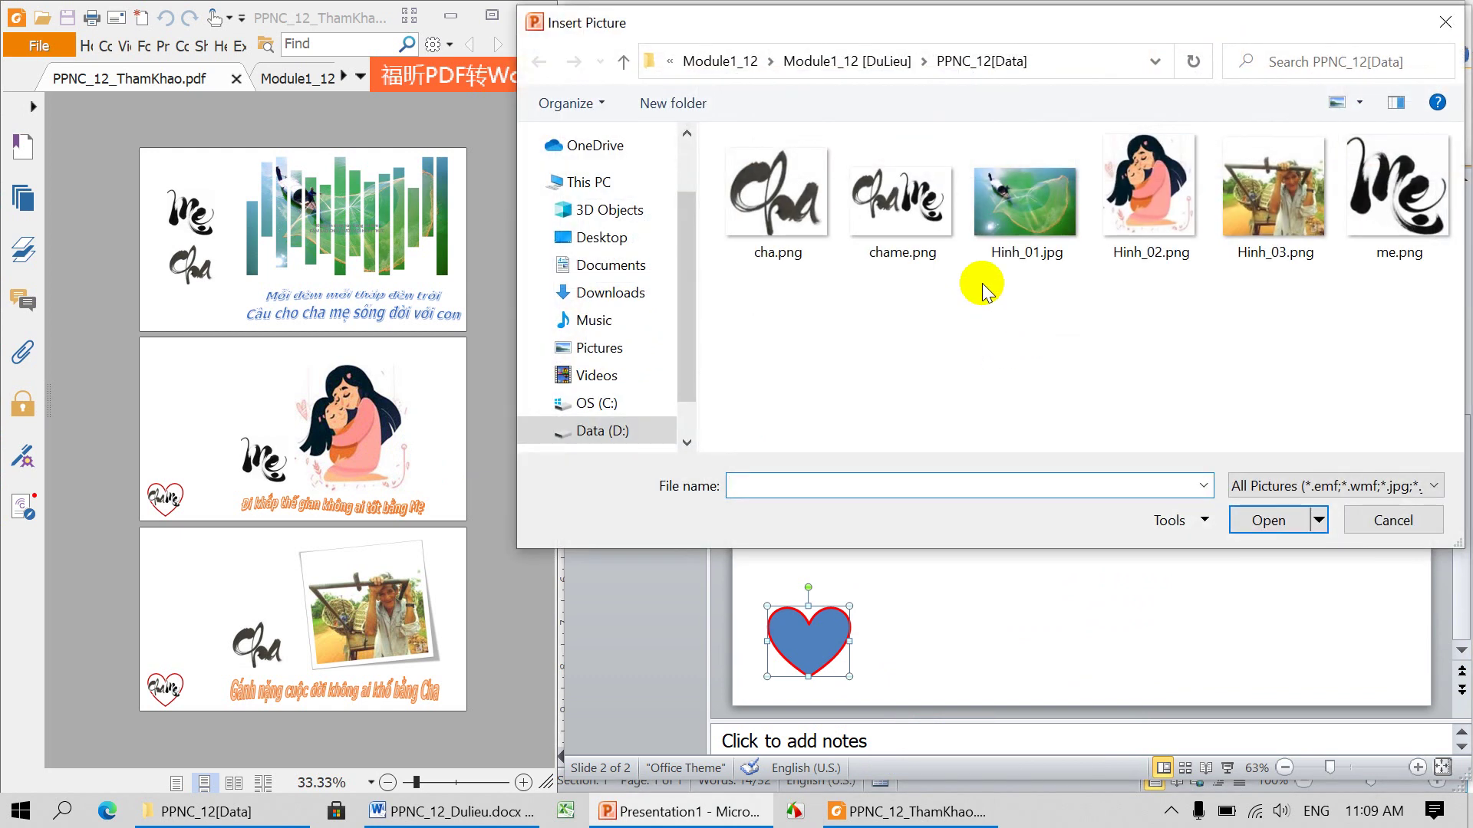
key("Right")
key("Right")
left_click(1268, 520)
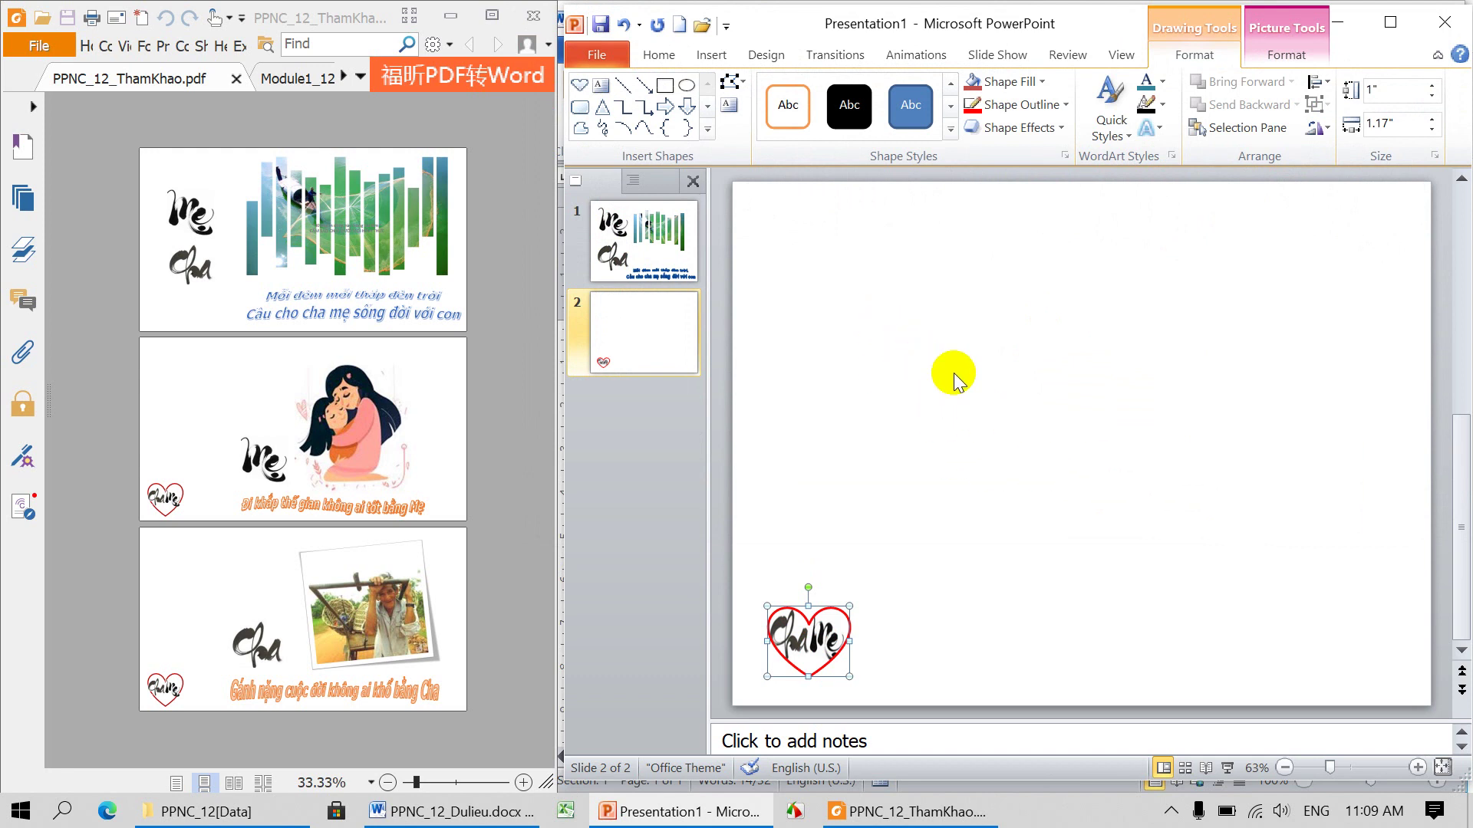
left_click(706, 61)
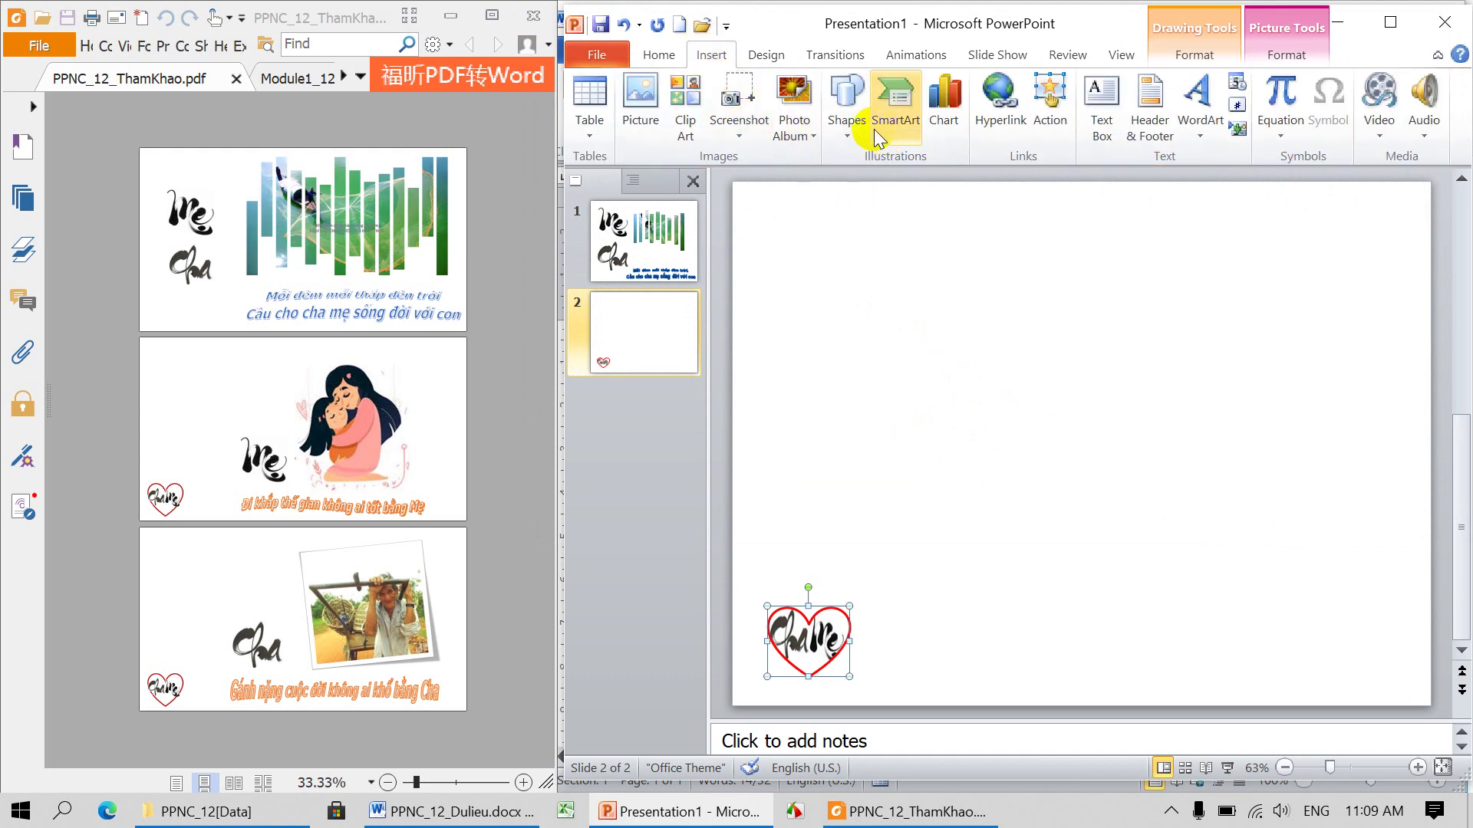
- Insert me.png and Hinh_02.png together onto slide 2
left_click(639, 110)
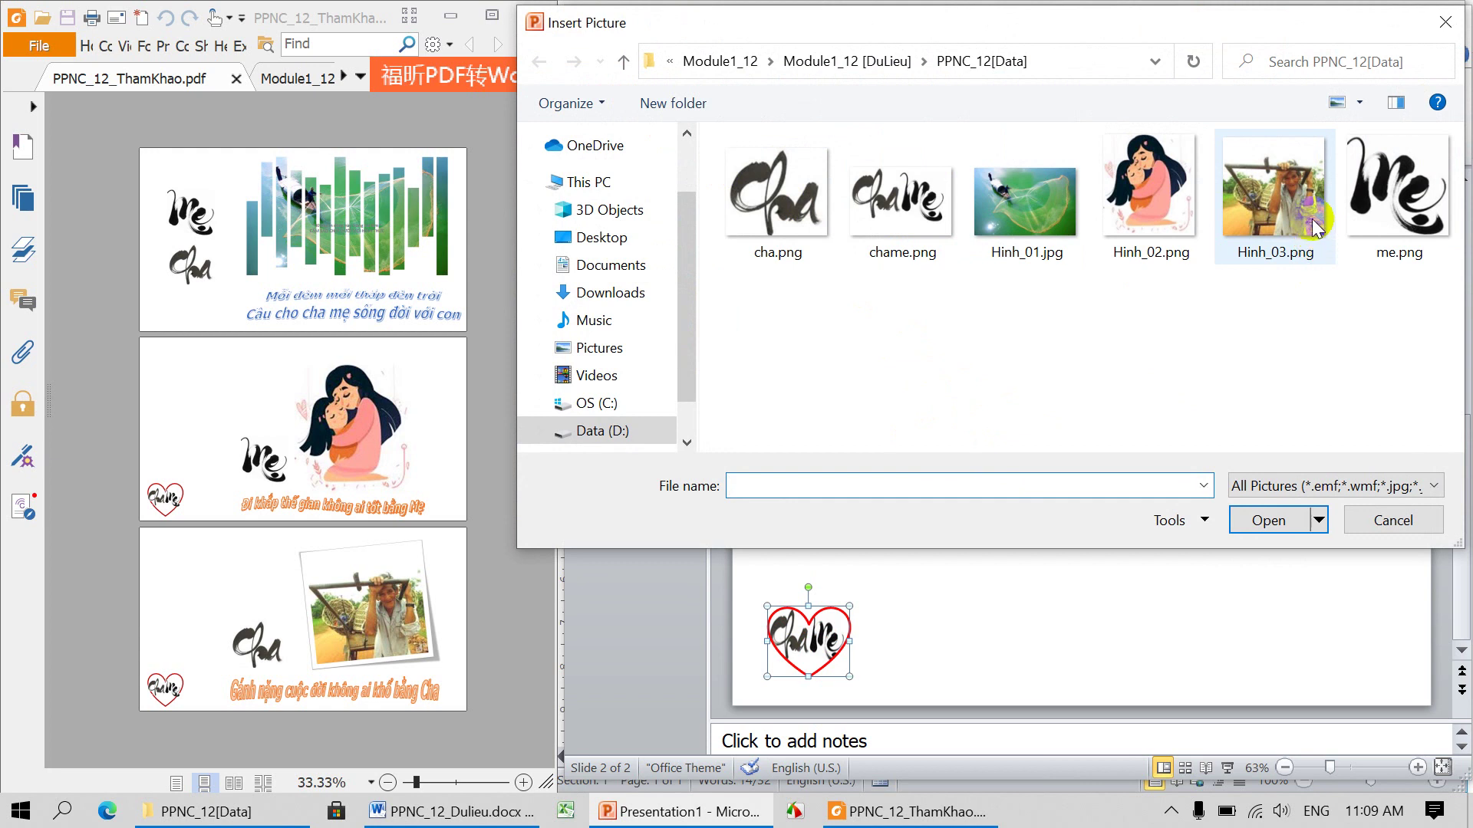
left_click(1387, 198)
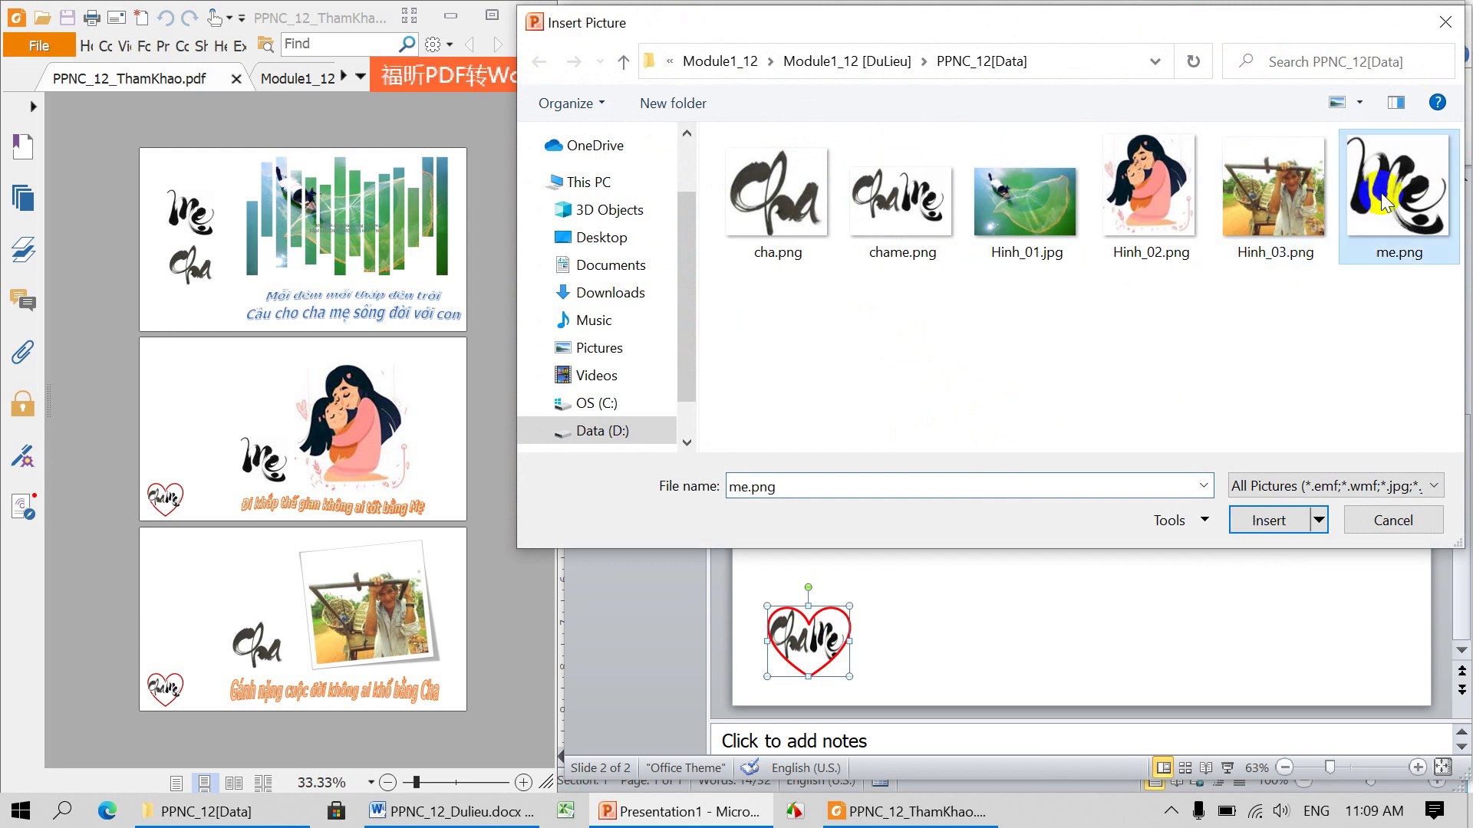
left_click(1153, 220, "ctrl")
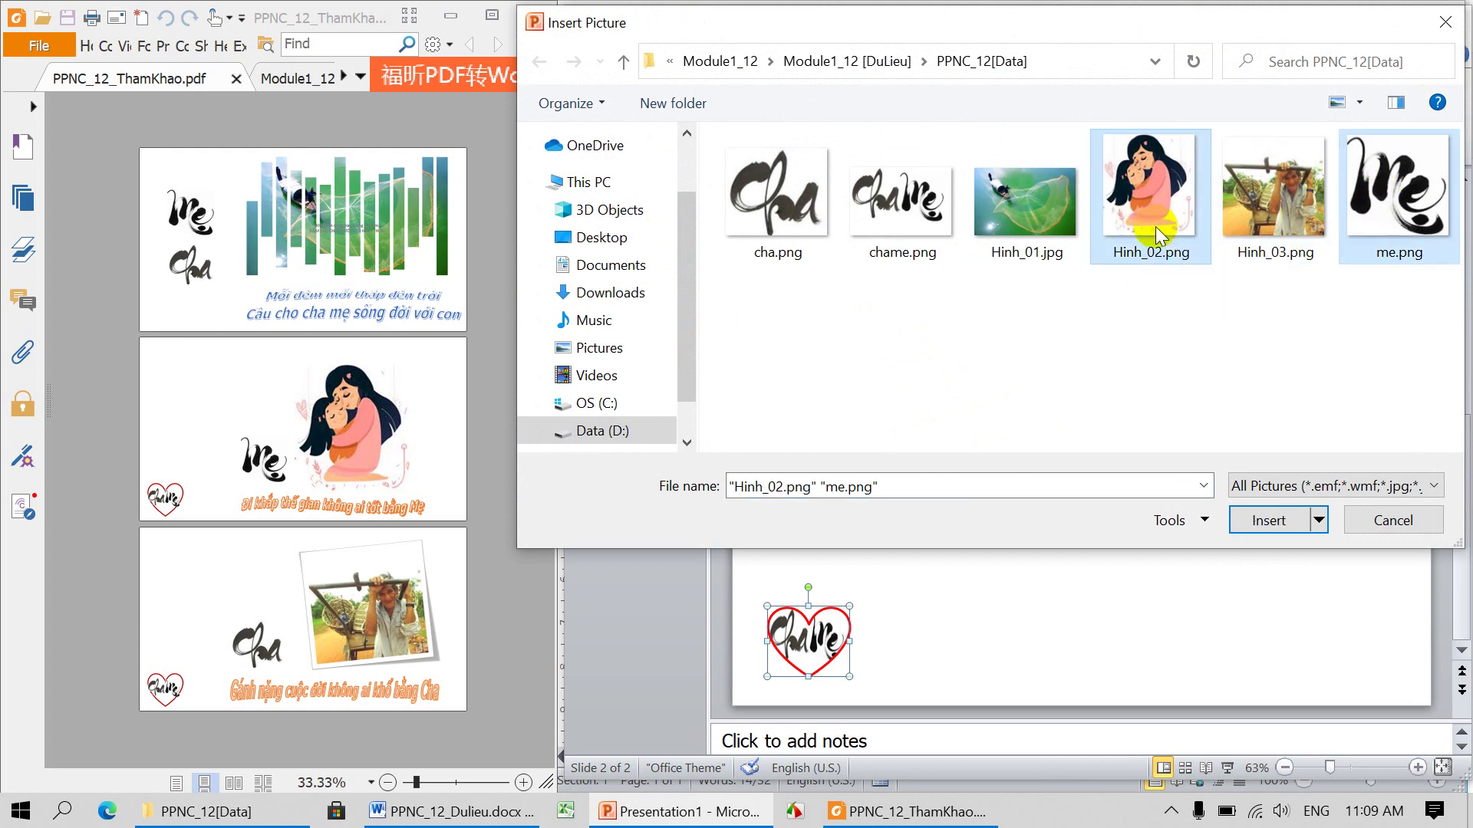
left_click(1256, 519)
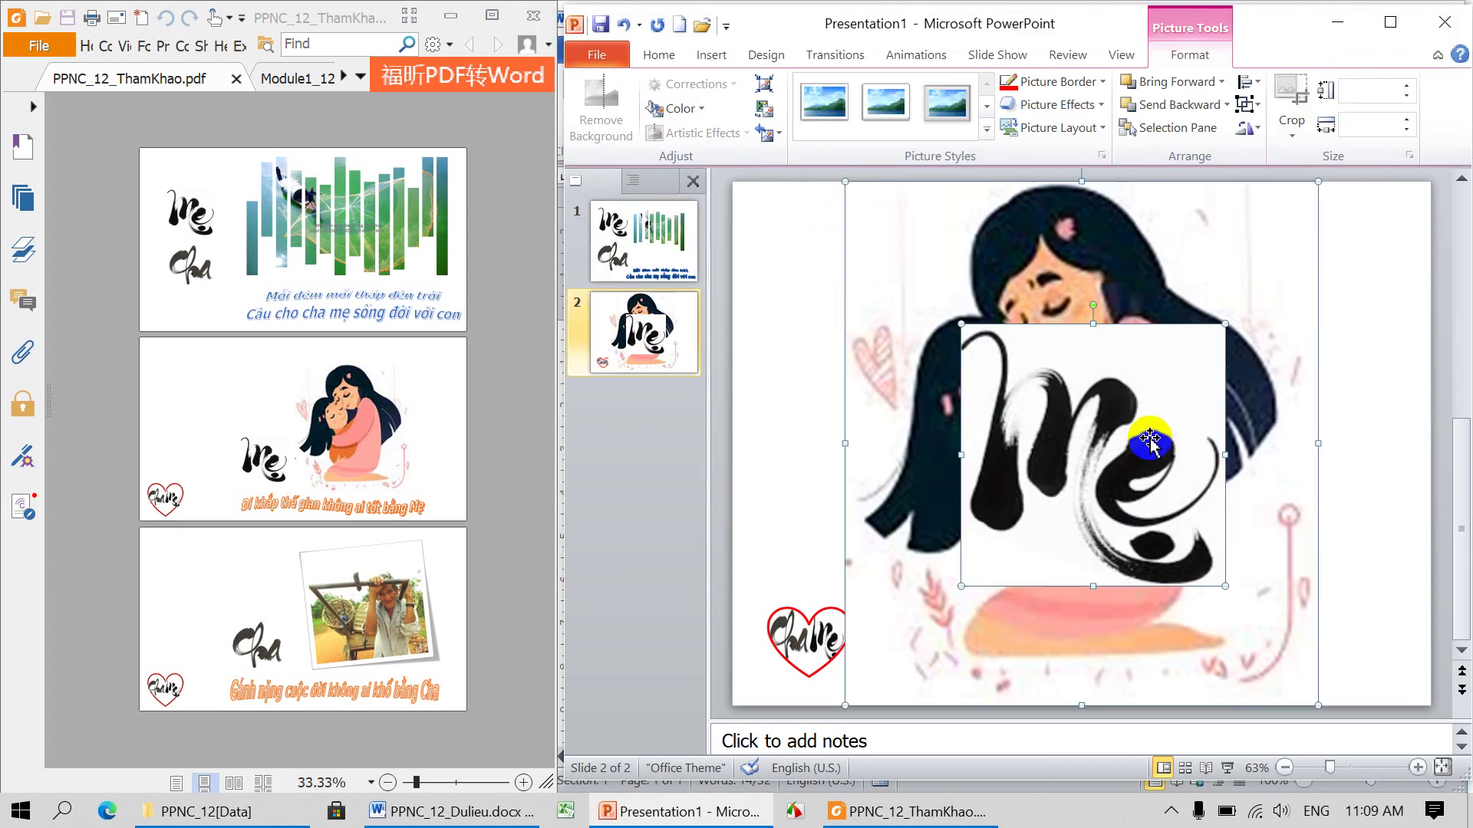
- Place the Mẹ calligraphy left and the mother picture, resized to 5.36" × 4.83", right
left_click(800, 339)
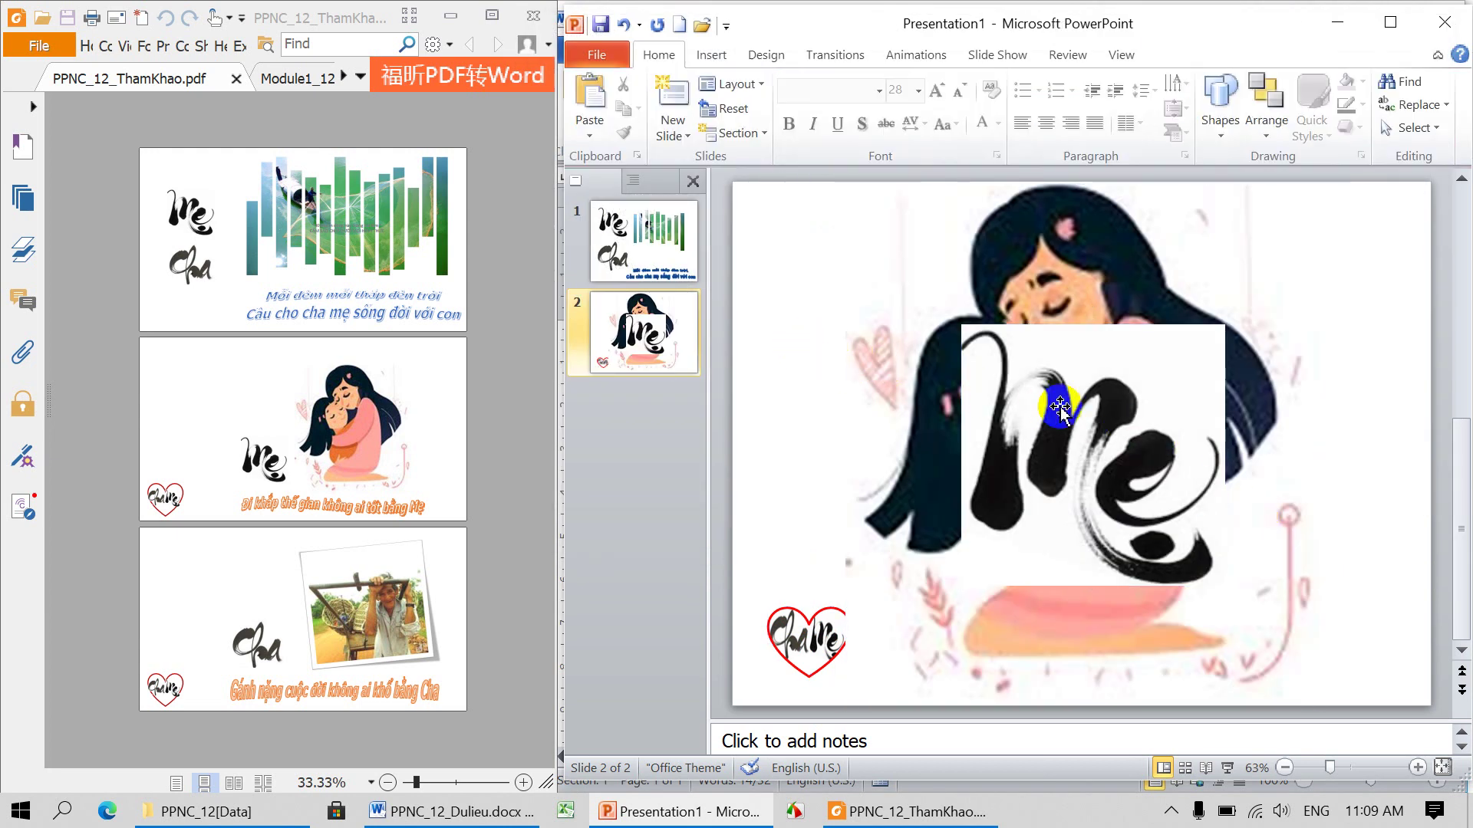
left_click(1180, 235)
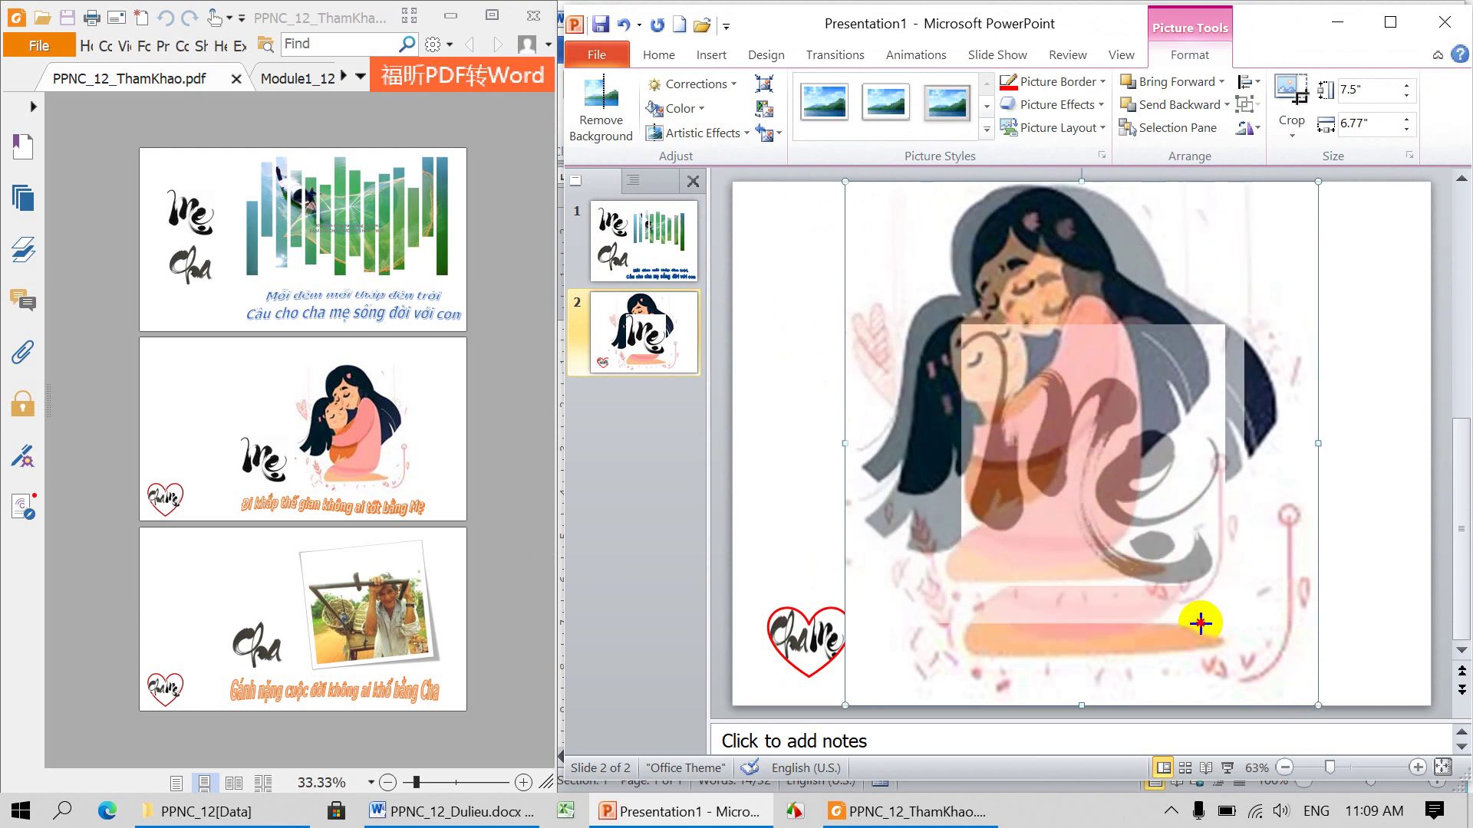
left_click_drag(1318, 705, 1201, 618)
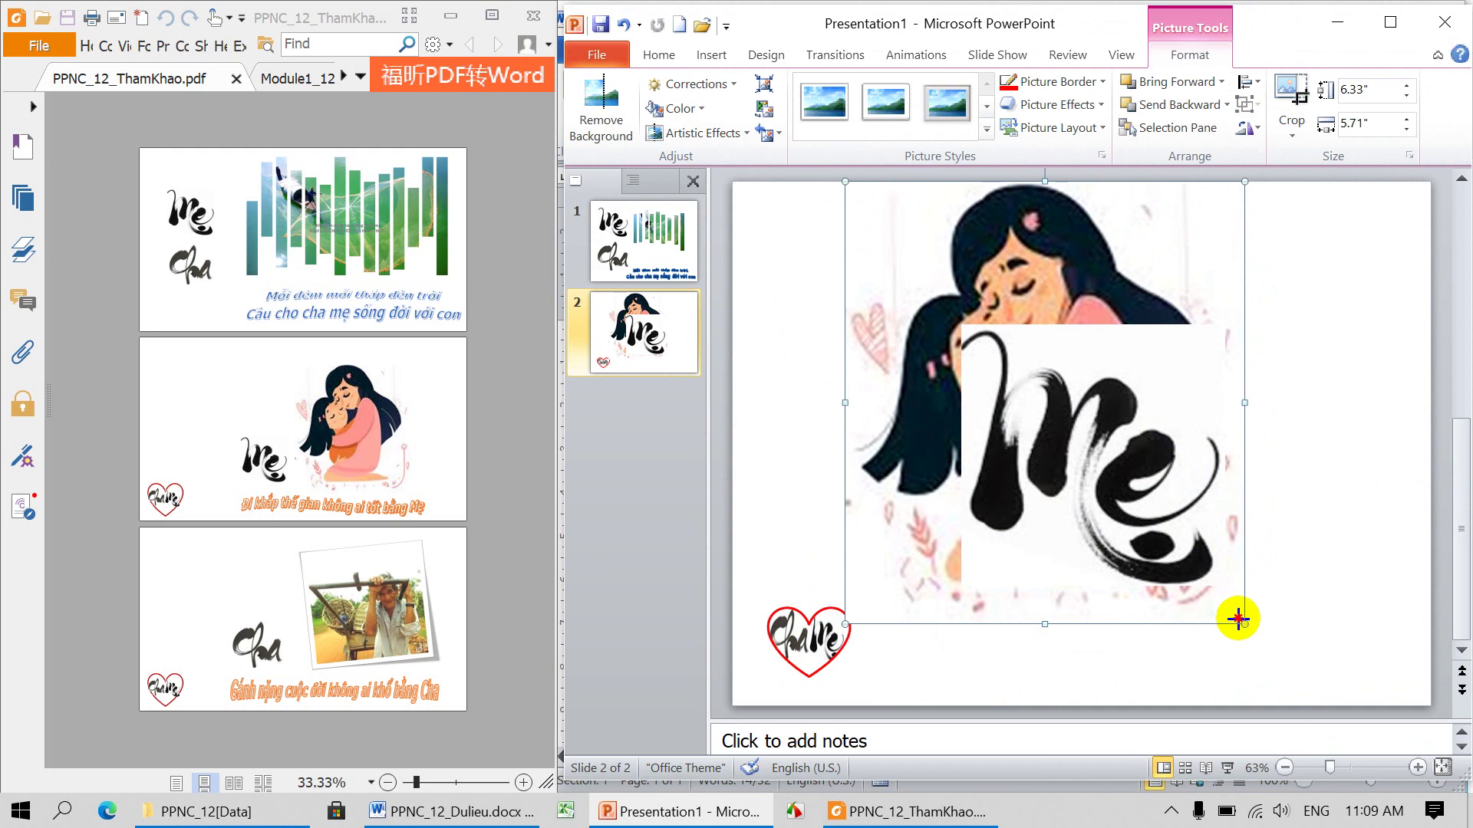
left_click_drag(1038, 431, 811, 416)
left_click_drag(1116, 352, 1291, 392)
left_click(949, 405)
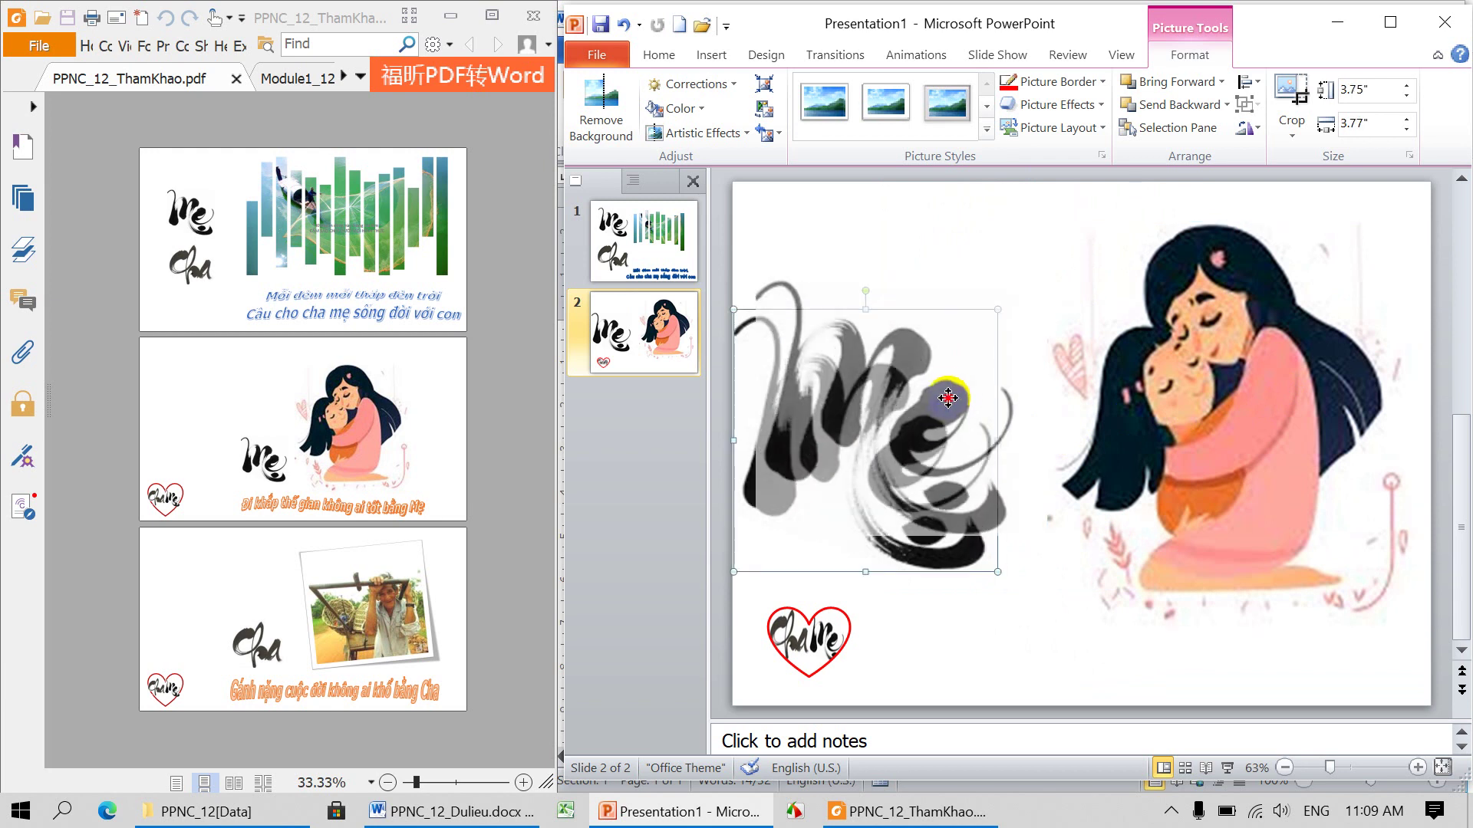
left_click_drag(949, 405, 955, 386)
left_click_drag(1181, 398, 1178, 387)
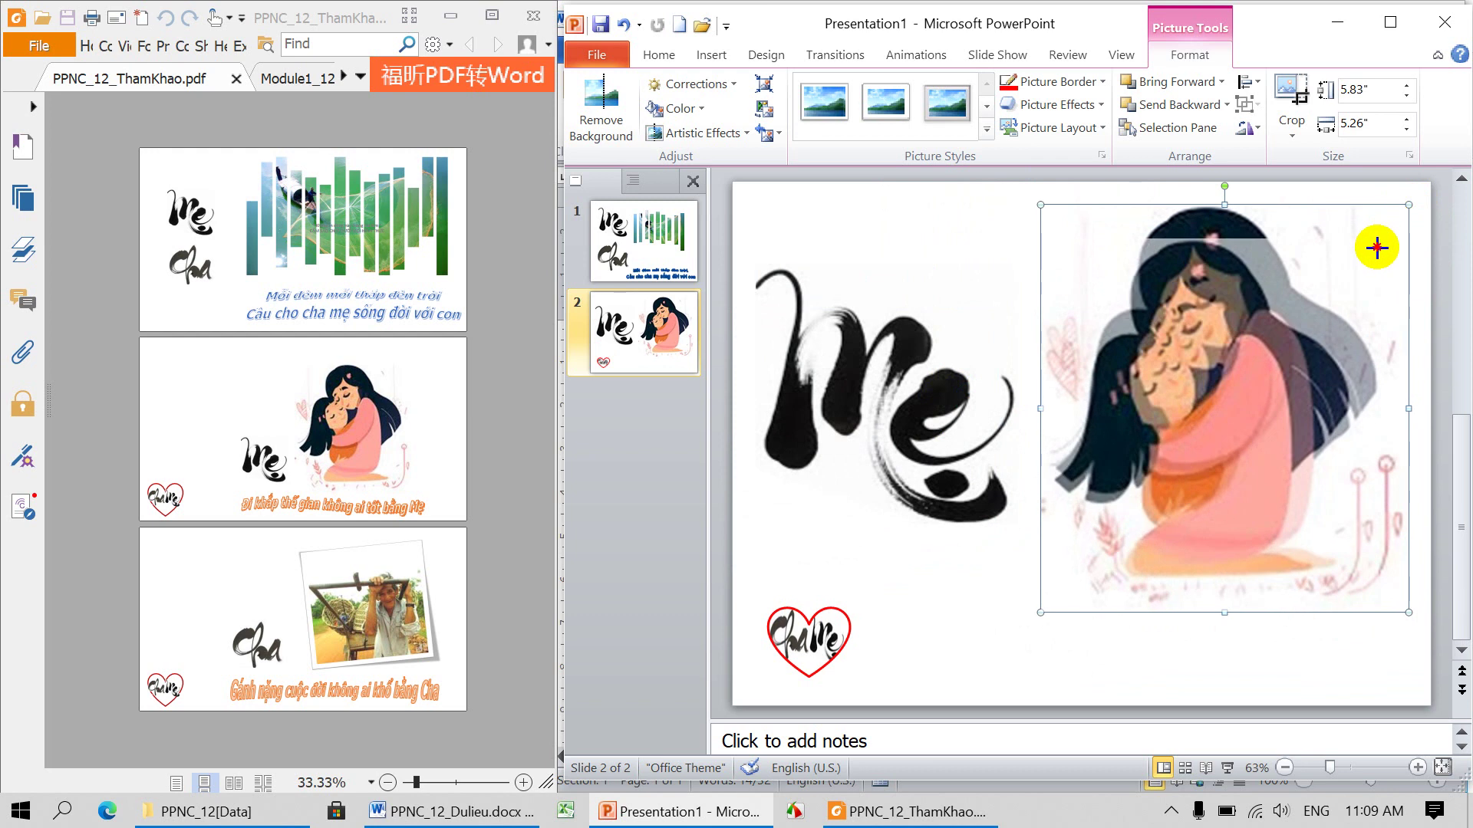
left_click_drag(1408, 205, 1379, 238)
left_click(867, 230)
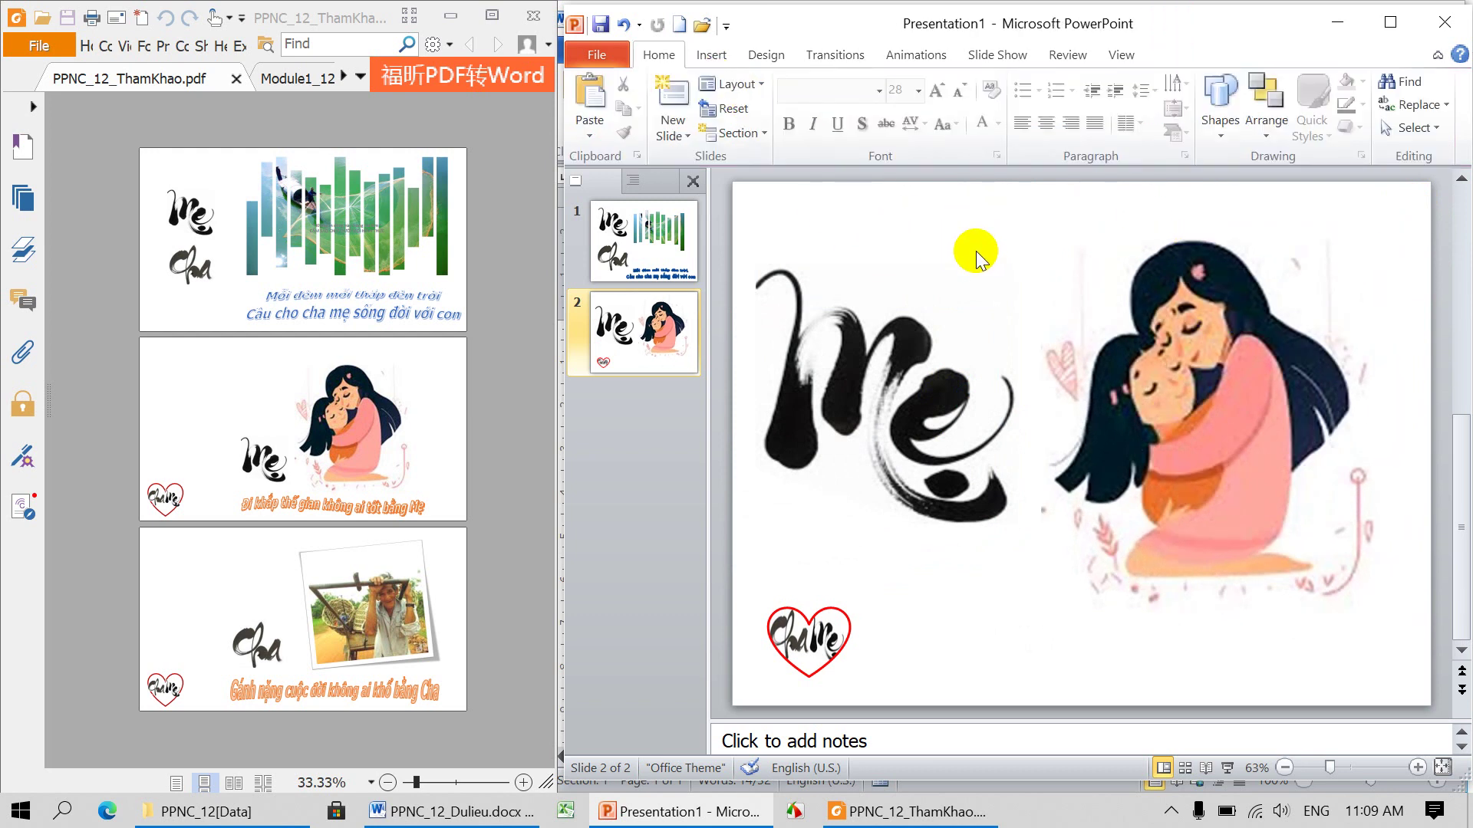
- Add a 'Your text here' WordArt box to slide 2, then bring up the Word verse document
left_click(711, 54)
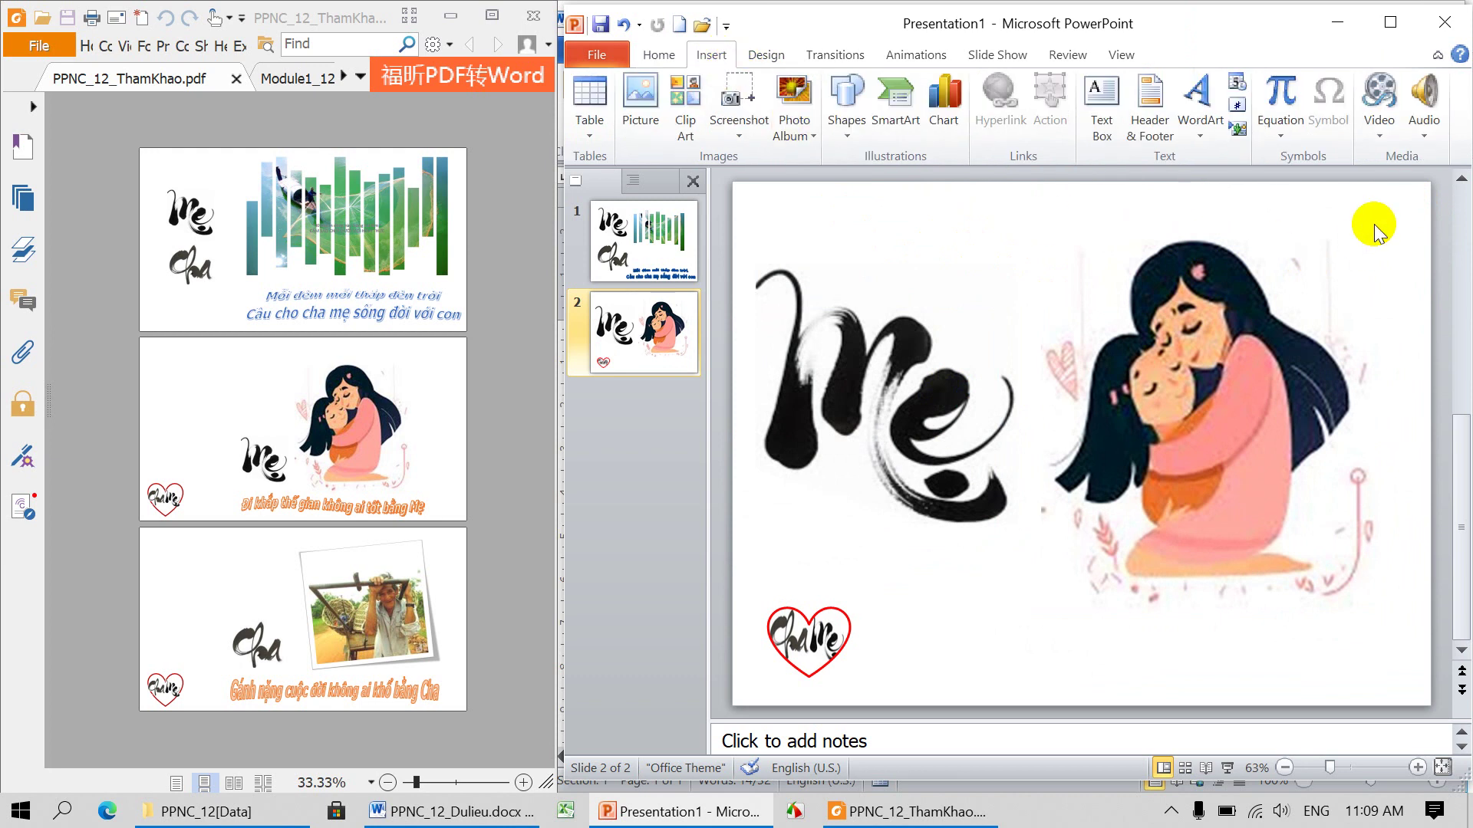
left_click(1201, 140)
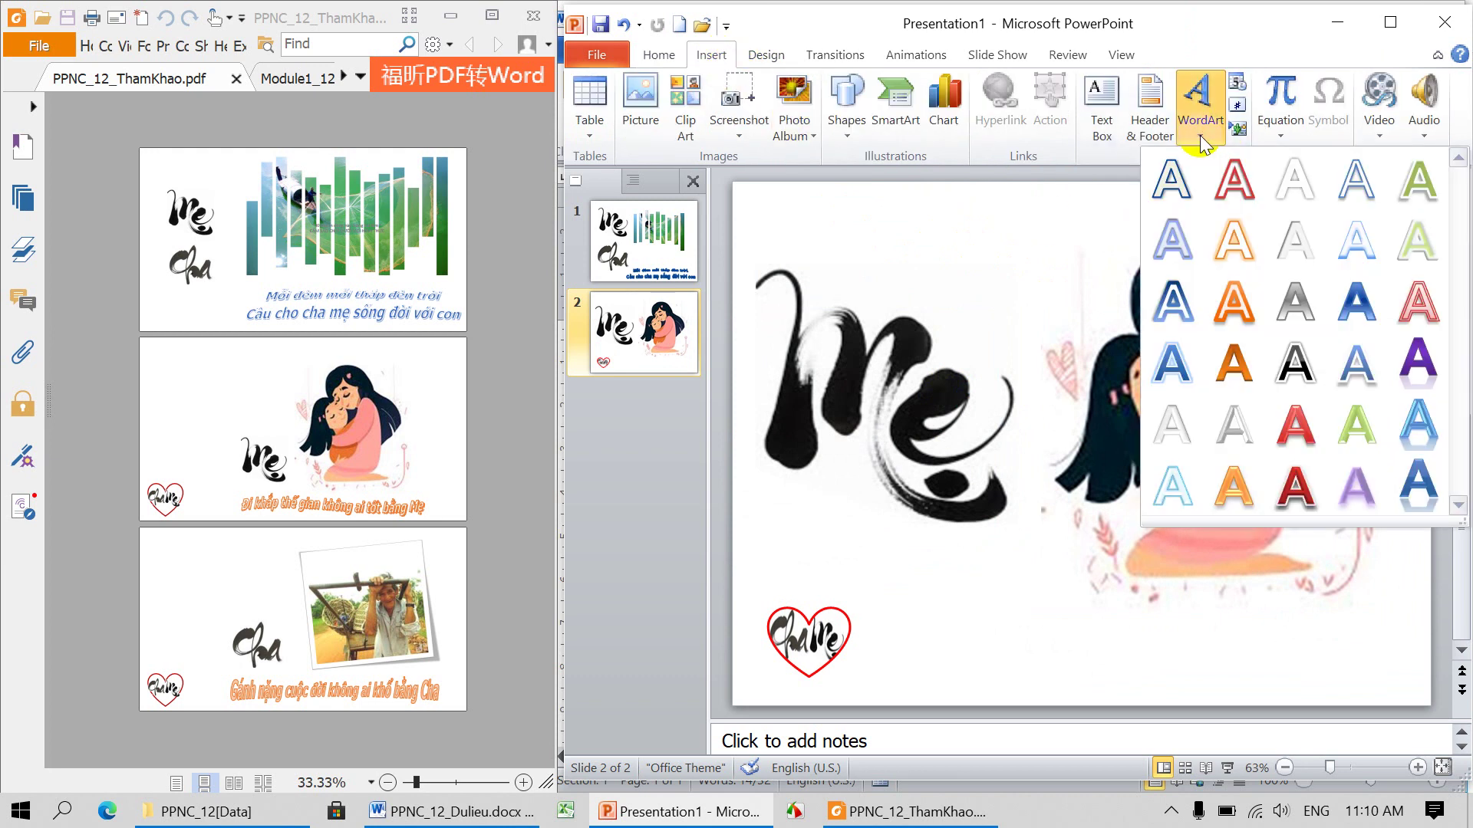
left_click(1250, 178)
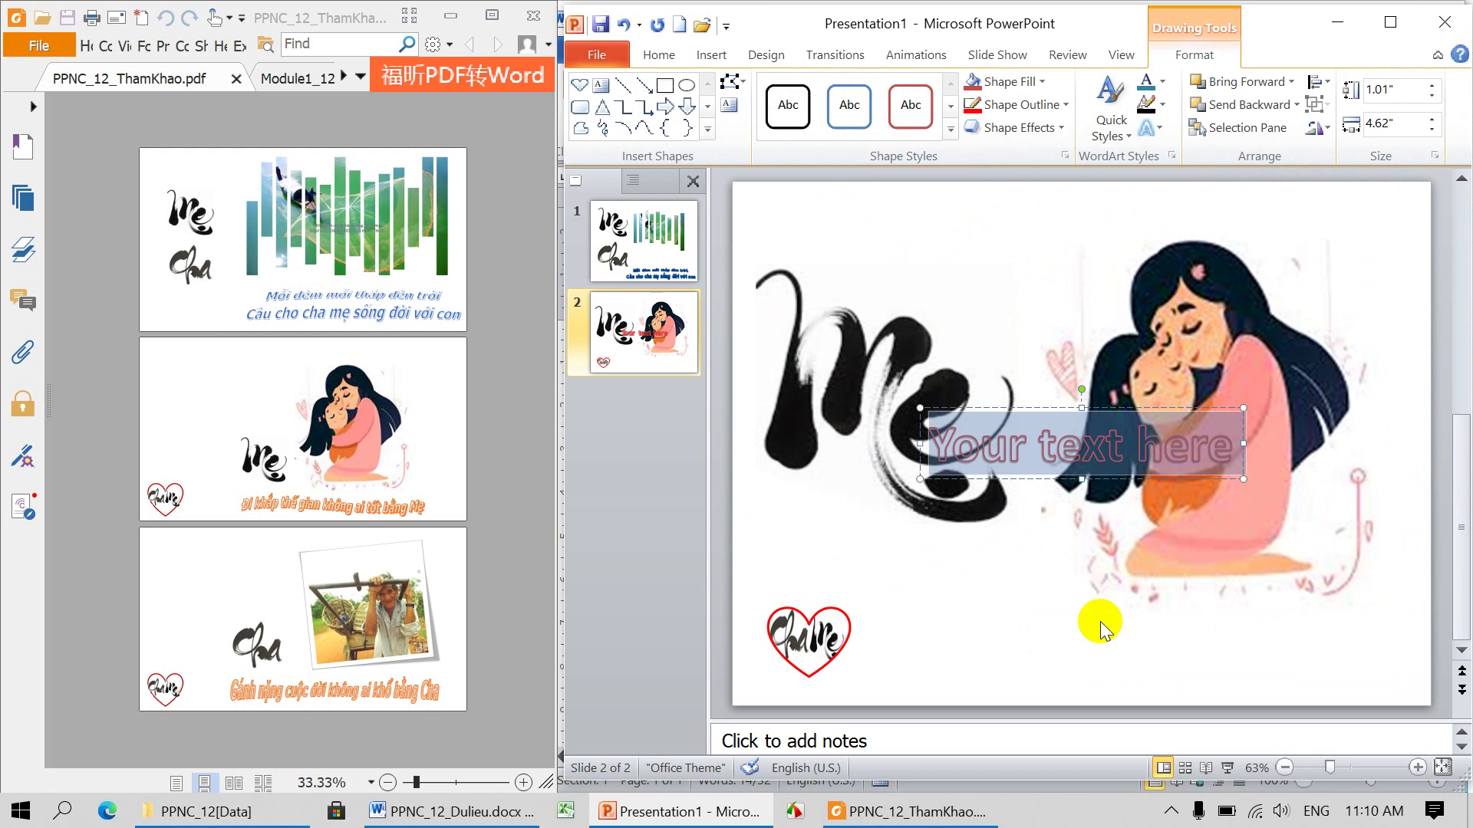
left_click(481, 815)
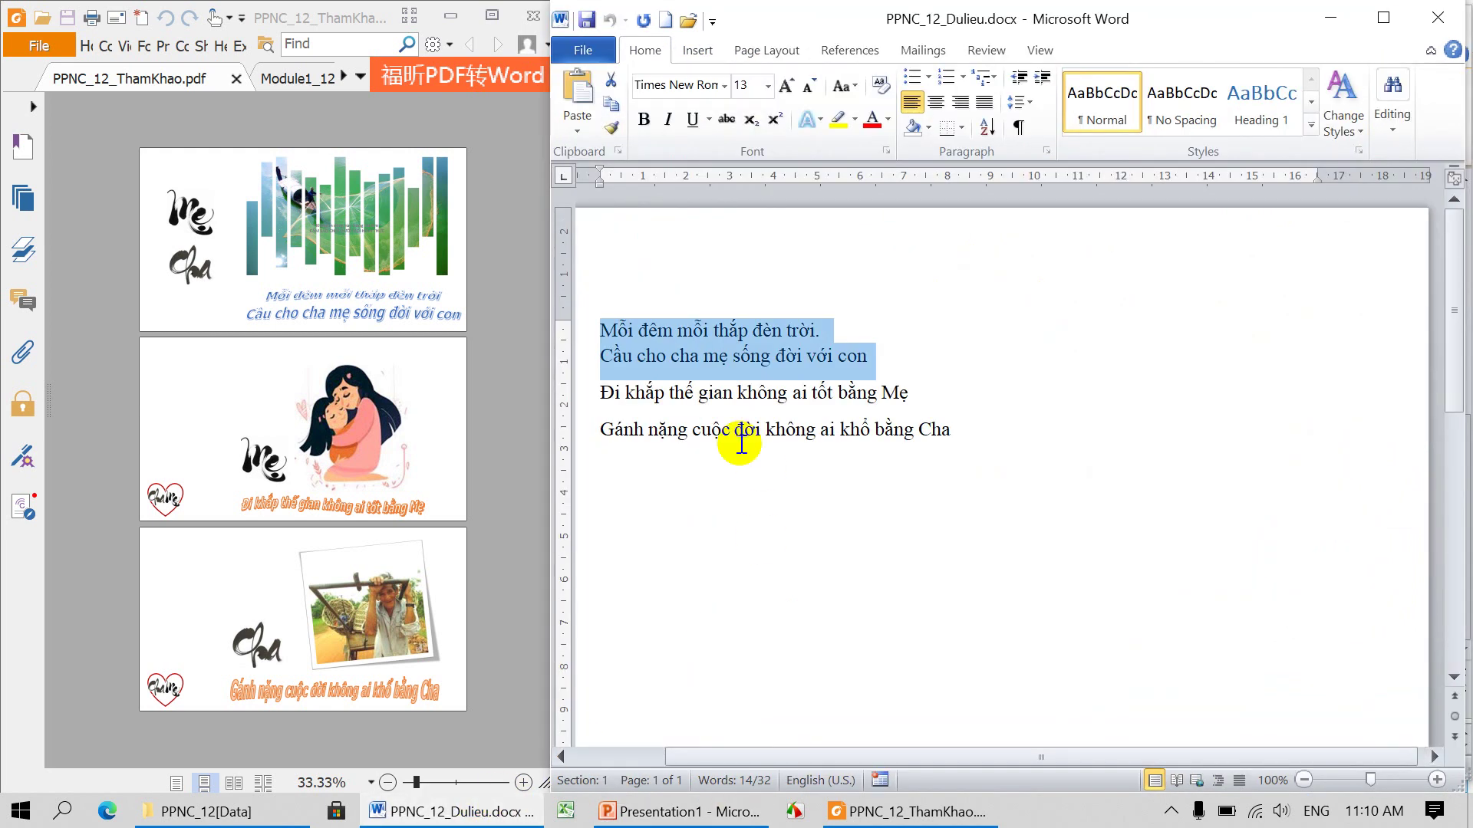
- Copy the Word line 'Đi khắp thế gian không ai tốt bằng Mẹ' and go back to PowerPoint
left_click_drag(601, 393, 889, 391)
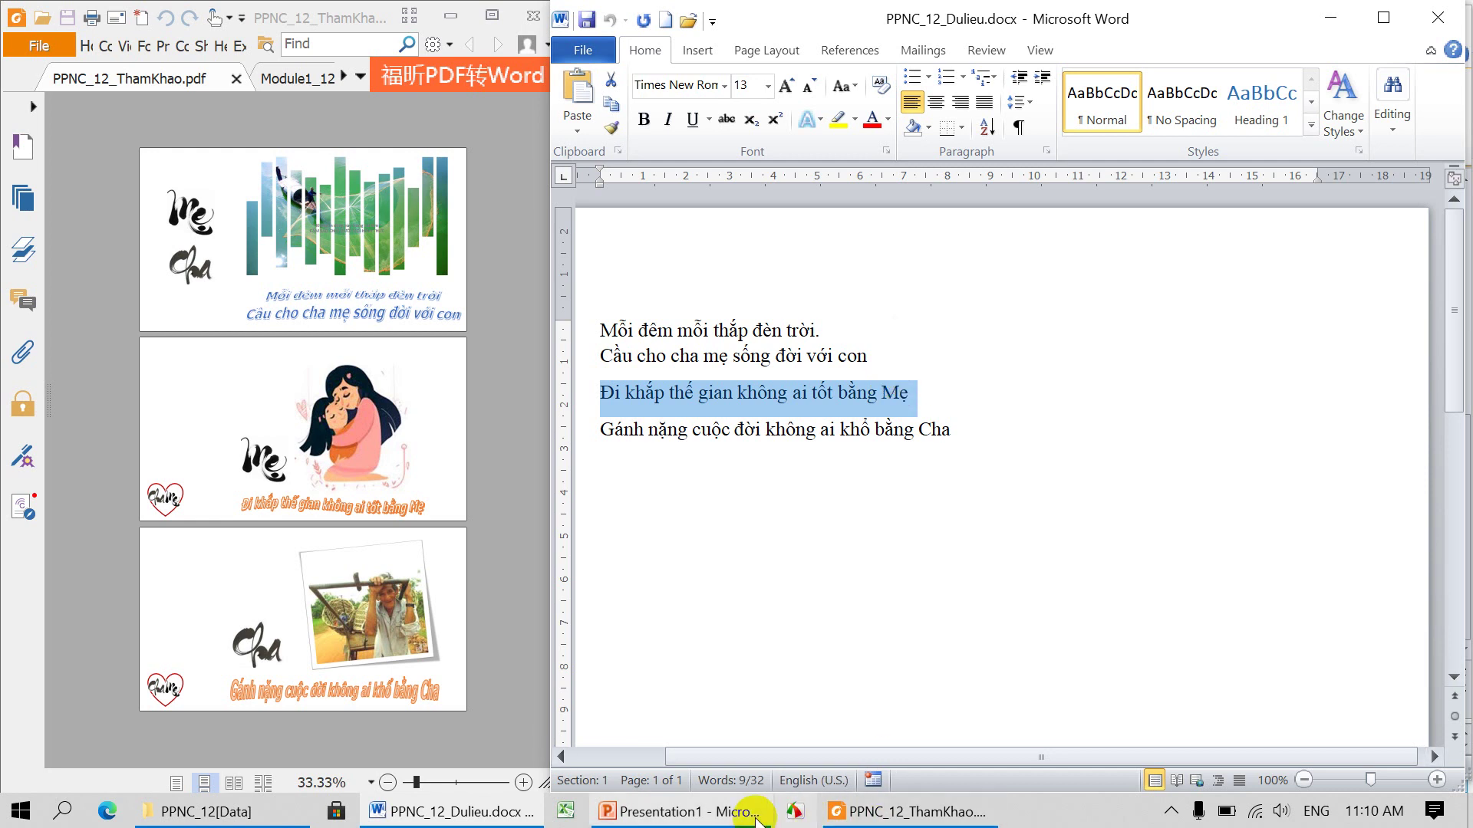
left_click(679, 811)
- Replace the WordArt placeholder text with the pasted verse 'Đi khắp thế gian không ai tốt bằng Mẹ'
left_click(950, 446)
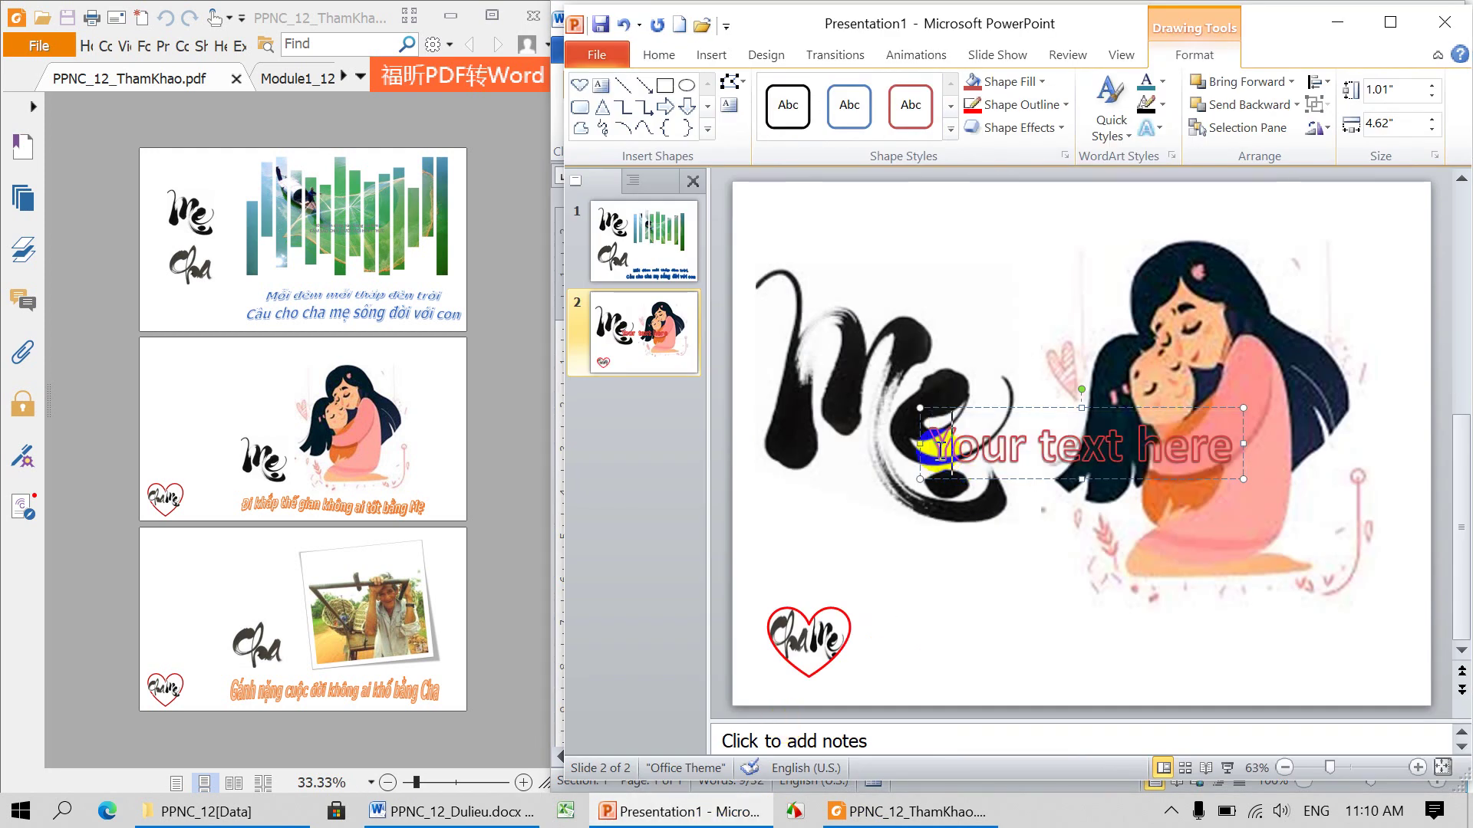
left_click_drag(937, 449, 1163, 454)
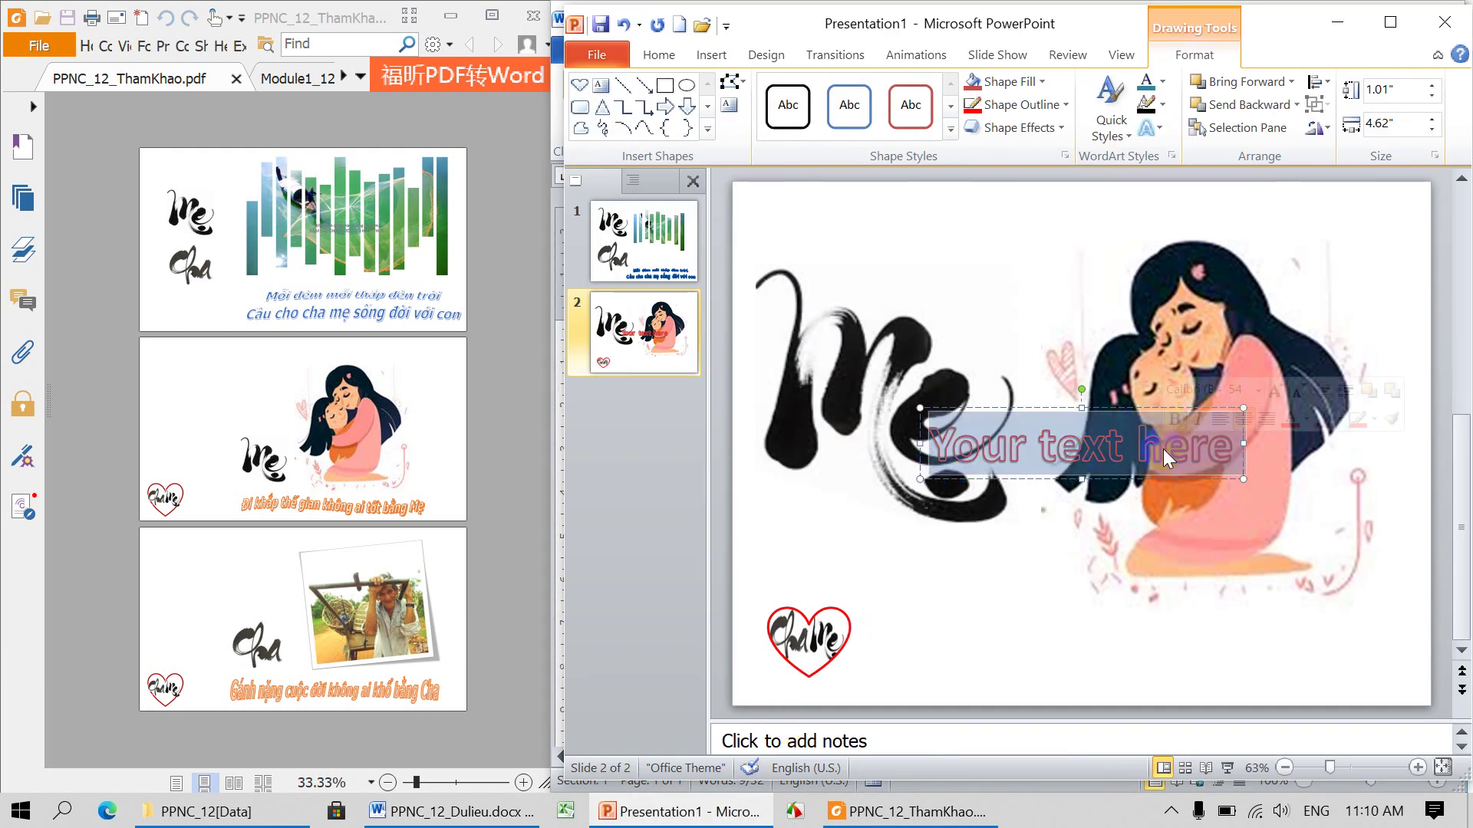
right_click(1084, 453)
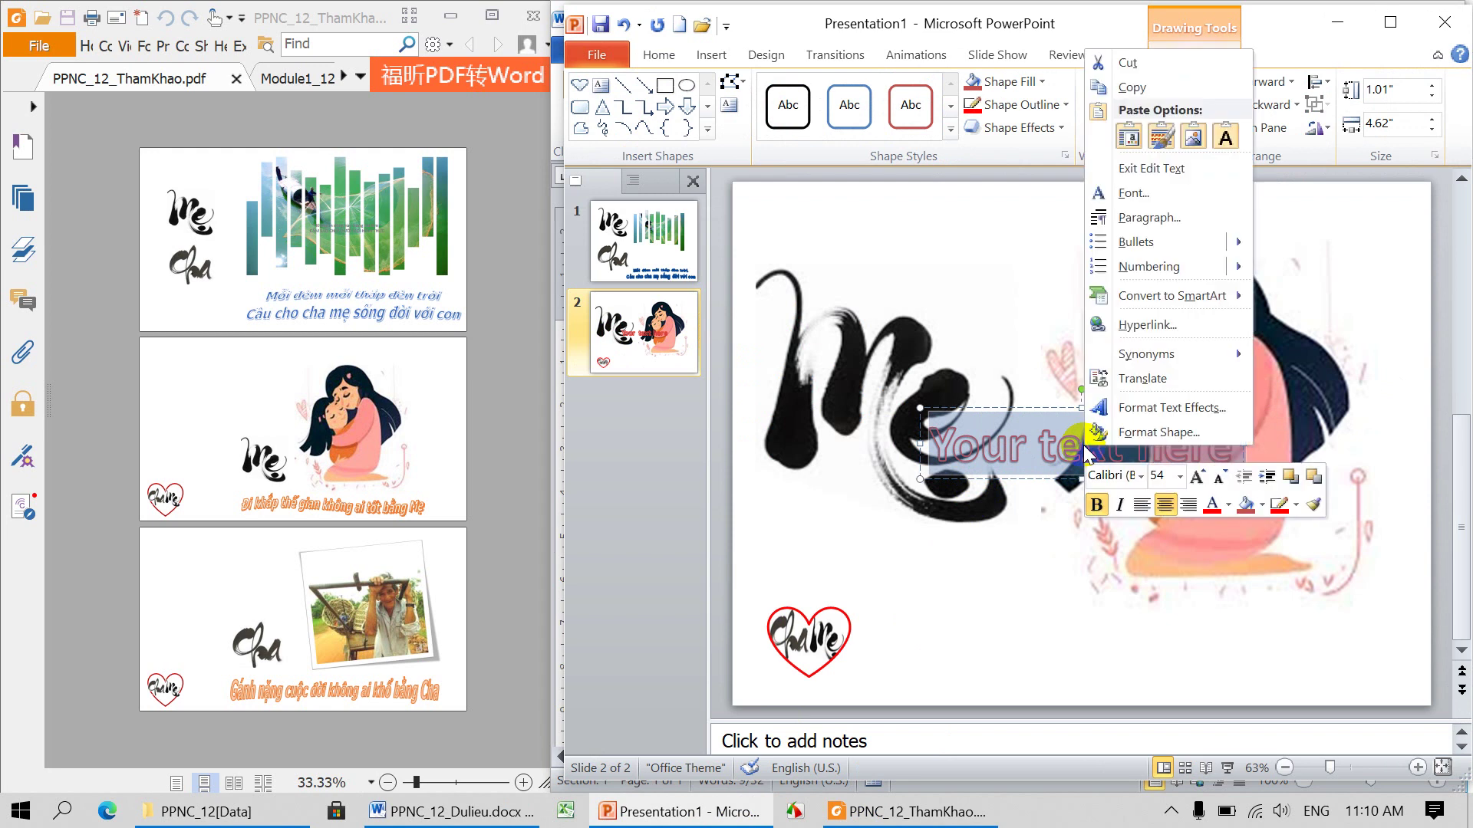
left_click(1224, 138)
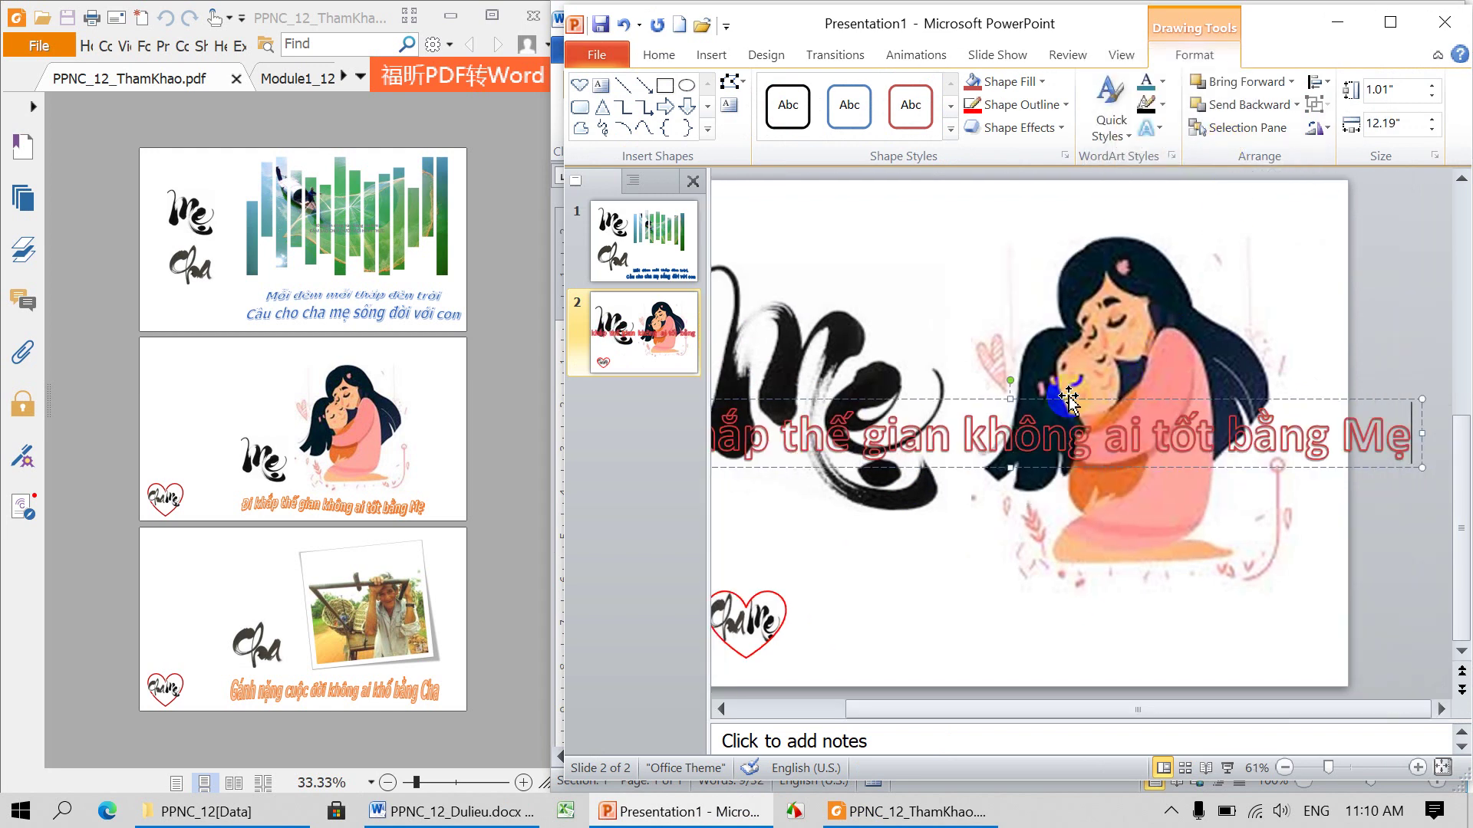
left_click(1068, 398)
- Shrink the verse font to 36 and move the box down beside the heart logo
left_click(1369, 447)
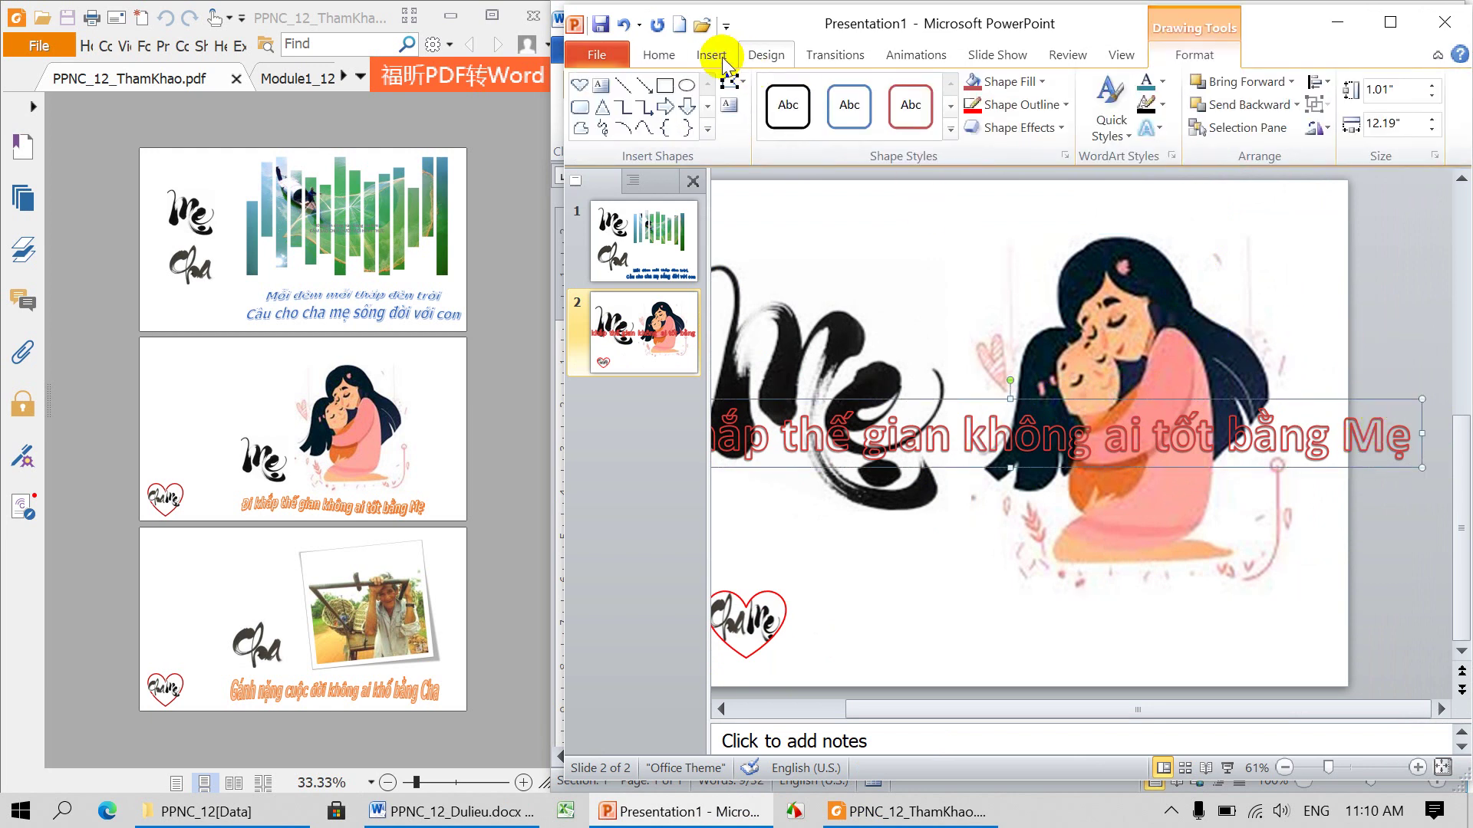
left_click(659, 57)
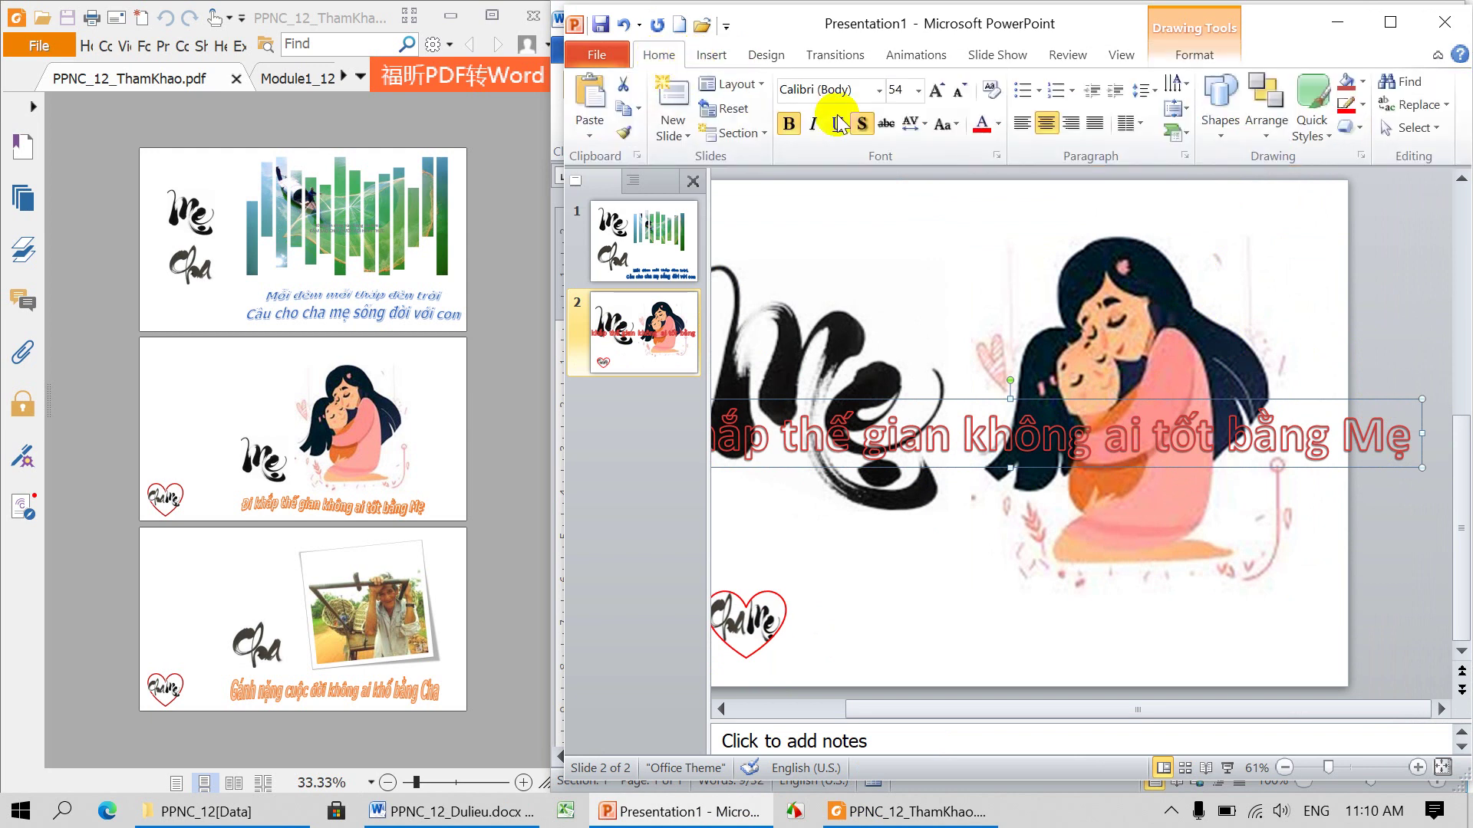
left_click(958, 93)
left_click(958, 94)
left_click(958, 94)
left_click(958, 93)
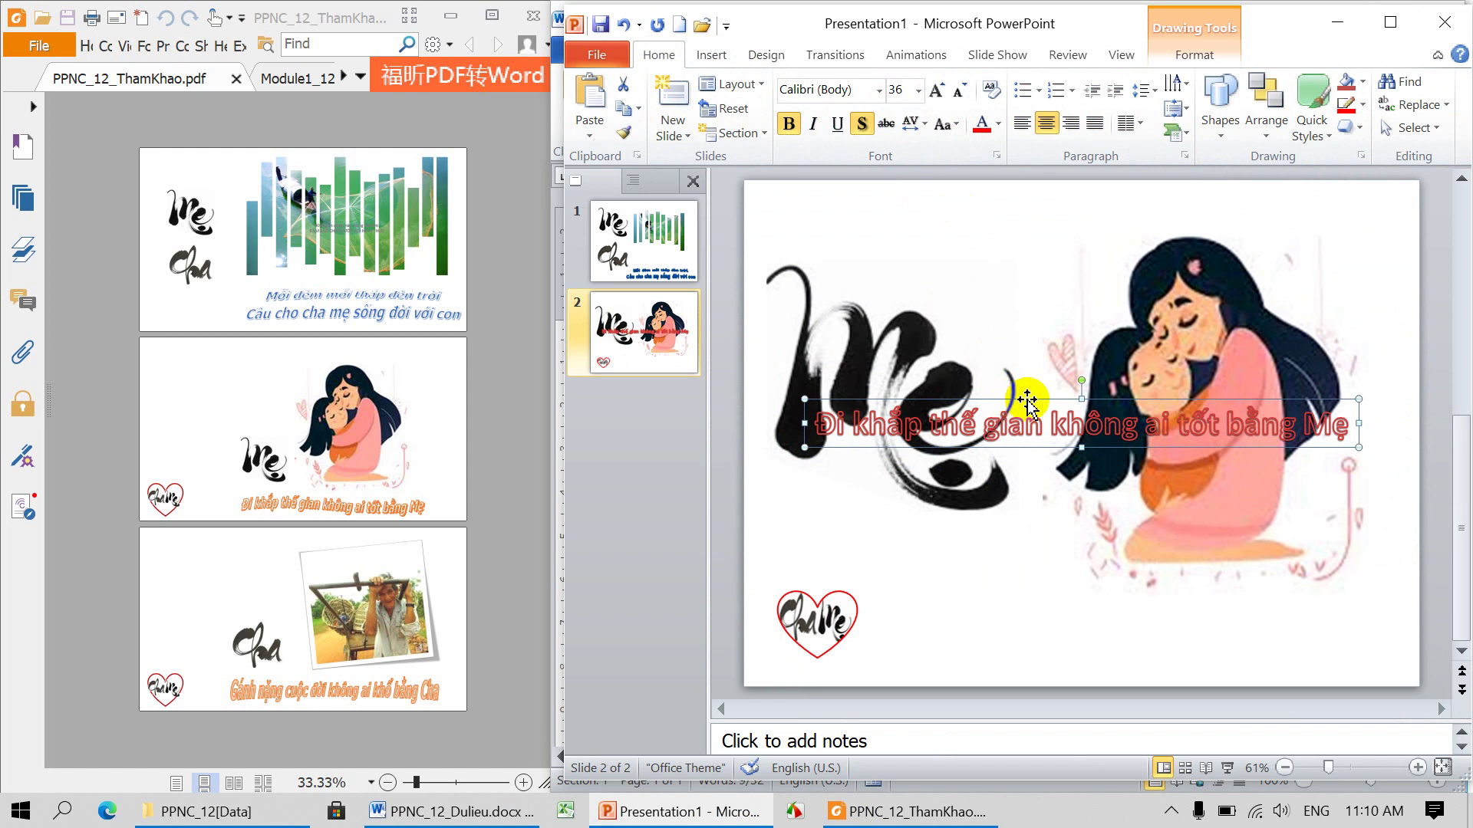
left_click_drag(1028, 411, 1090, 610)
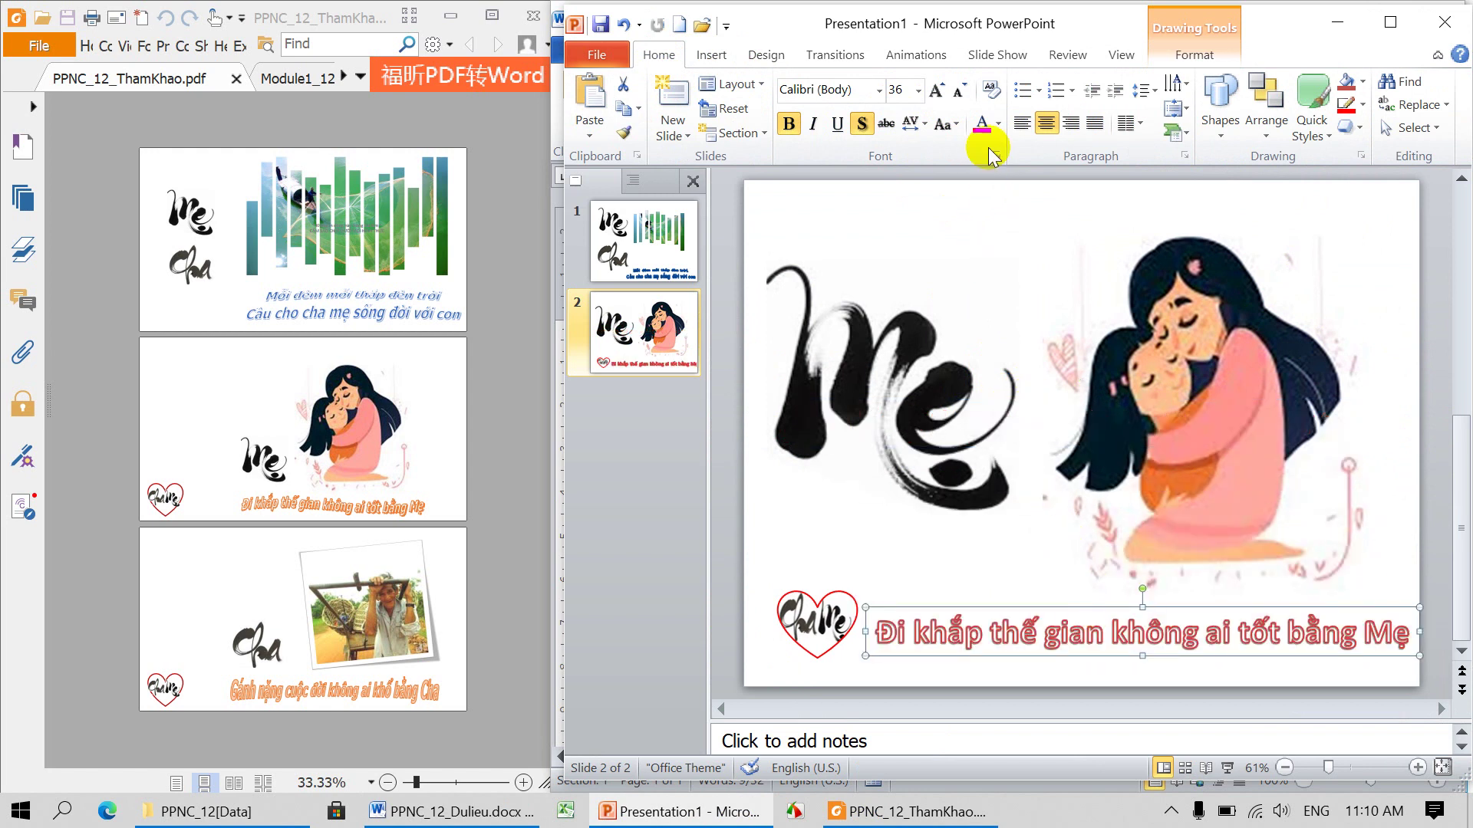
- Give the verse WordArt a light orange box outline, dark orange text outline and Wave 1 warp
left_click(1186, 55)
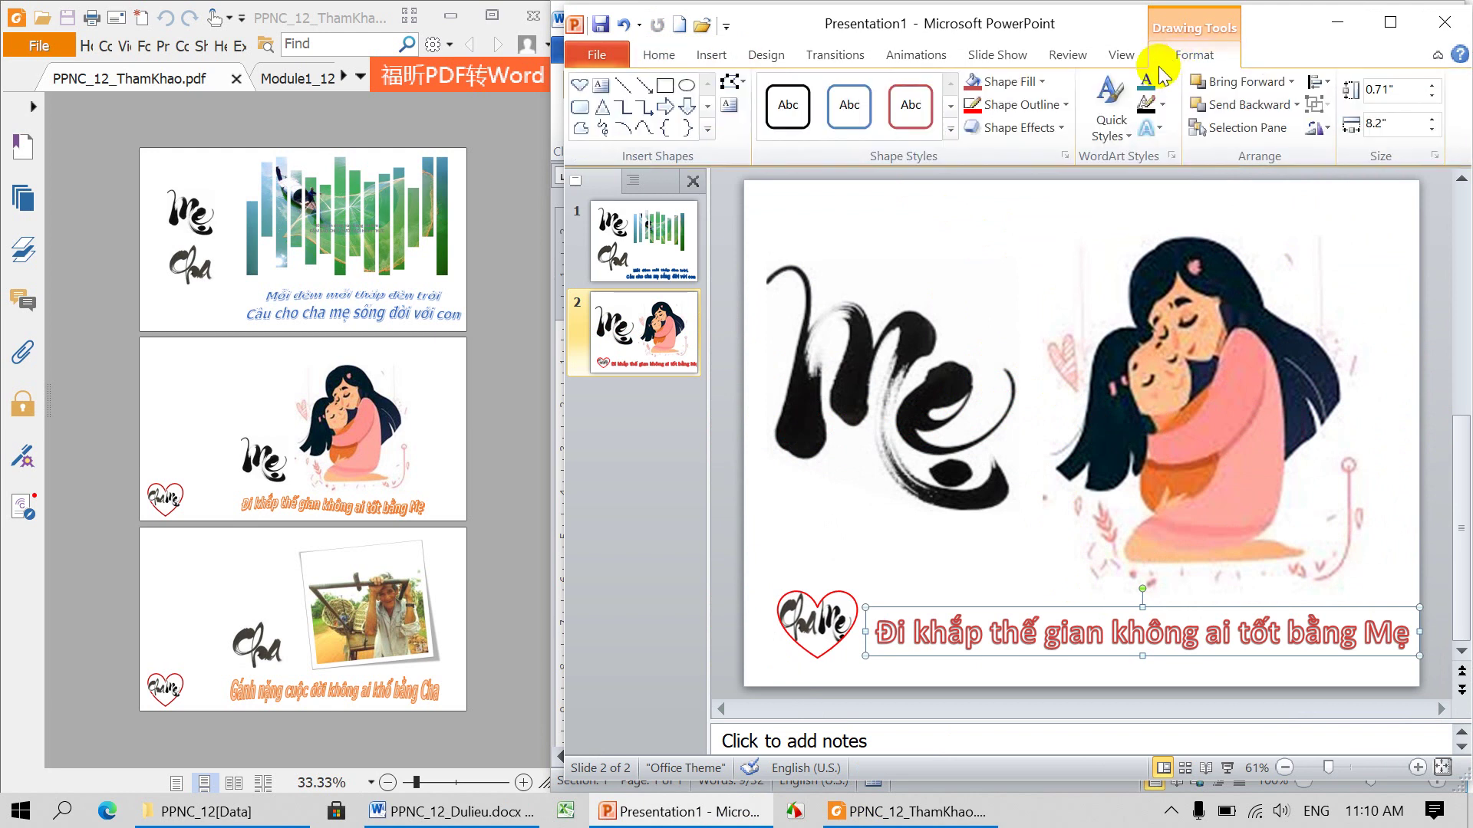
left_click(1066, 105)
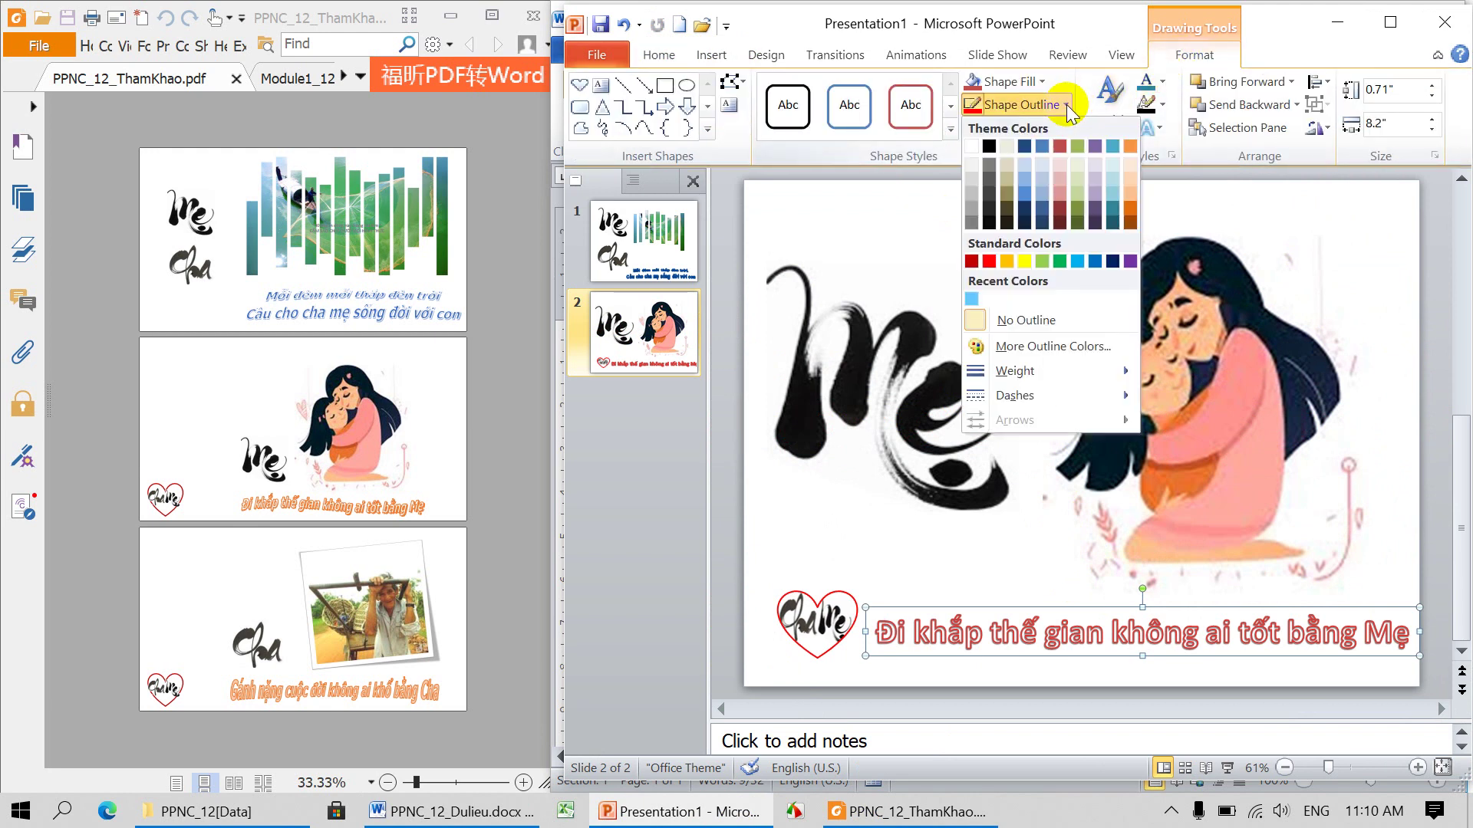
left_click(1130, 192)
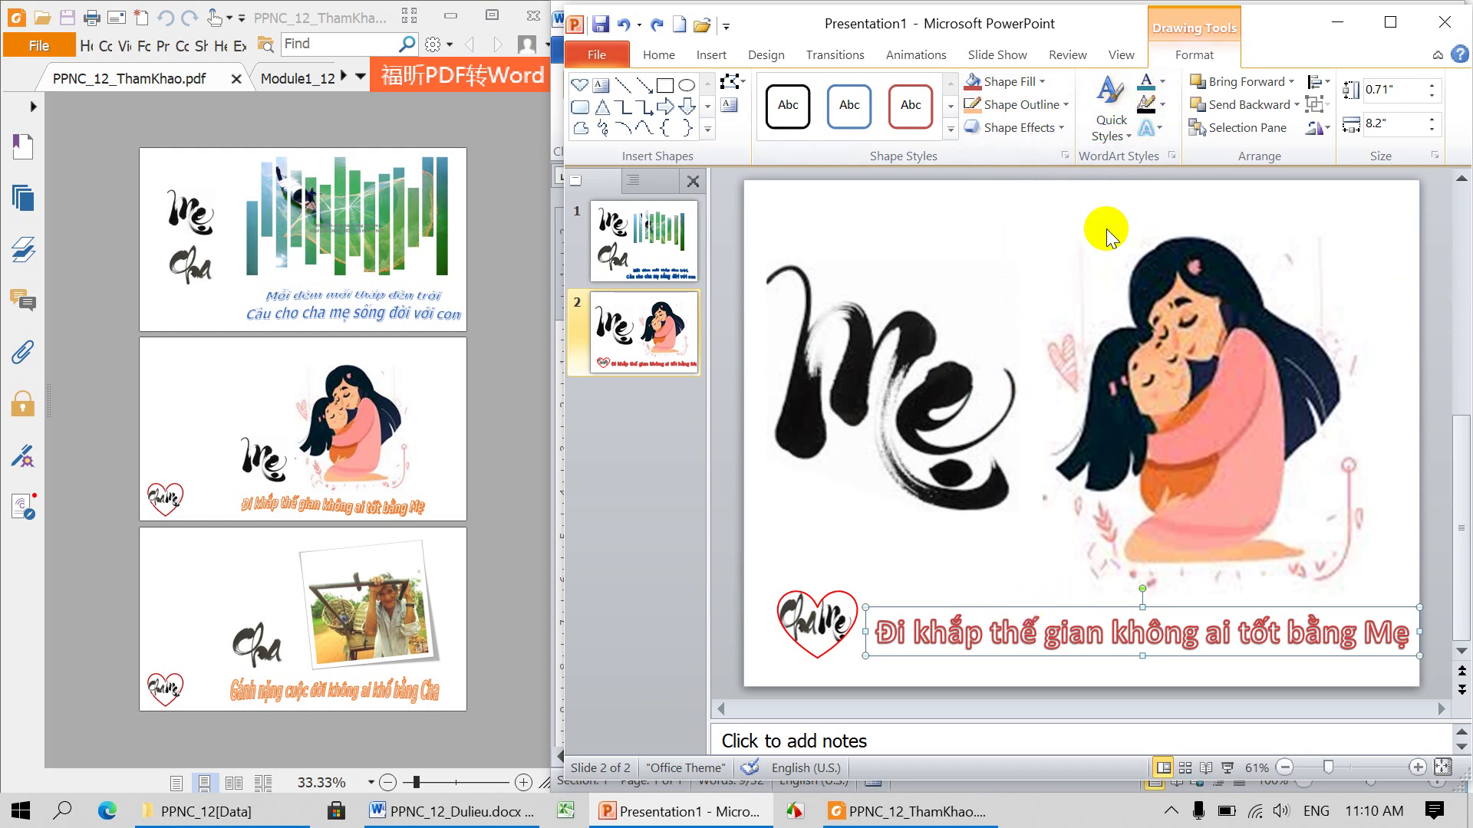
left_click(1163, 106)
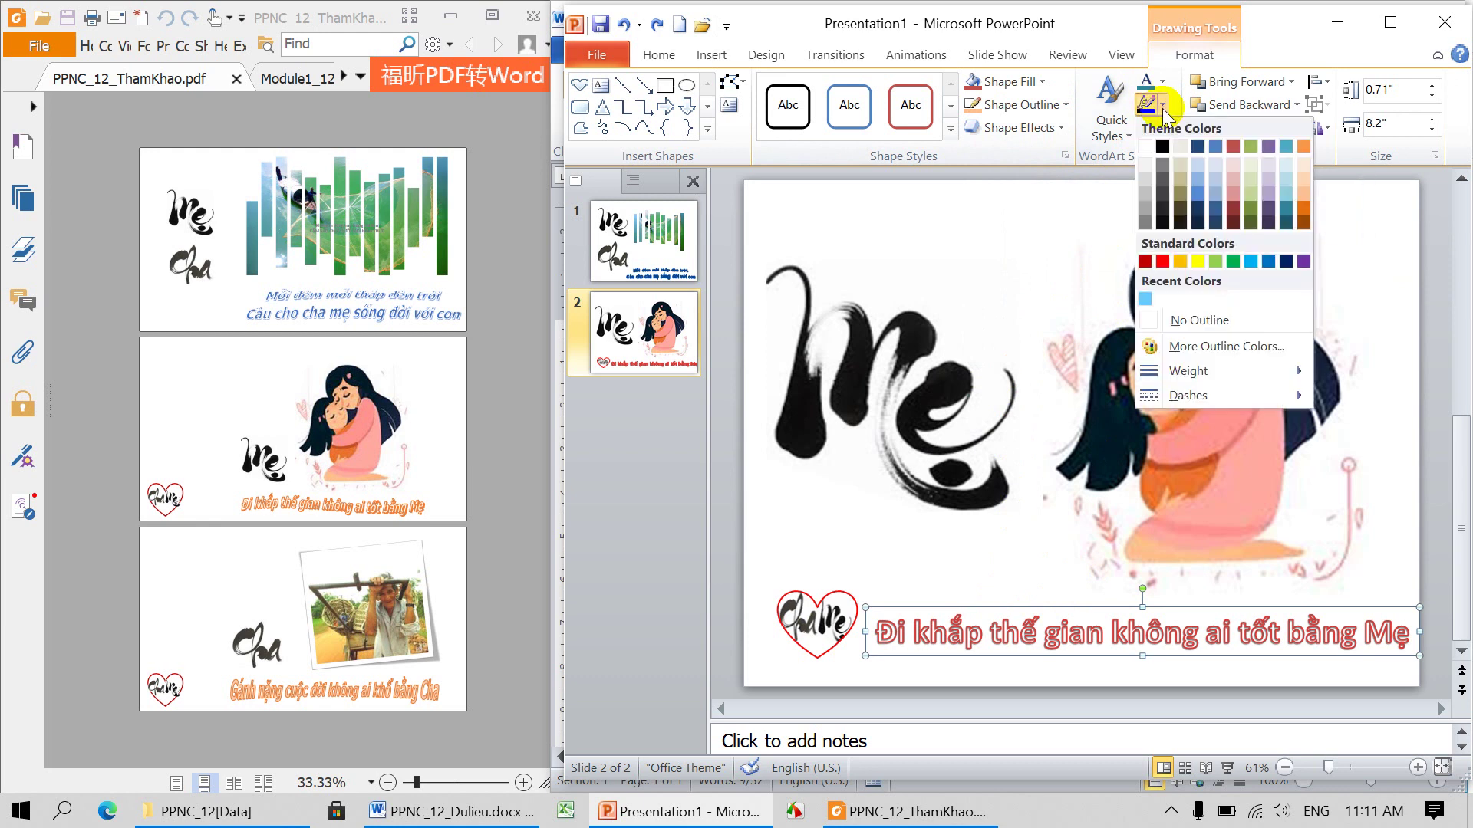
left_click(1304, 206)
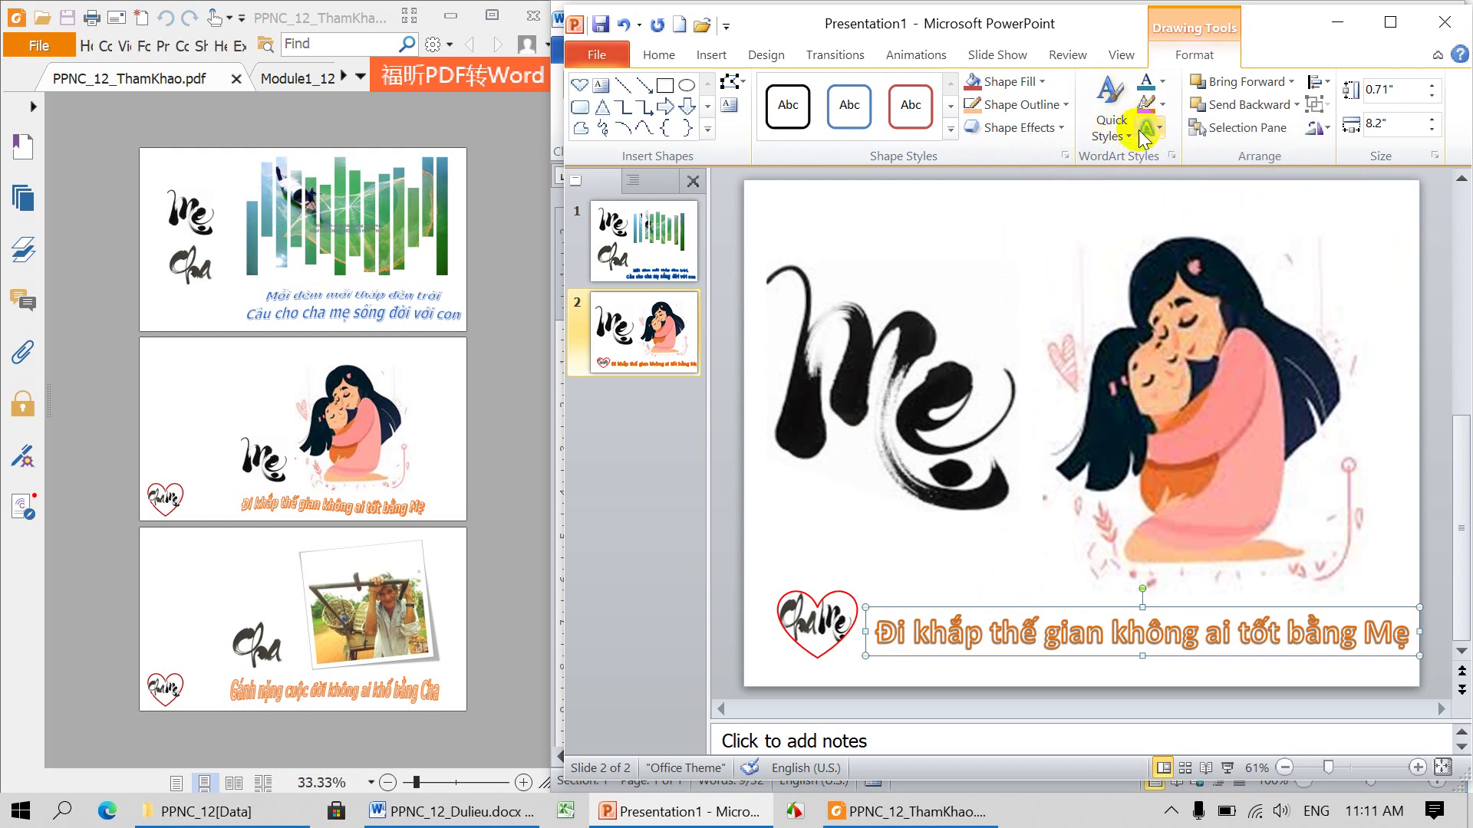
left_click(1163, 132)
mouse_move(1211, 402)
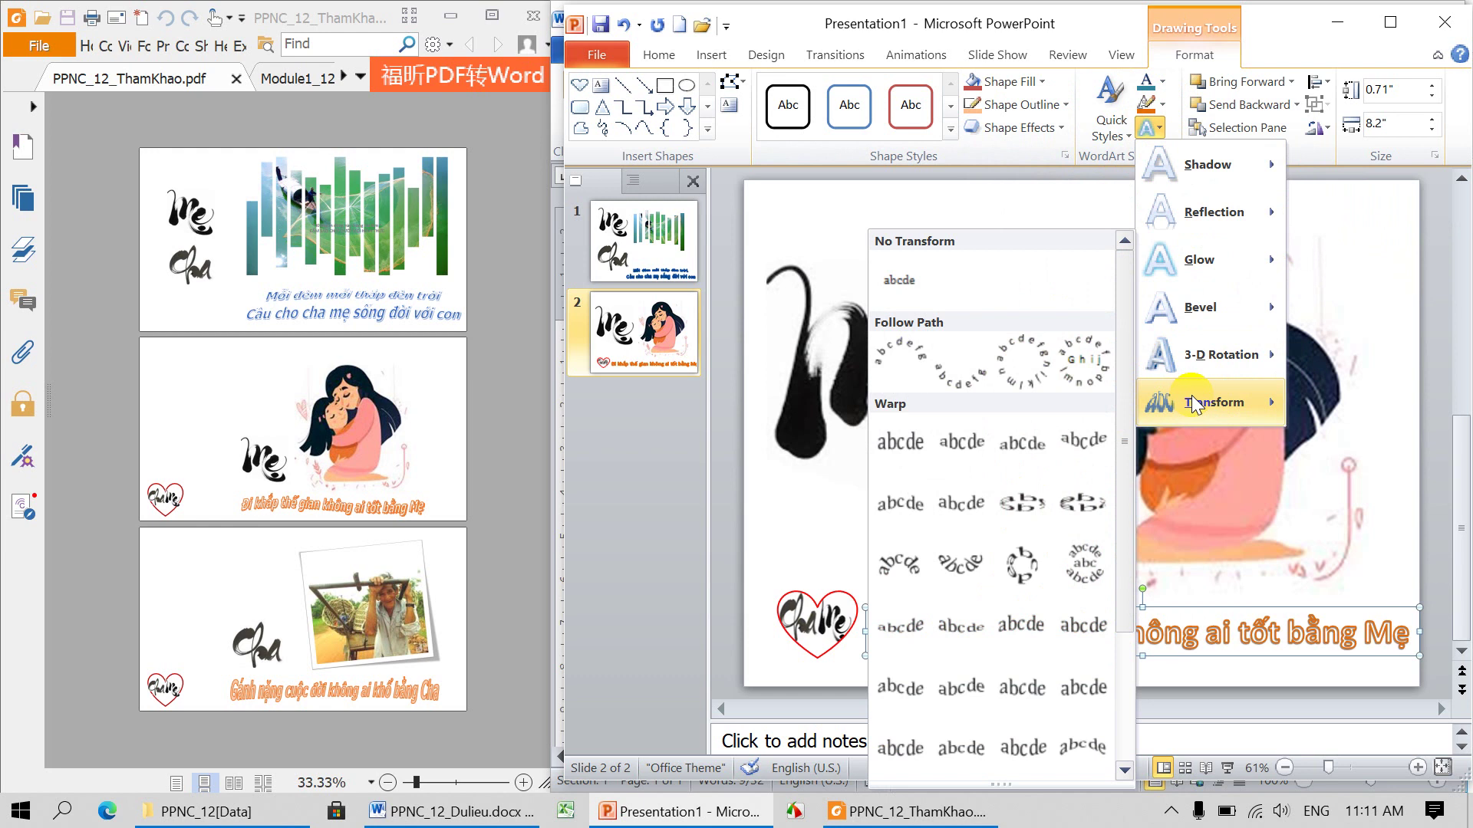
left_click(899, 688)
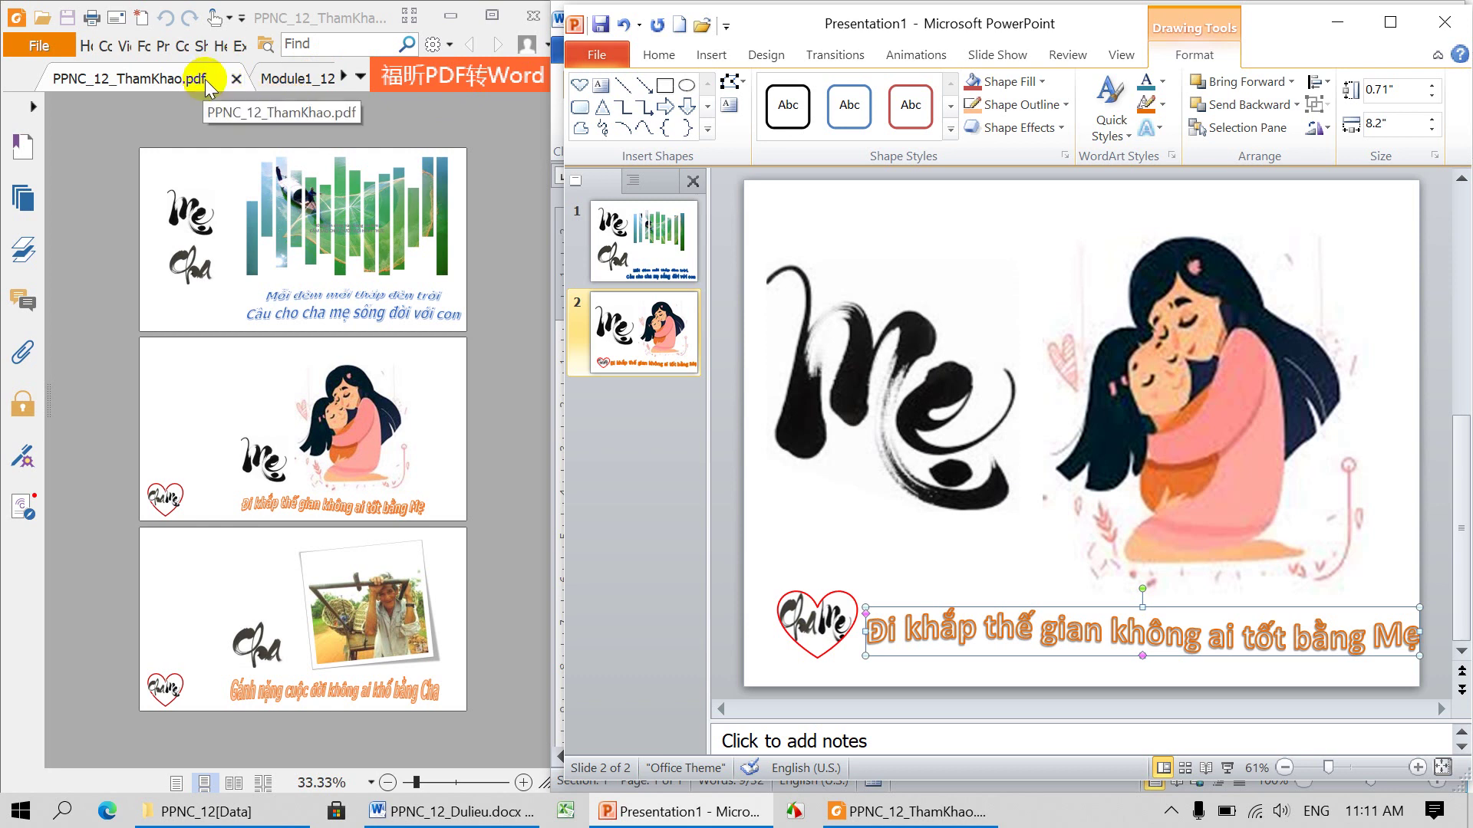
- Hyperlink the slide 2 heart logo to Slide 1, then return to the reference PDF
left_click(315, 76)
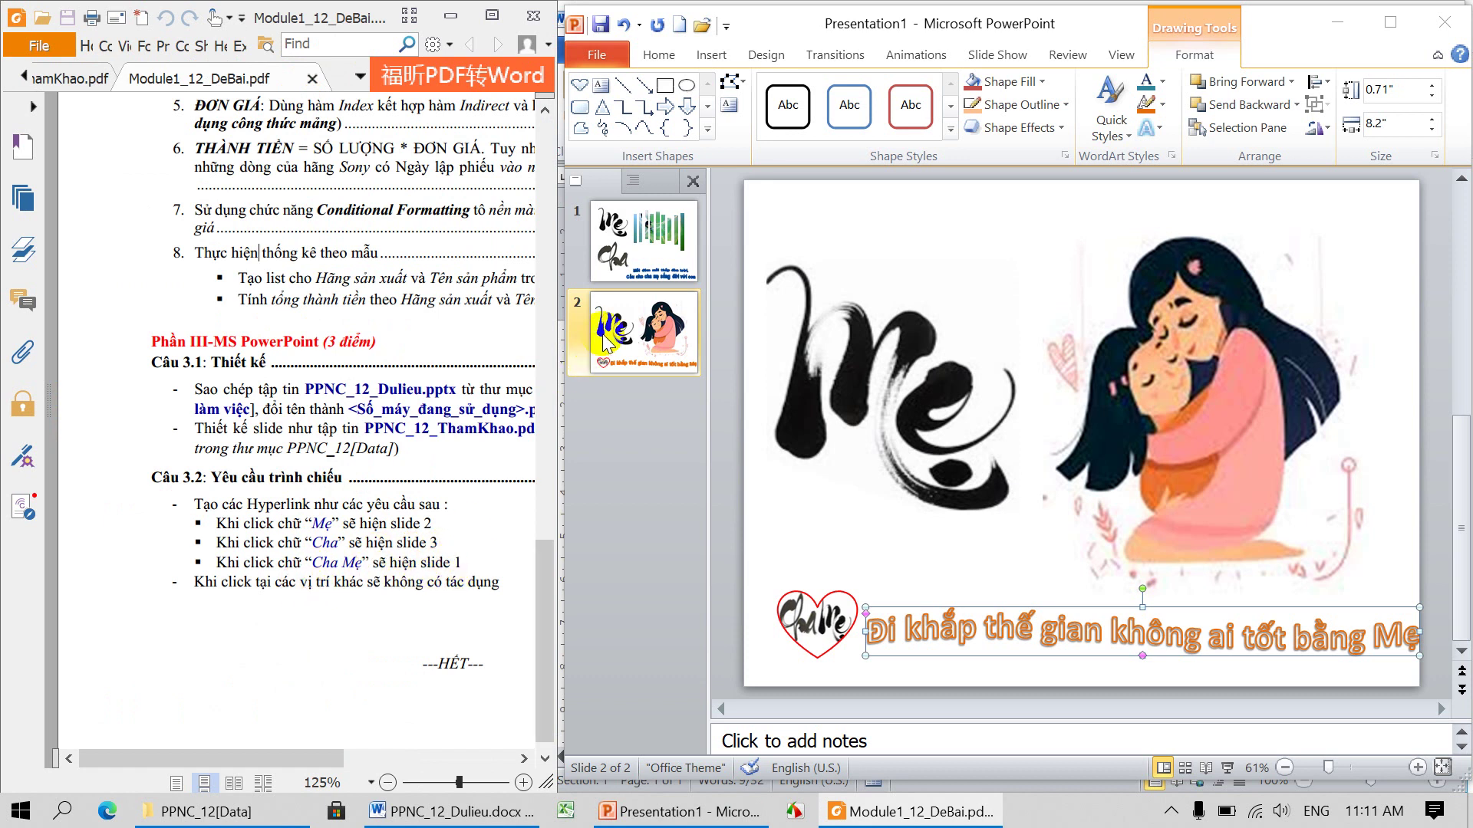
left_click(788, 594)
left_click(794, 604)
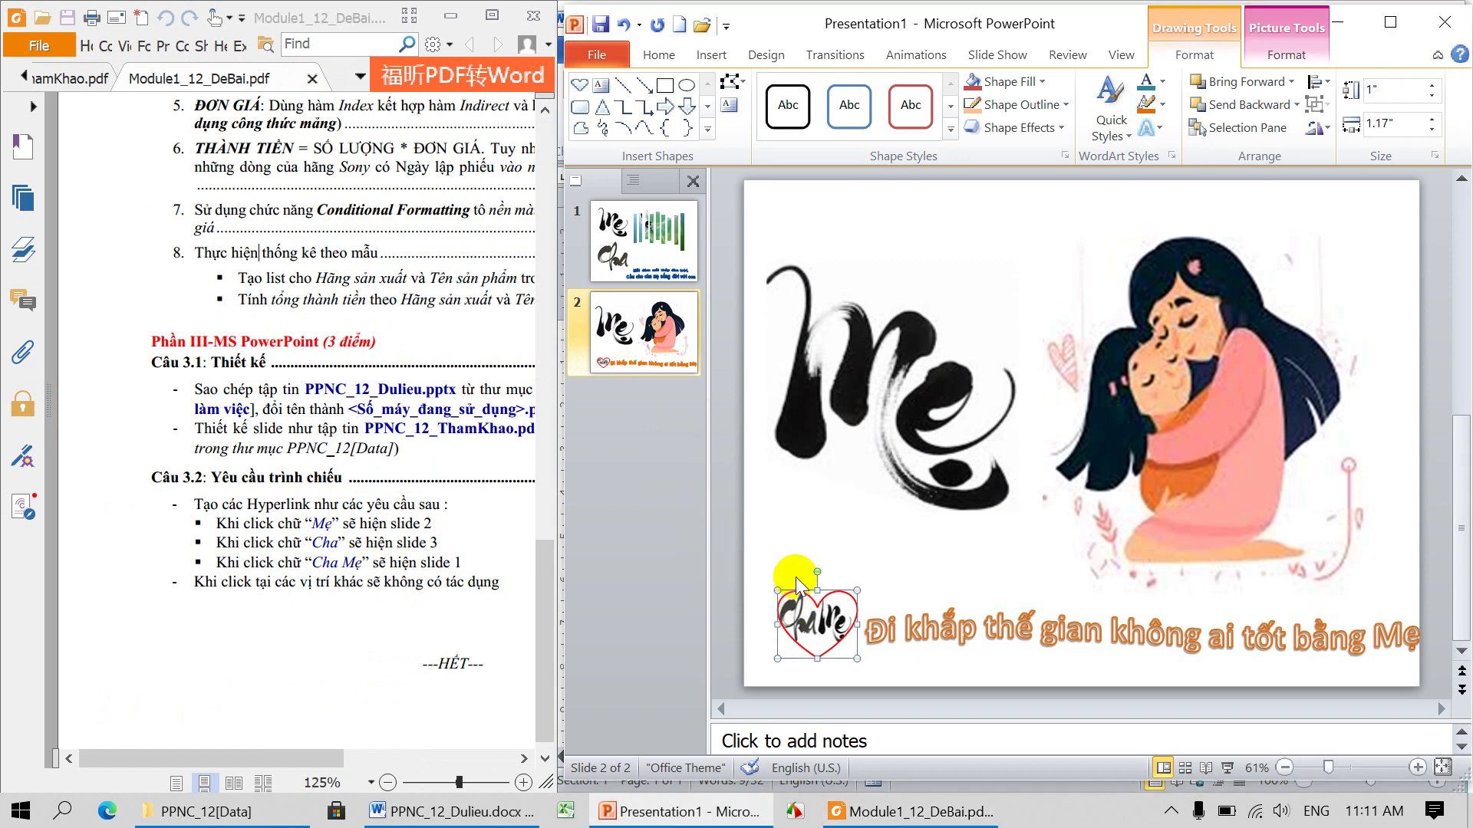
left_click(713, 55)
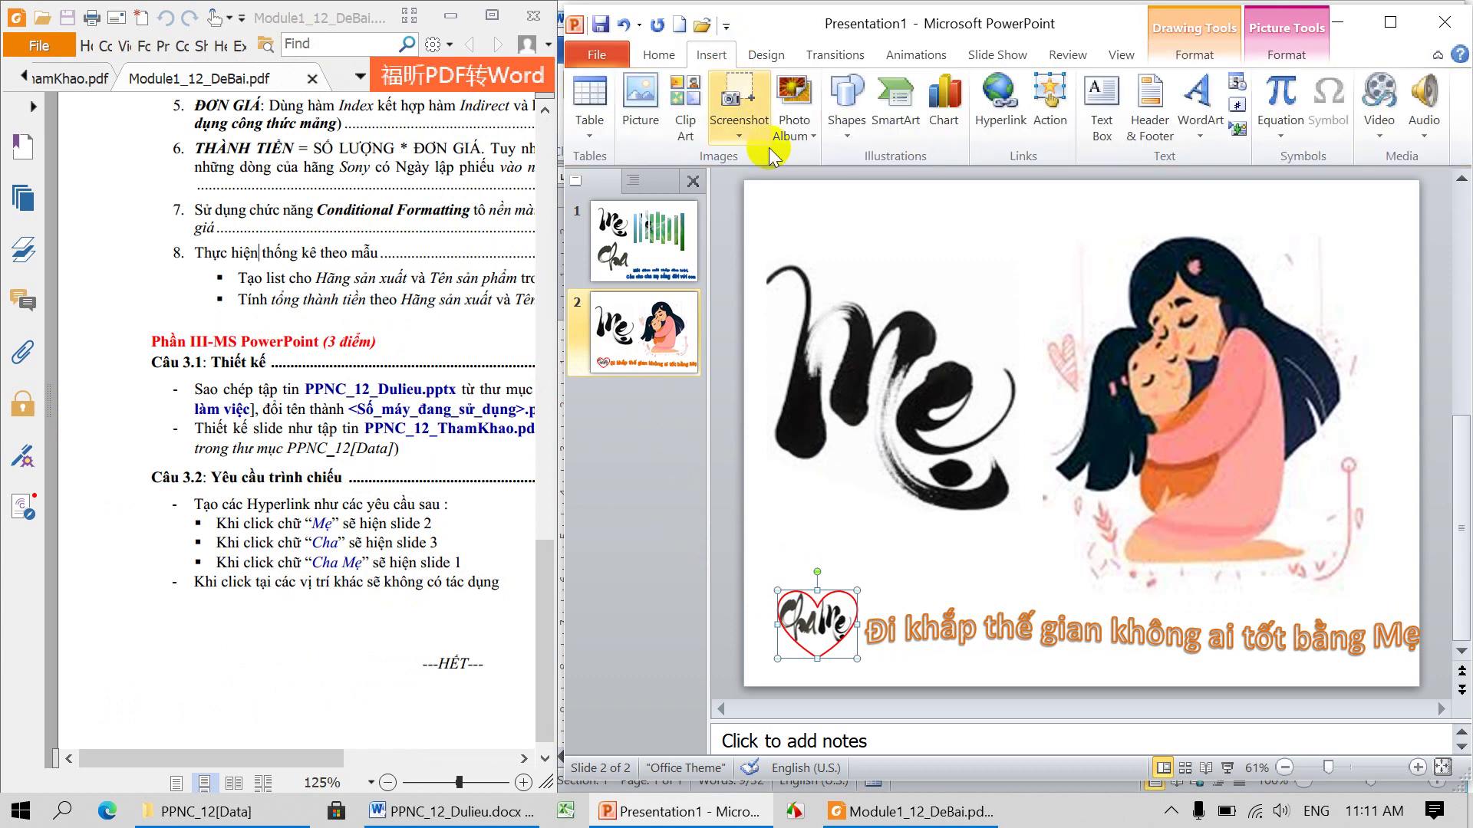
left_click(995, 115)
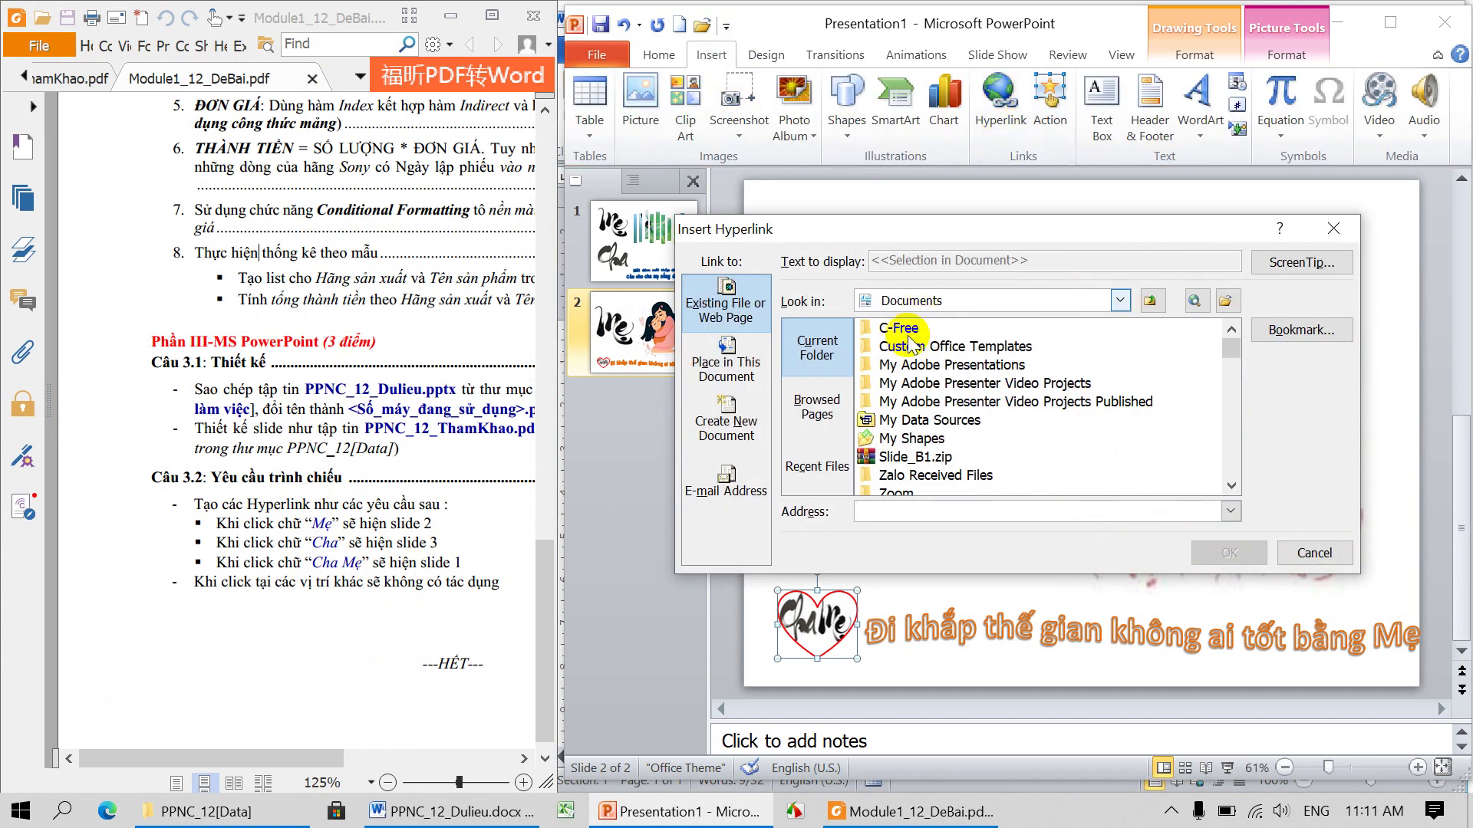
left_click(726, 374)
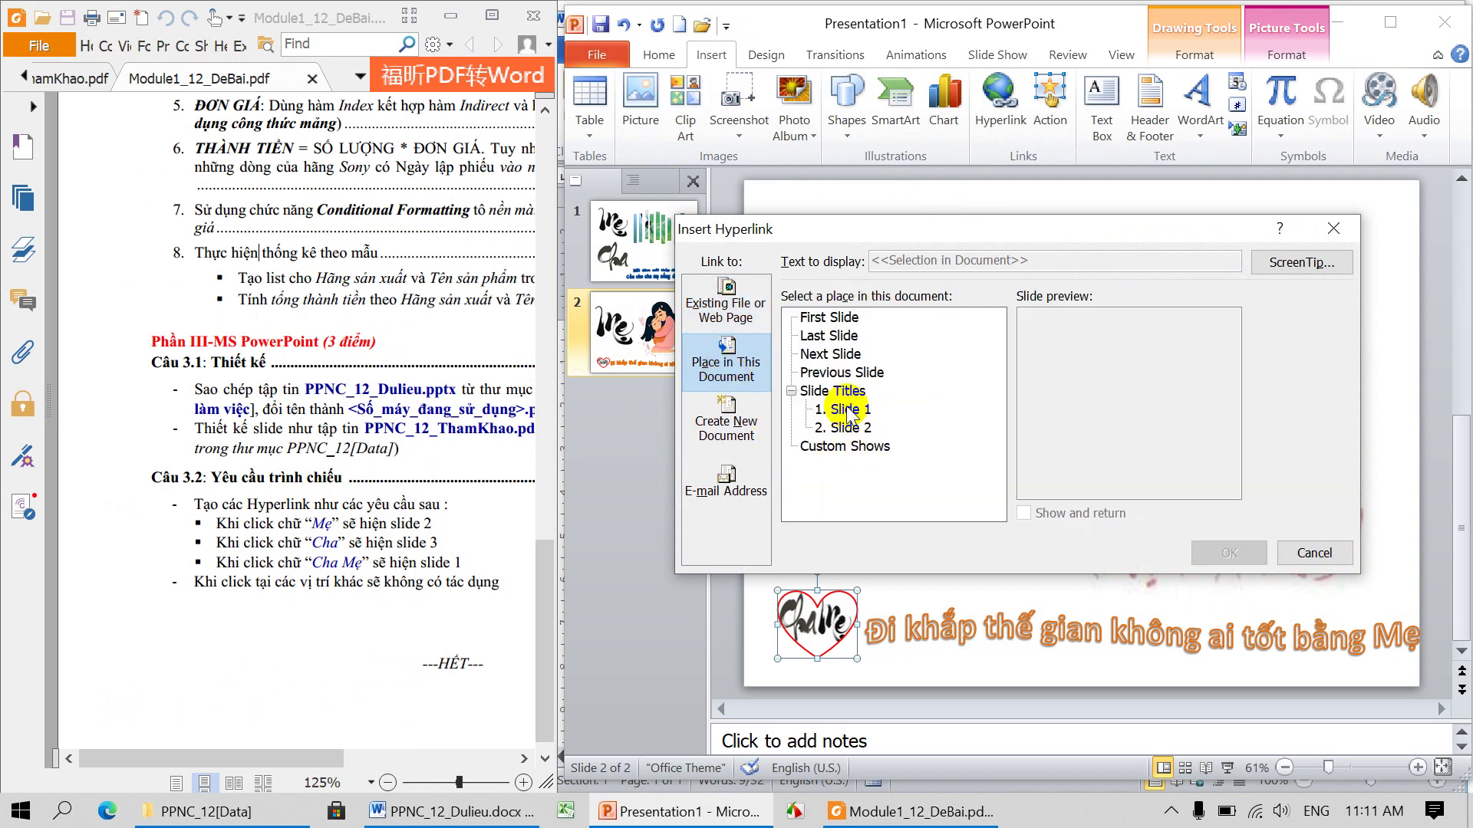
left_click(1232, 552)
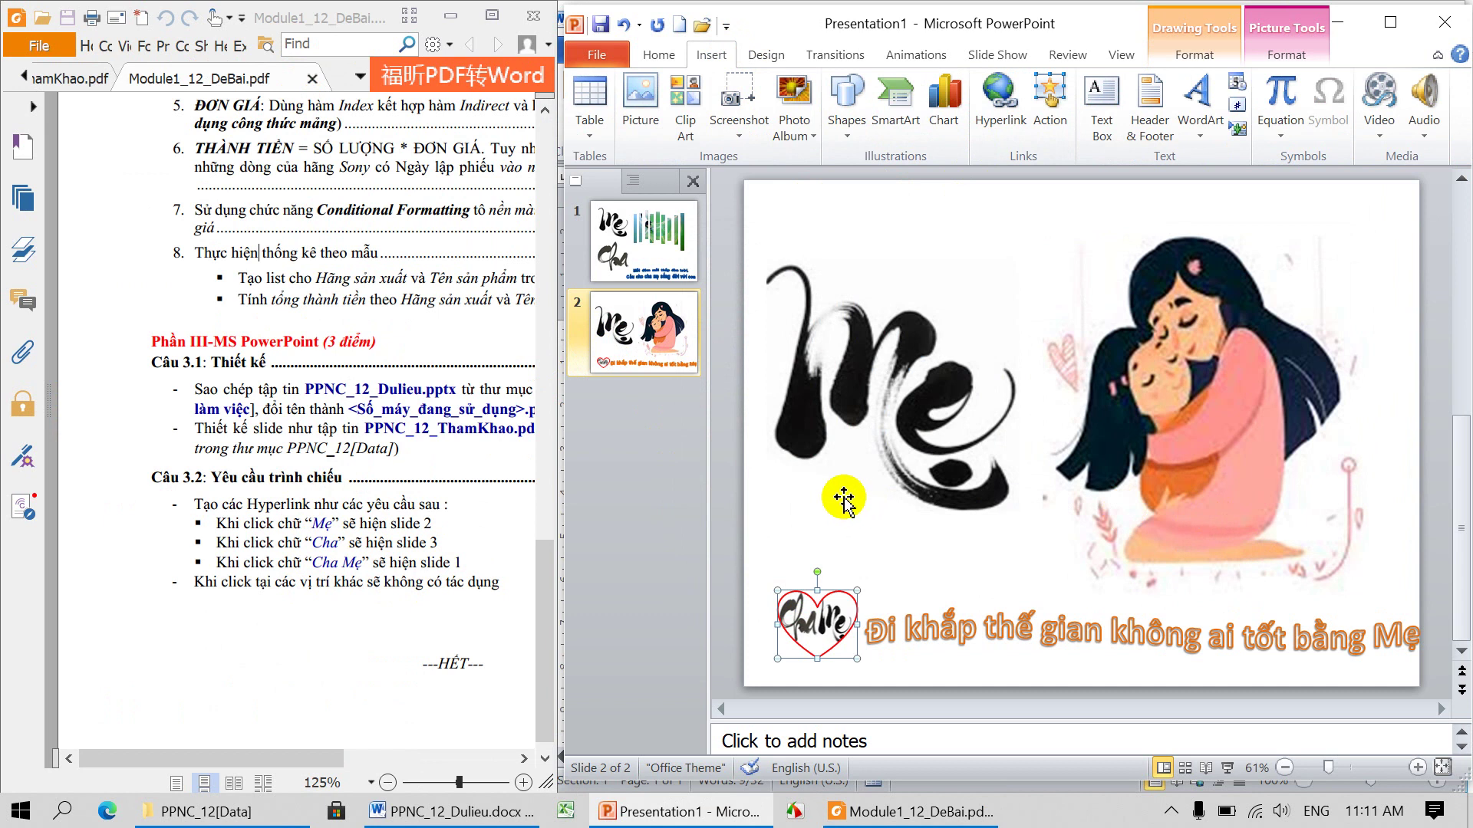
left_click(64, 80)
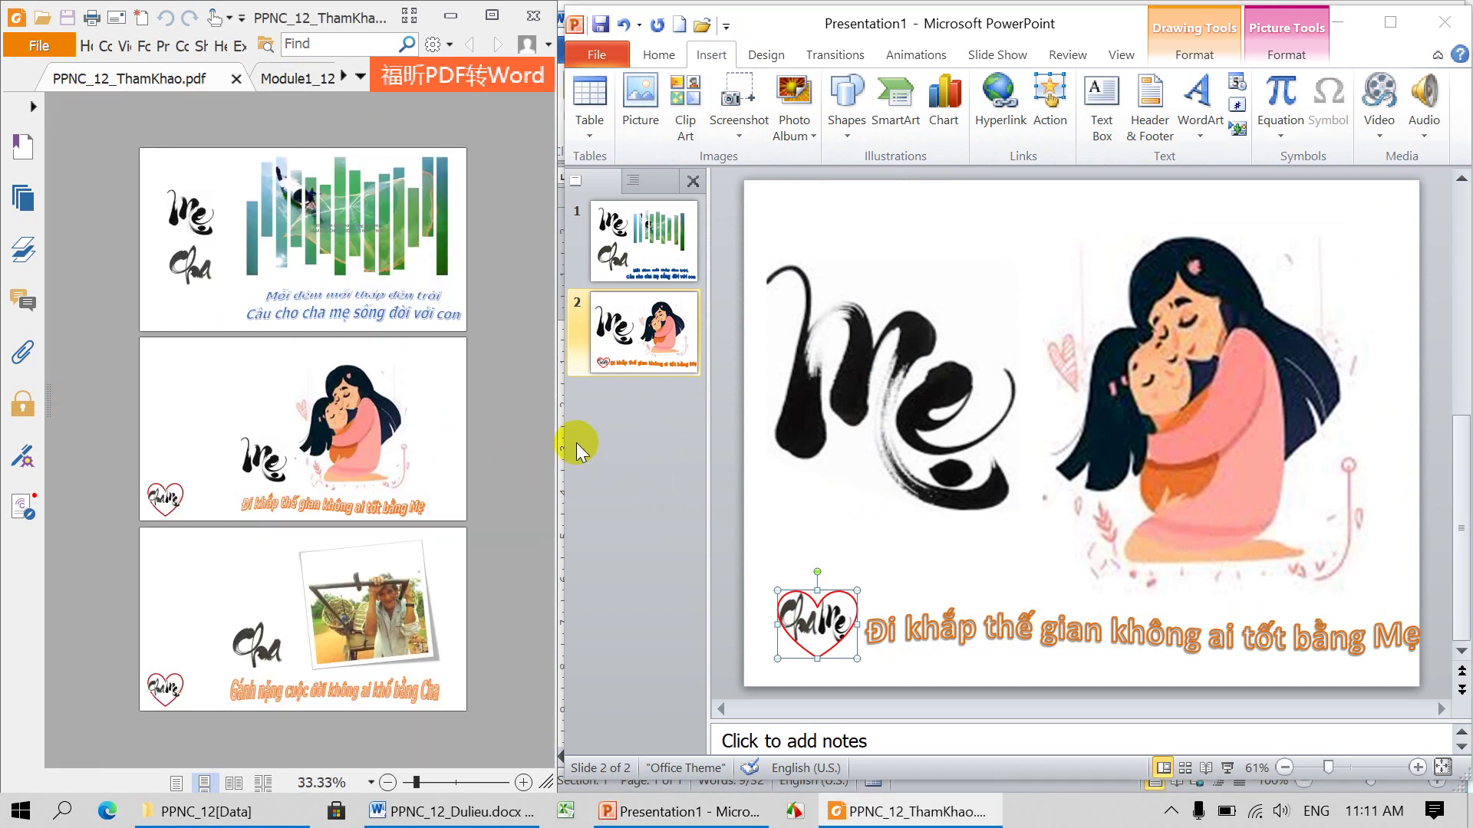
- Duplicate slide 2 as a new slide 3
right_click(619, 352)
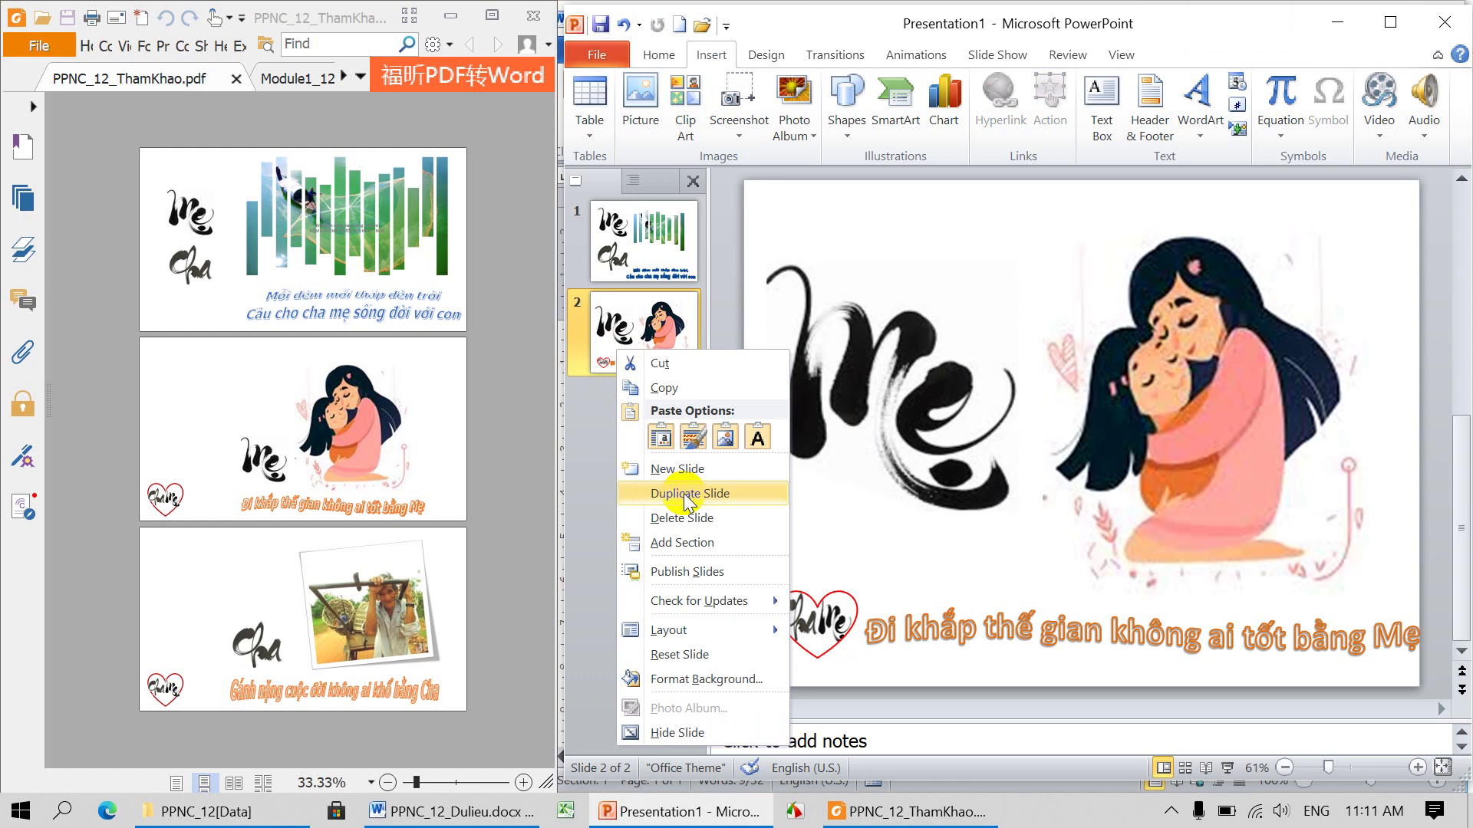
left_click(688, 494)
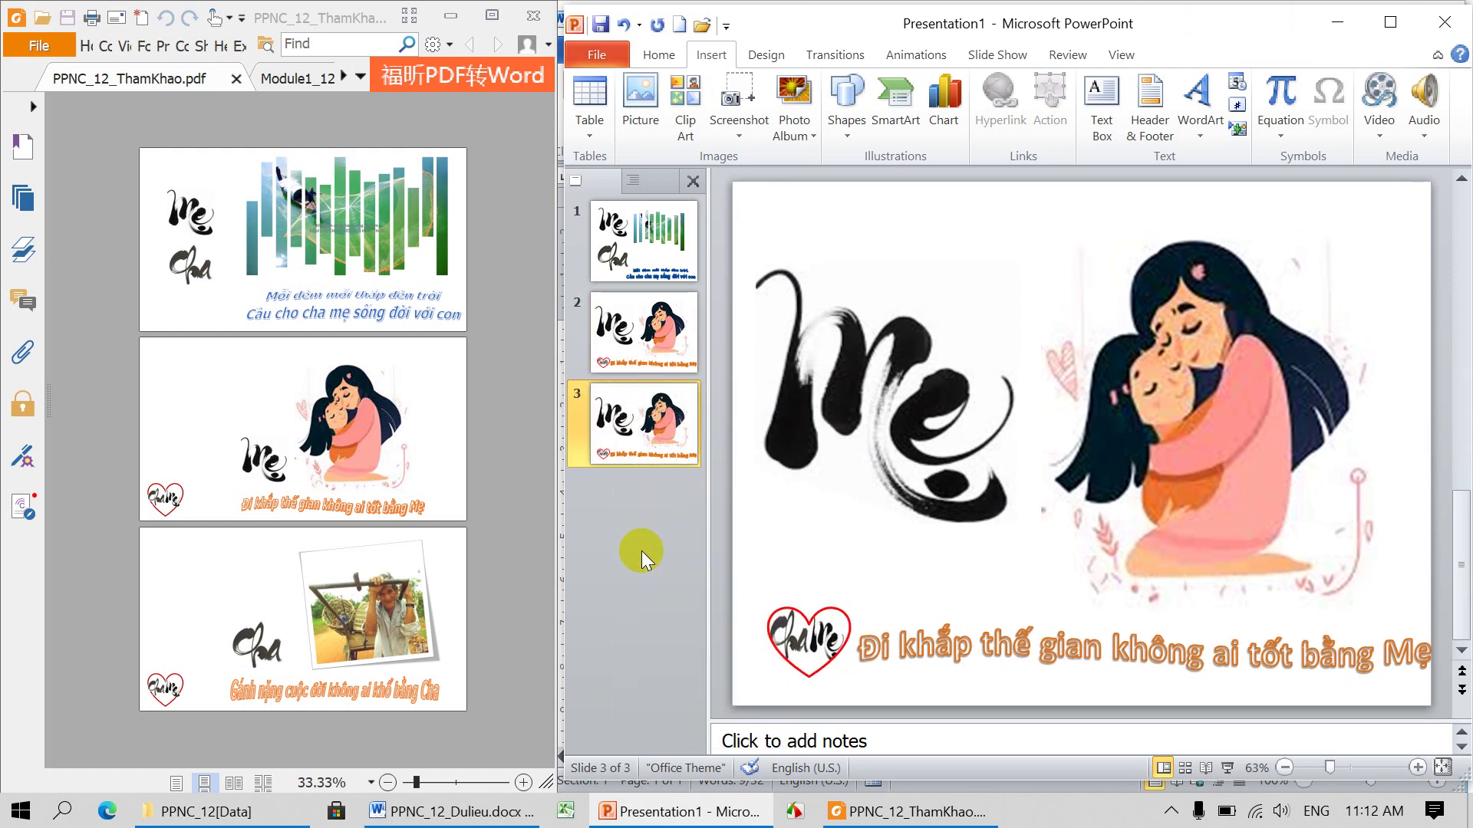
left_click(698, 491)
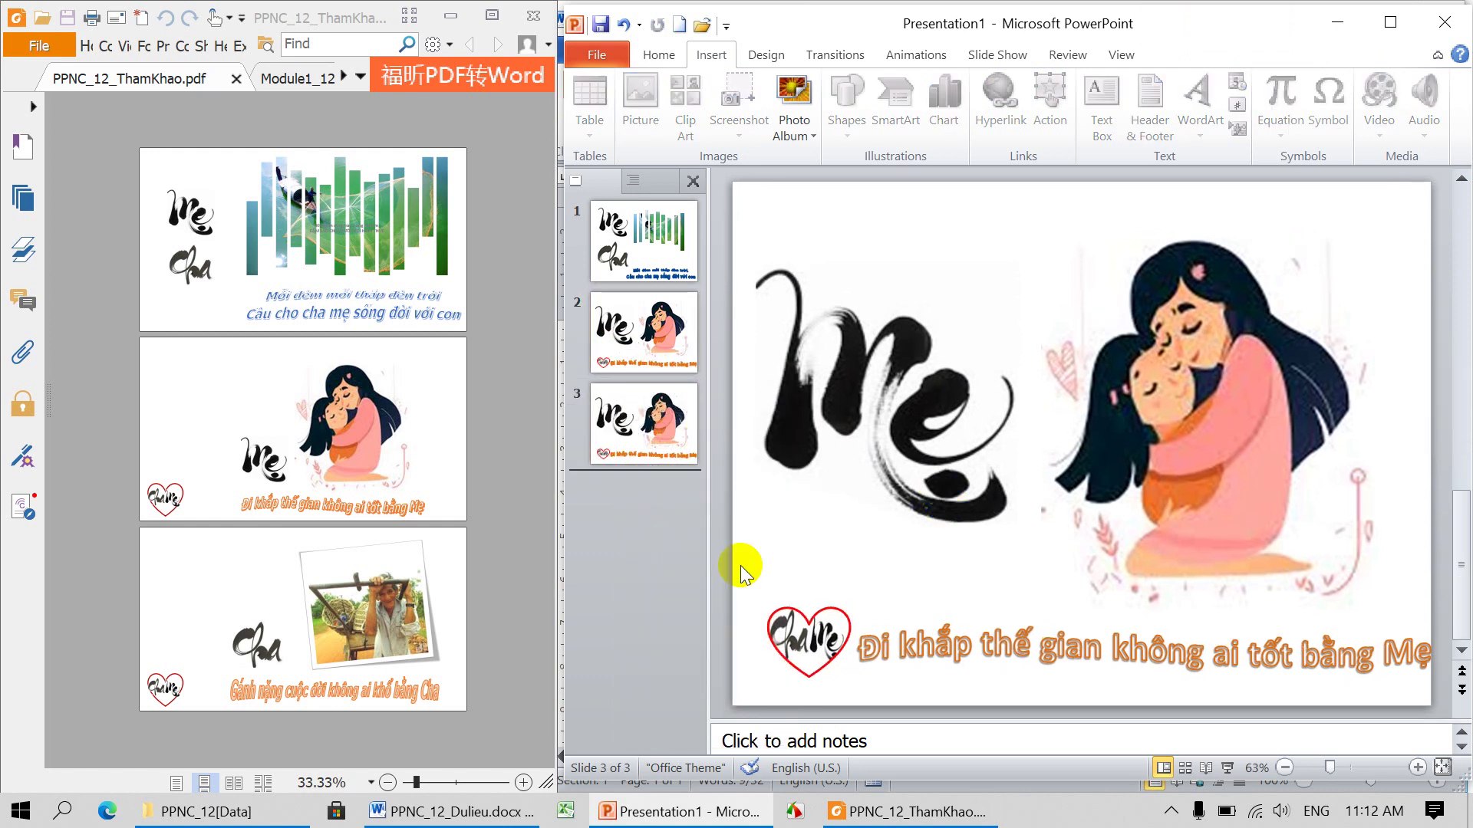
- Delete the Mẹ calligraphy and mother-and-child pictures from slide 3
left_click(872, 445)
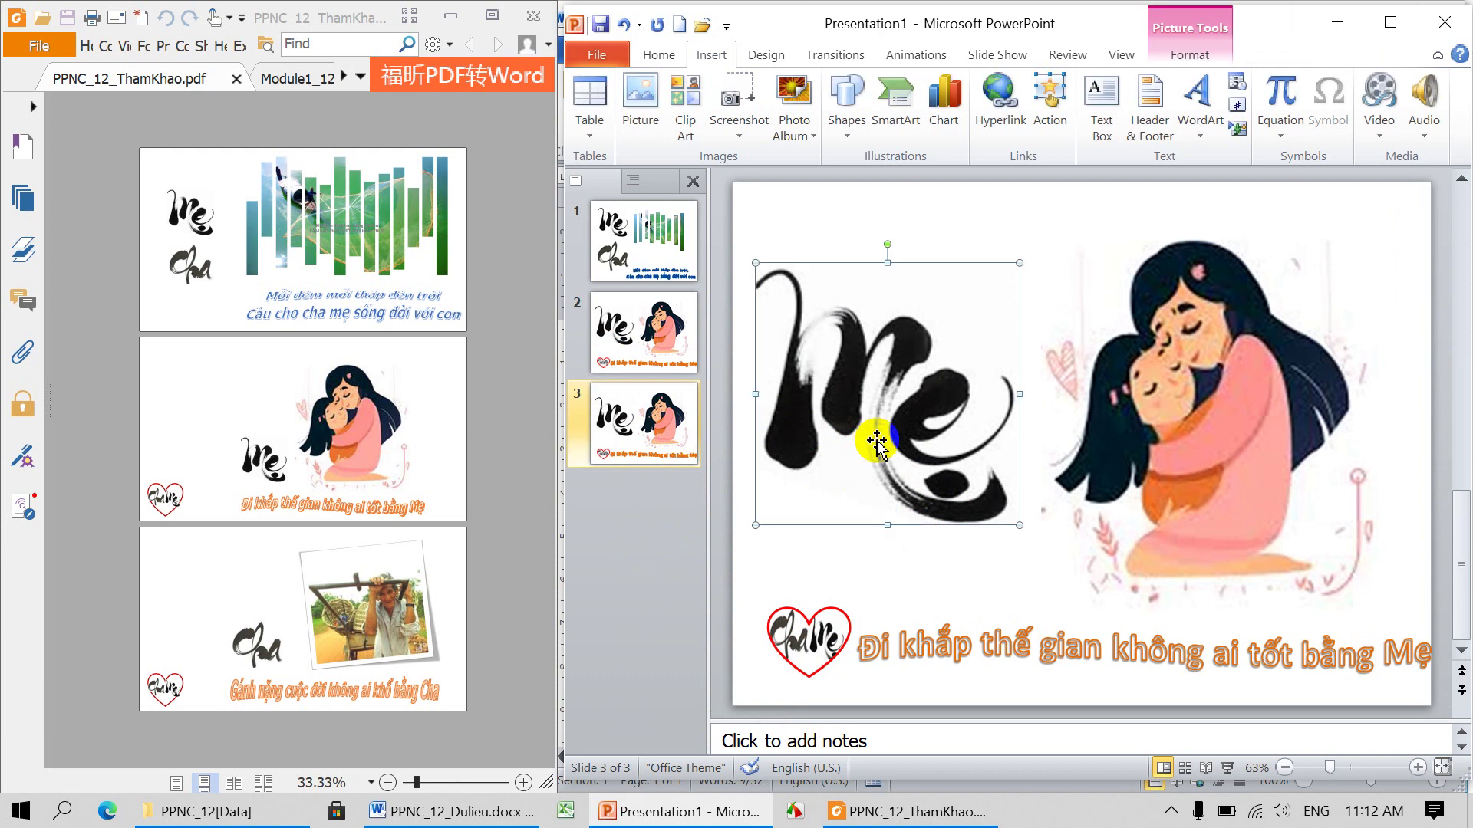
key("Delete")
left_click(1218, 418)
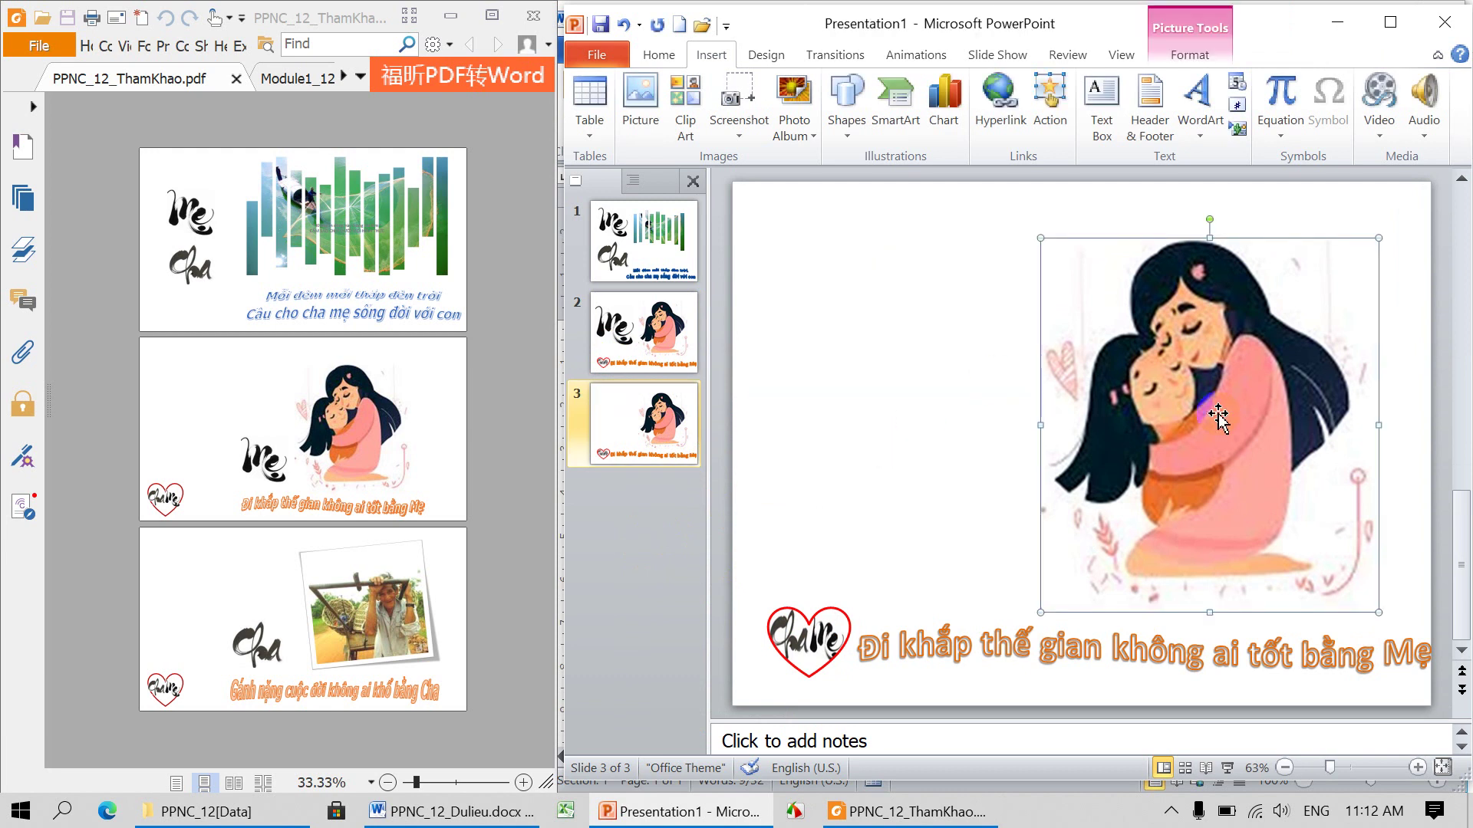
key("Delete")
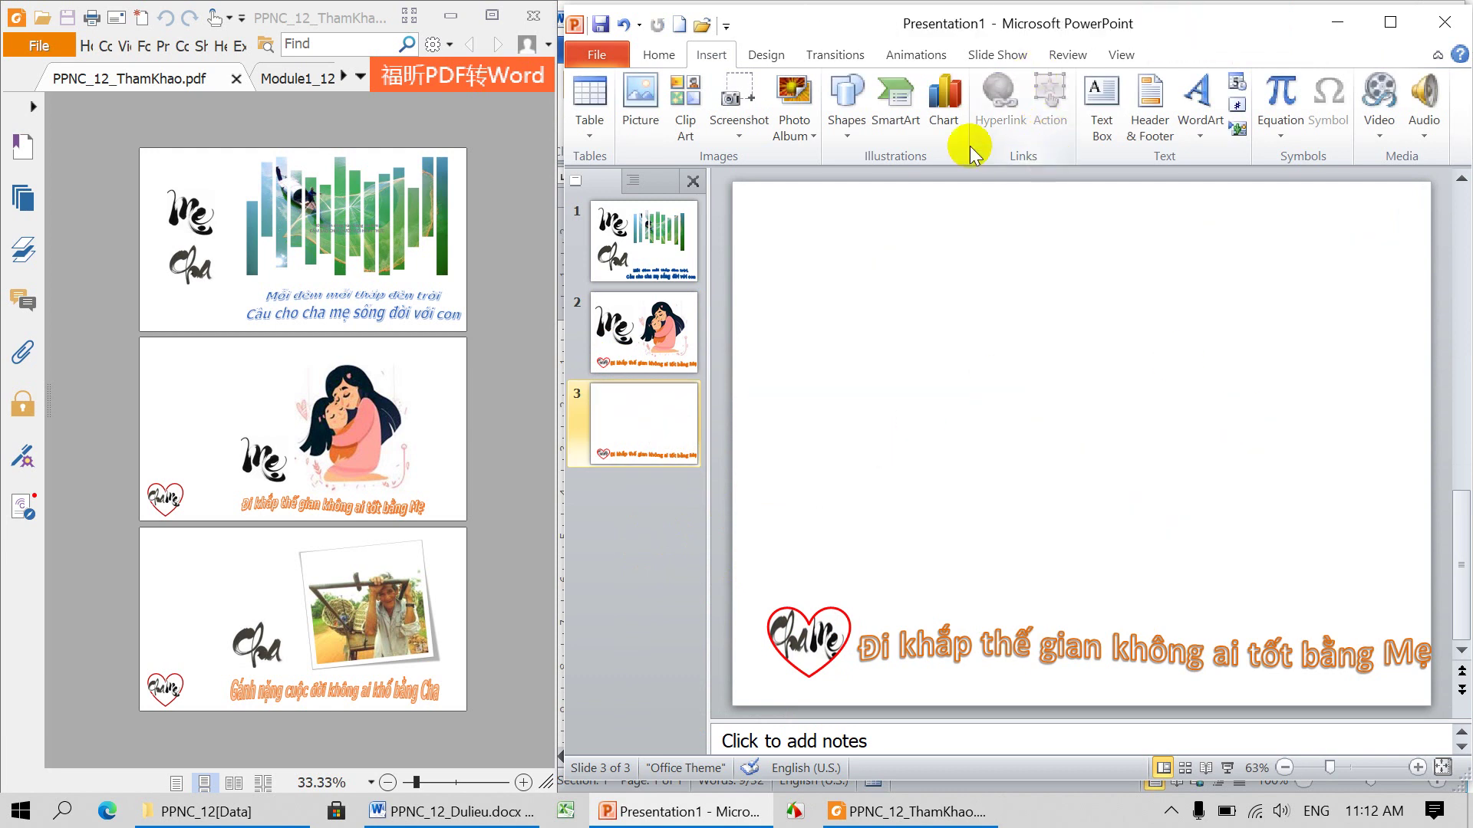
- Insert the cha.png and Hinh_03.png pictures onto slide 3 together
left_click(640, 100)
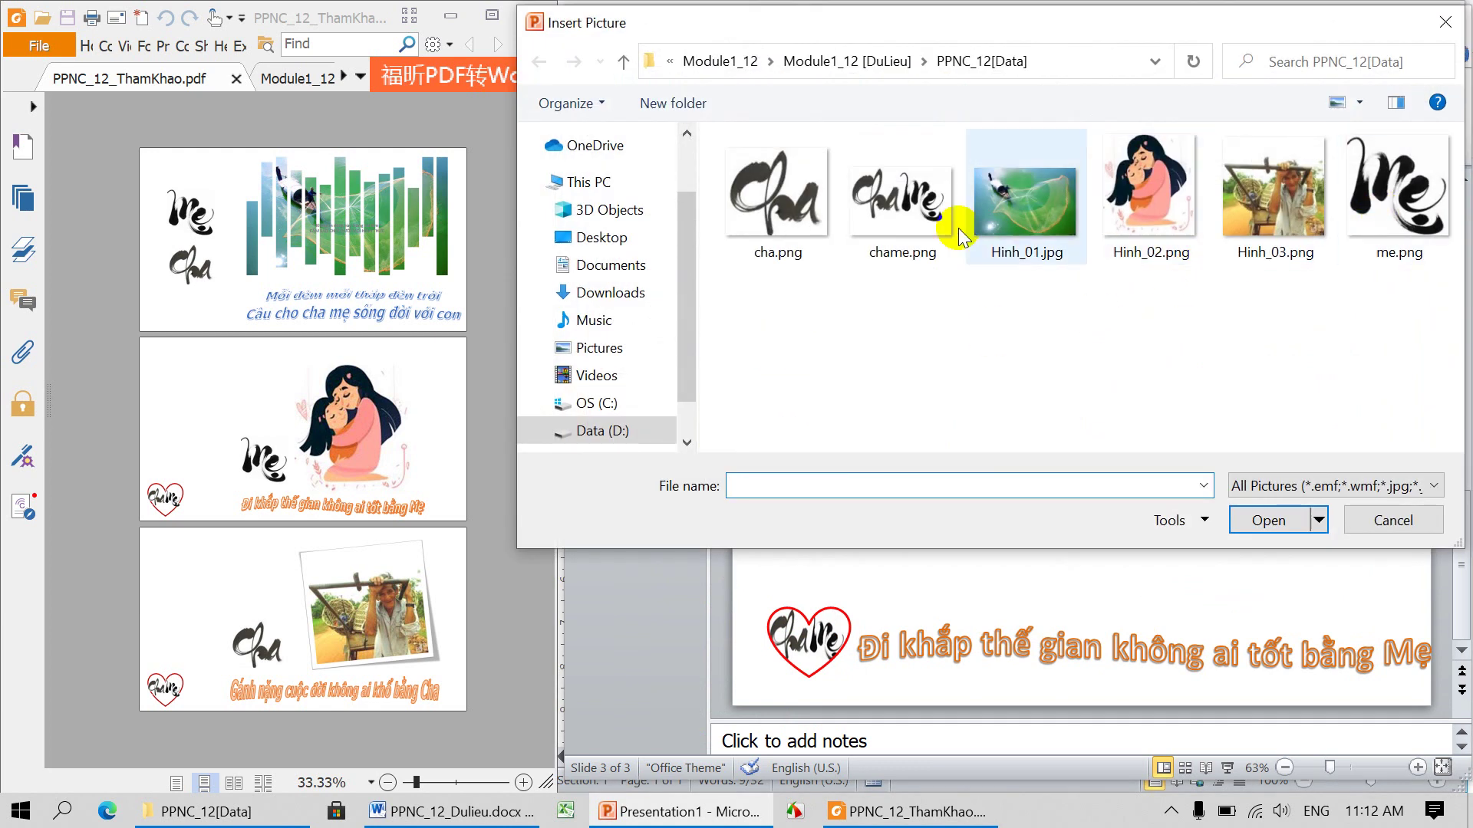
left_click(798, 219)
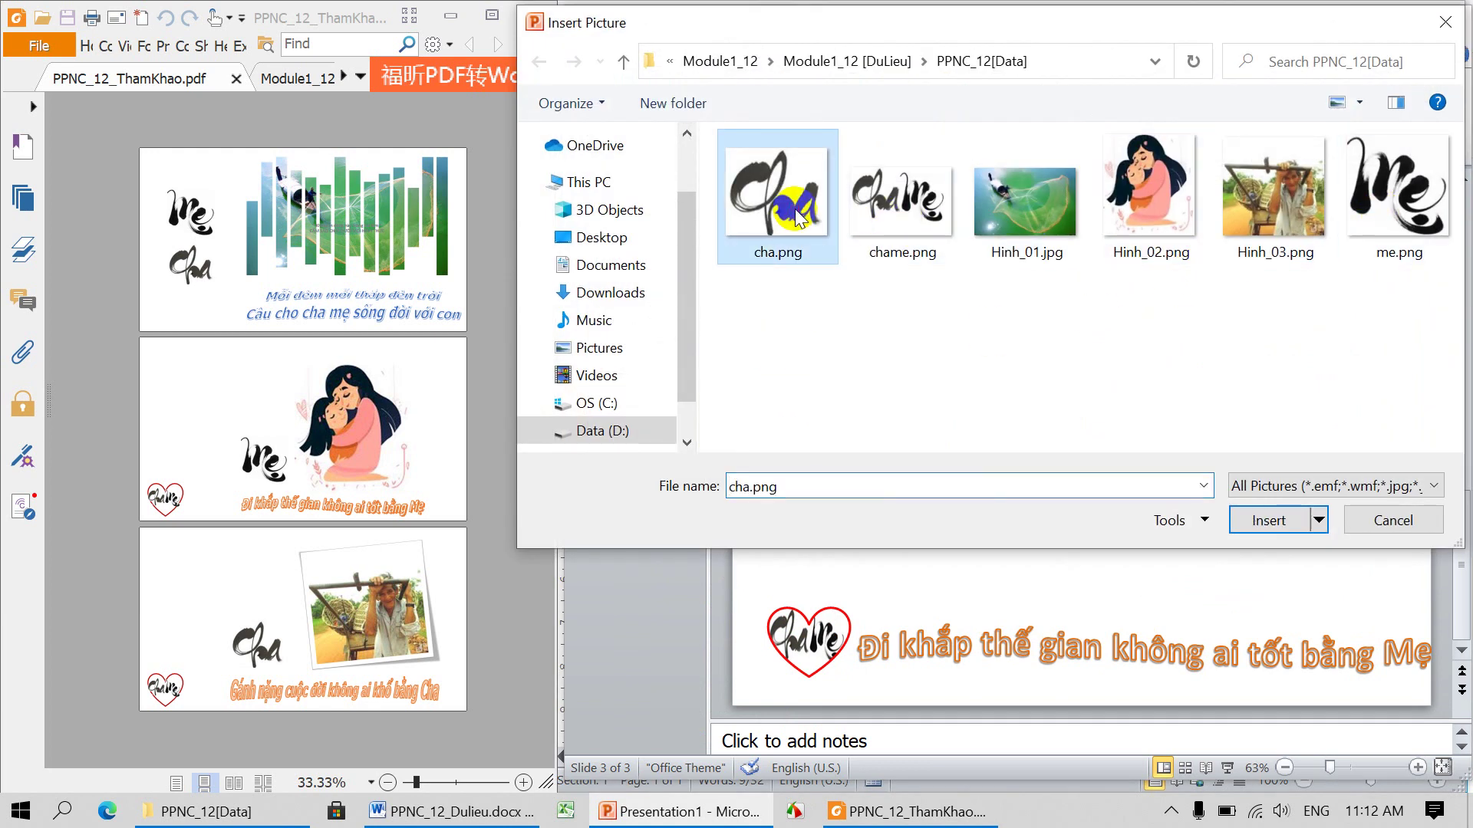
left_click(1272, 201, "ctrl")
left_click(1269, 521)
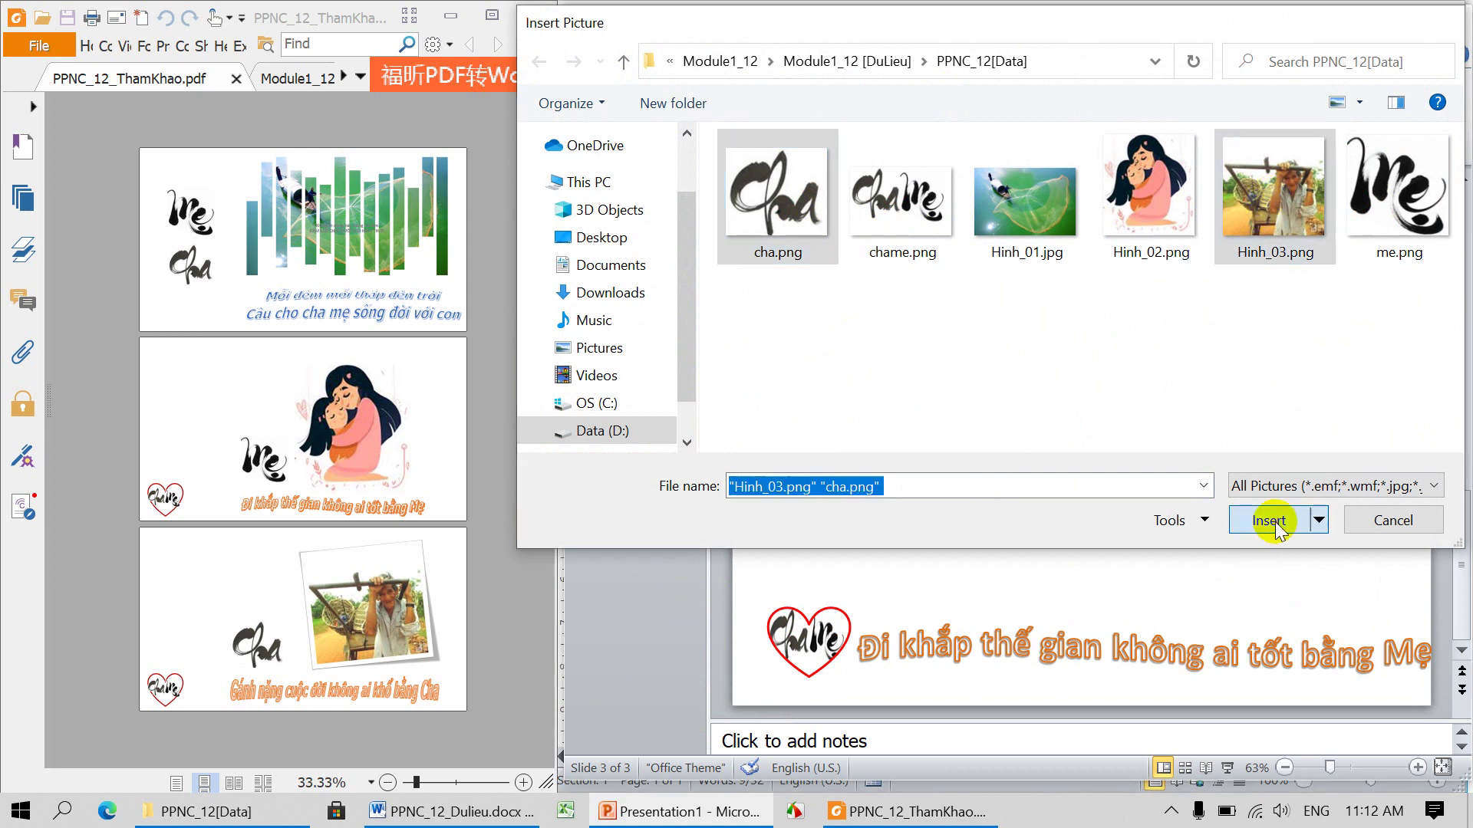
- Shrink the father-with-cart photo and the Cha calligraphy picture from their corners
left_click(779, 371)
left_click(1070, 383)
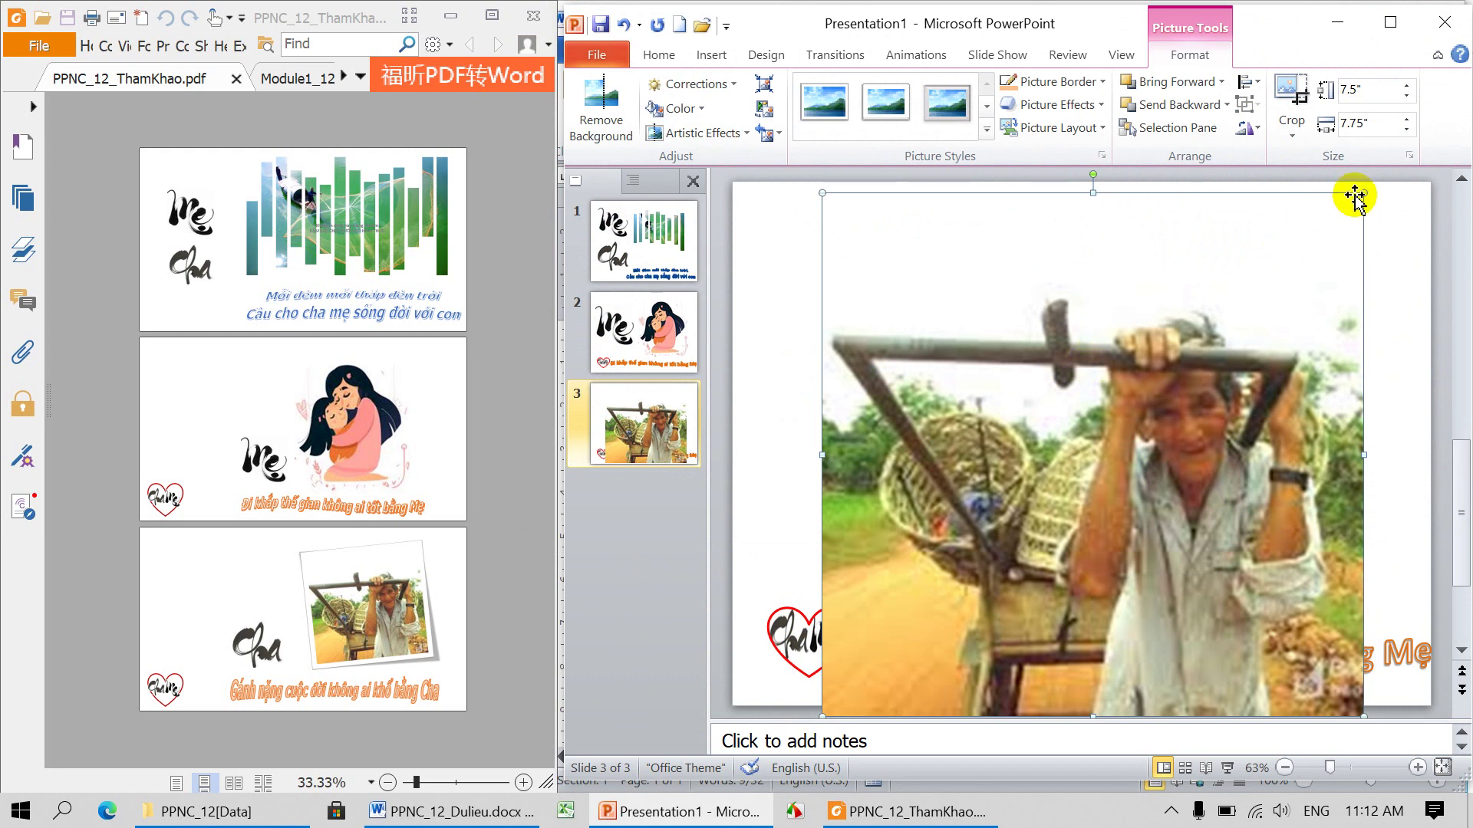
left_click_drag(1364, 194, 1146, 463)
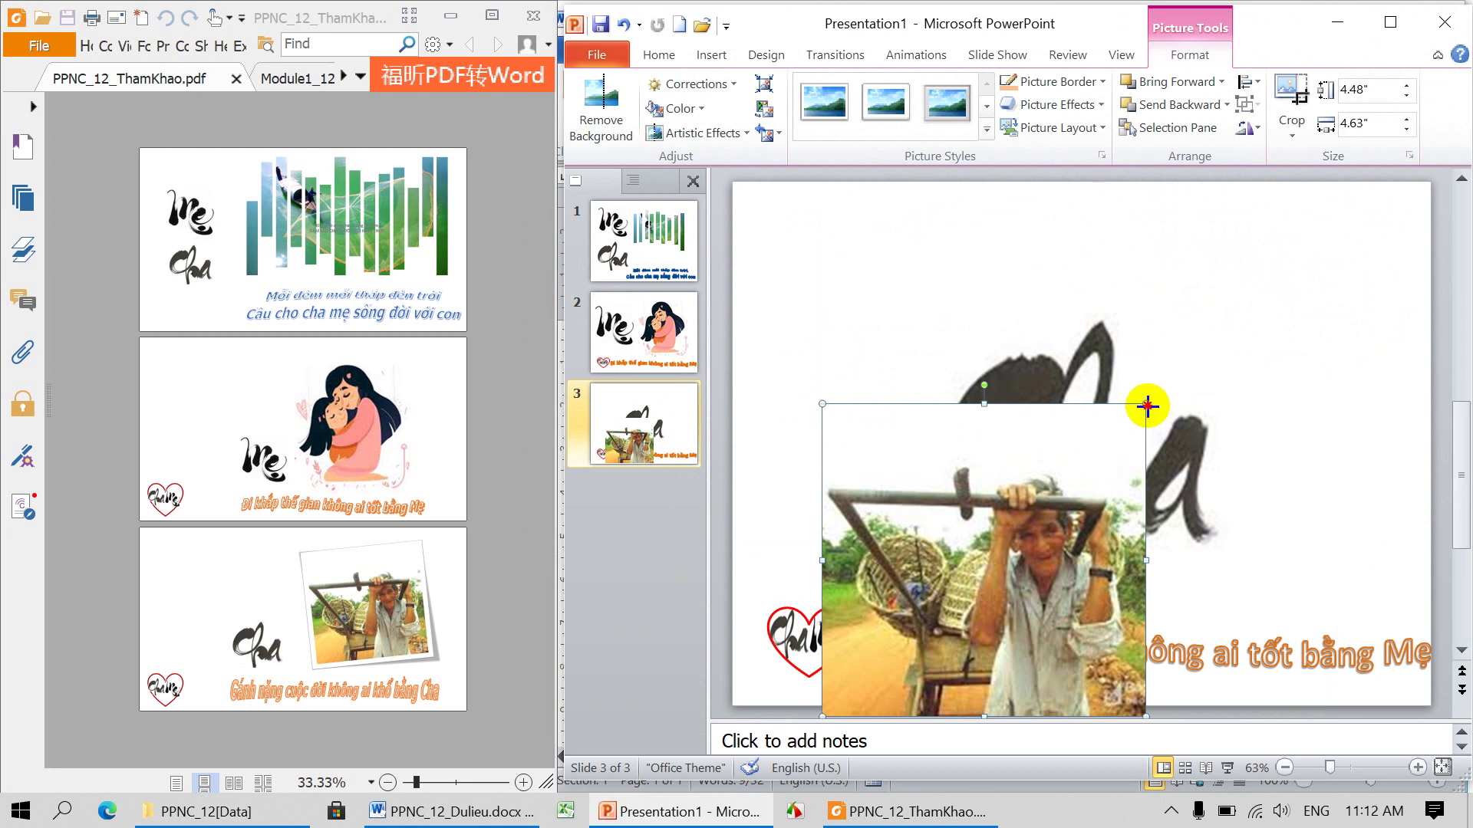
left_click_drag(1147, 406, 1070, 477)
left_click(1153, 443)
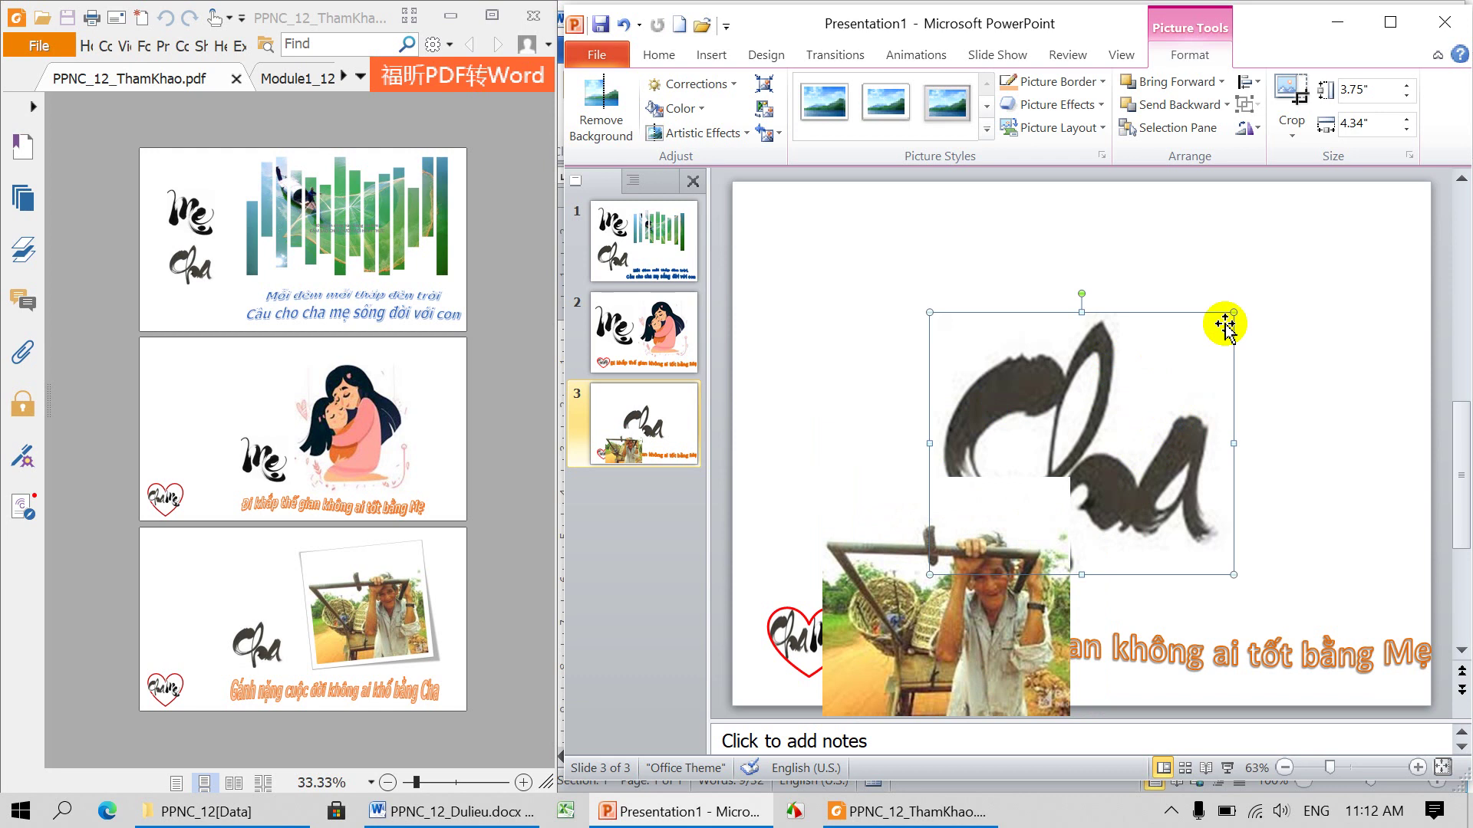
left_click_drag(1233, 315, 1157, 378)
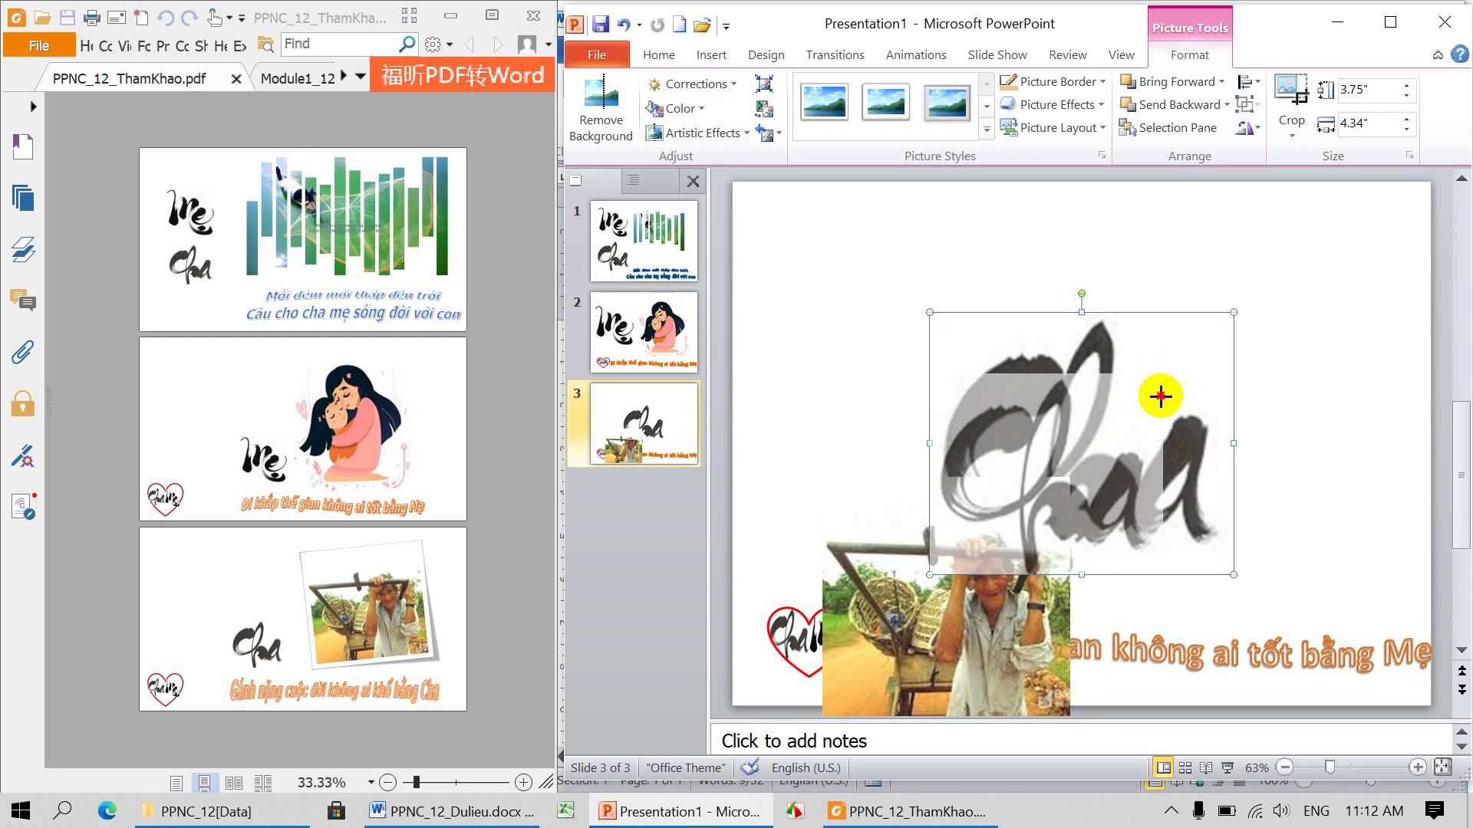
- Place the Cha calligraphy at upper left and the 3.58" × 3.7" photo at upper right
left_click_drag(1044, 407, 940, 296)
mouse_move(1039, 532)
left_mouse_down()
mouse_move(1147, 457)
mouse_move(1220, 330)
left_mouse_up()
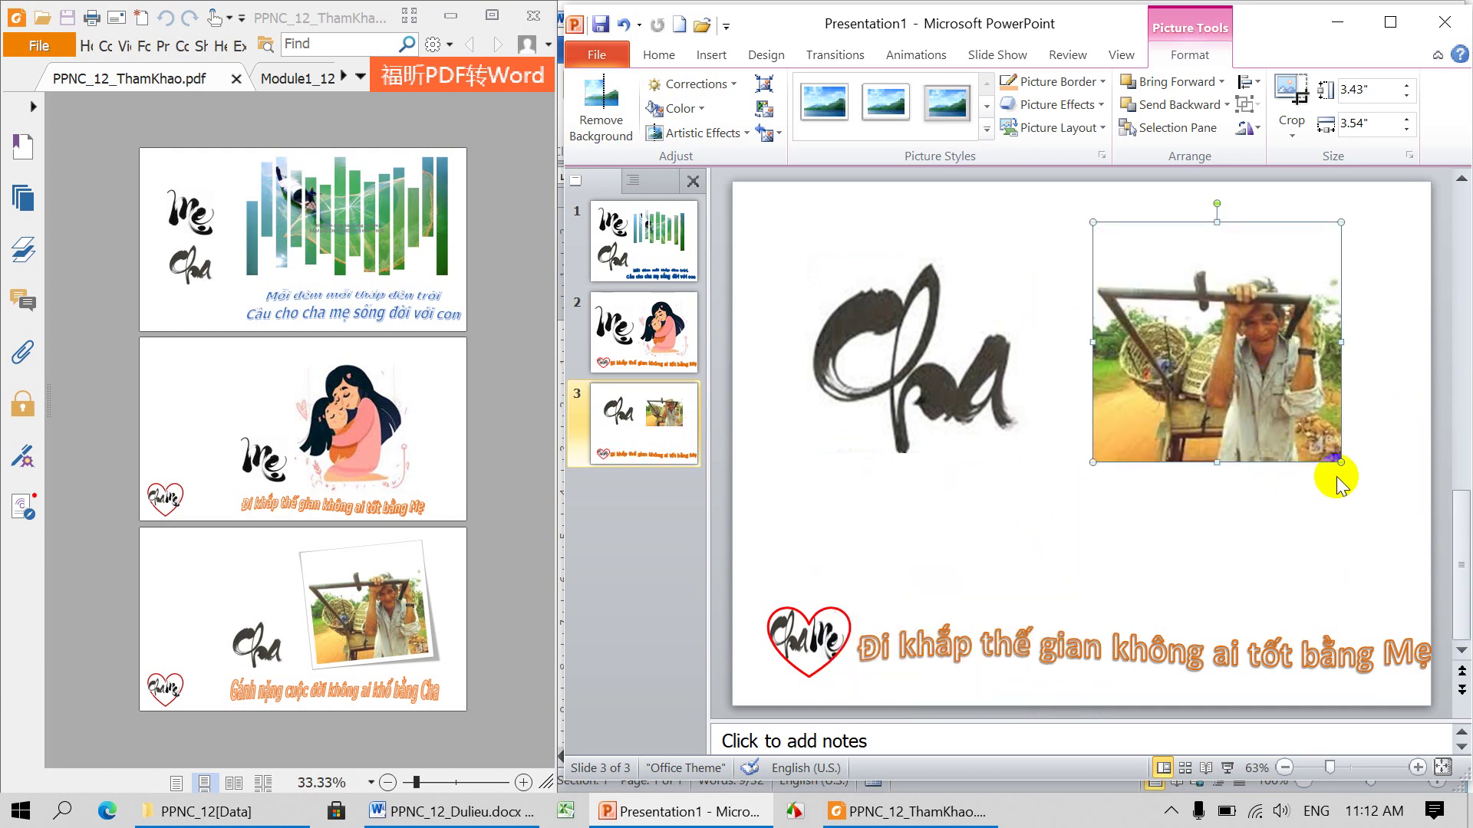
left_click_drag(1339, 464, 1351, 475)
left_click_drag(1250, 353, 1262, 388)
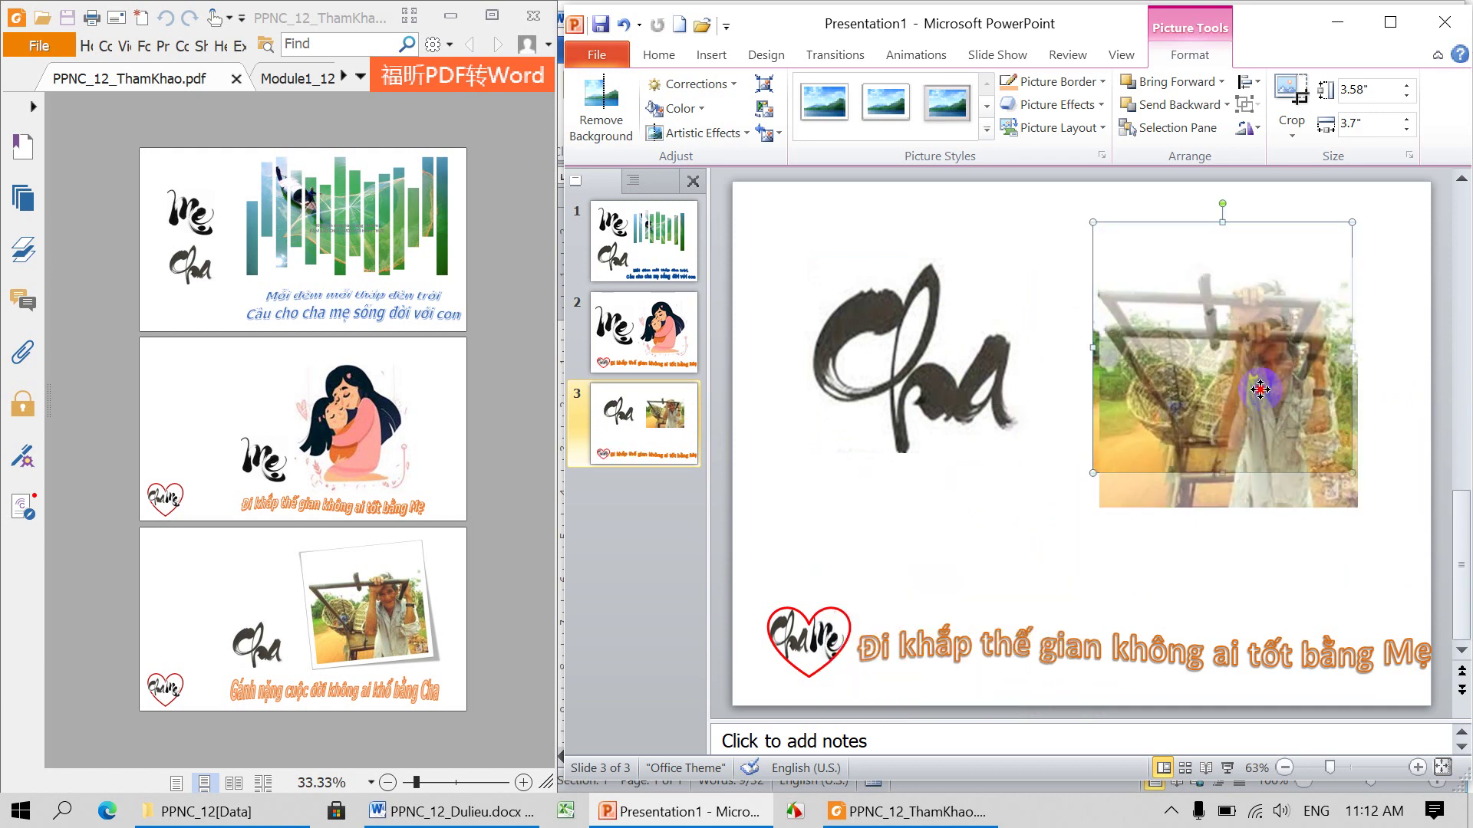
- Apply the Rotated, White picture style to the father-with-cart photo
left_click(985, 134)
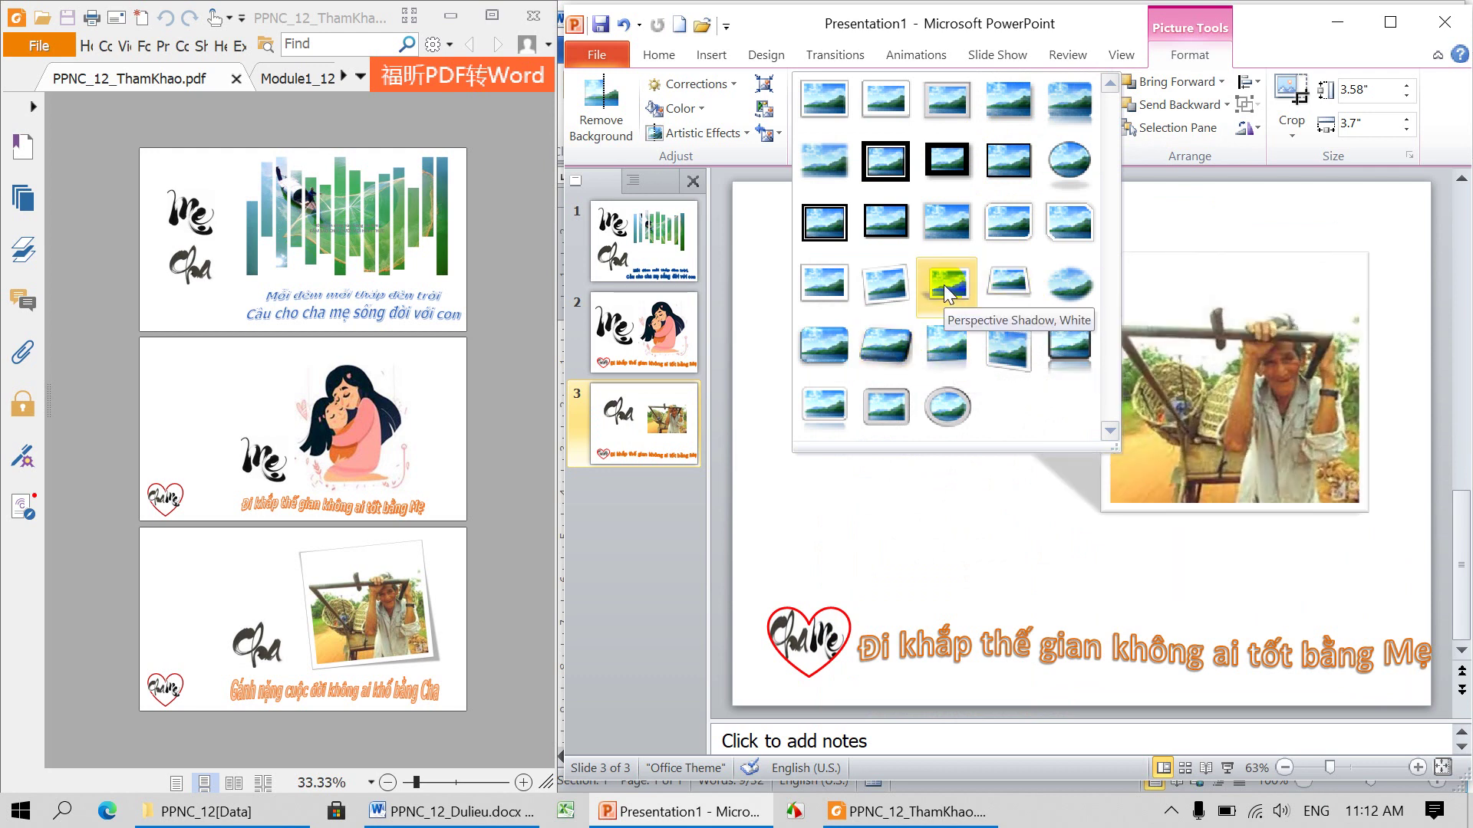
key("Escape")
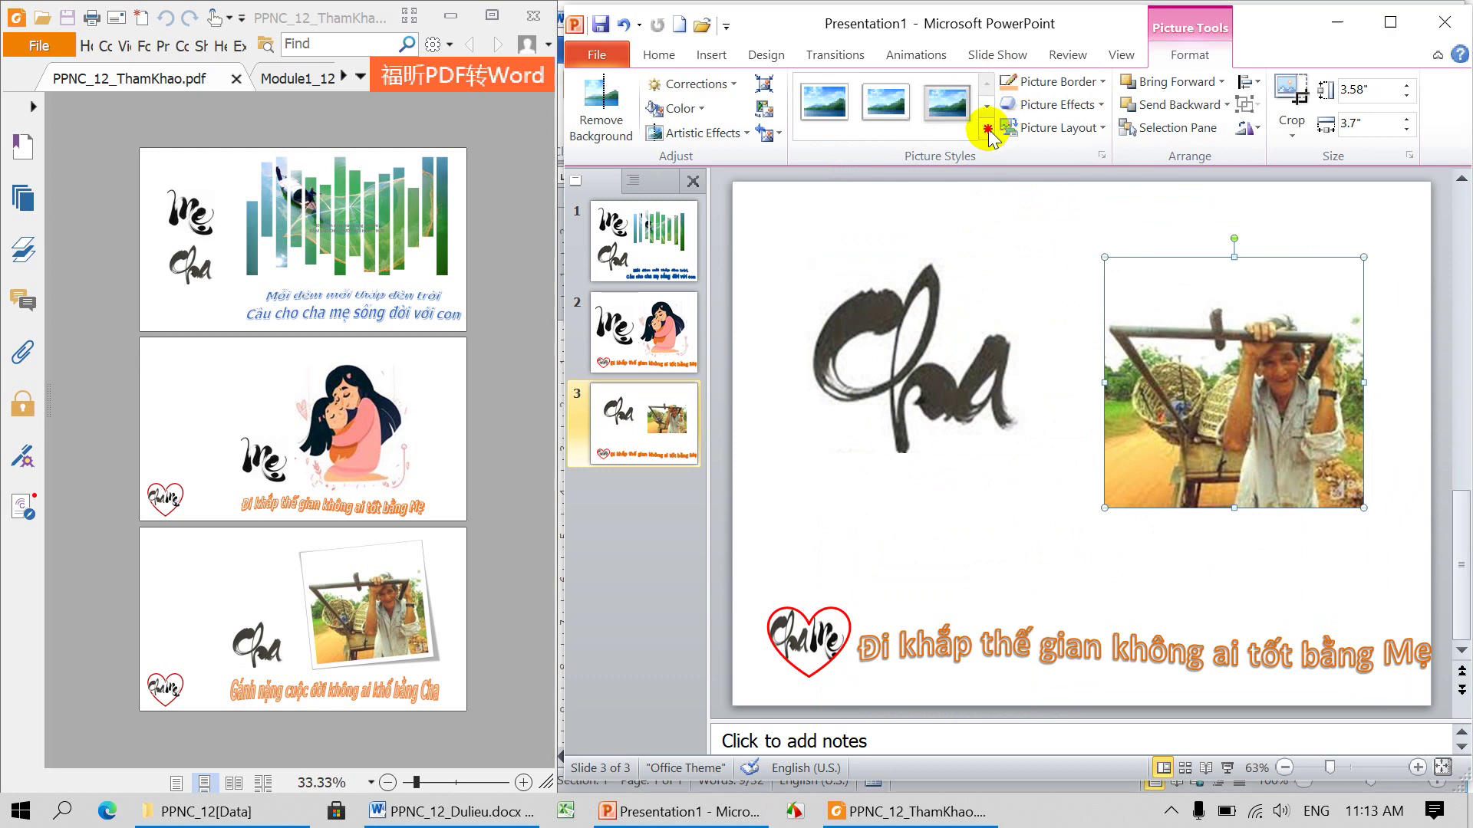
left_click(987, 128)
left_click(987, 128)
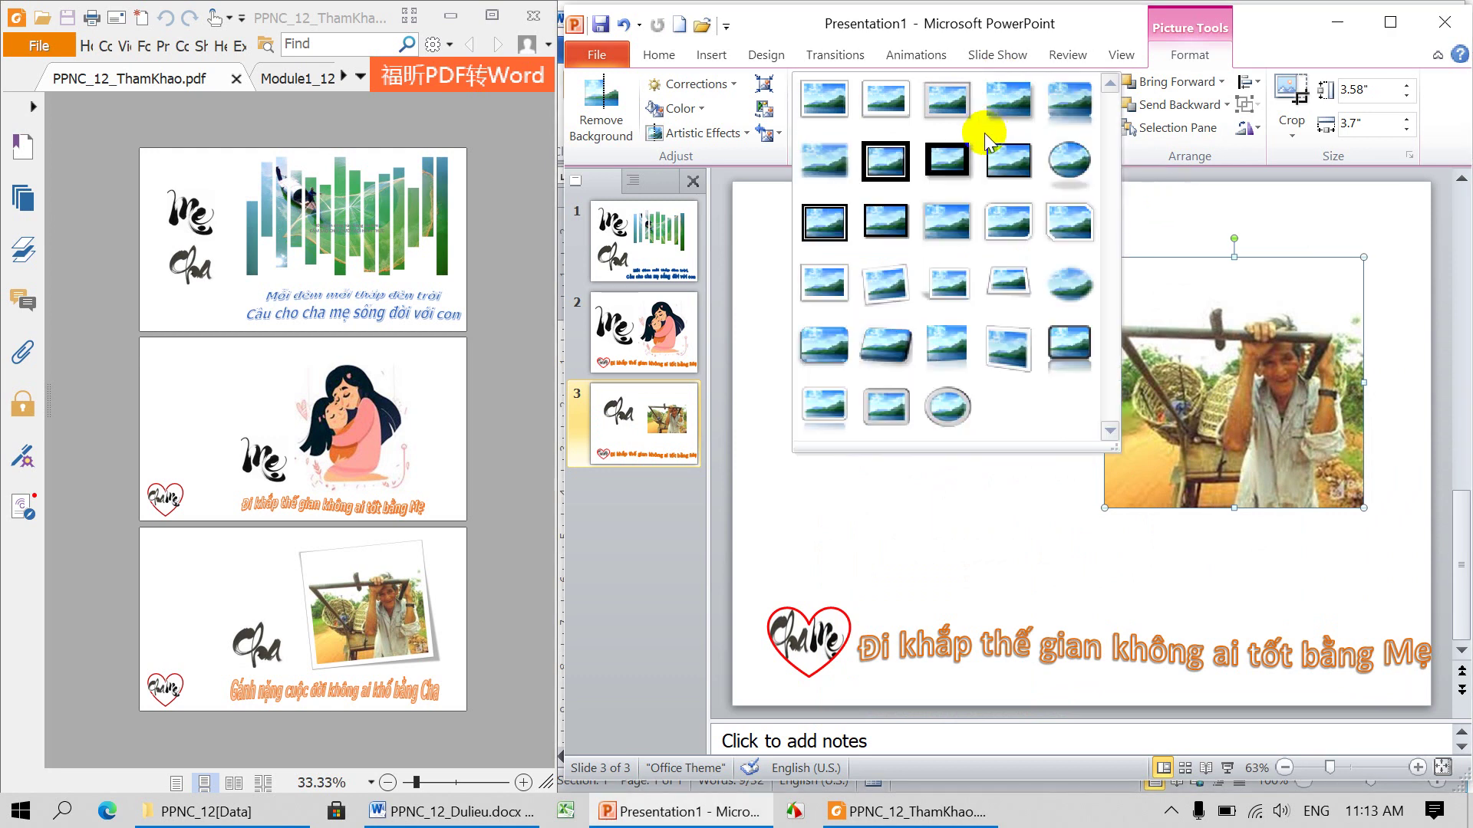
left_click(876, 298)
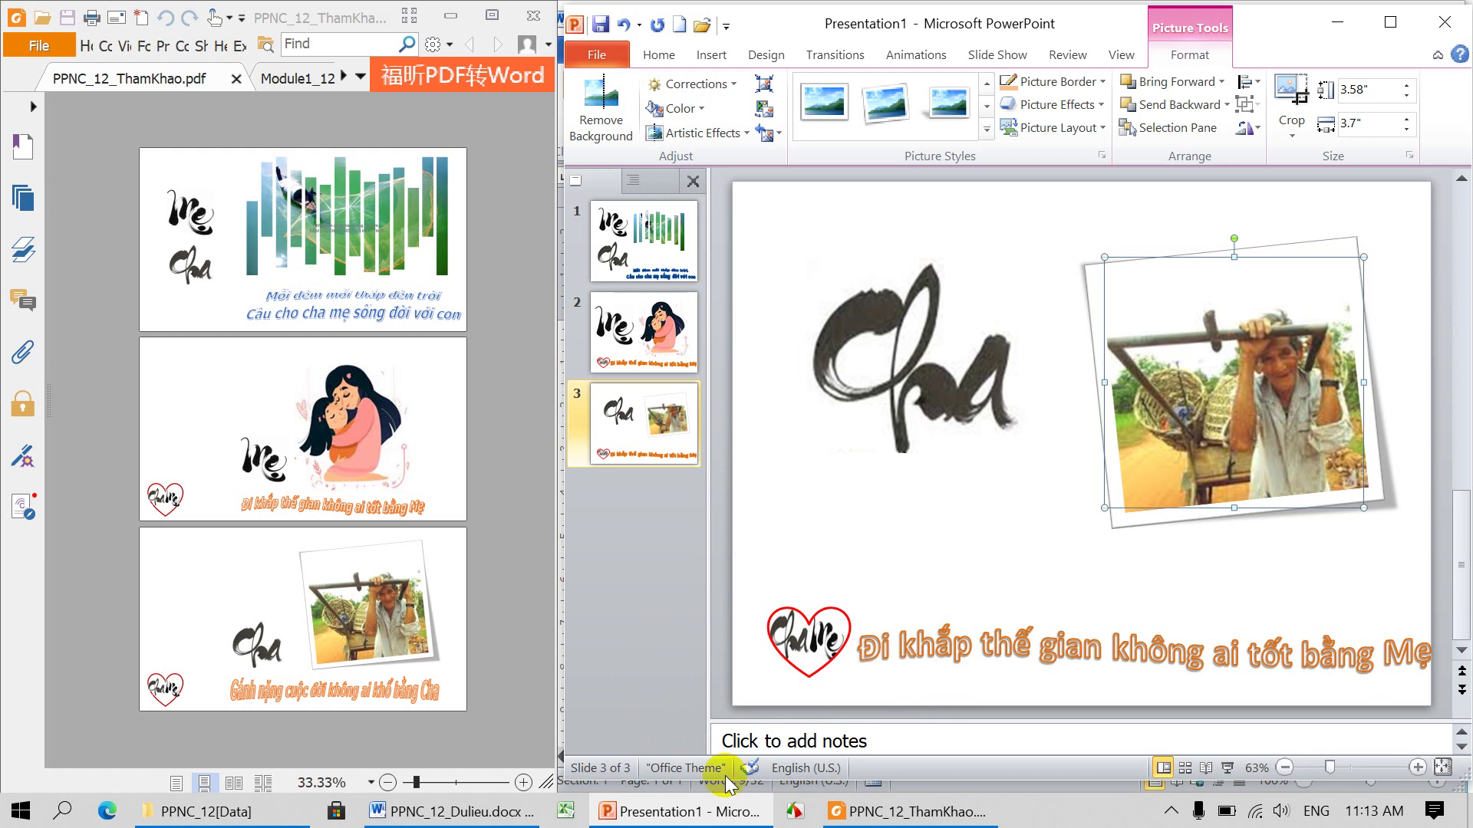
mouse_move(451, 811)
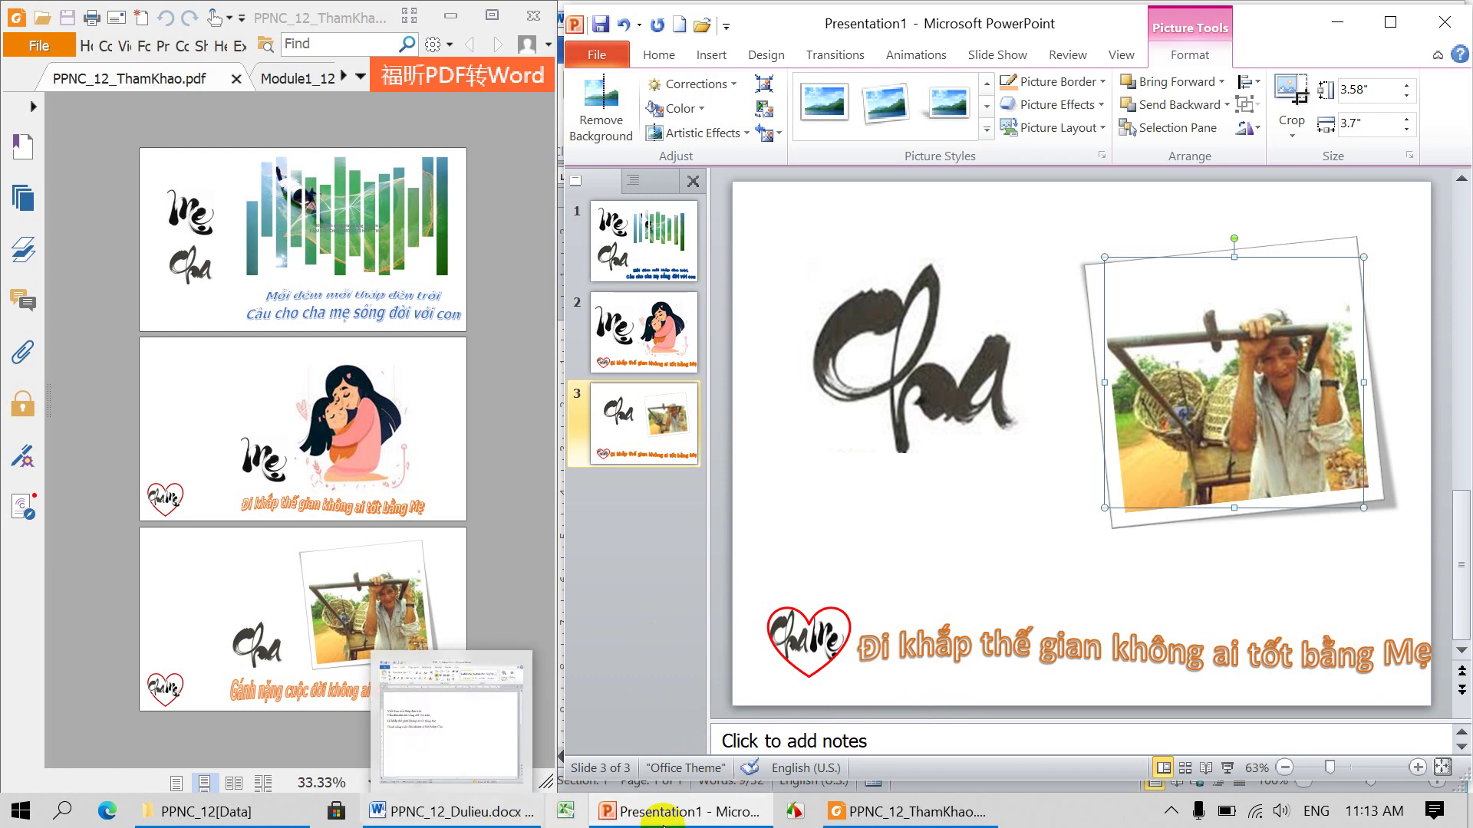
- Copy both verse lines from the Word document and delete slide 3's old caption text
left_click(406, 812)
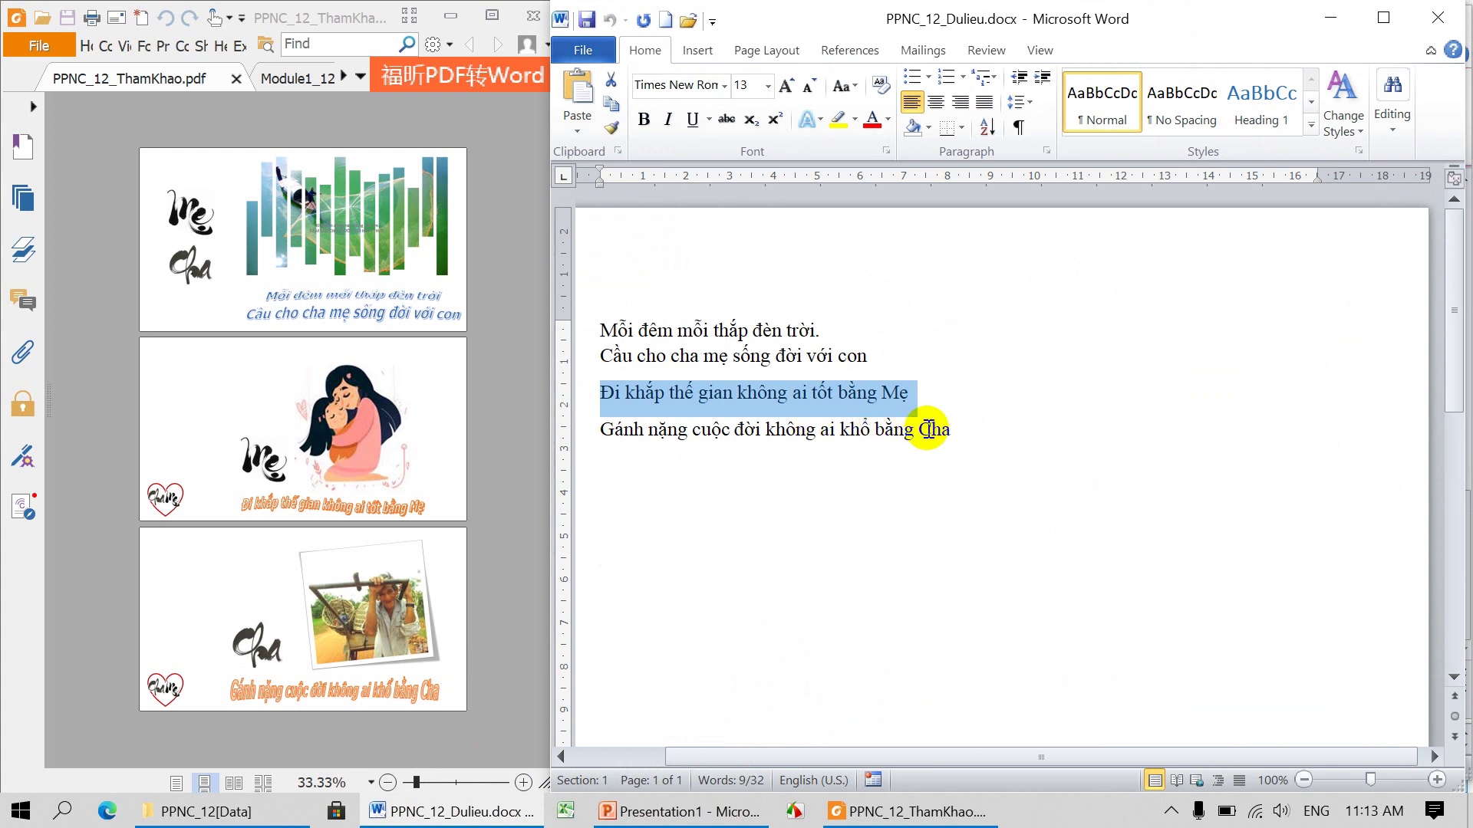
left_click(950, 435, "shift")
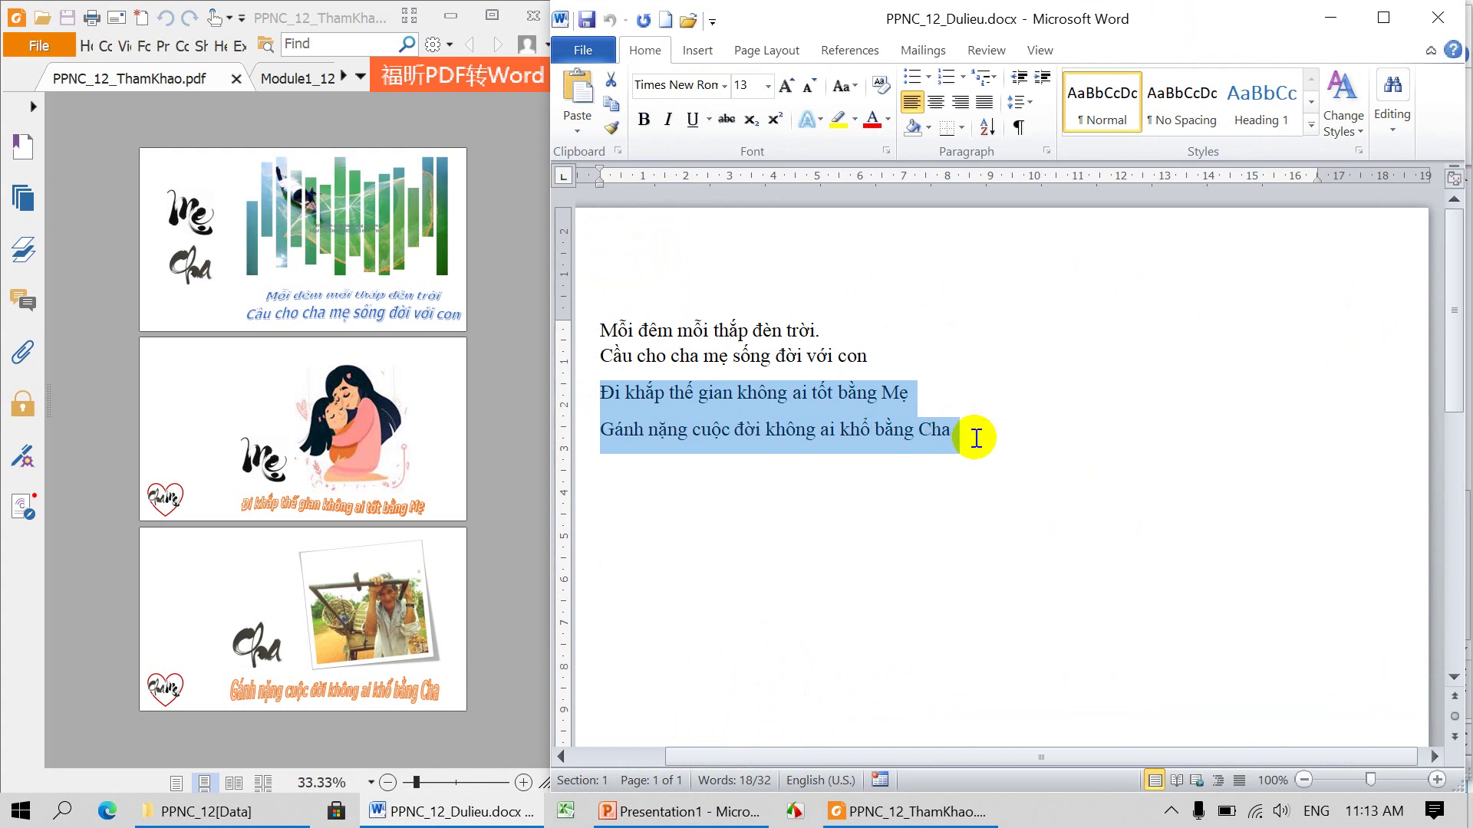
left_click(679, 812)
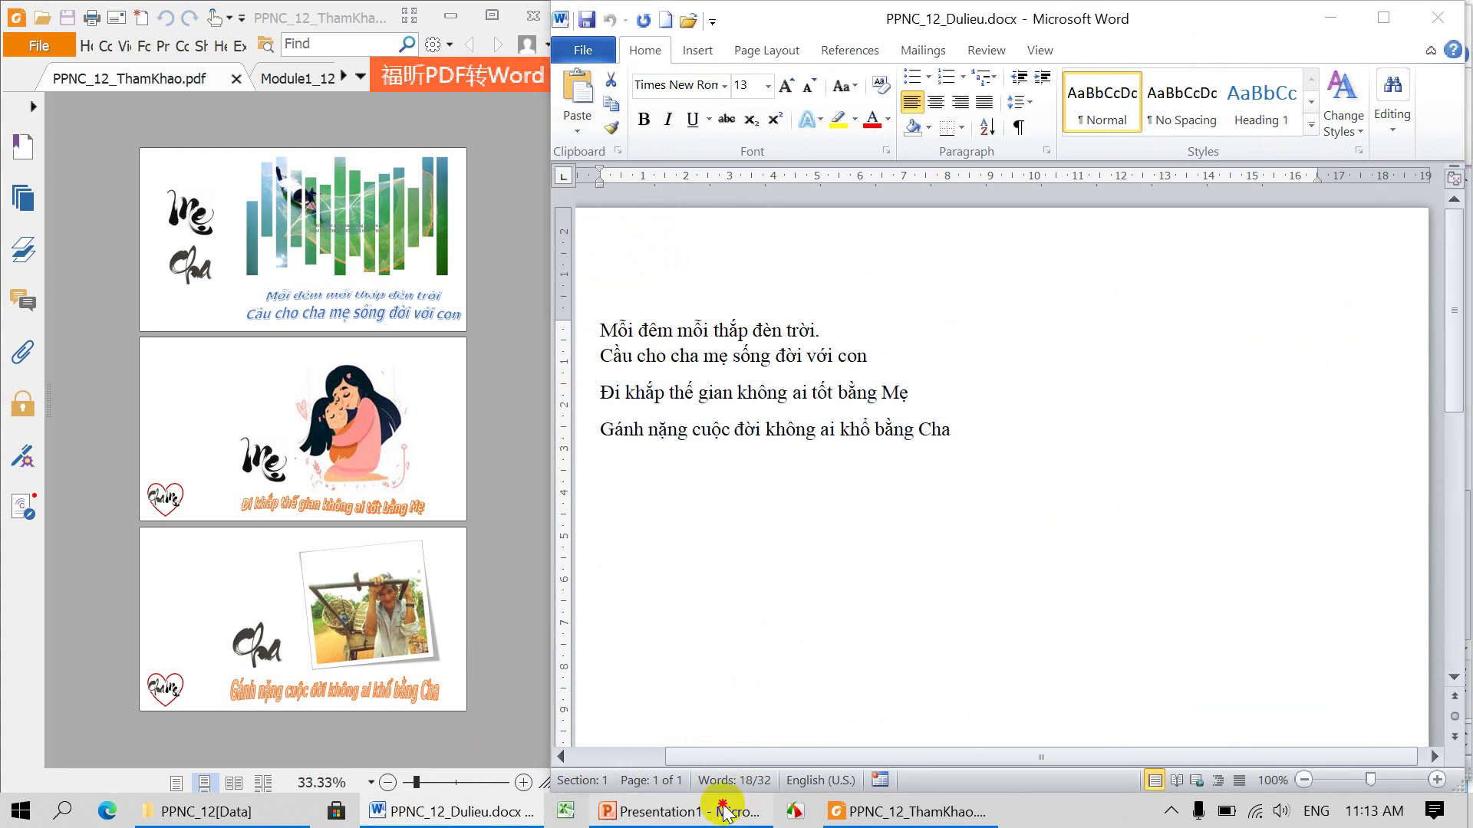
left_click_drag(865, 658, 1343, 642)
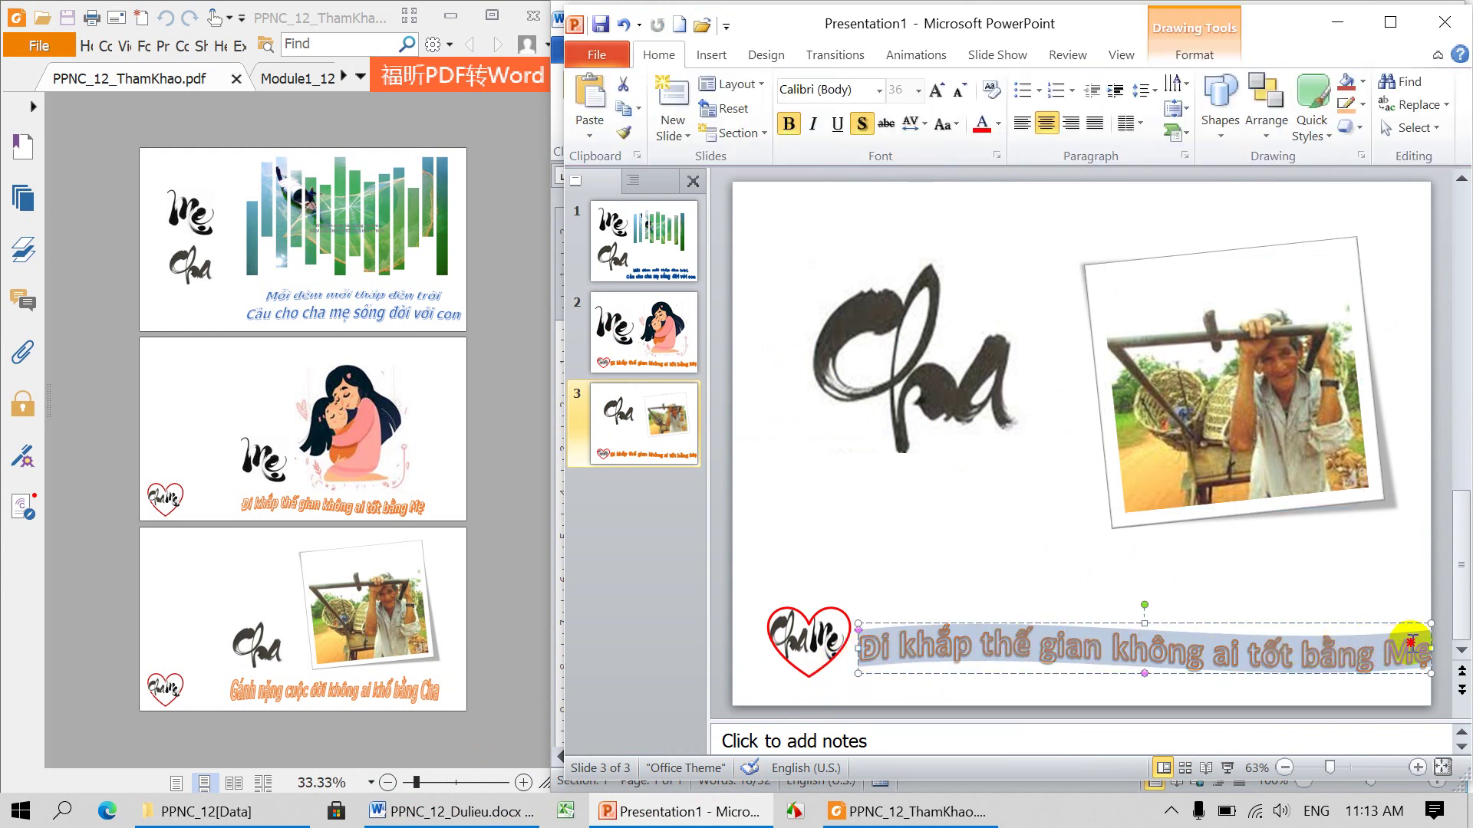
left_click_drag(1343, 643, 1416, 641)
key("Delete")
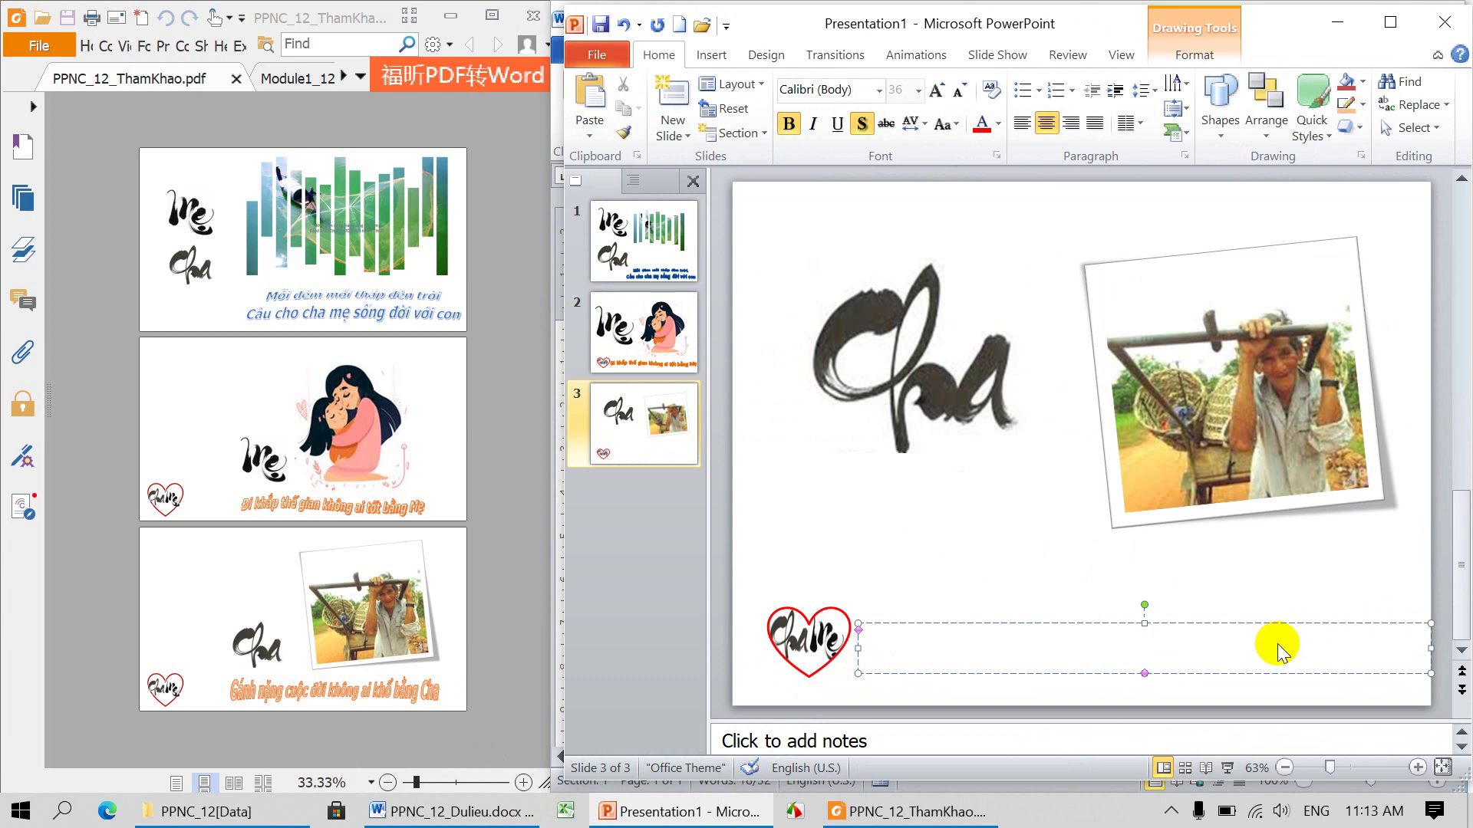
- Paste the verses as plain text, move the box beside the heart logo, and show slide 2
right_click(1132, 646)
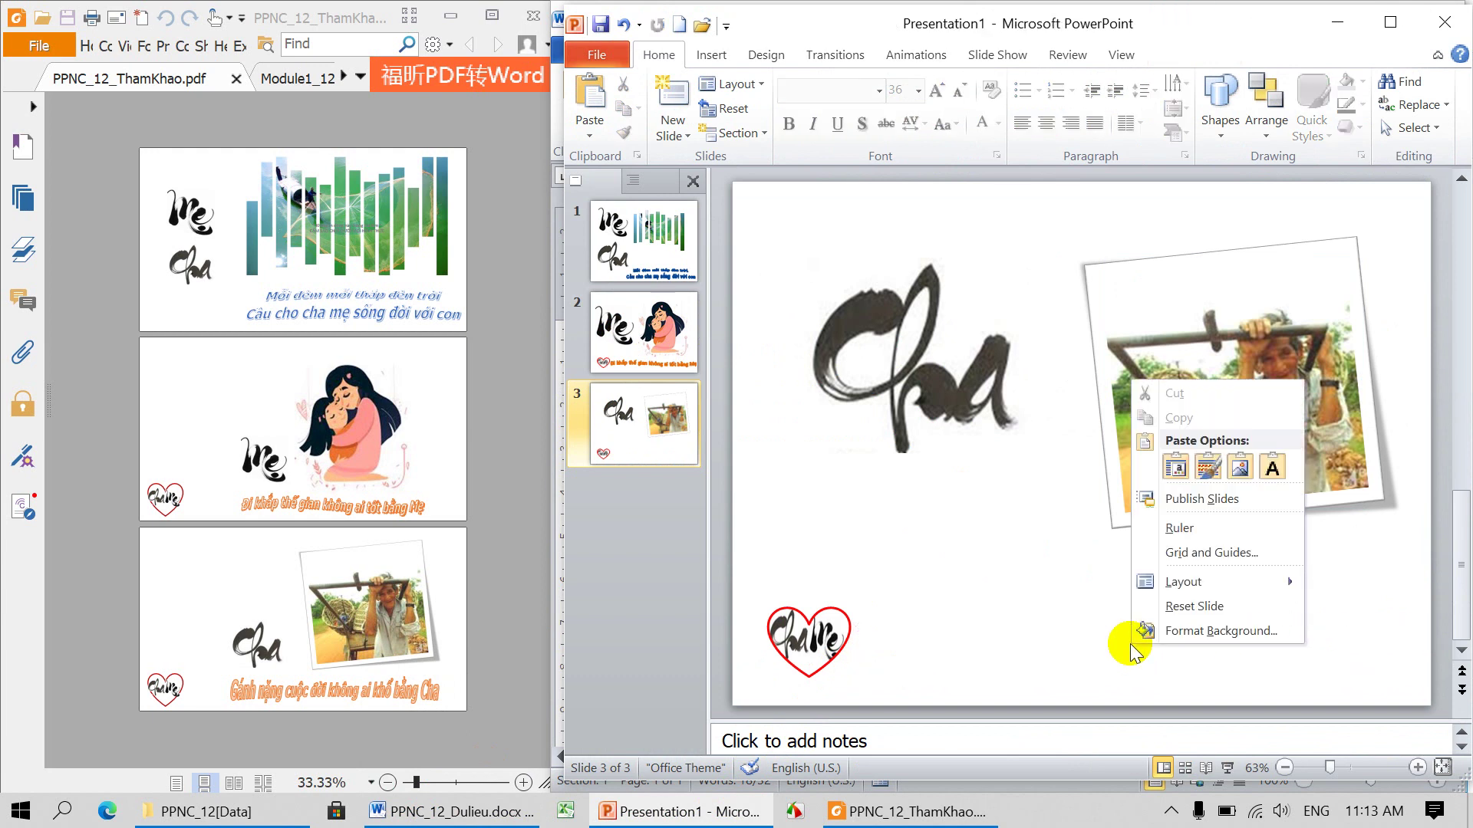
left_click(1268, 470)
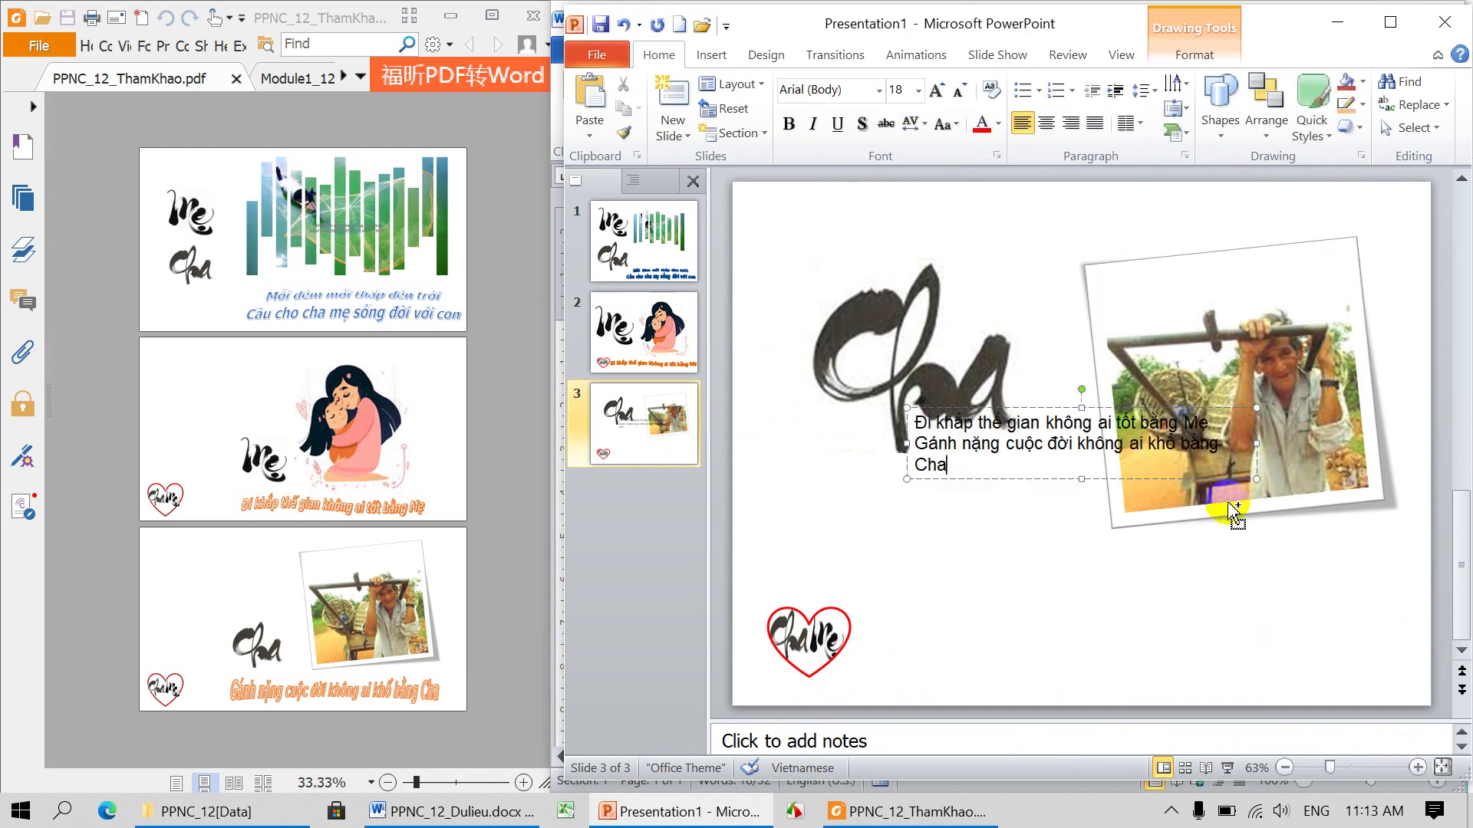
key("ctrl+z")
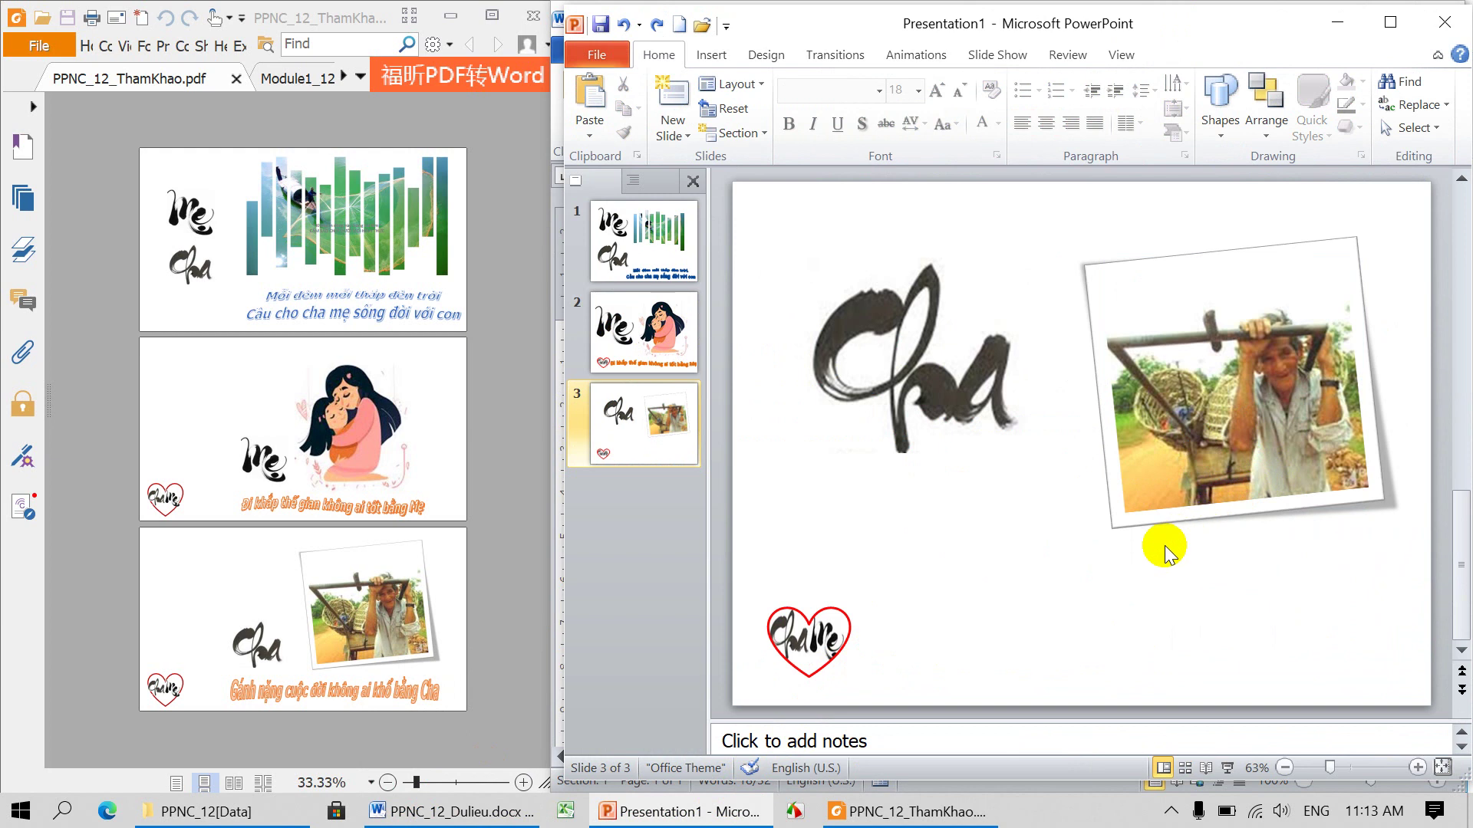
key("ctrl+v")
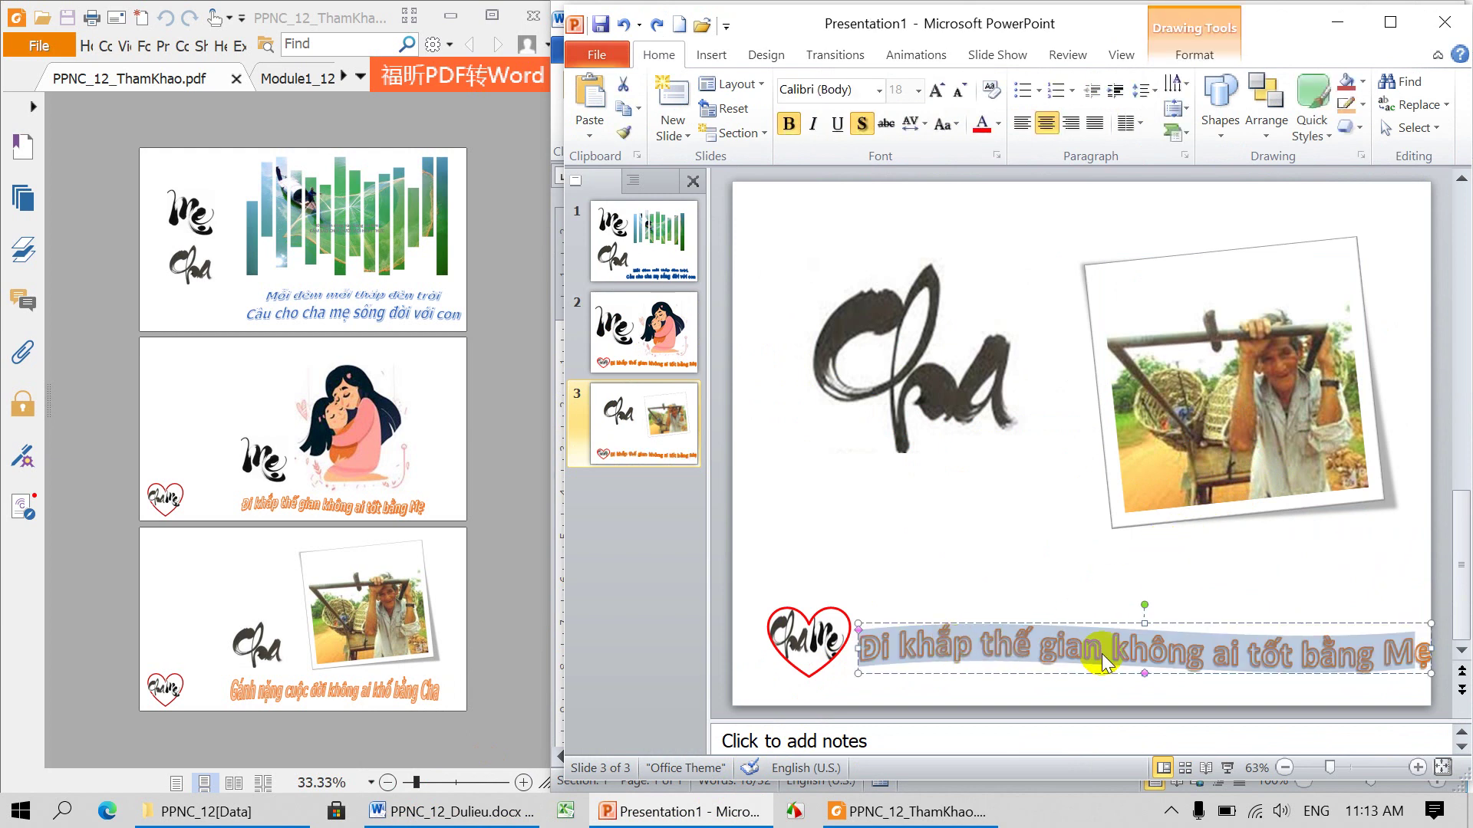
key("ctrl+v")
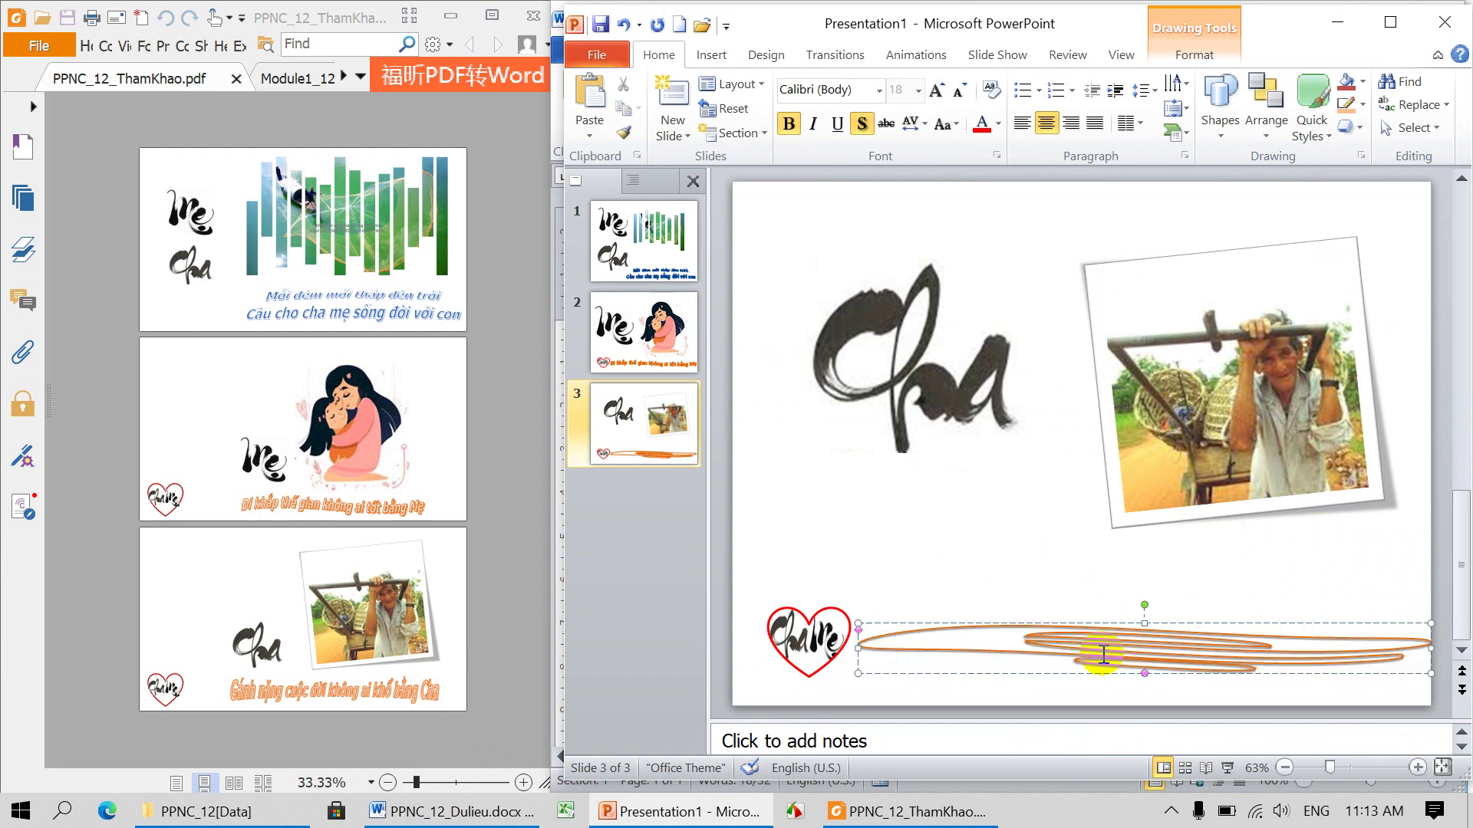
key("ctrl+z")
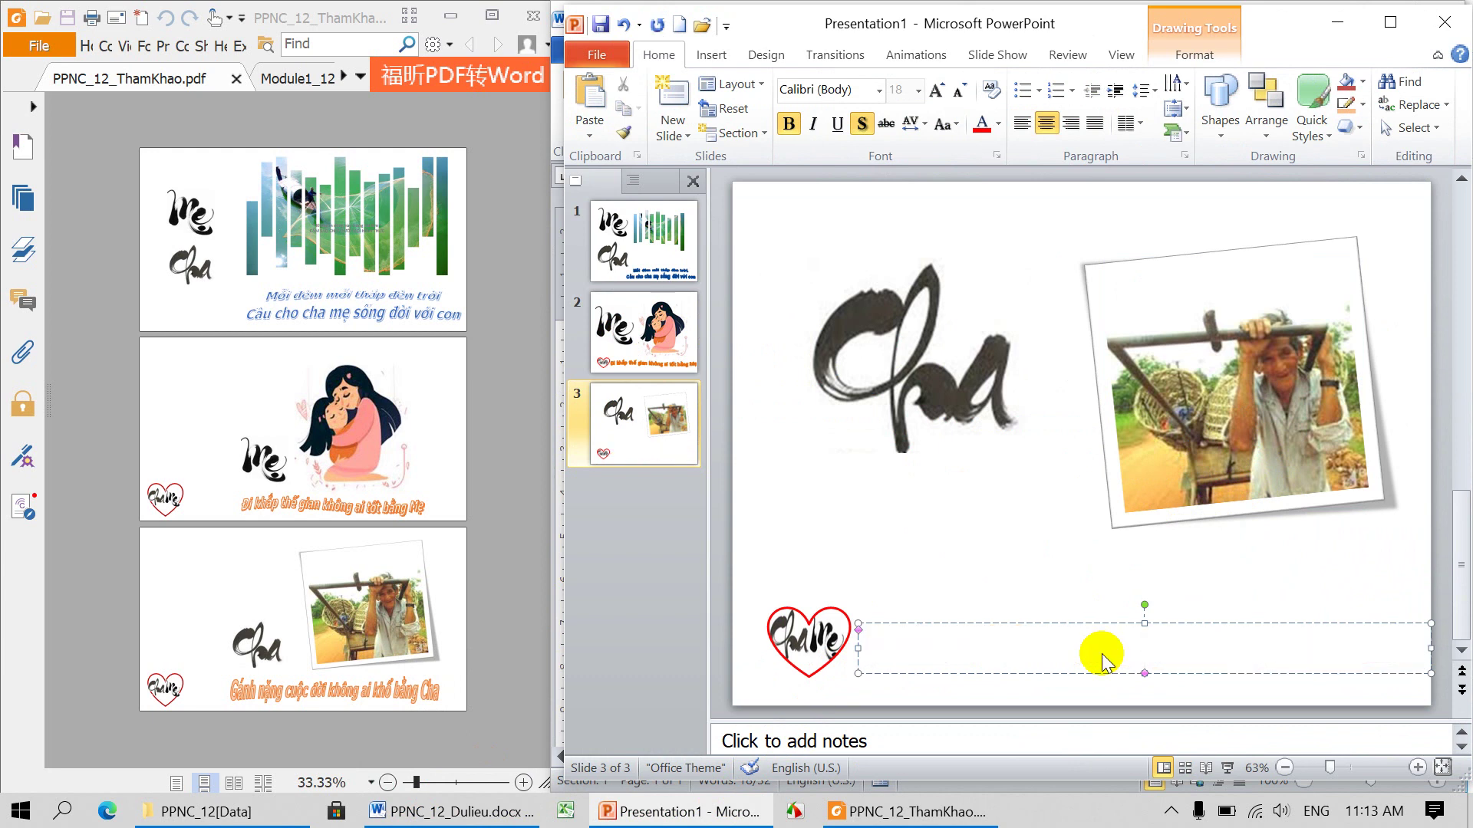
right_click(1030, 650)
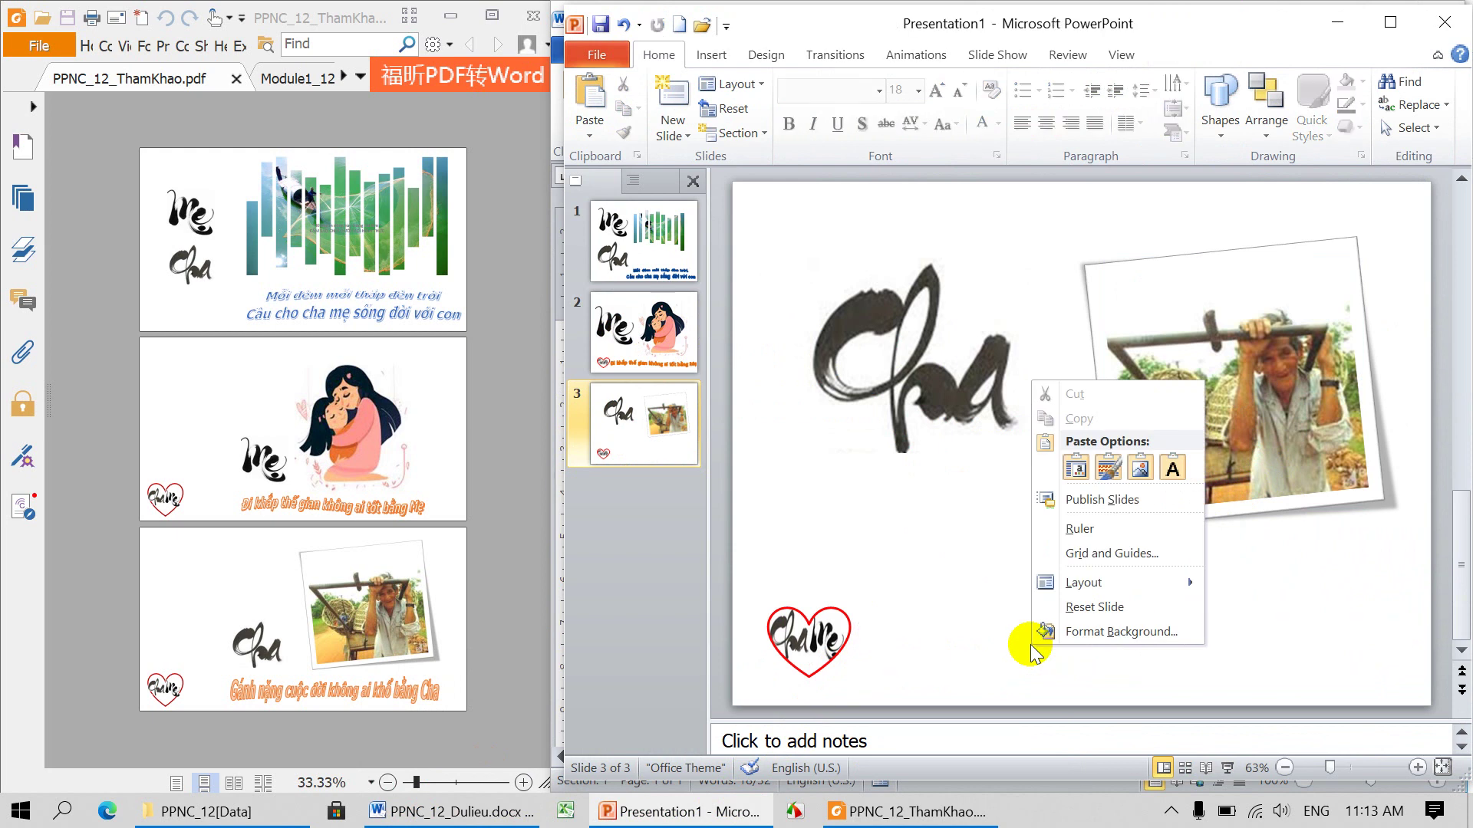
left_click(1173, 472)
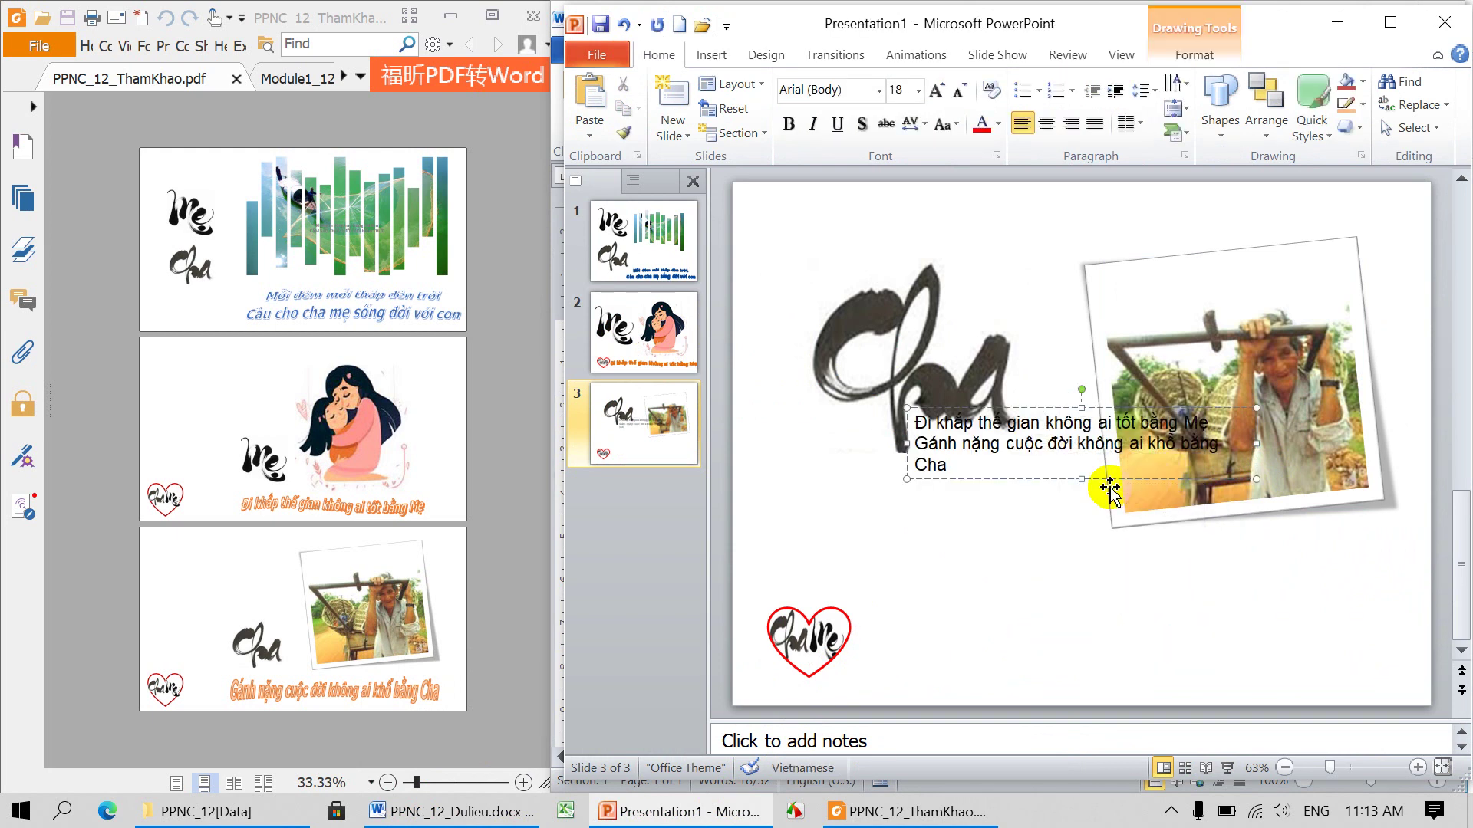
left_click_drag(1043, 480, 1043, 672)
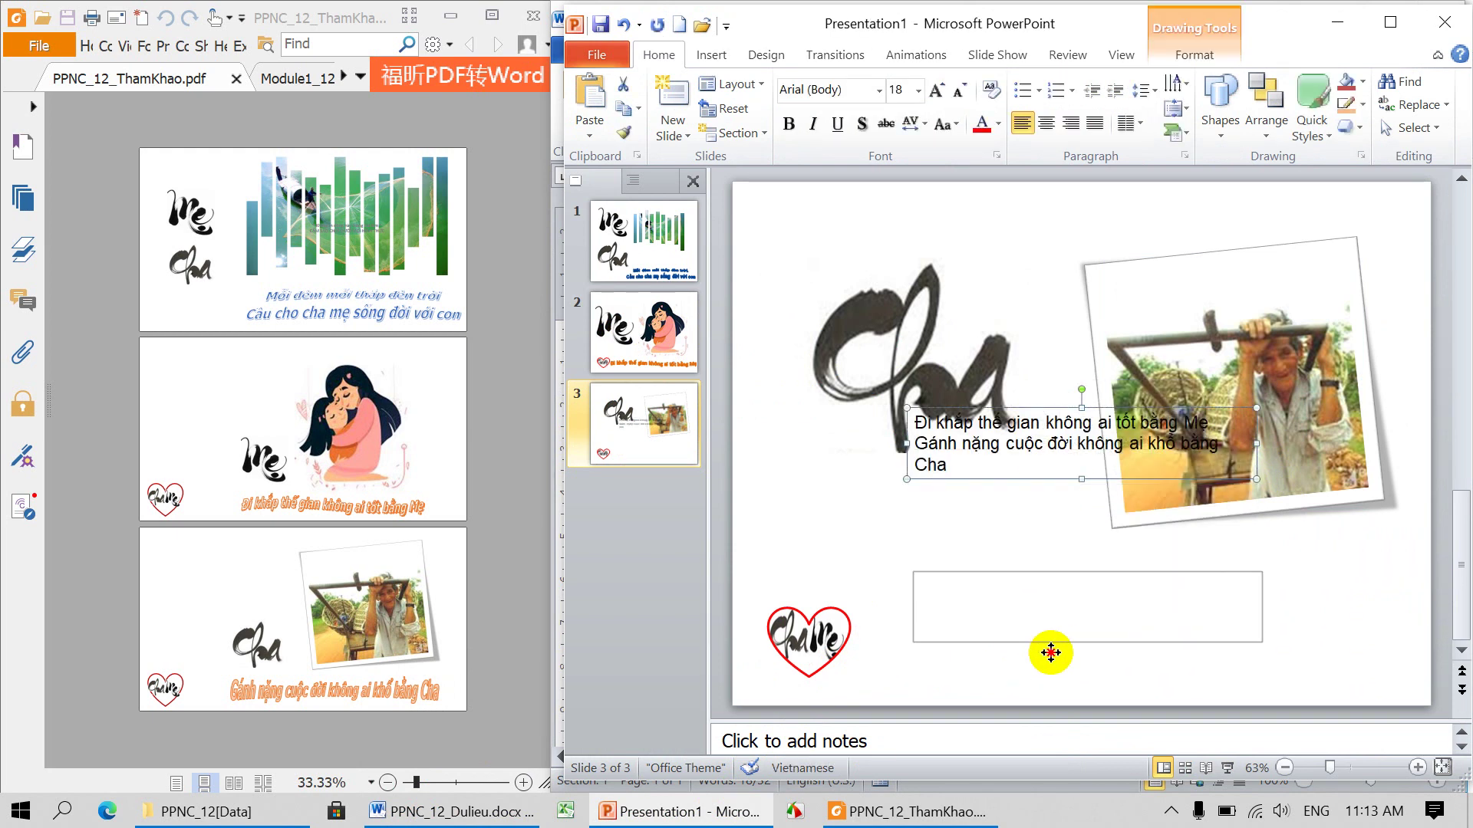
left_click(350, 503)
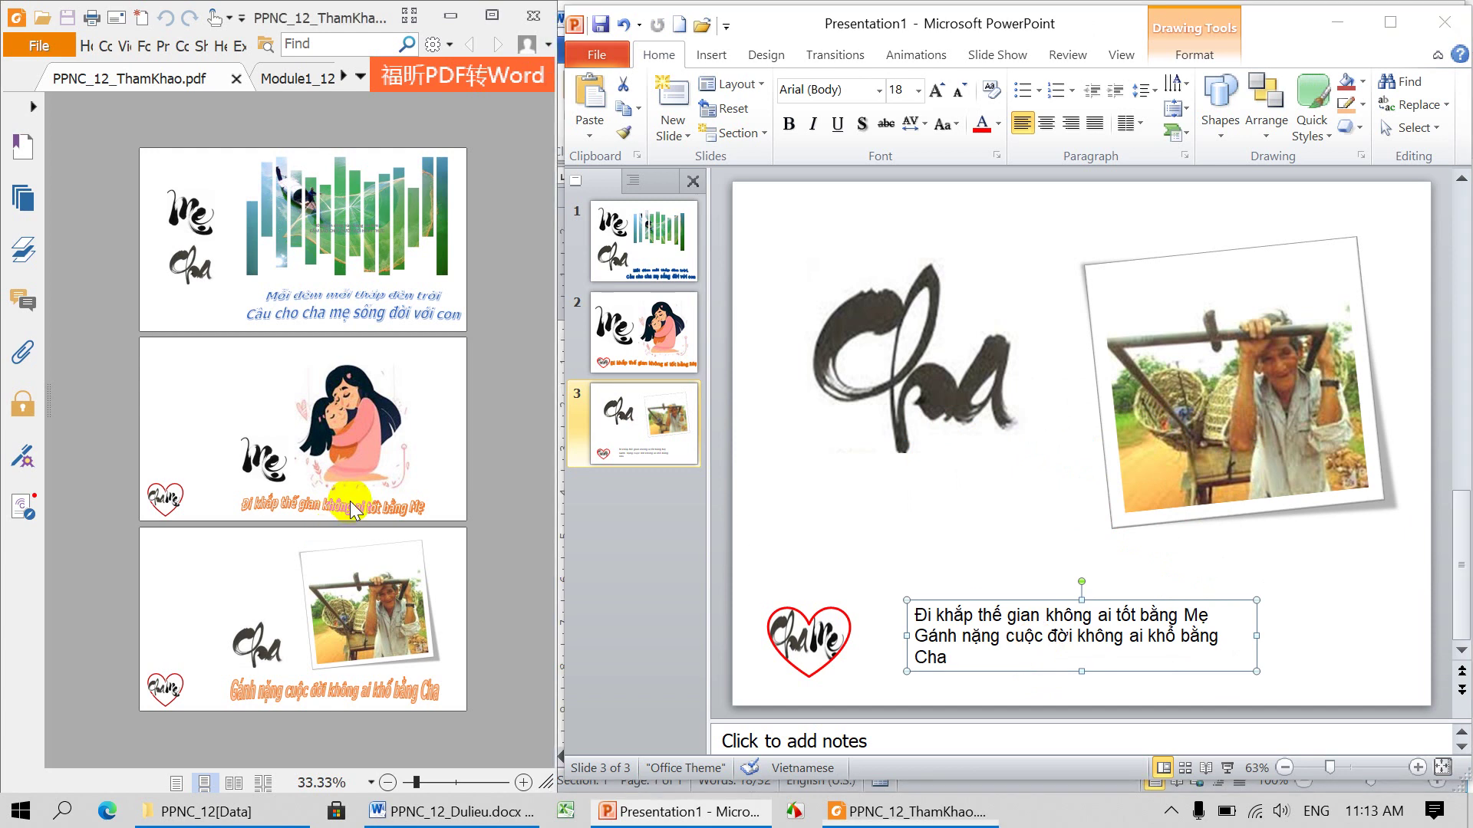
- Delete the verse line ending in Mẹ, leaving only the Cha line on slide 3
left_click(646, 364)
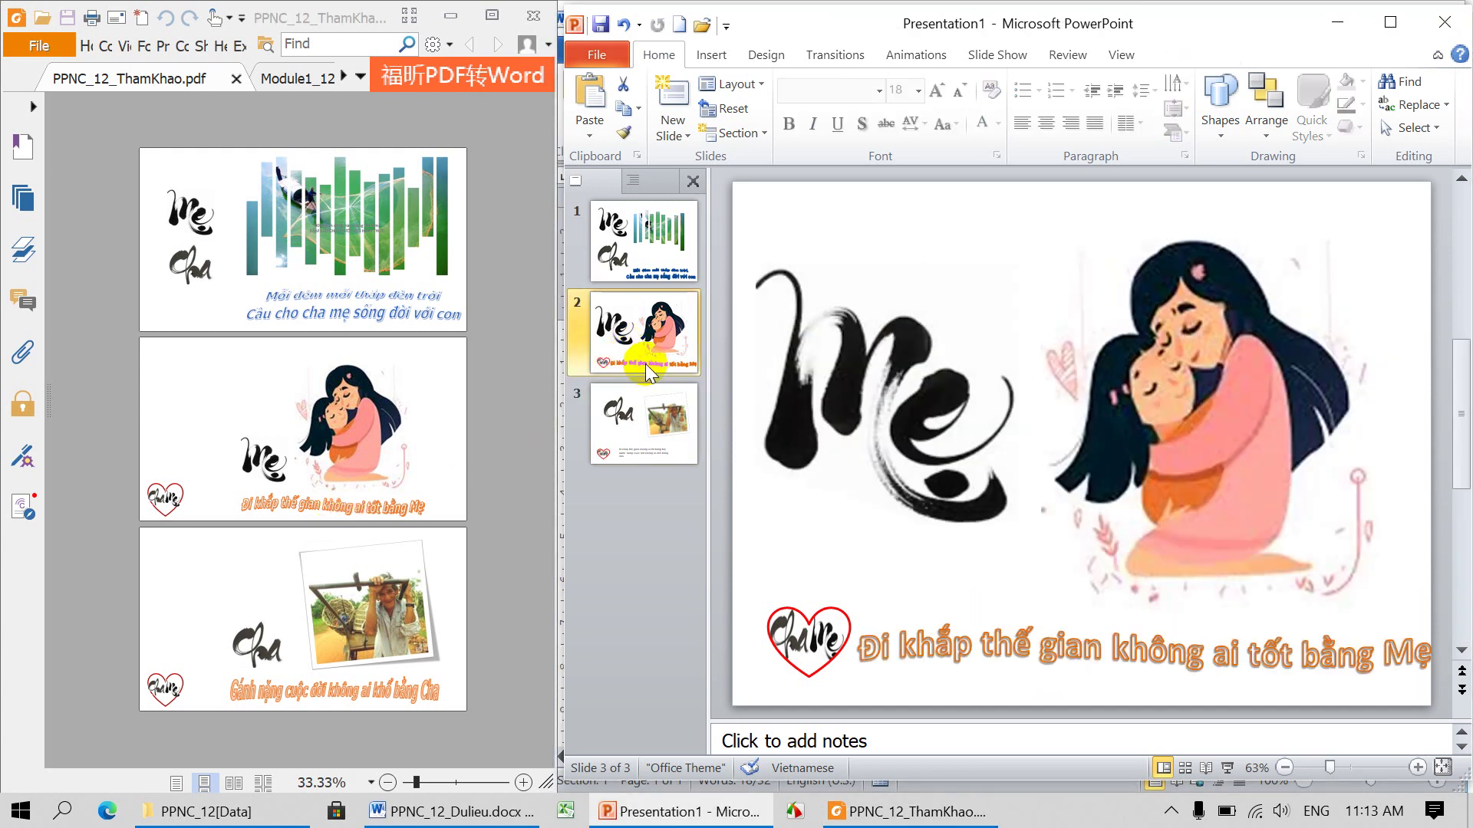
left_click(916, 648)
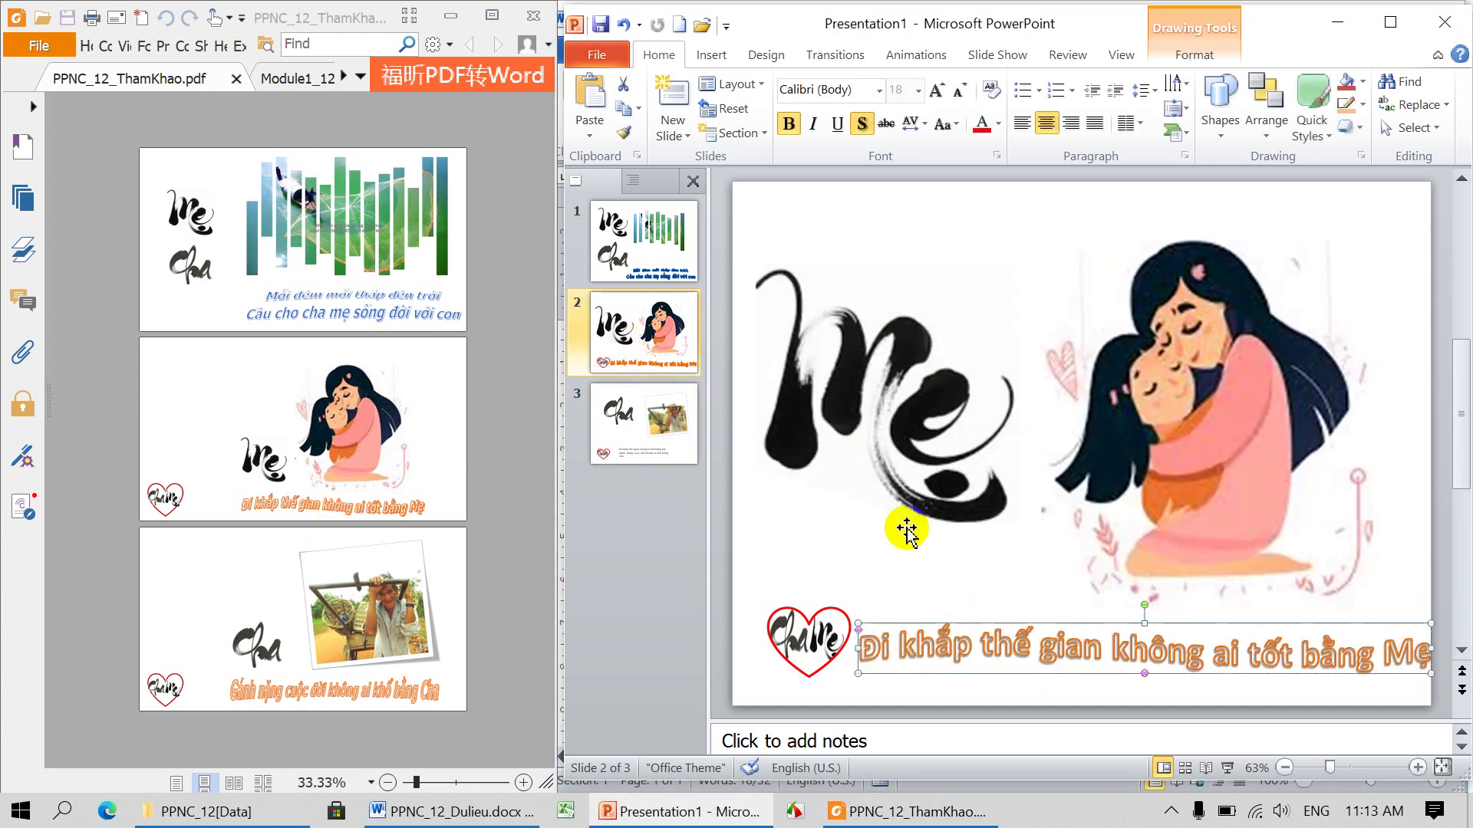
left_click(625, 136)
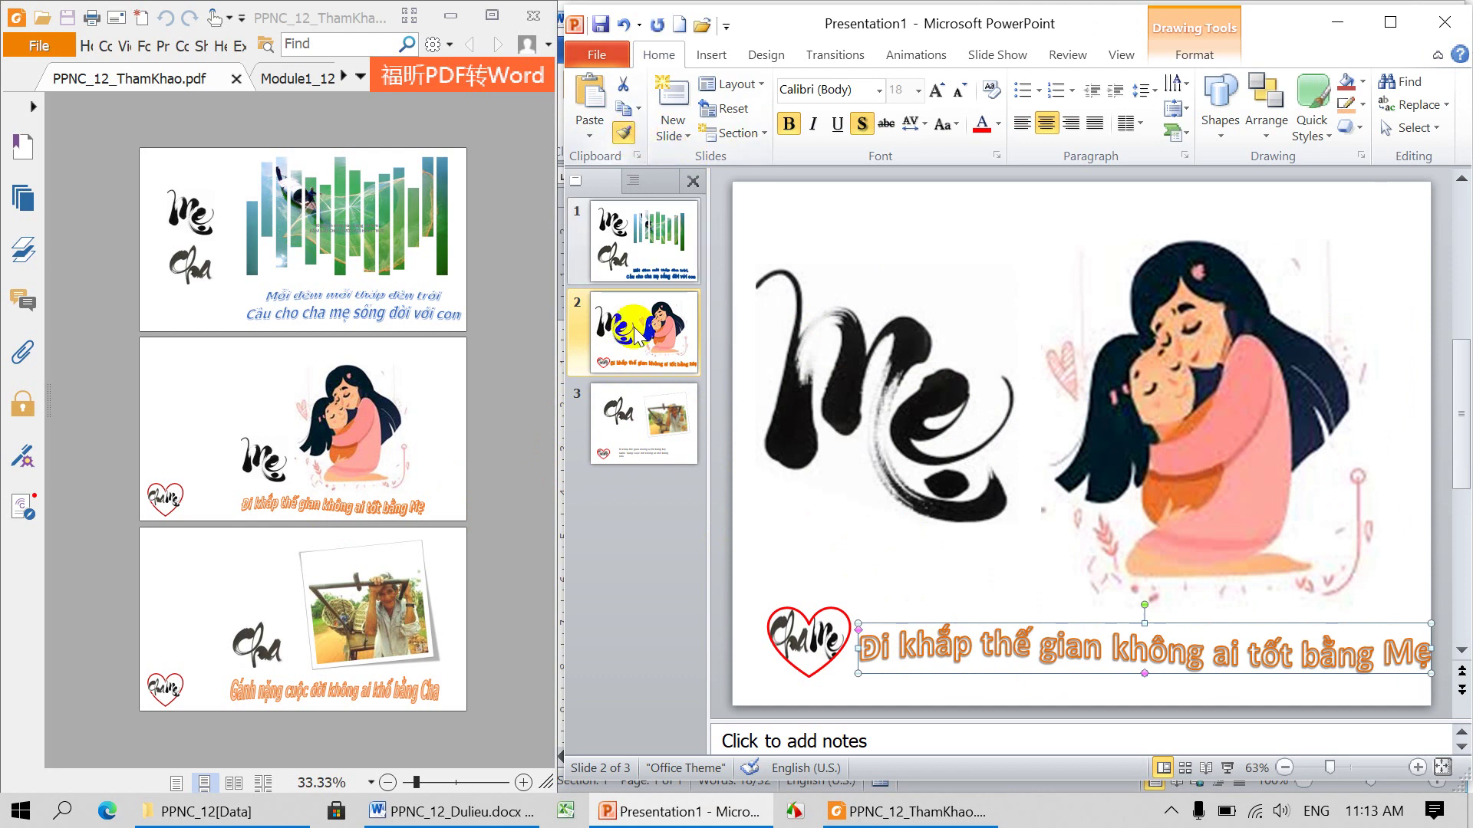
left_click(636, 418)
left_click(935, 644)
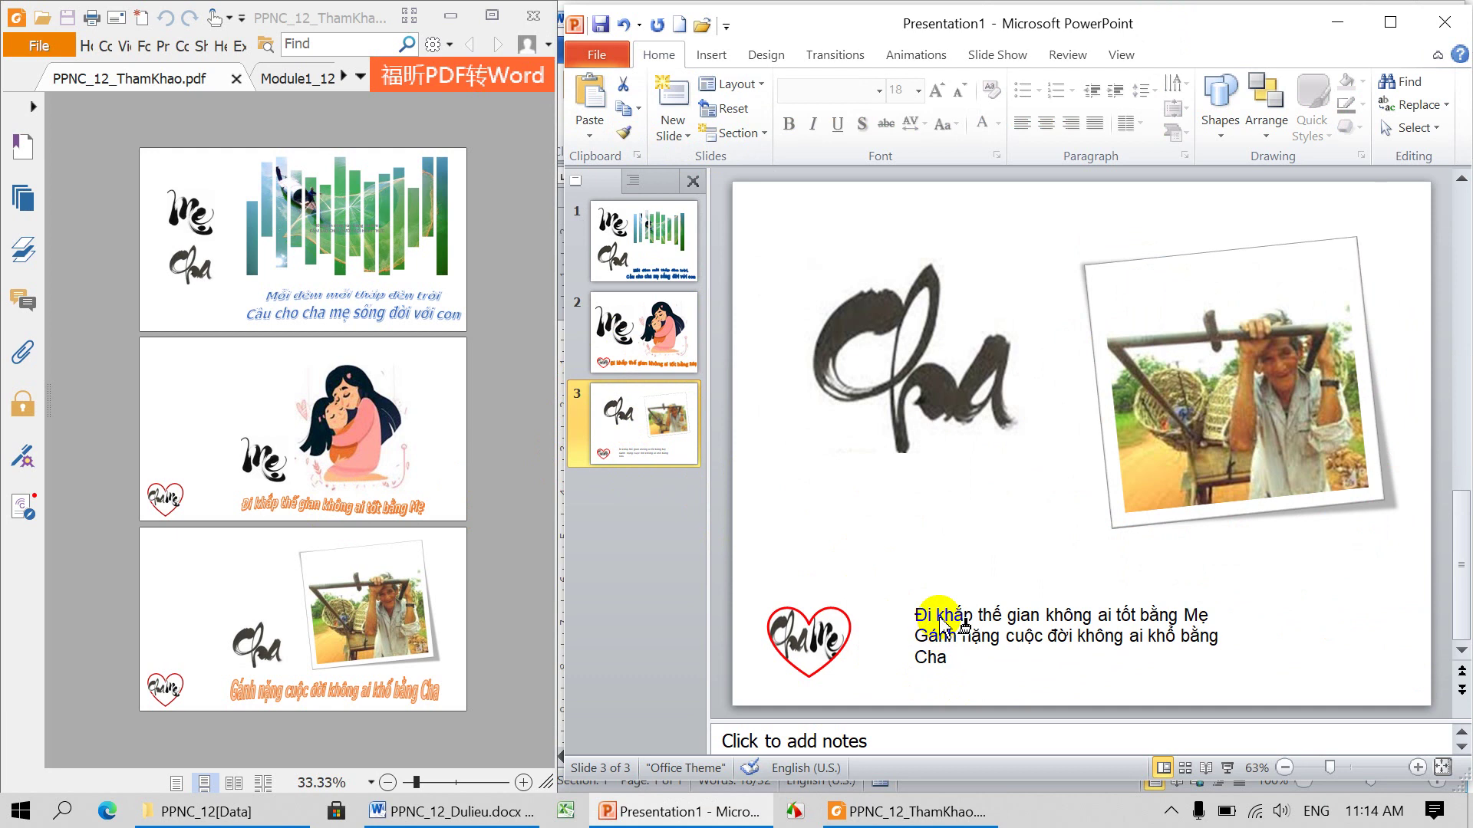
left_click_drag(937, 654, 940, 617)
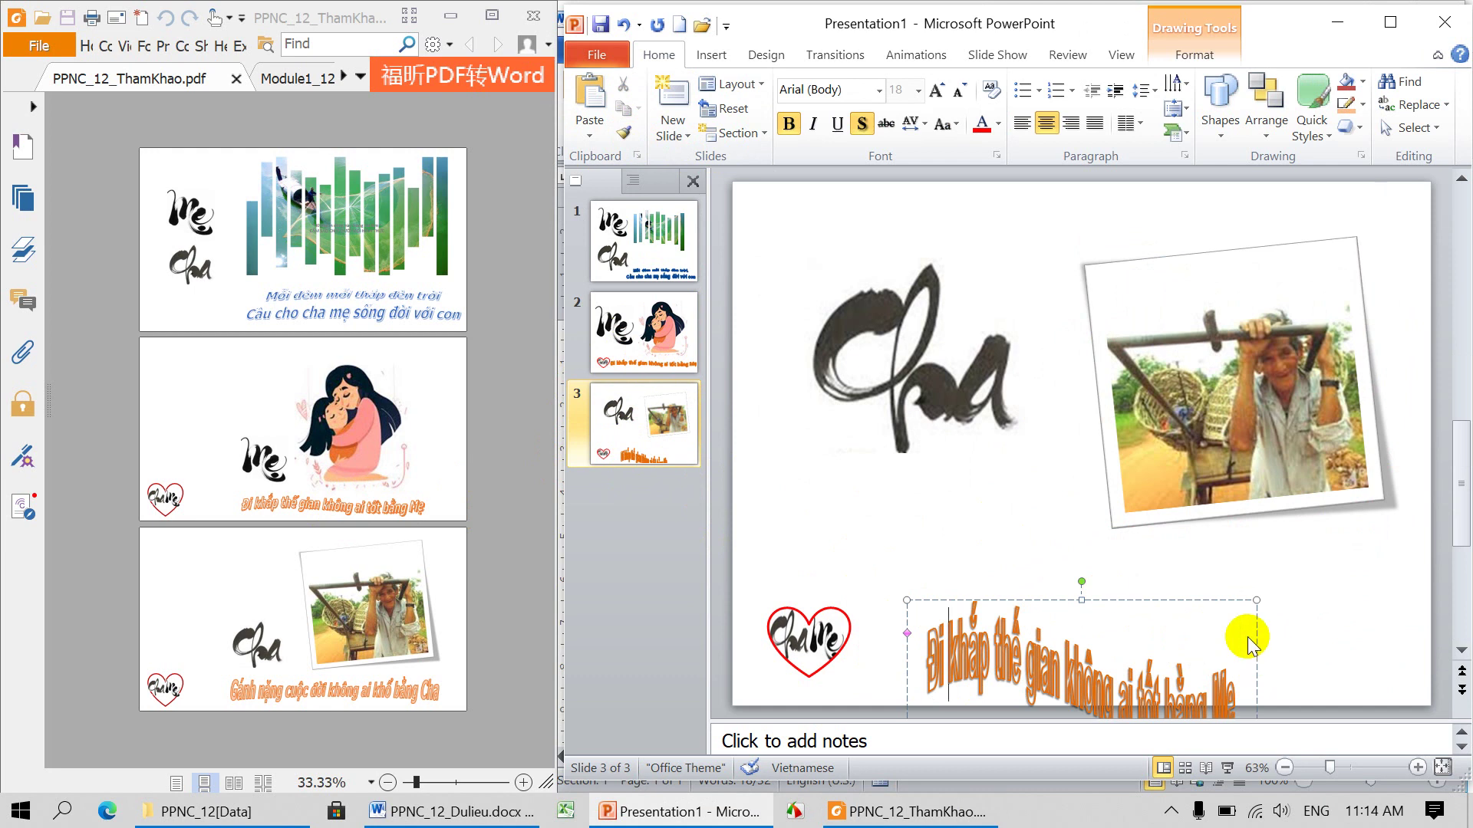
key("ctrl+z")
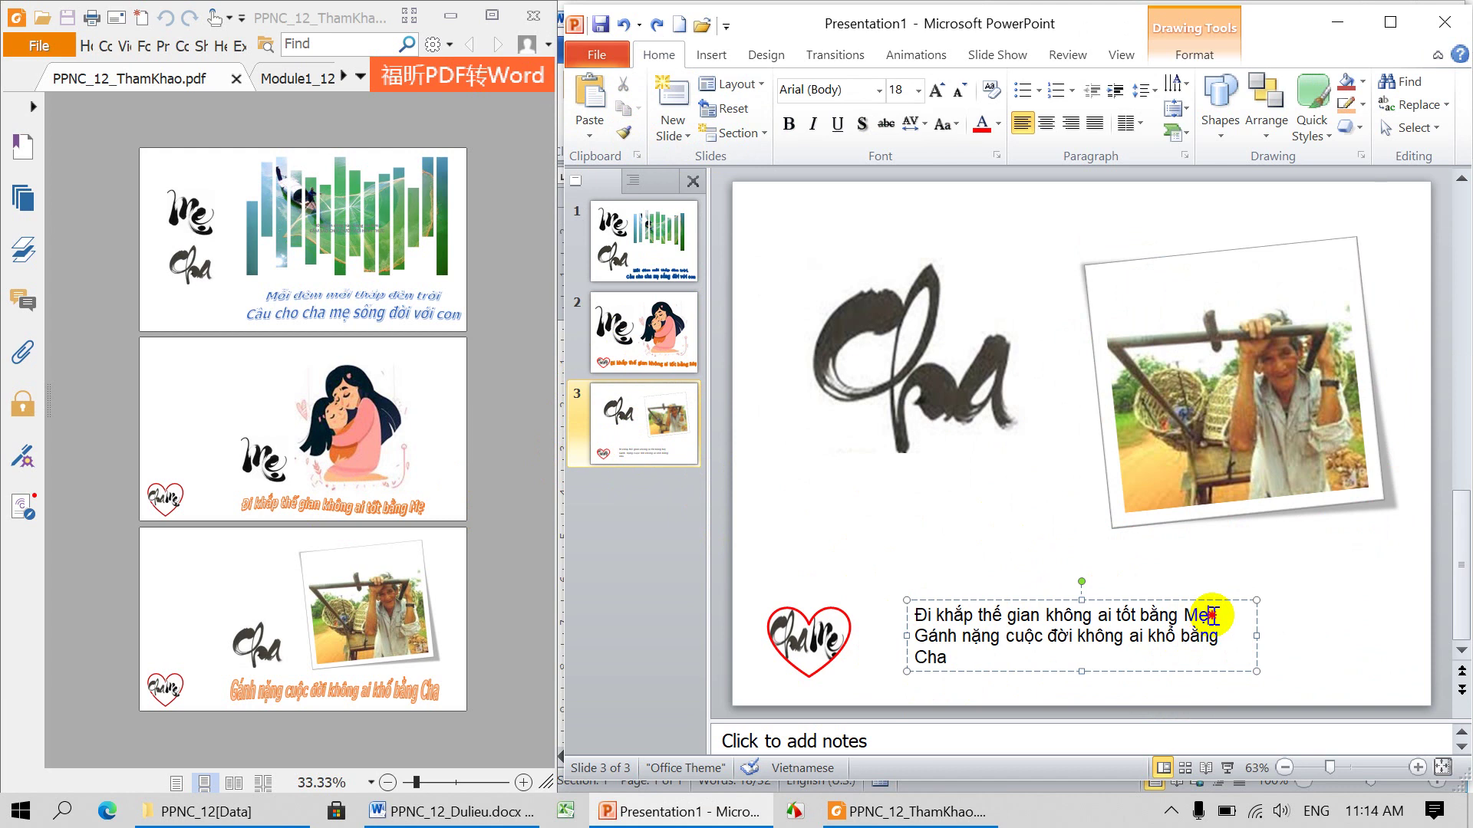
left_click_drag(1211, 616, 919, 618)
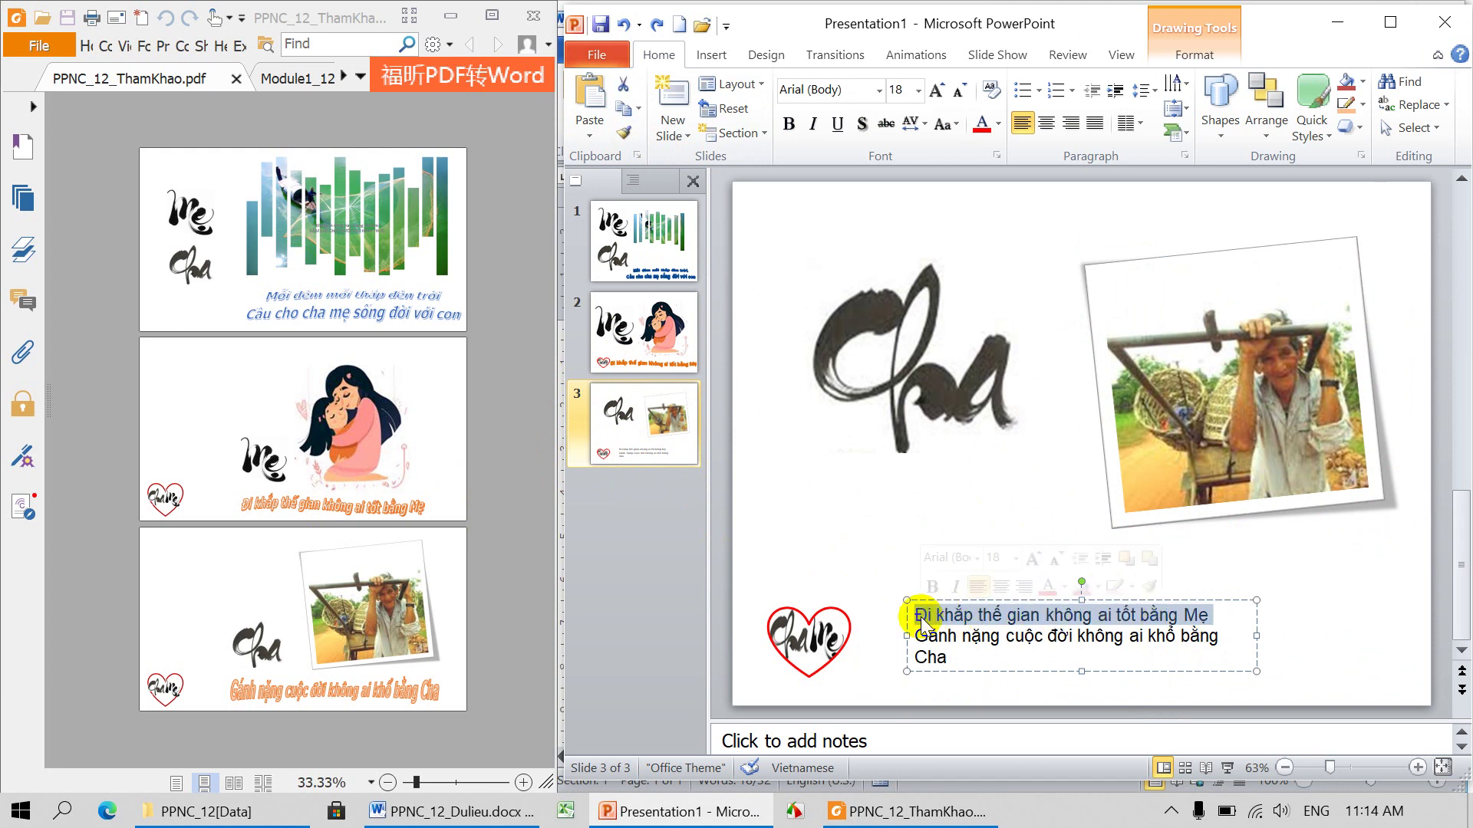
key("Delete")
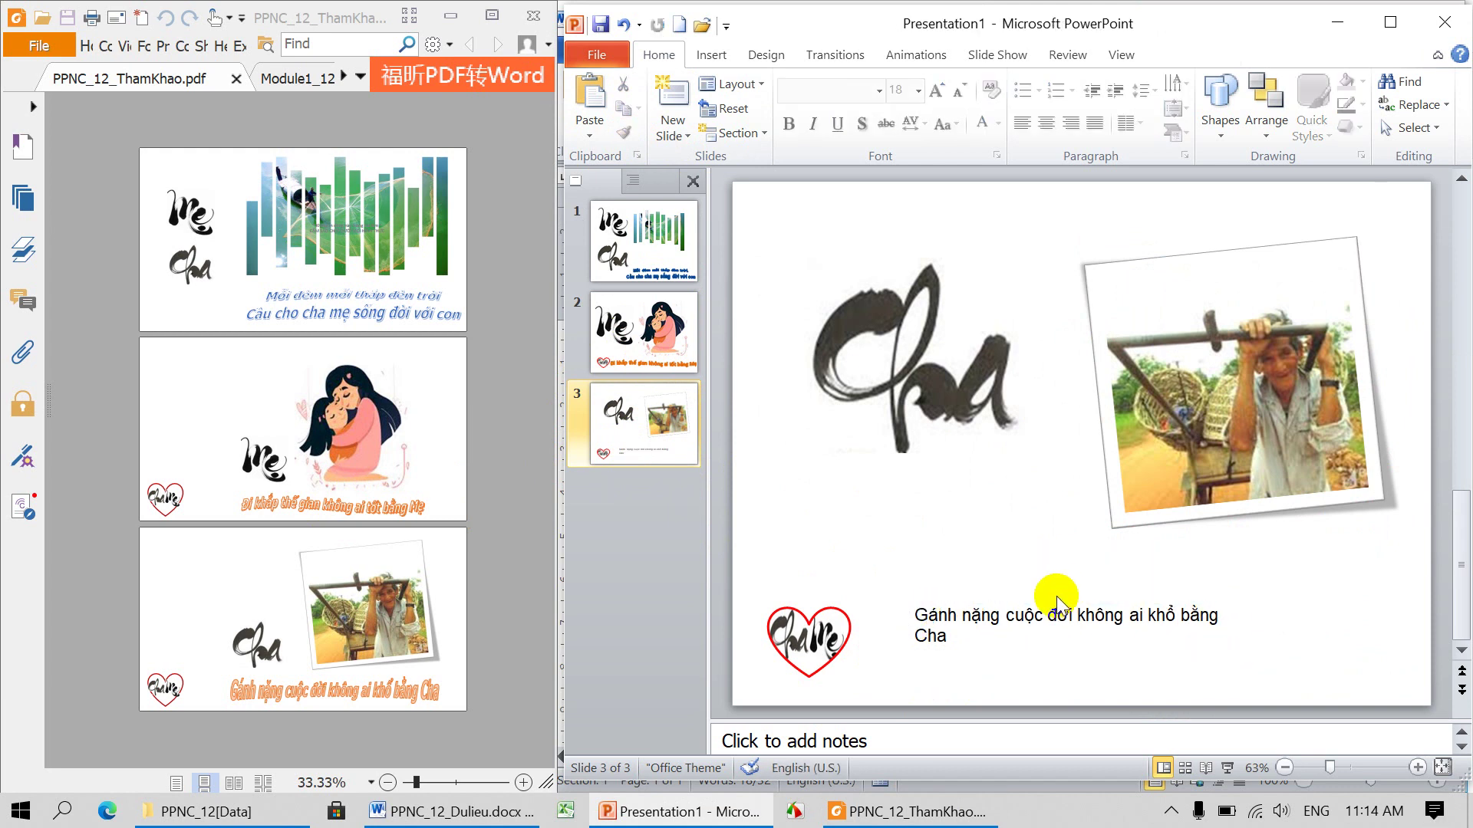
- Apply slide 2's orange WordArt formatting to the Cha caption and widen it to one line
left_click(604, 357)
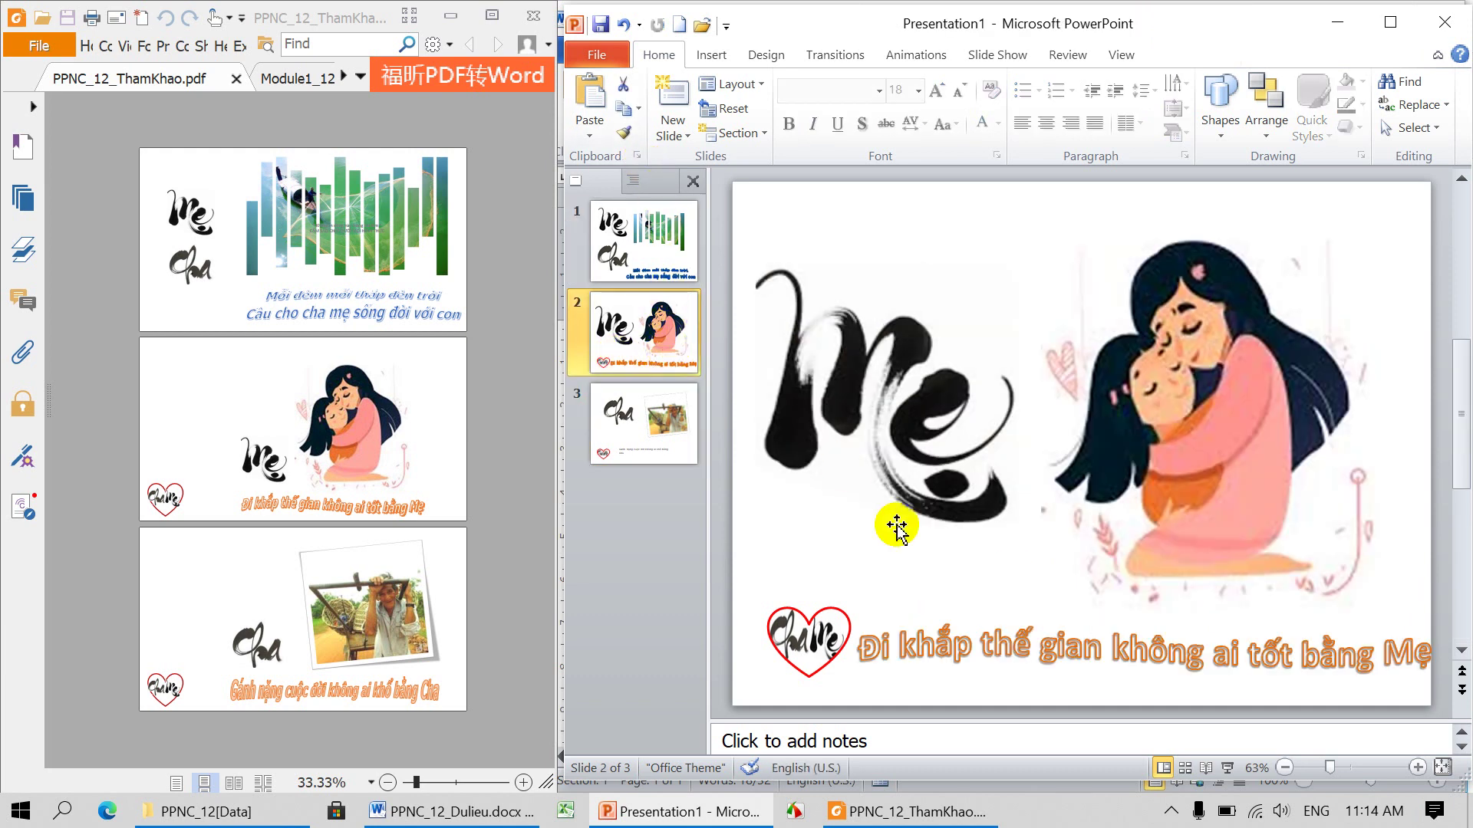
left_click(945, 620)
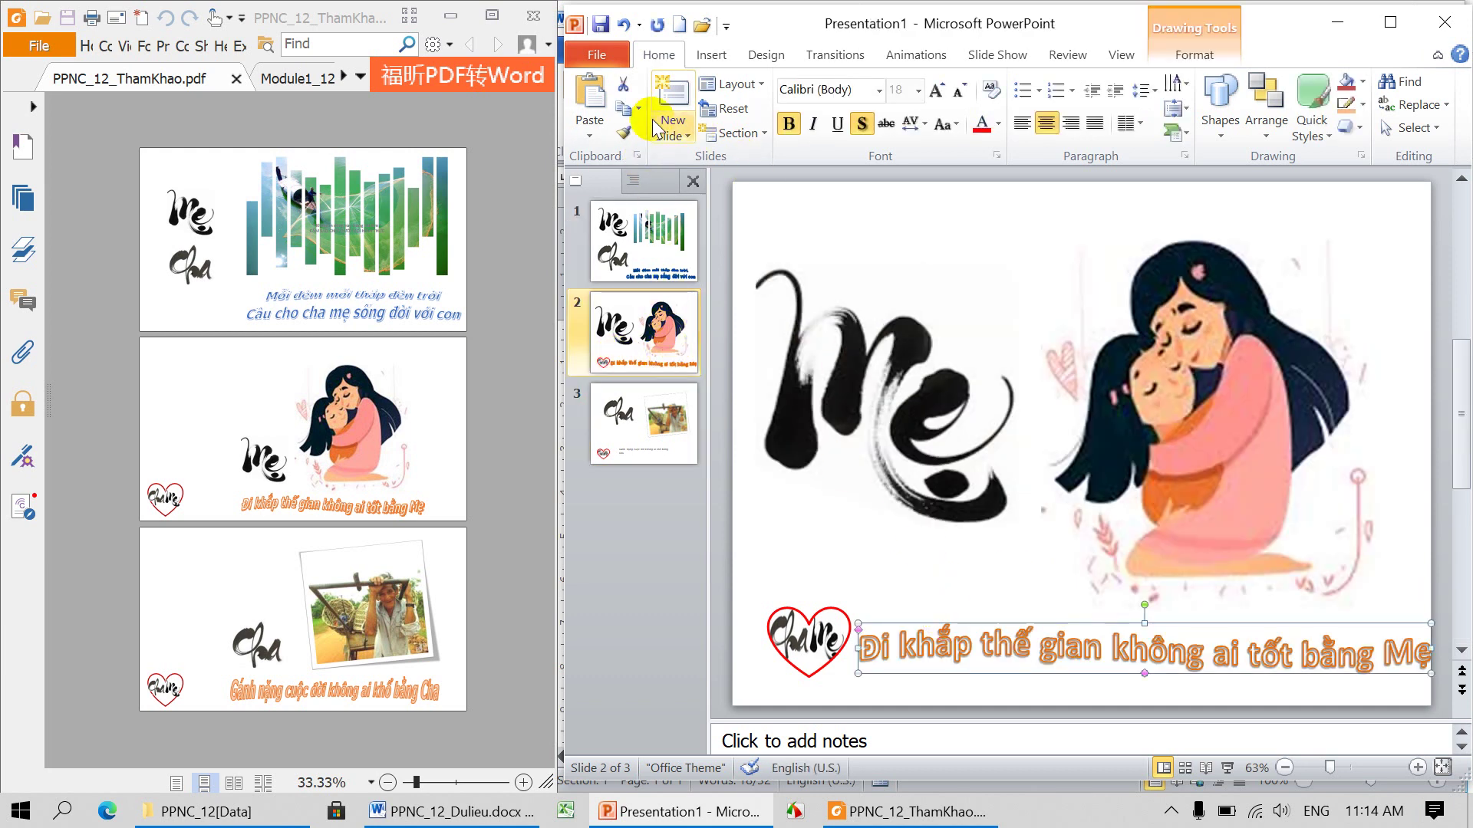
left_click(625, 136)
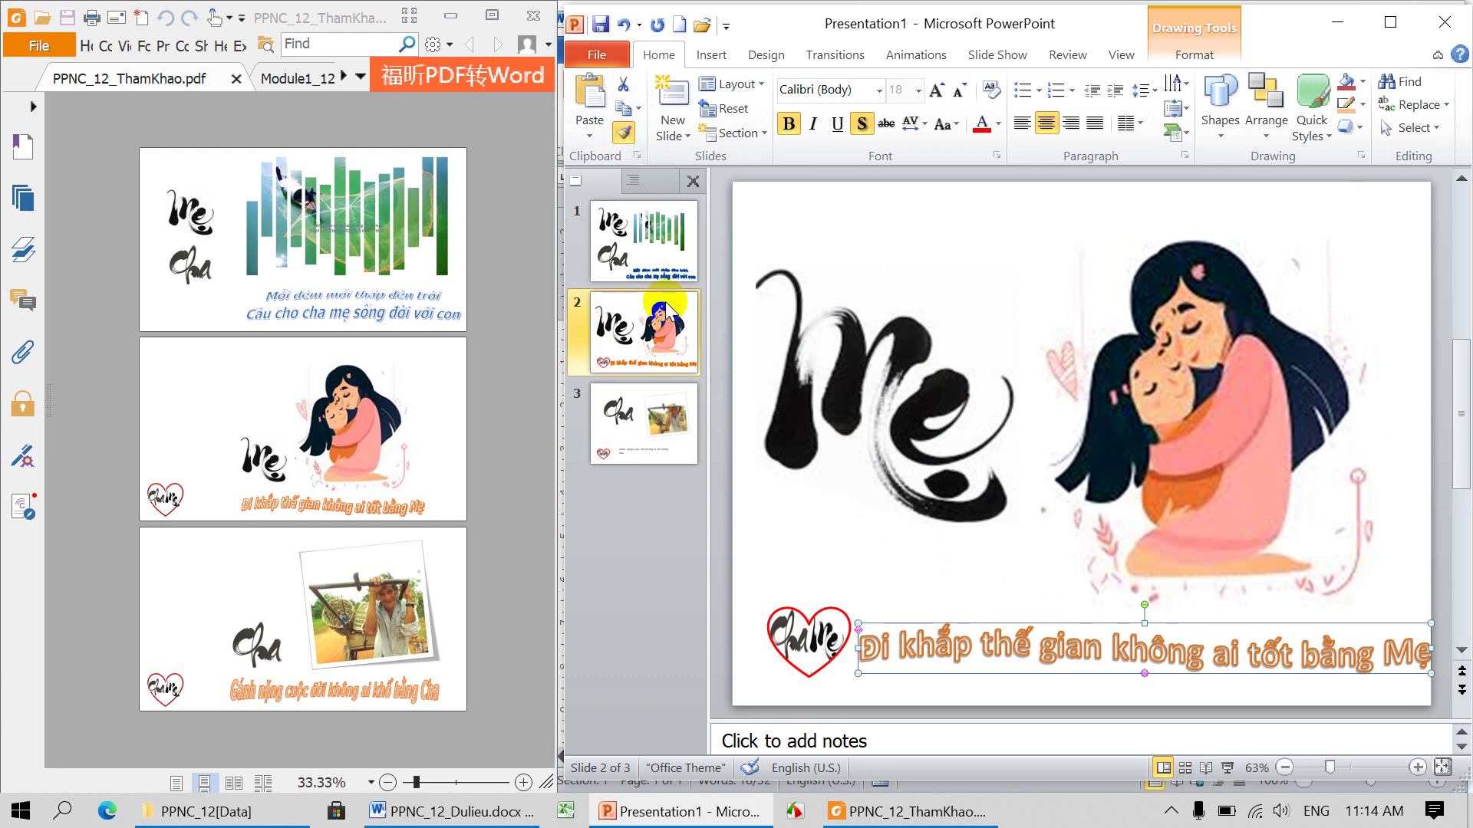
left_click(659, 445)
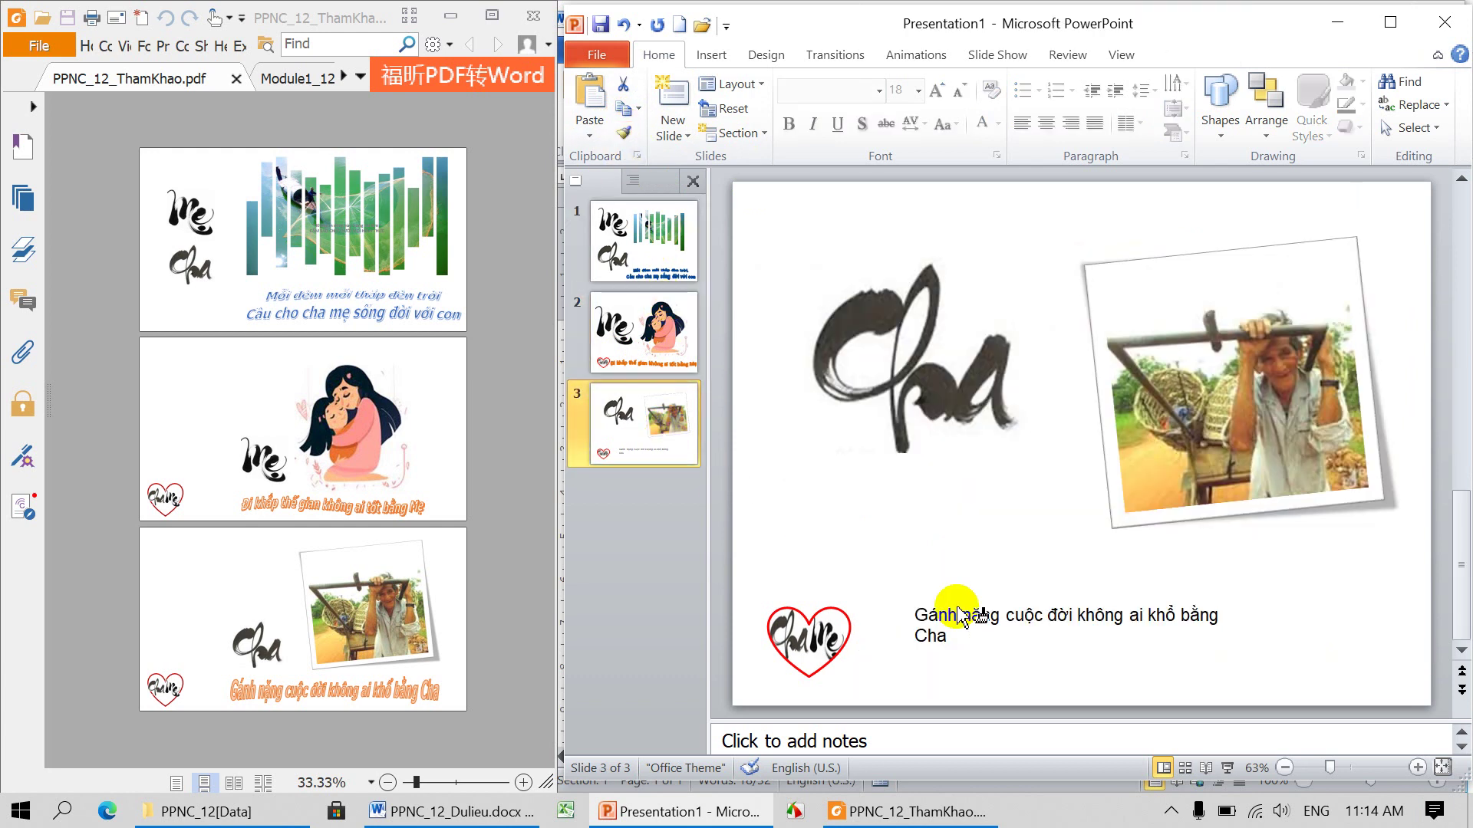
left_click(959, 614)
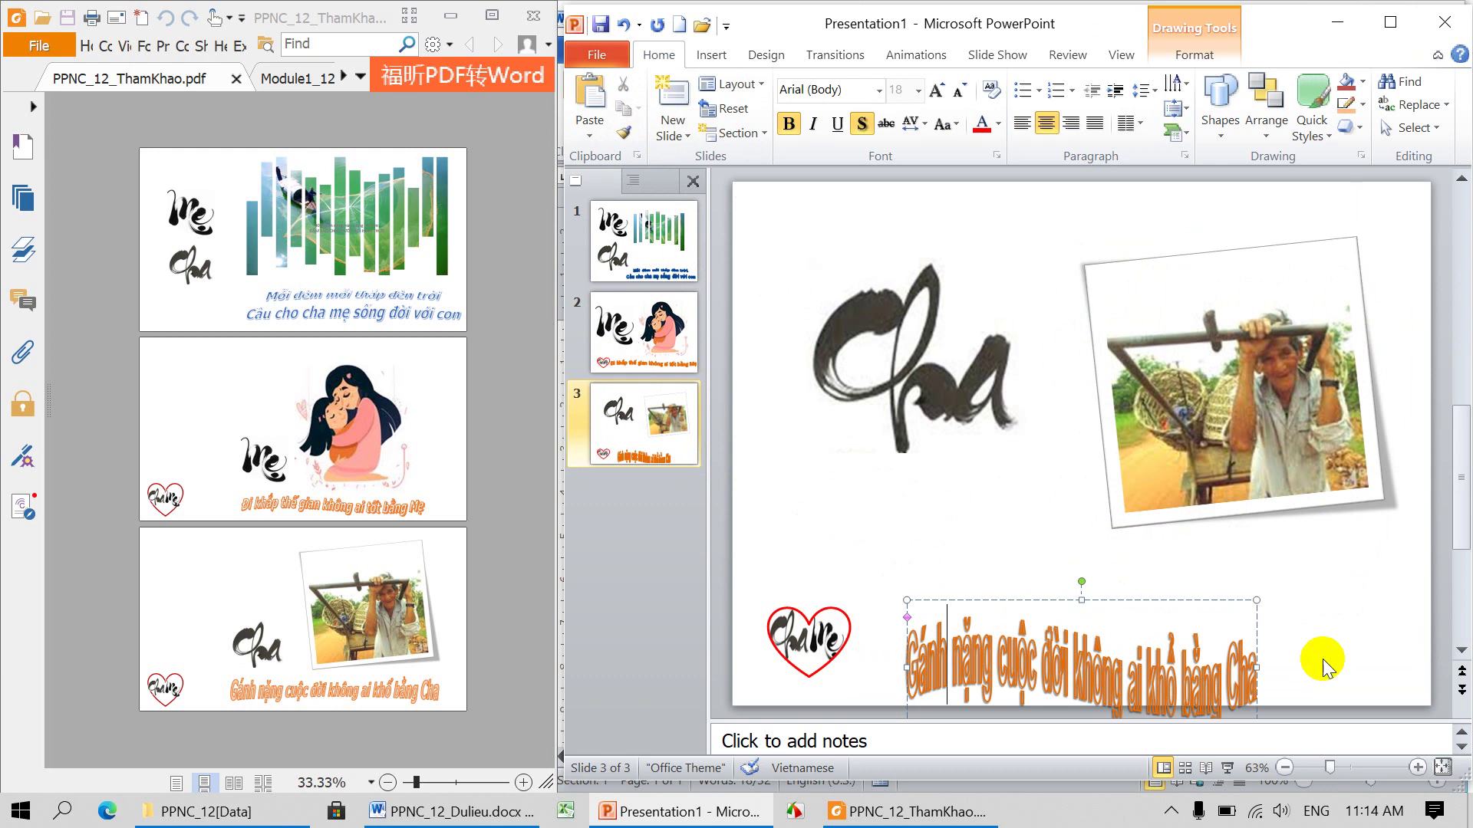
left_click_drag(1255, 668, 1379, 668)
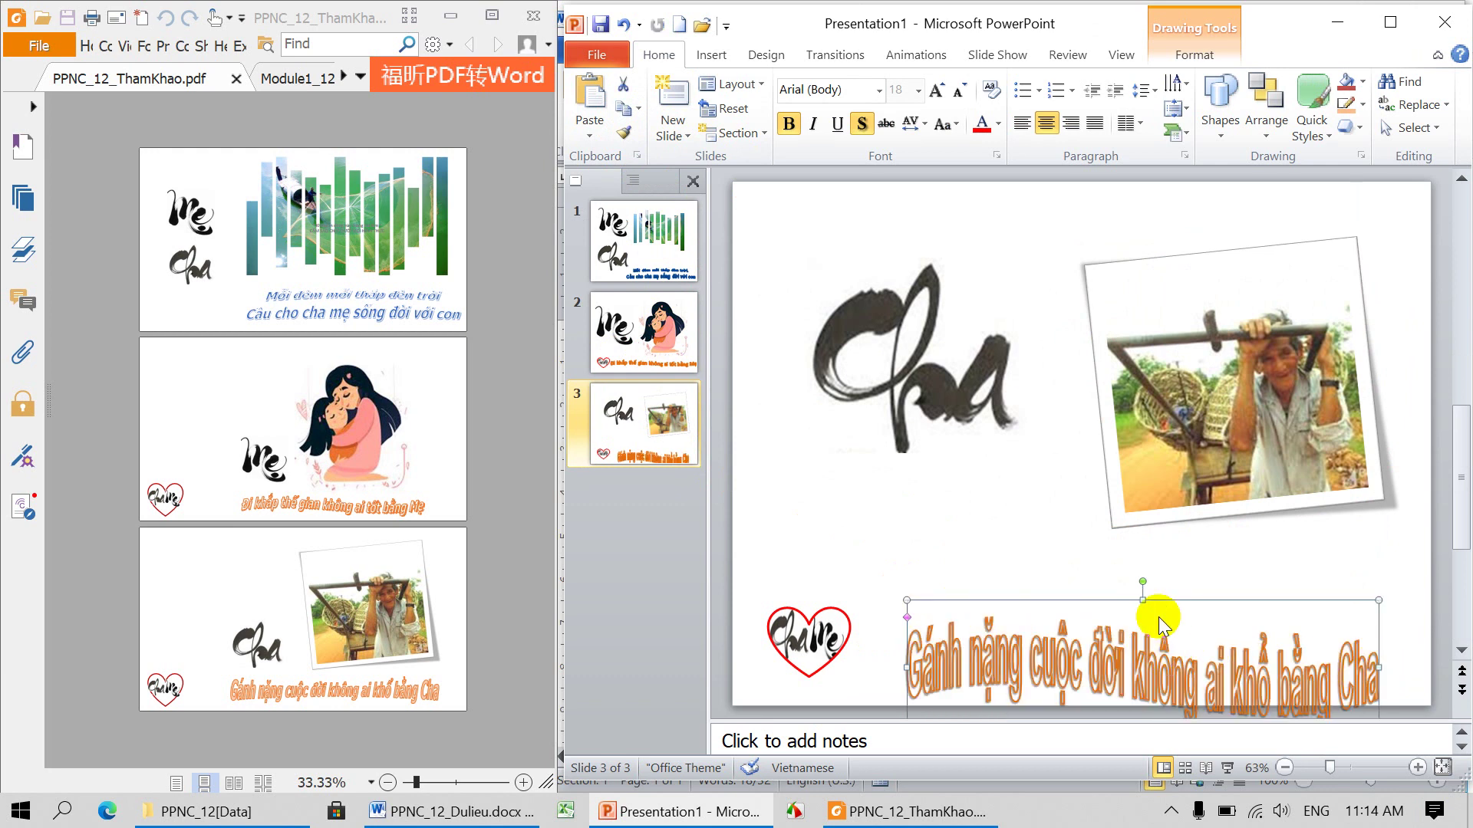
left_click_drag(1144, 600, 1162, 595)
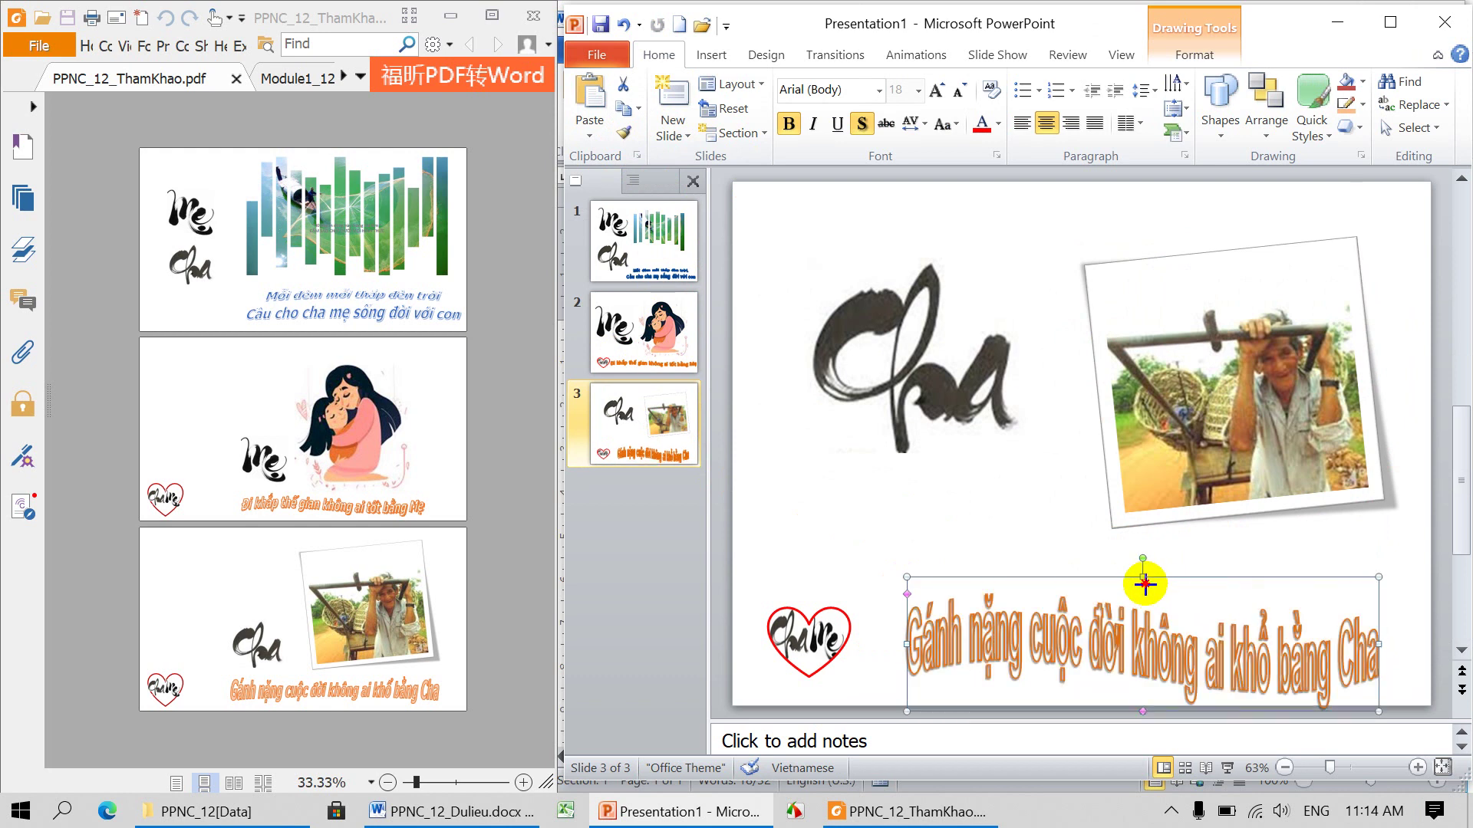
left_click_drag(1145, 585, 1145, 597)
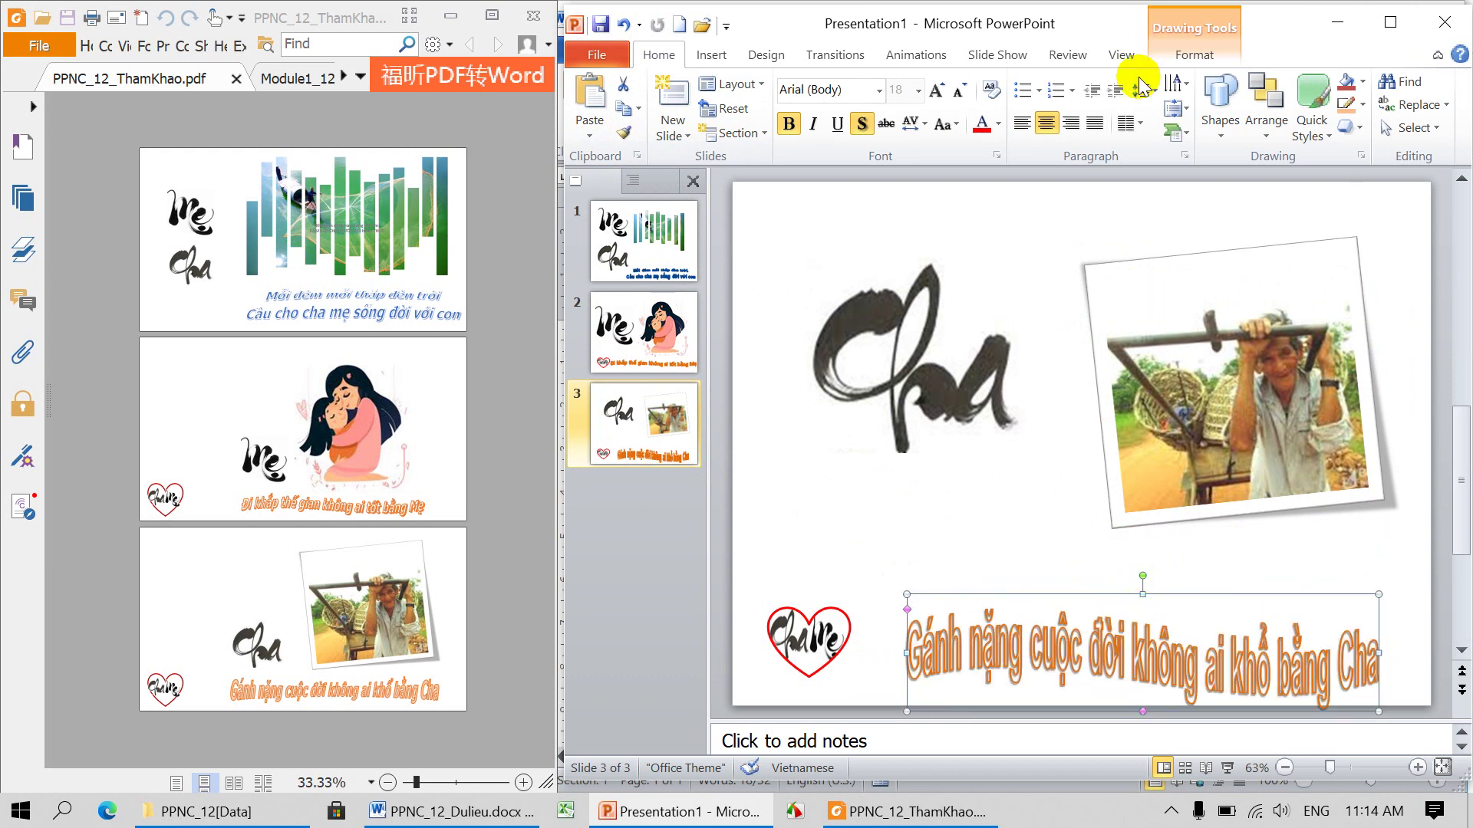
left_click(1195, 52)
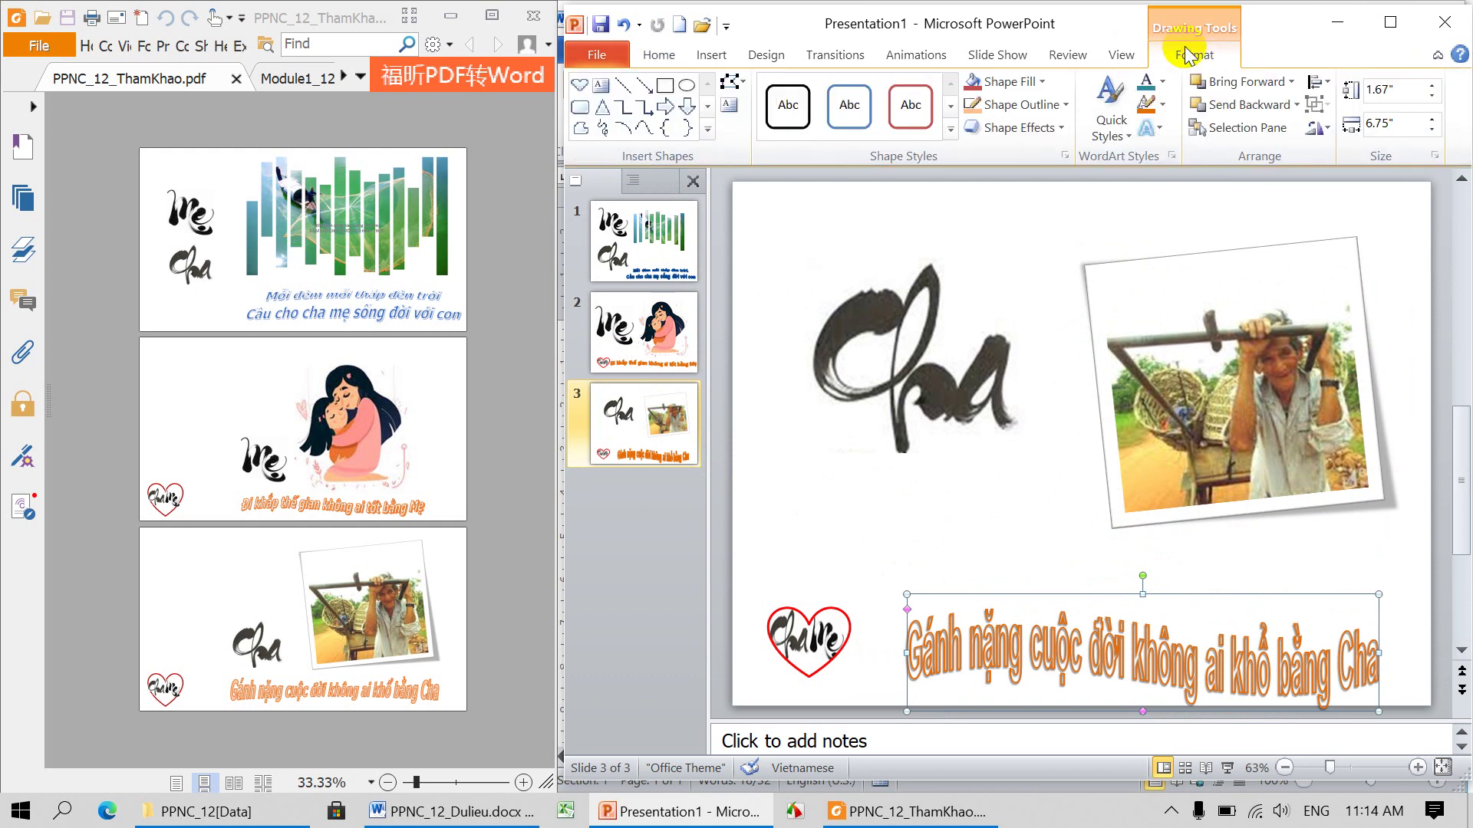
left_click(1162, 129)
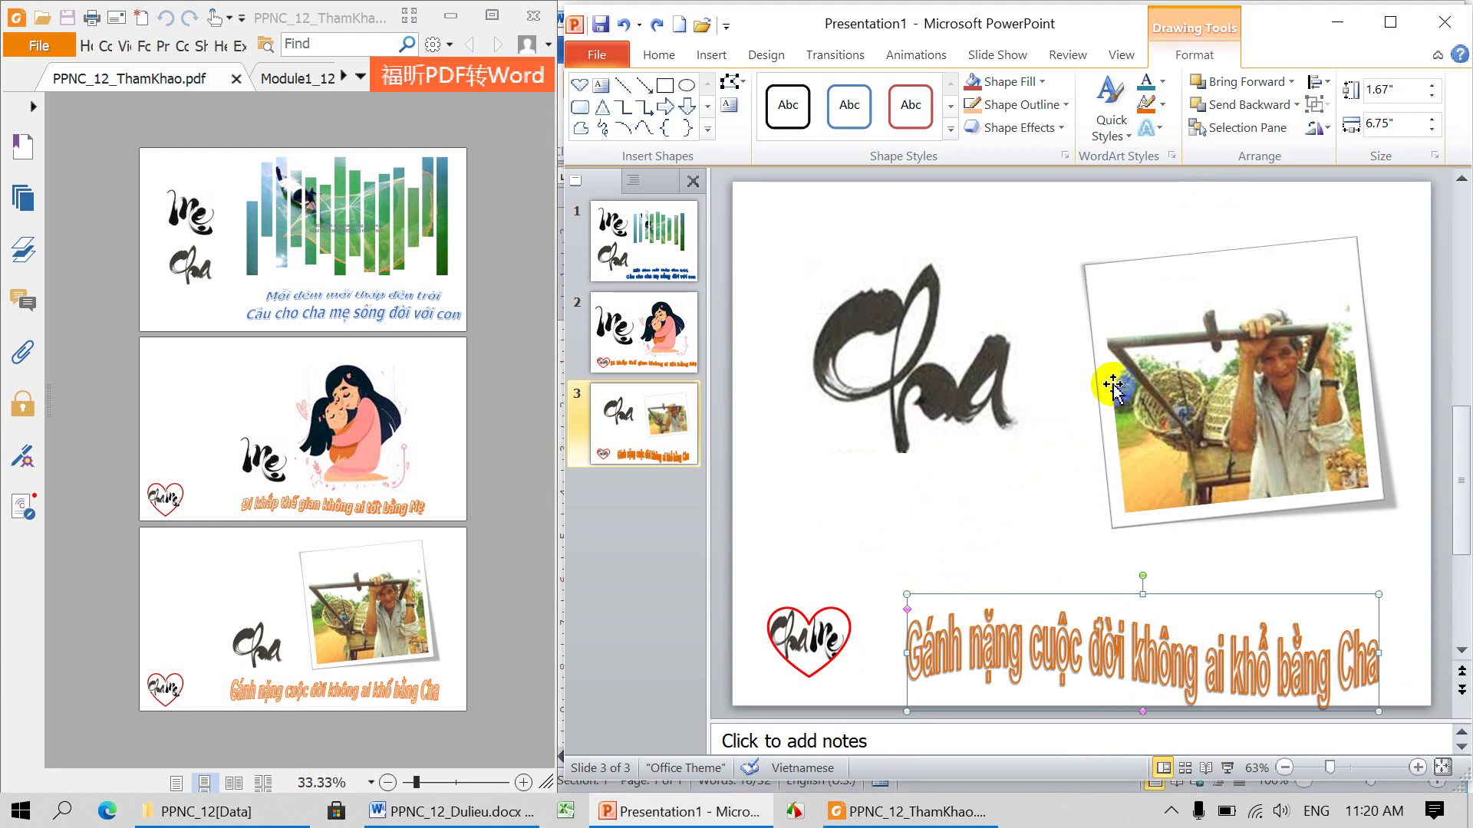
- Try a warp transform on the caption and adjust its box height and warp strength
left_click(1158, 129)
mouse_move(1213, 402)
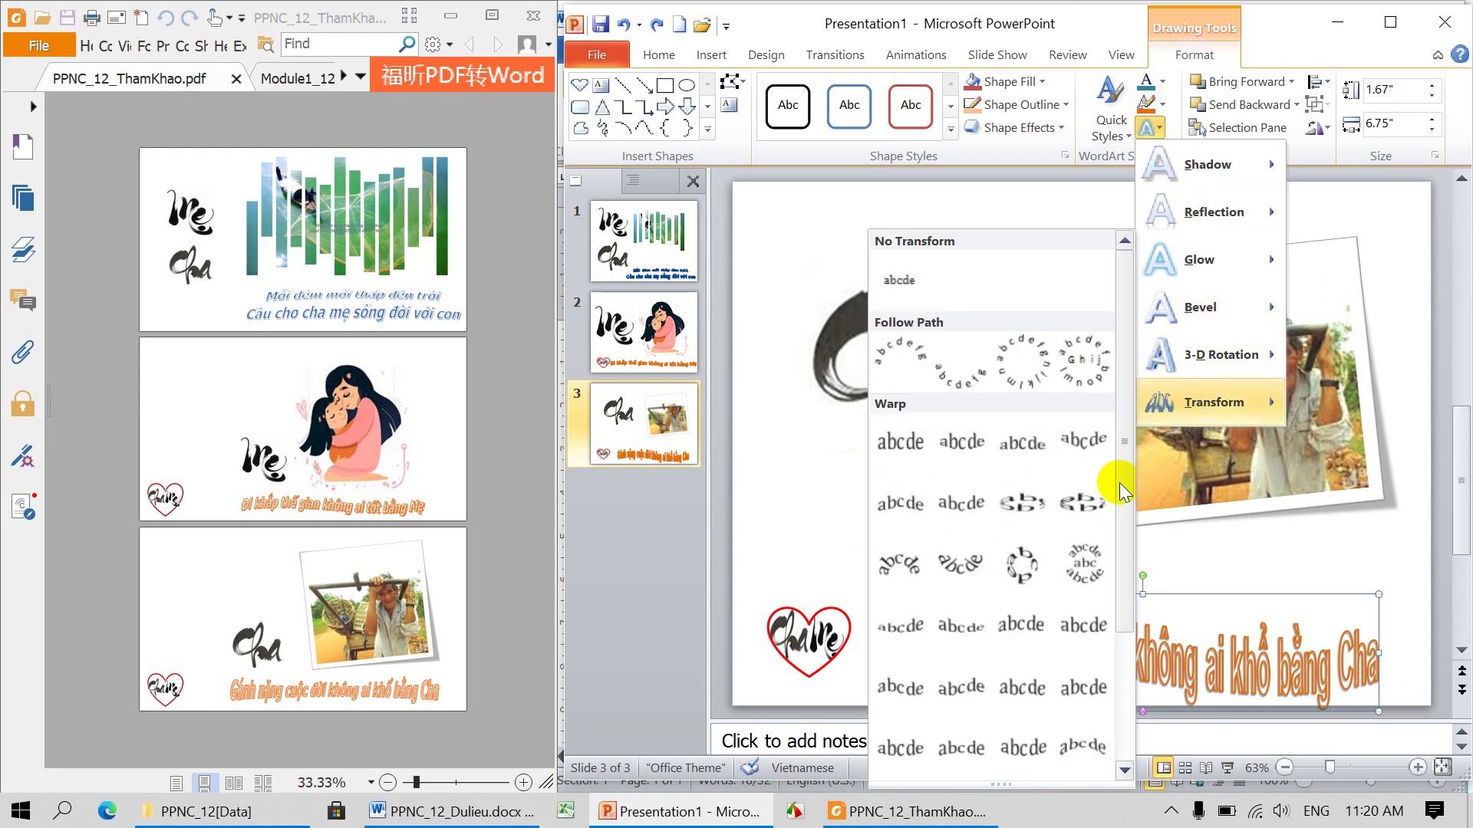
left_click_drag(1122, 486, 1124, 652)
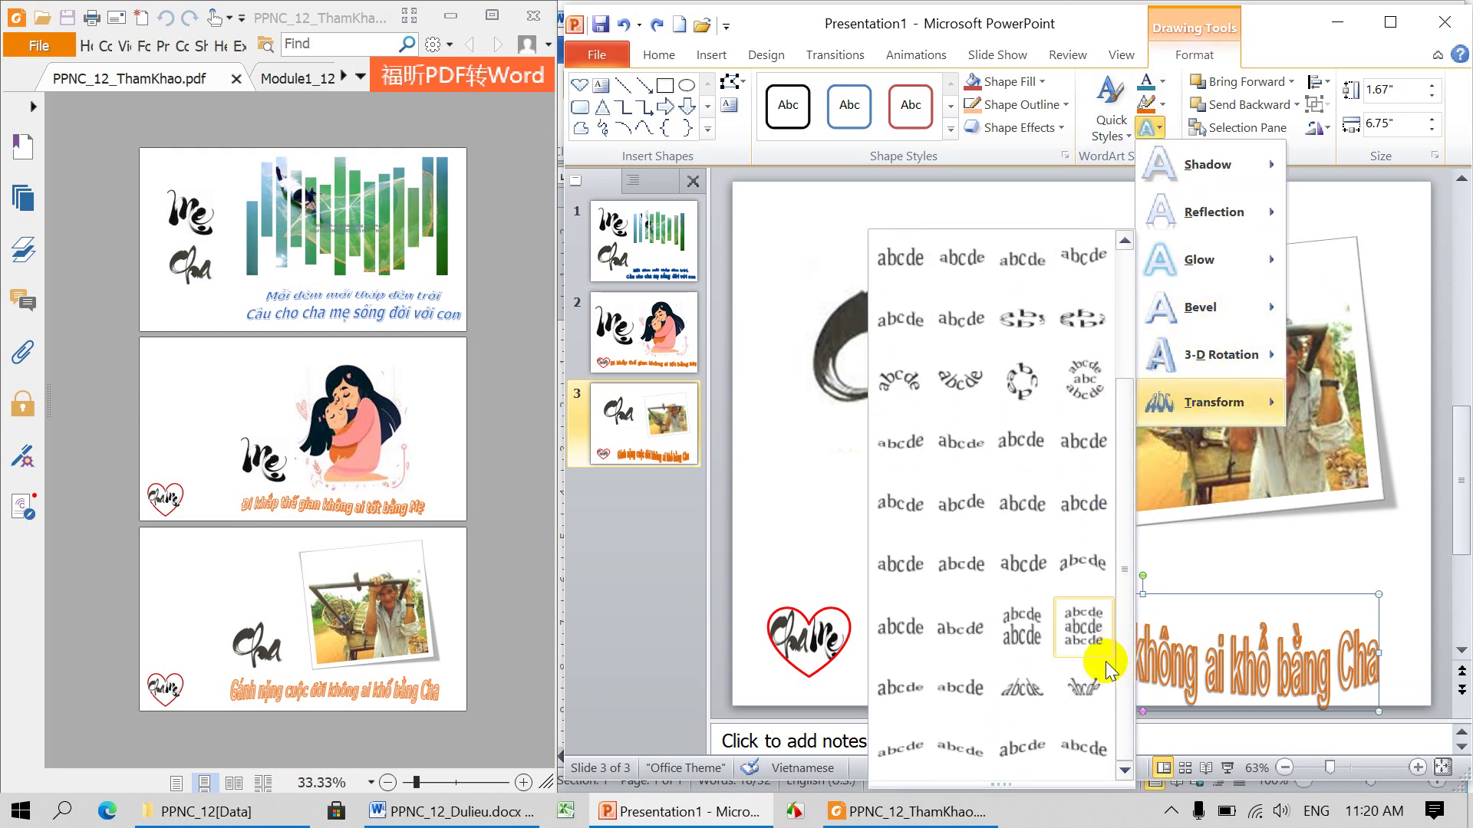
left_click(1026, 645)
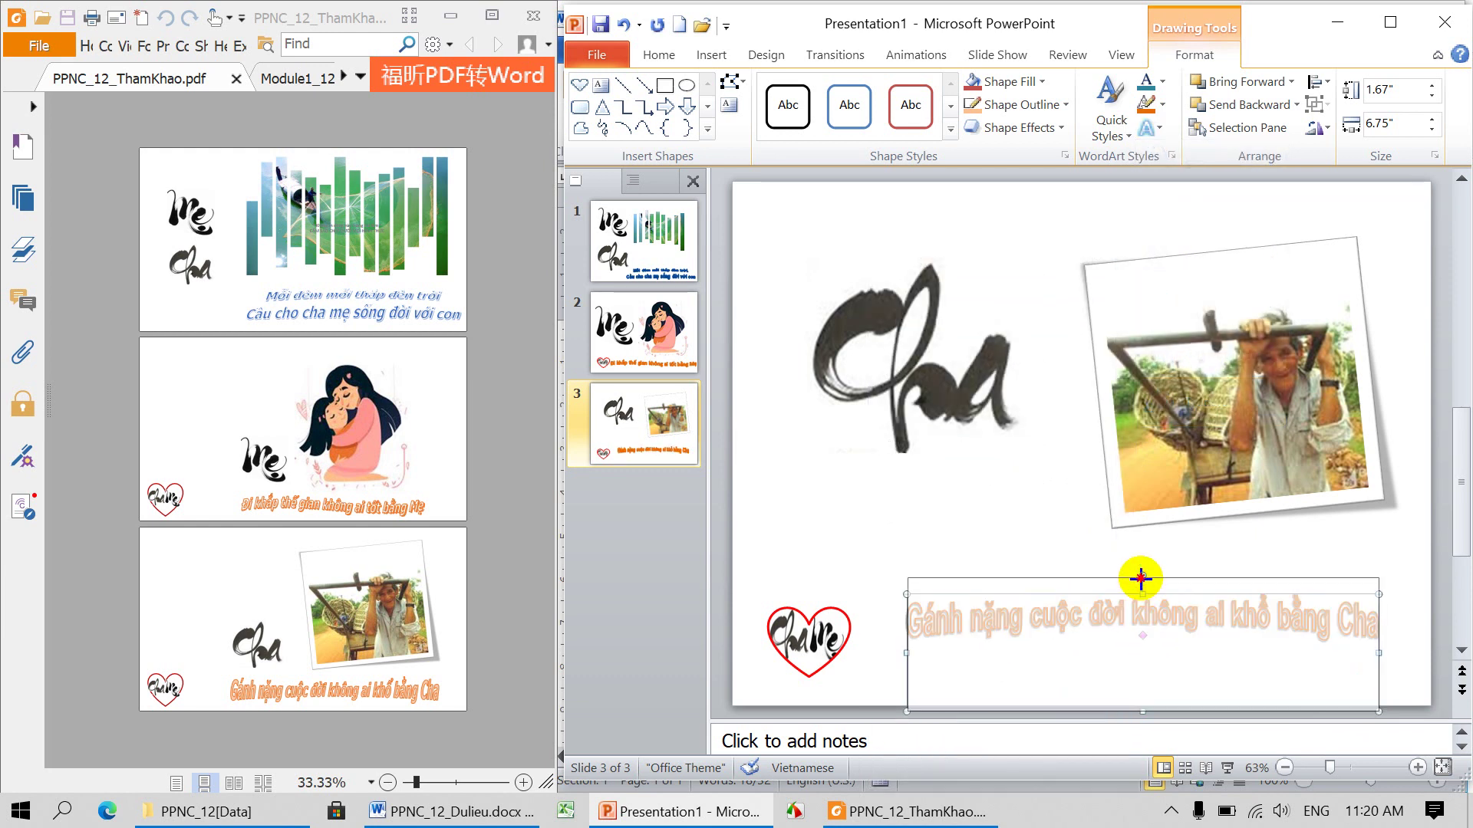
left_click_drag(1142, 595, 1142, 577)
left_click_drag(1141, 702, 1142, 676)
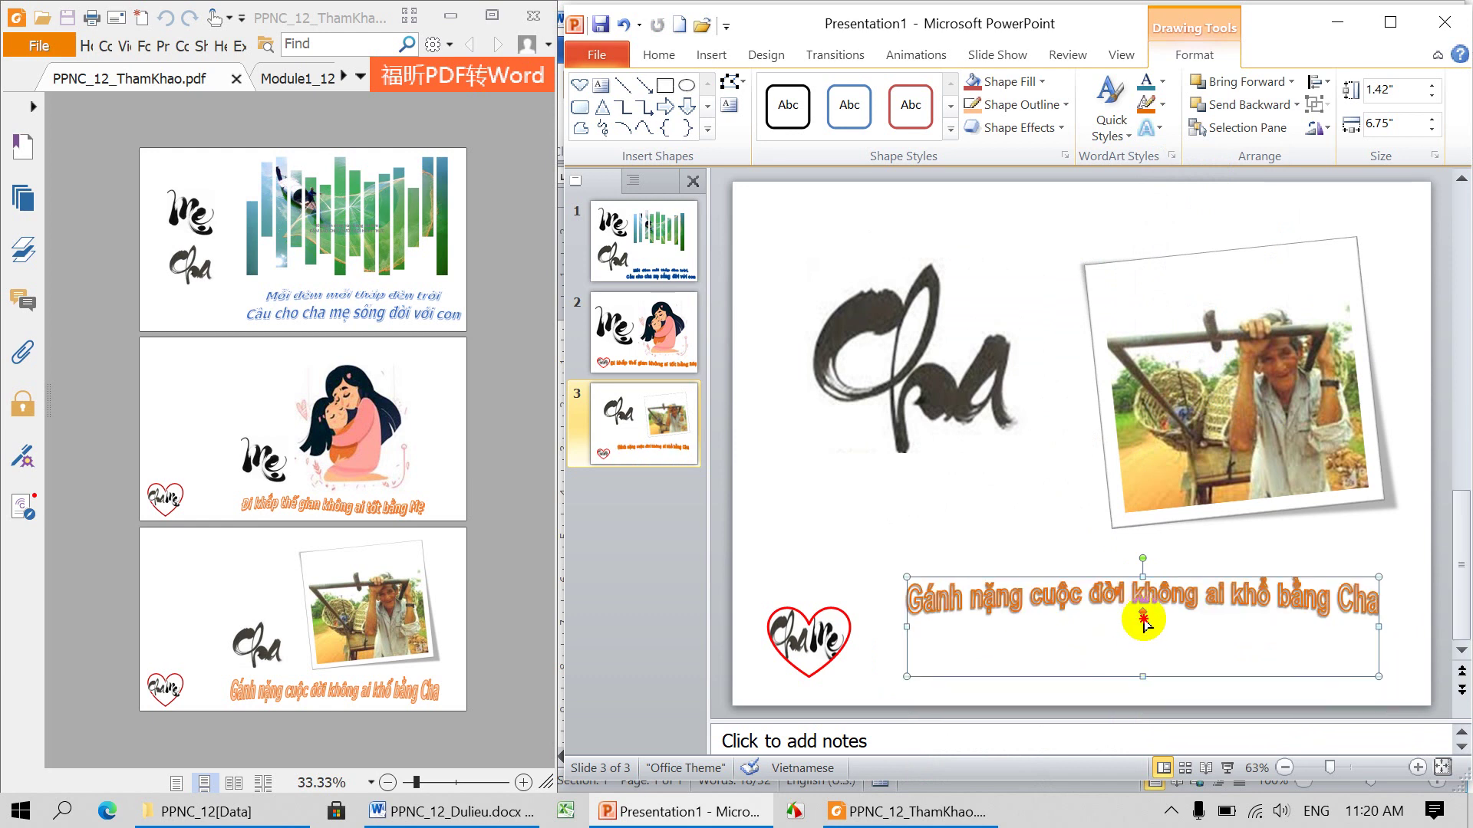
left_click_drag(1143, 616, 1143, 627)
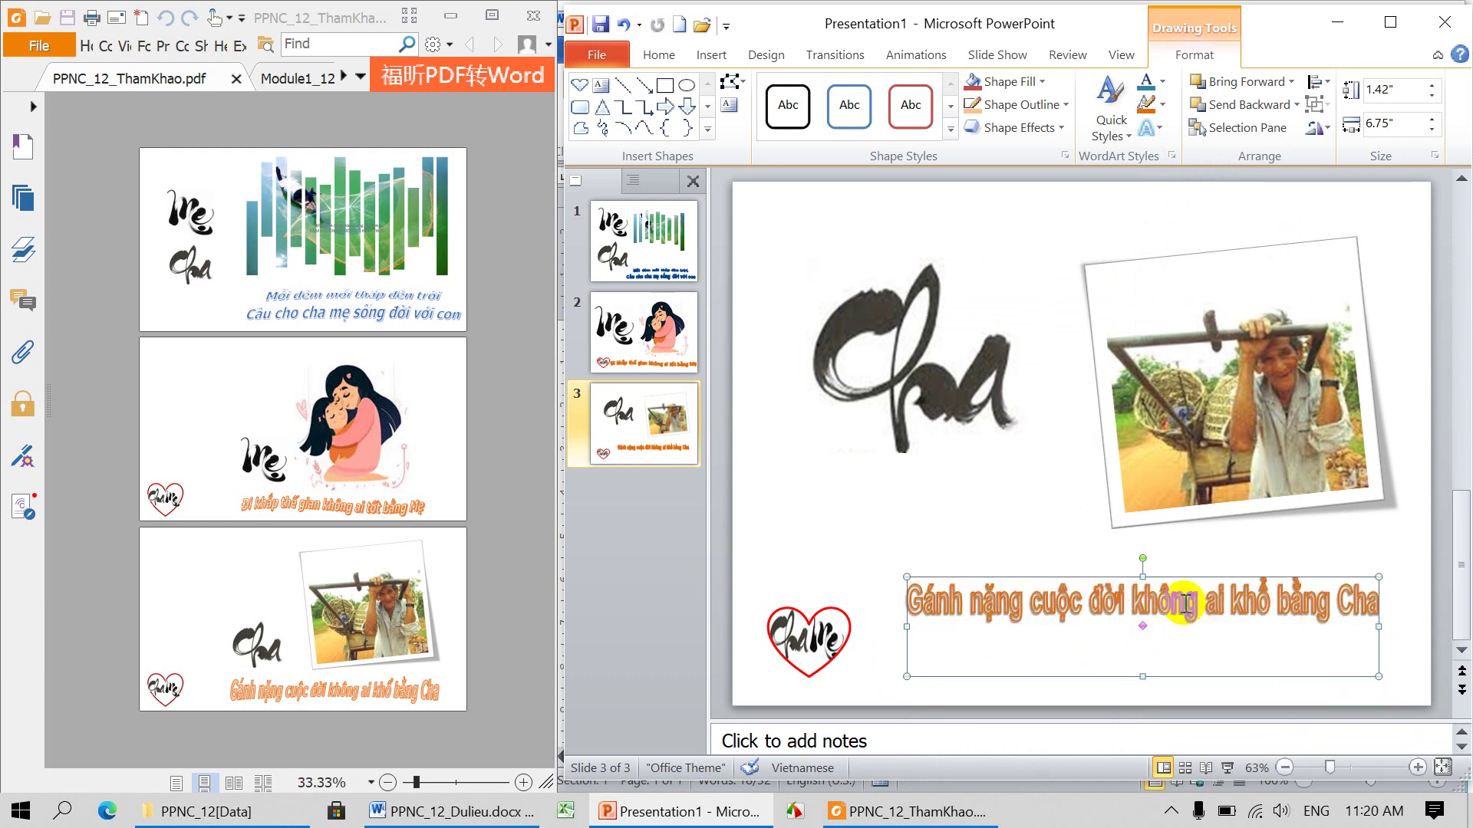
left_click_drag(1142, 575, 1142, 553)
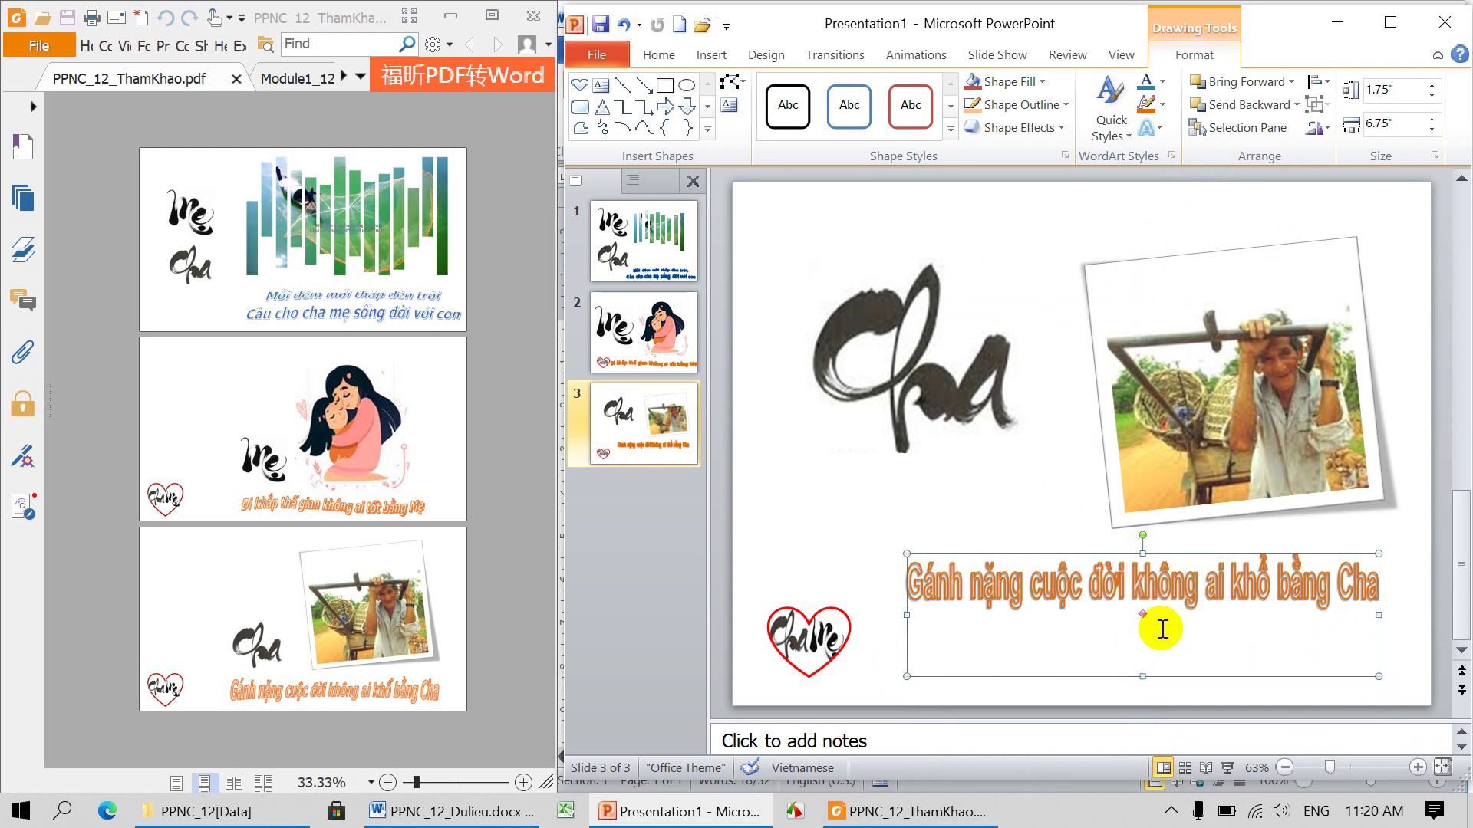
key("ctrl+z")
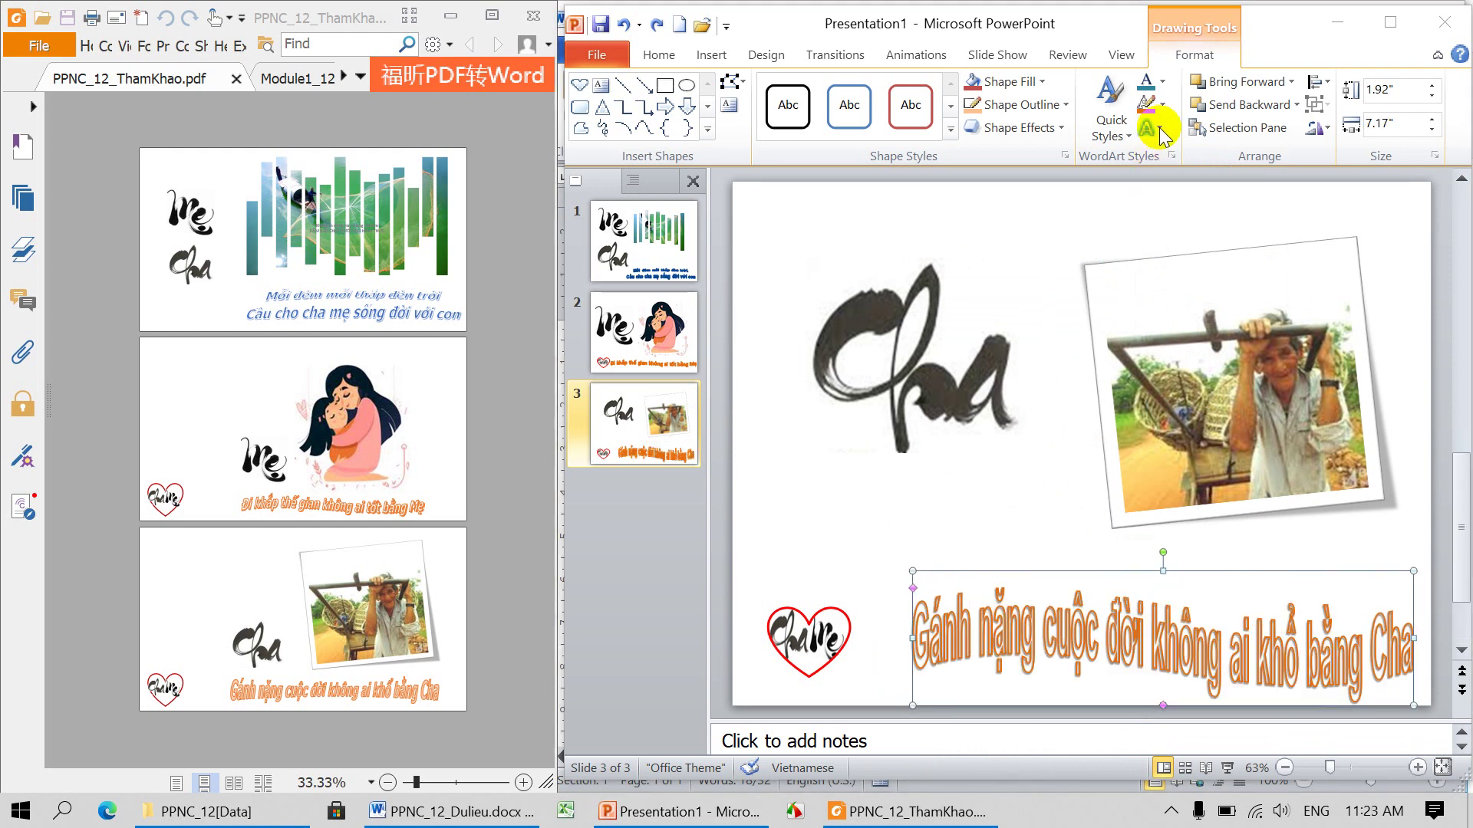
- Give the Cha verse the Deflate Inflate warp and move it down near the slide bottom
left_click(1160, 130)
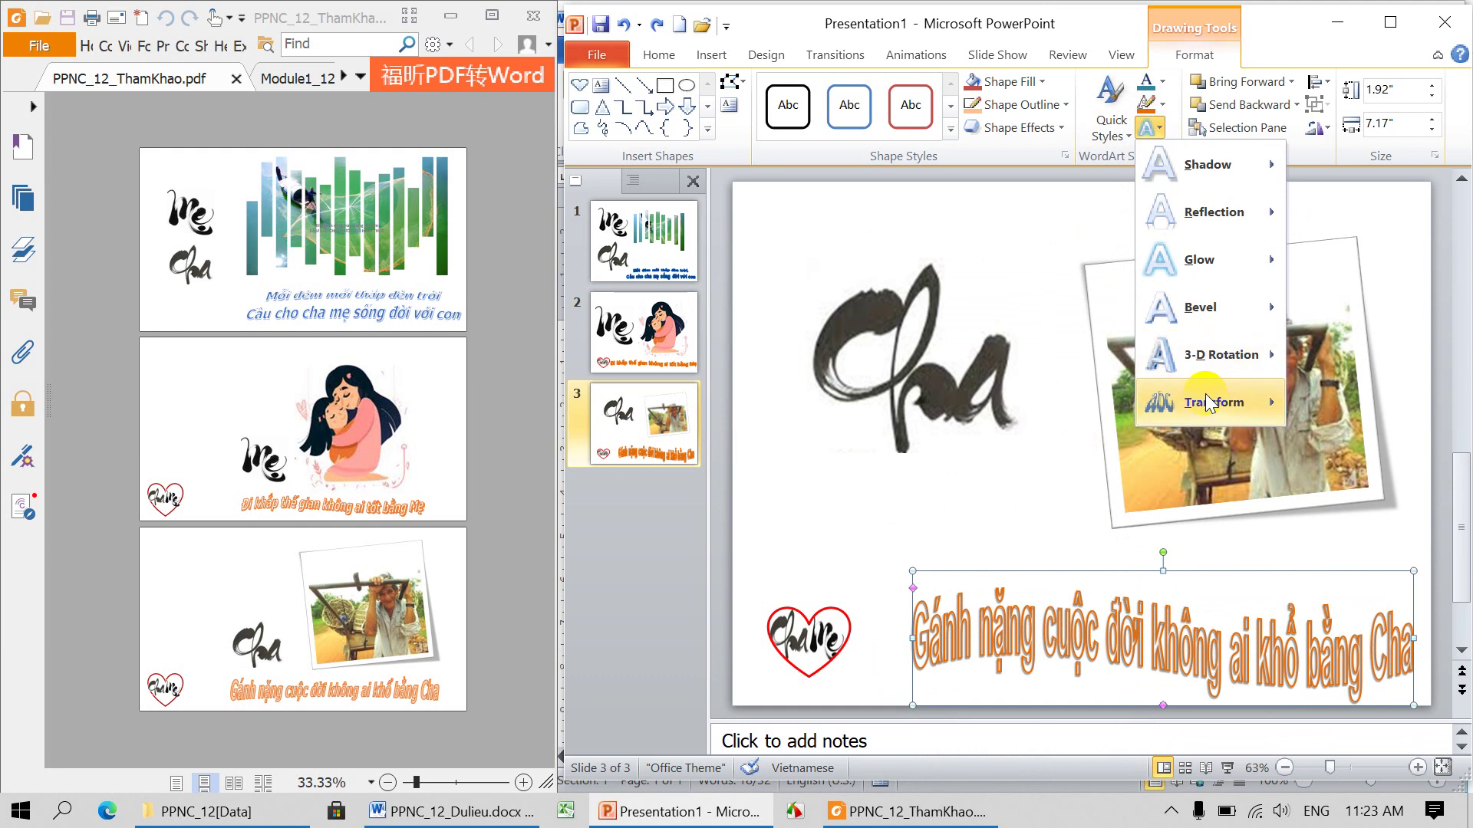
left_click_drag(1123, 530, 1122, 667)
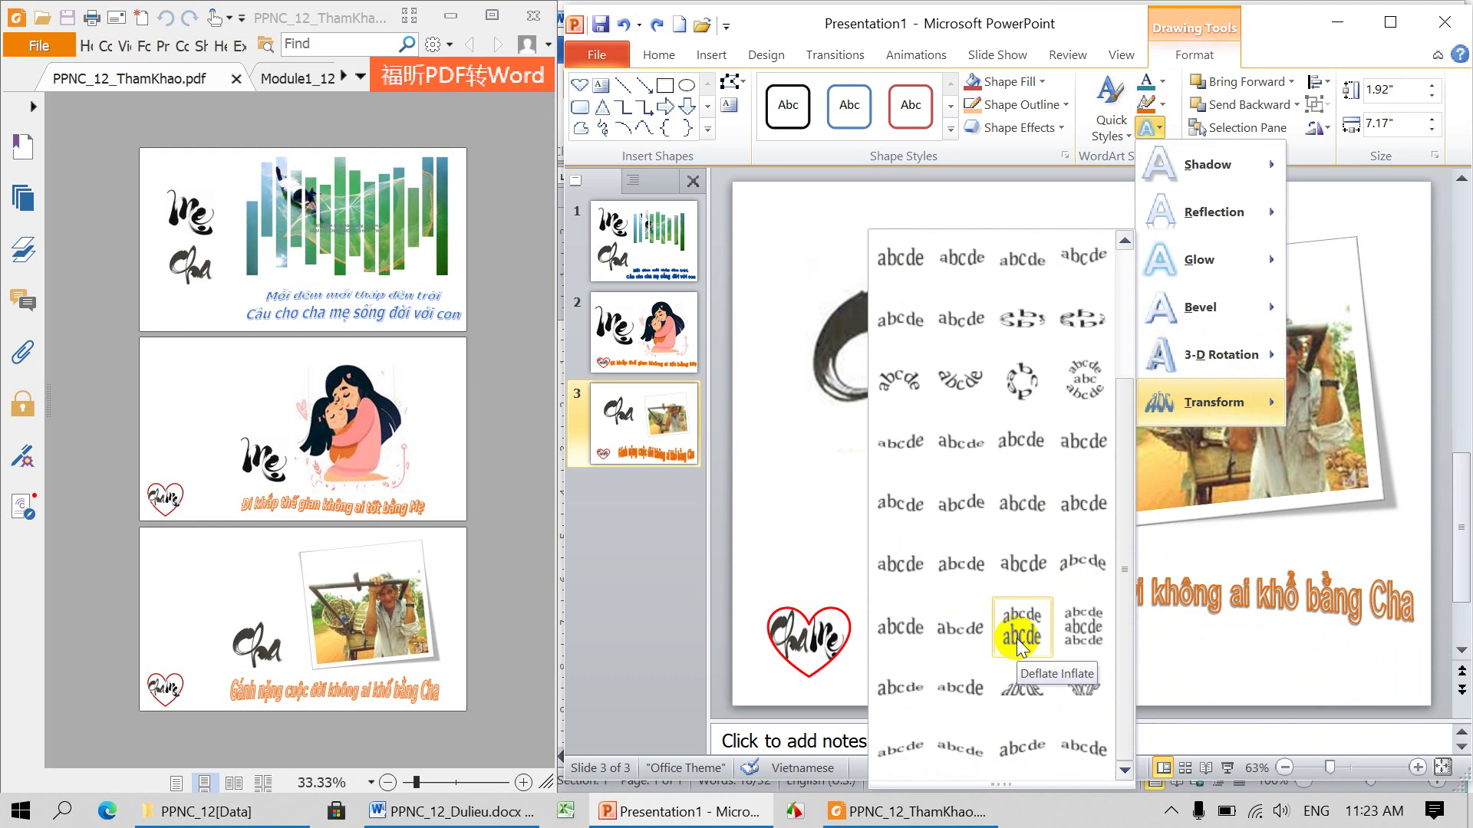
left_click(1019, 644)
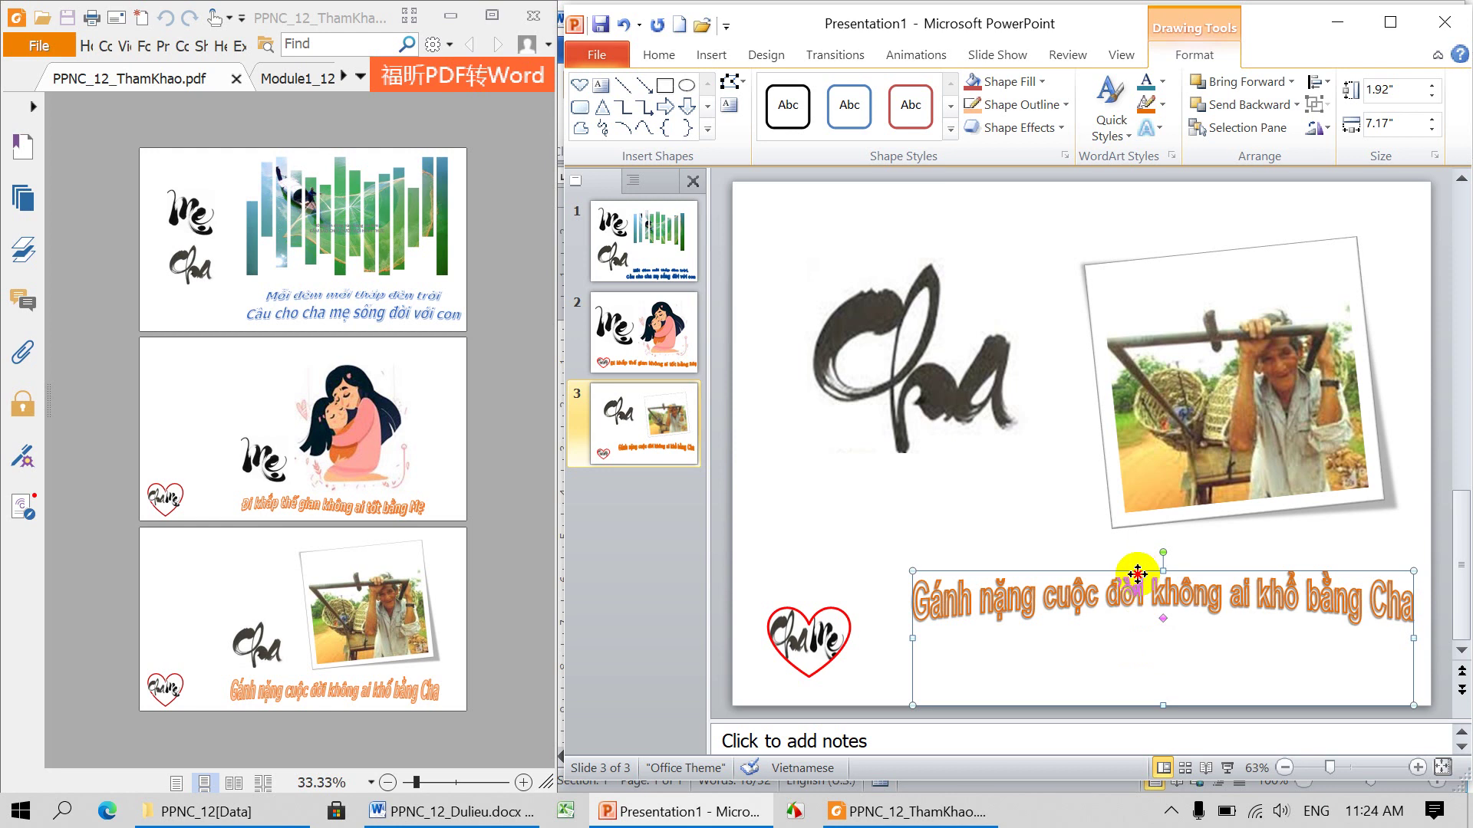
left_click_drag(1137, 574, 1136, 626)
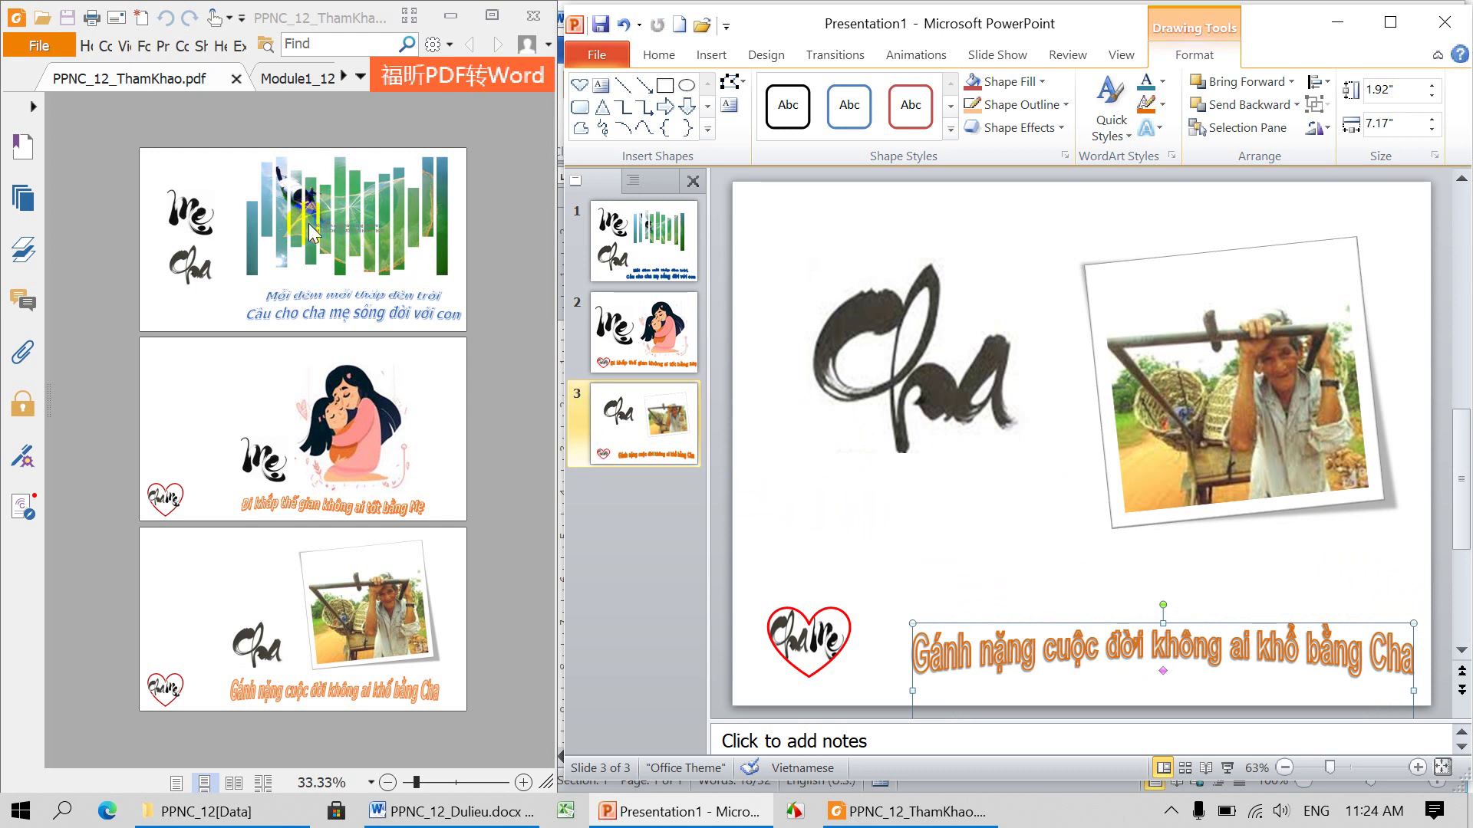
- Hyperlink slide 1's Mẹ calligraphy picture to slide 2
left_click(652, 242)
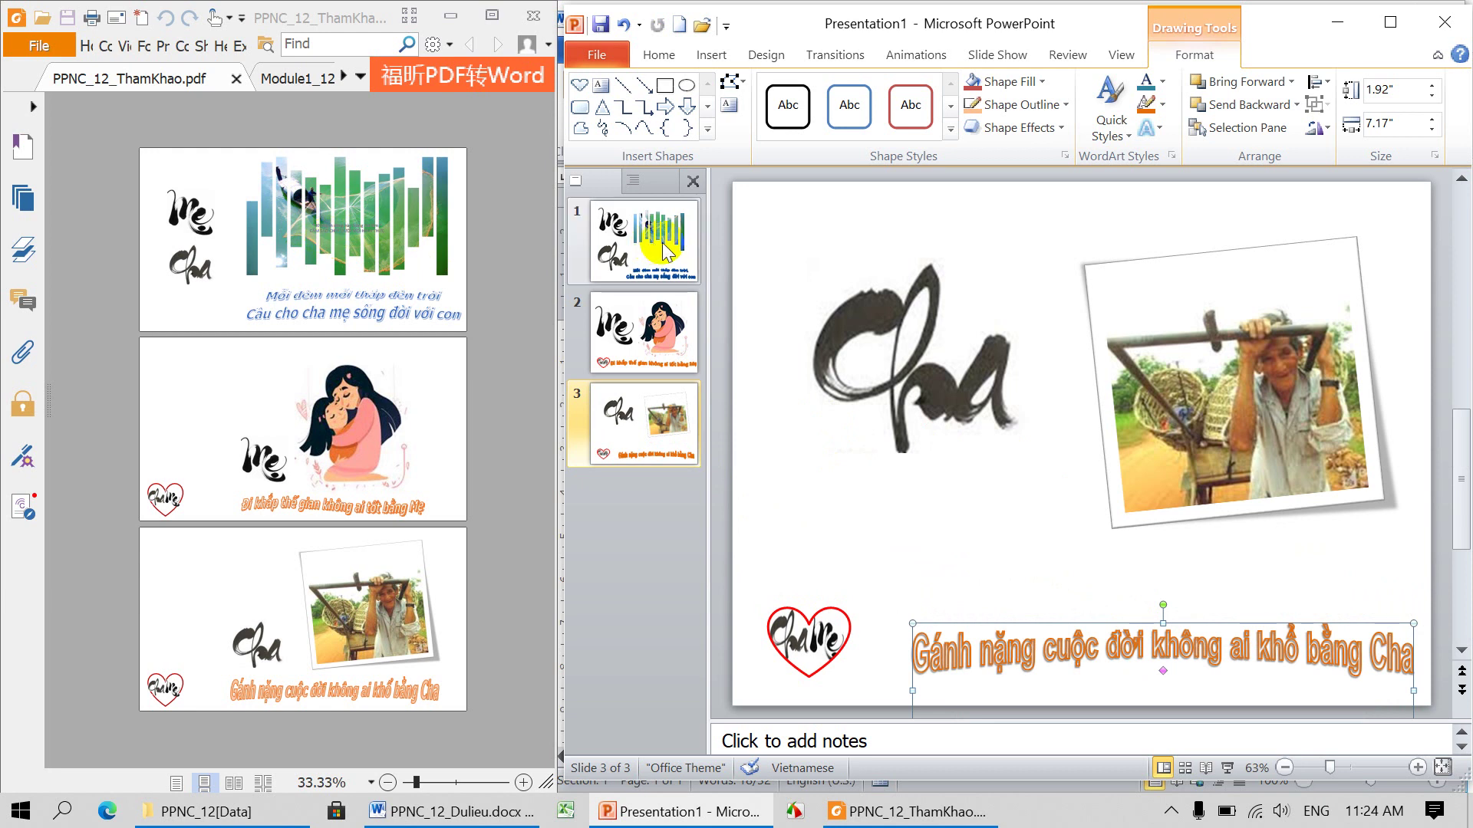
left_click(311, 86)
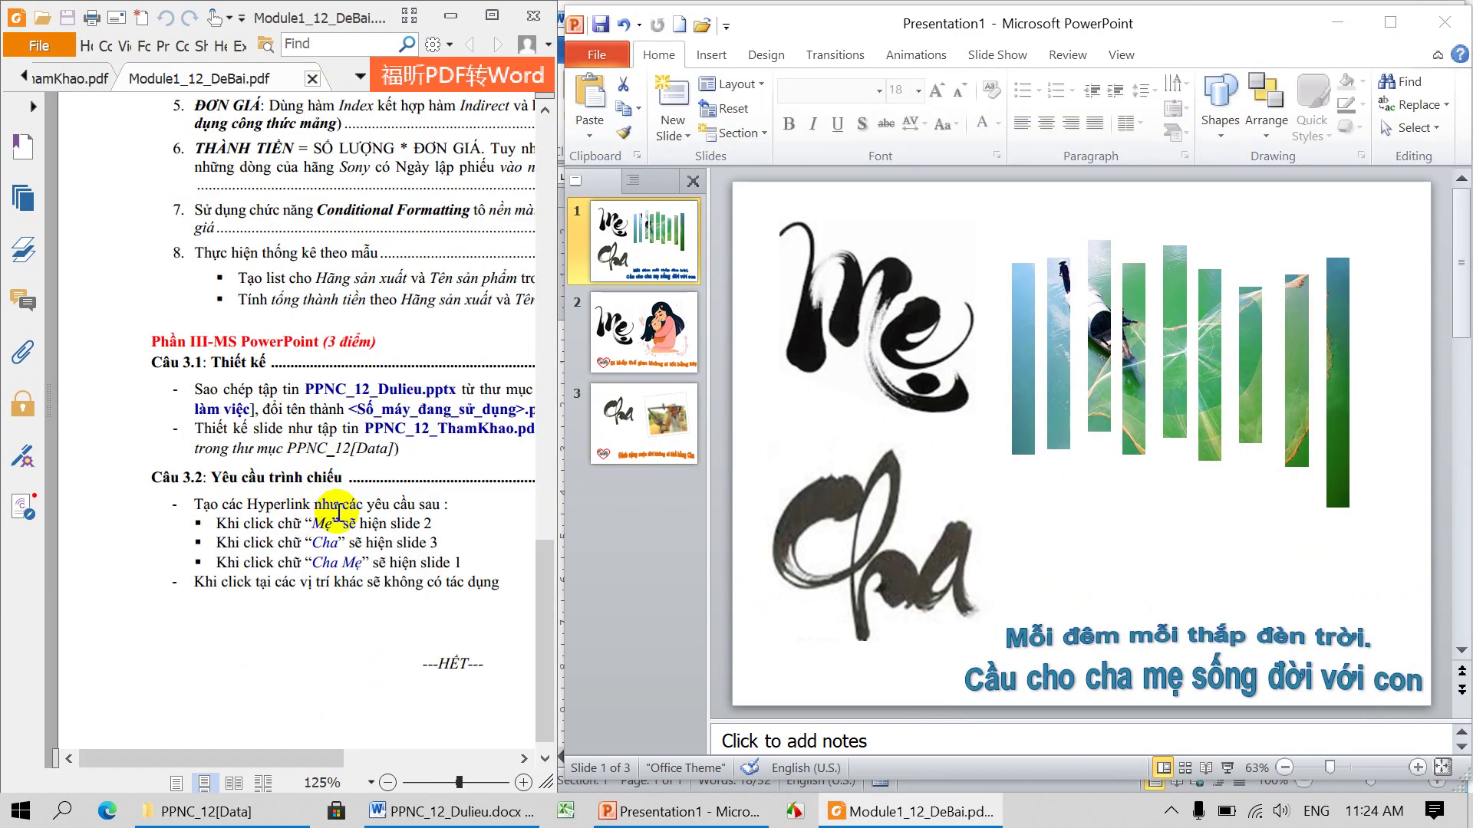
left_click(826, 291)
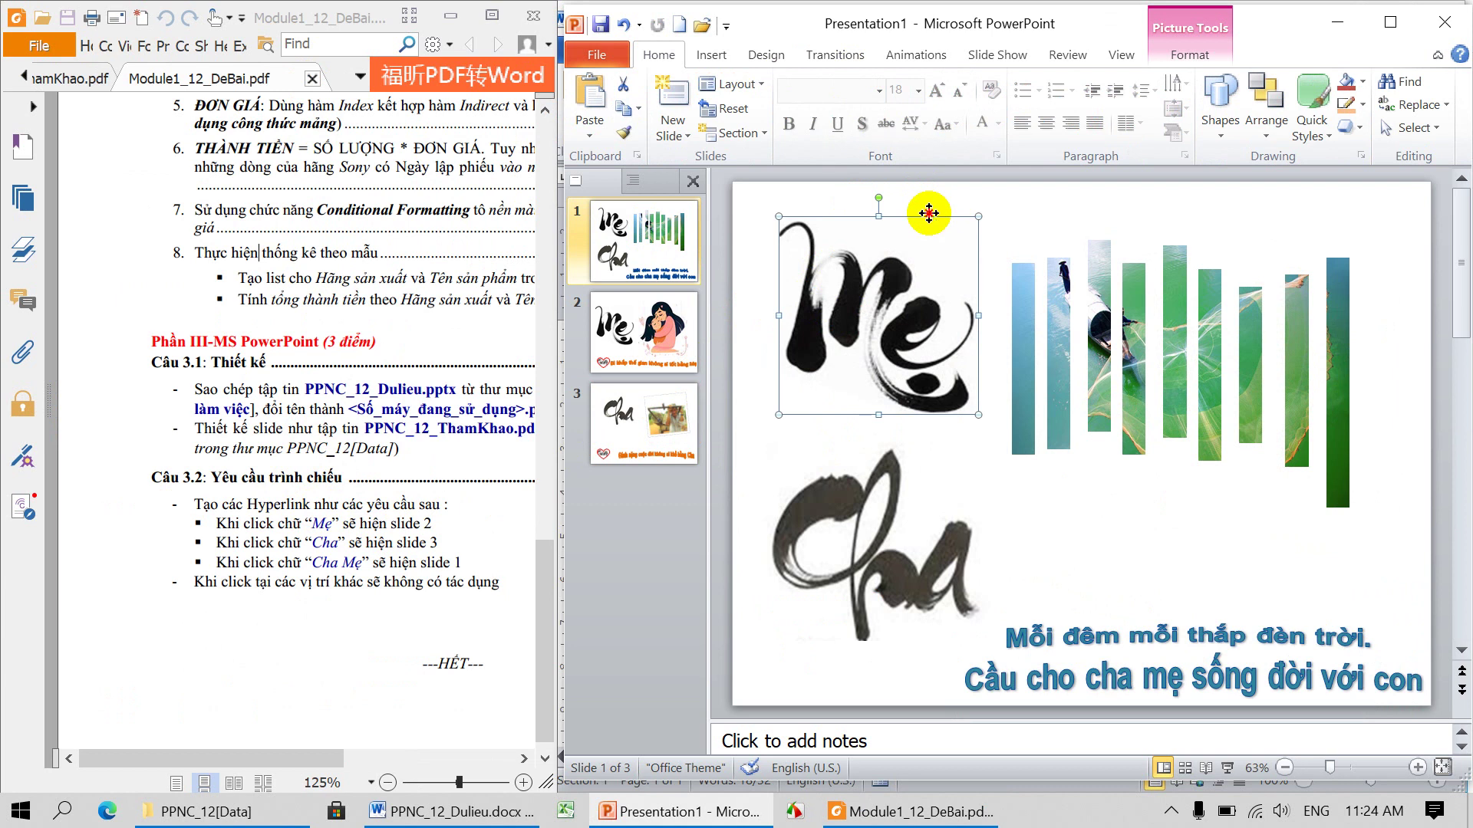
left_click(715, 54)
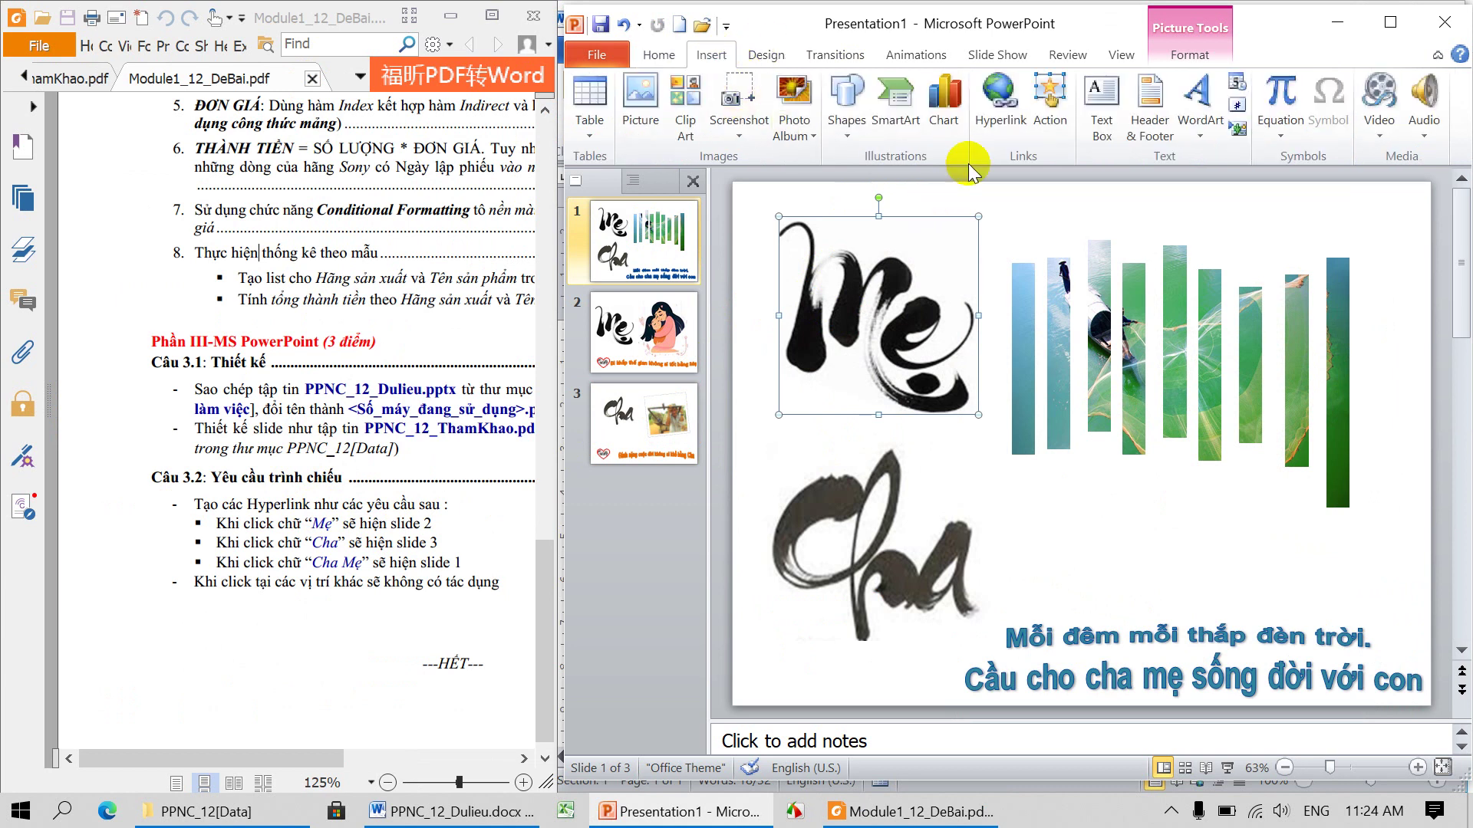
left_click(999, 107)
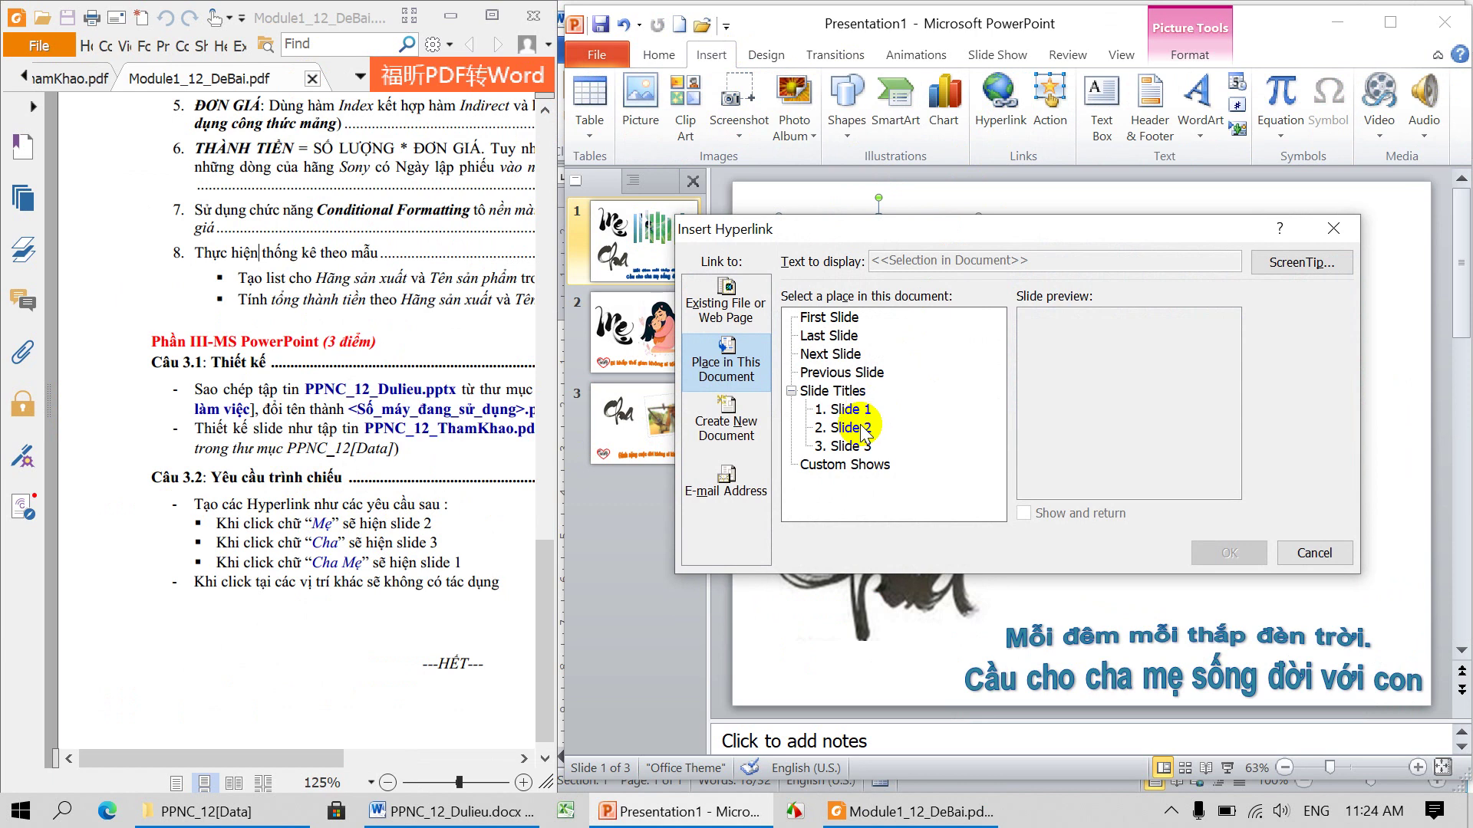
left_click(851, 427)
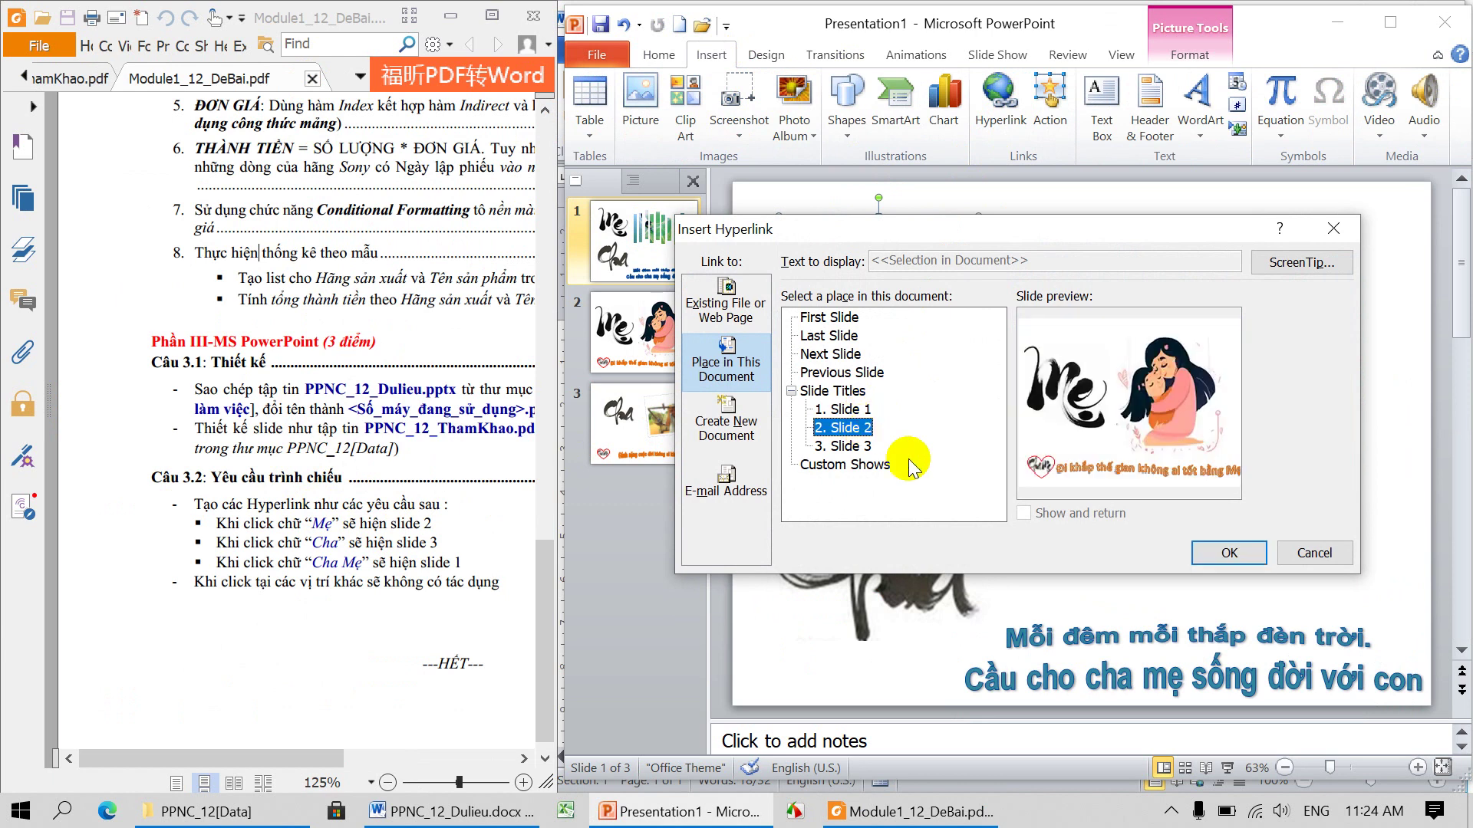
left_click(1220, 553)
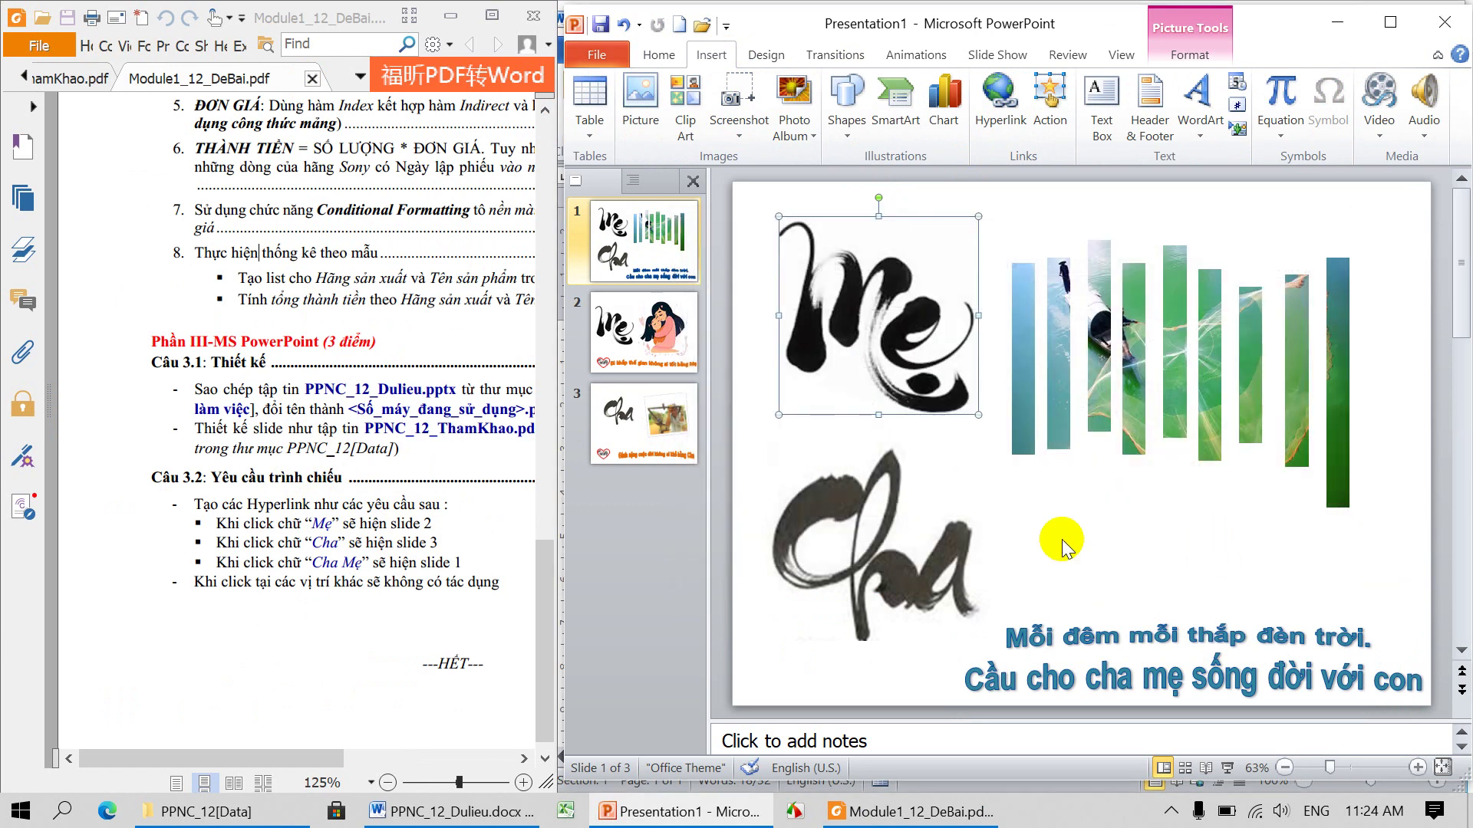
- Hyperlink slide 1's Cha calligraphy picture to slide 3
left_click(915, 502)
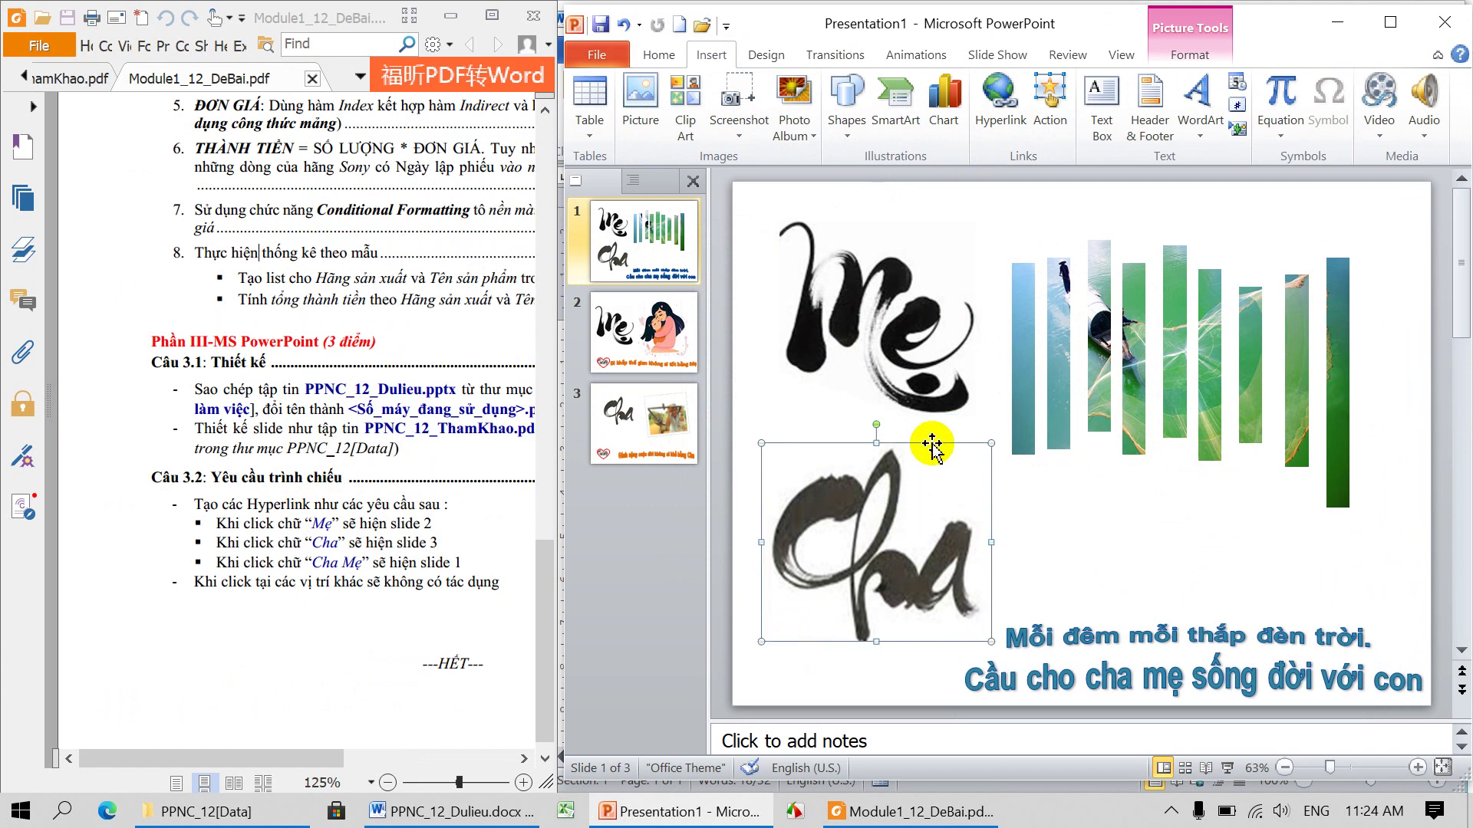
left_click(989, 115)
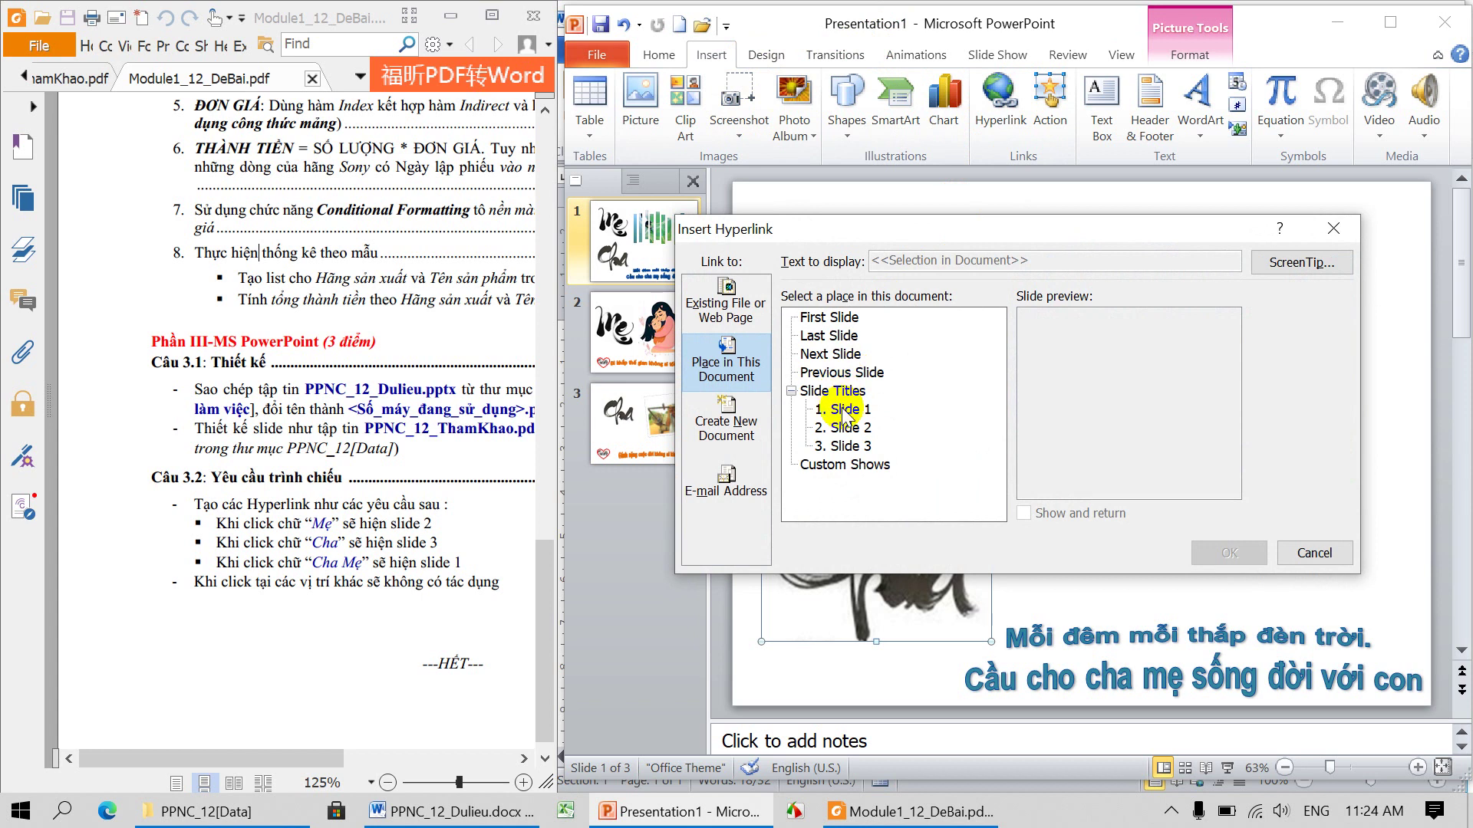
left_click(851, 446)
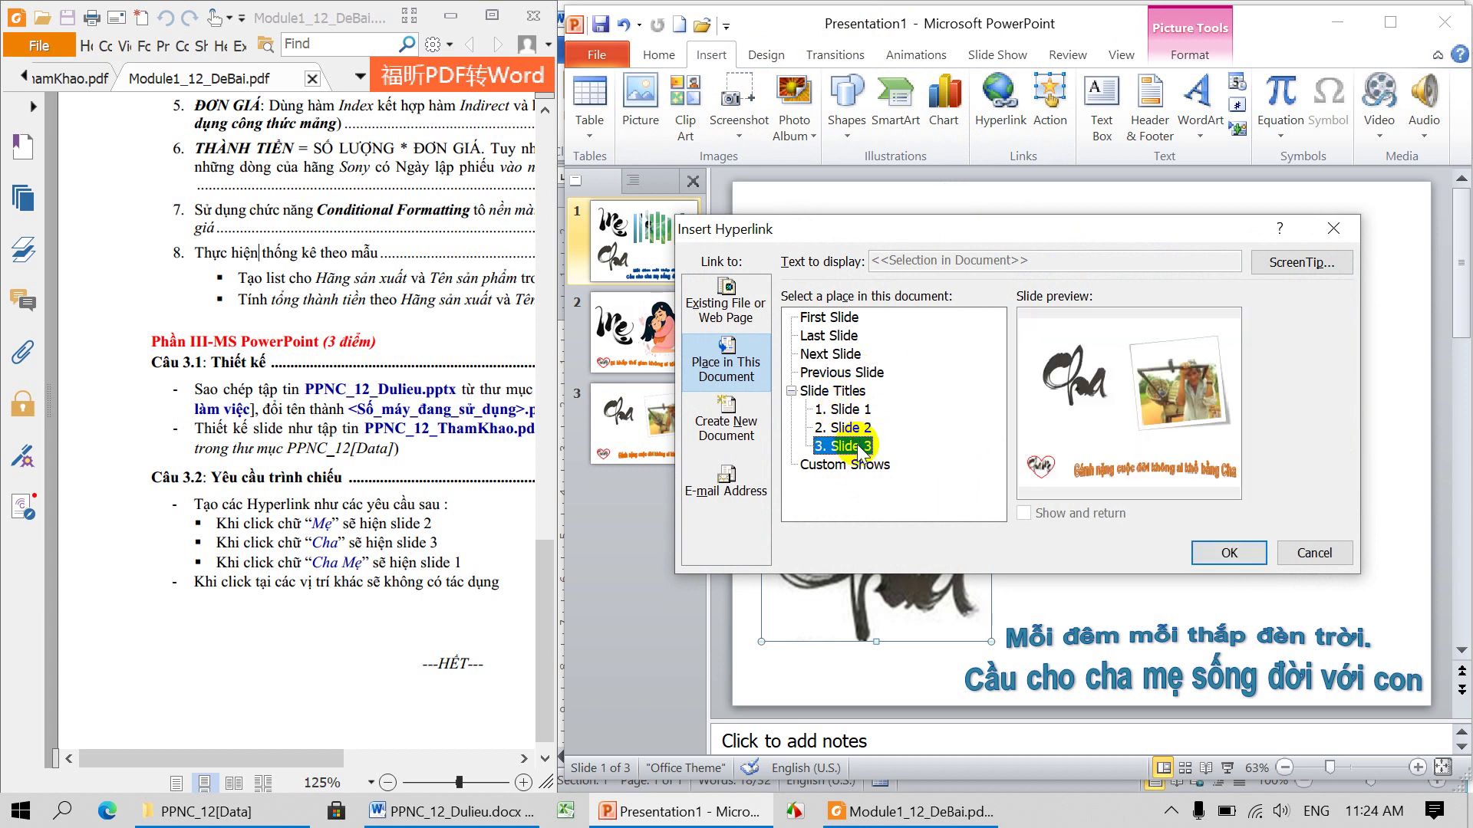
left_click(1229, 552)
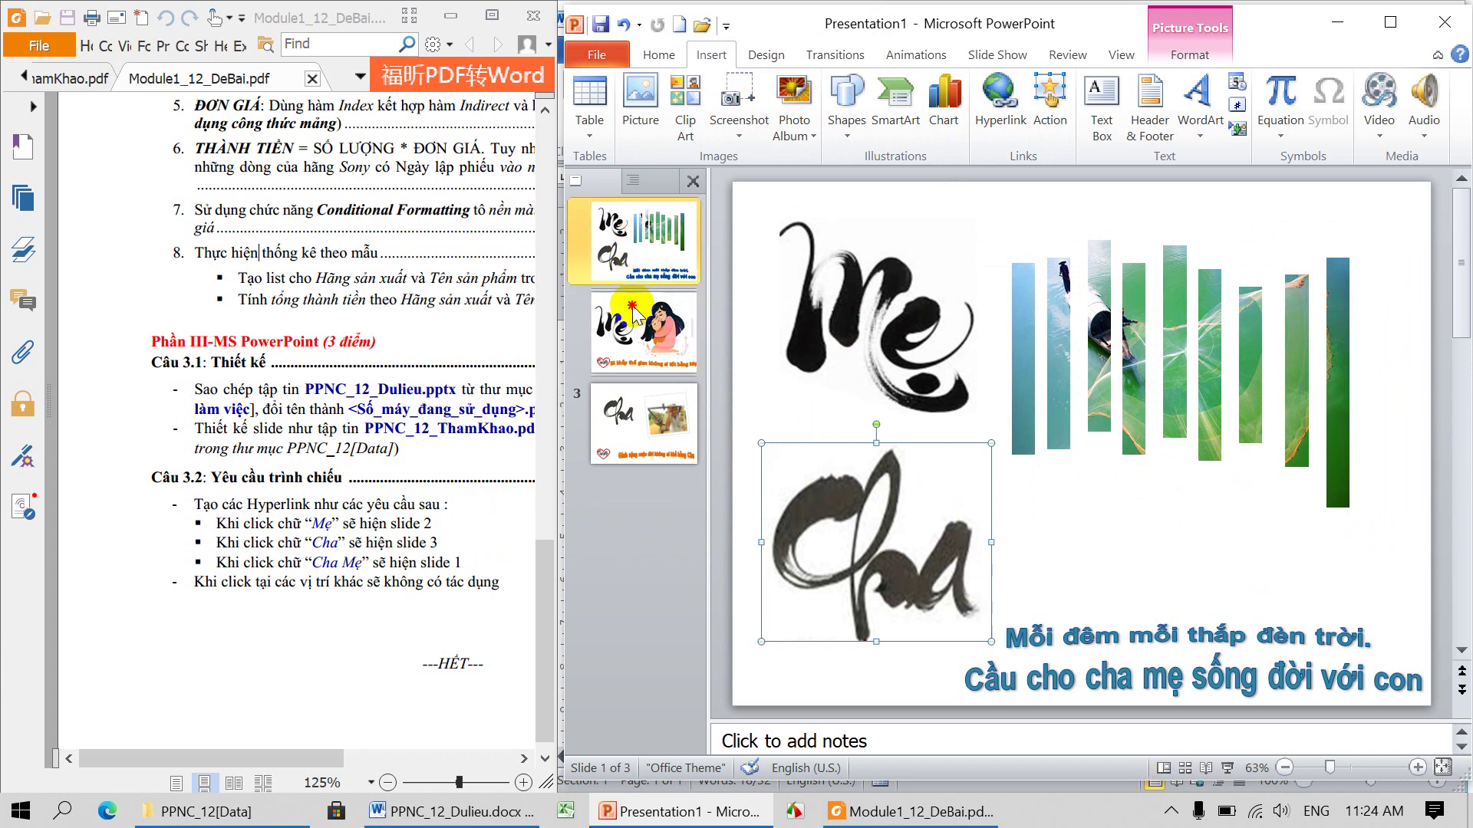
left_click(648, 442, "shift")
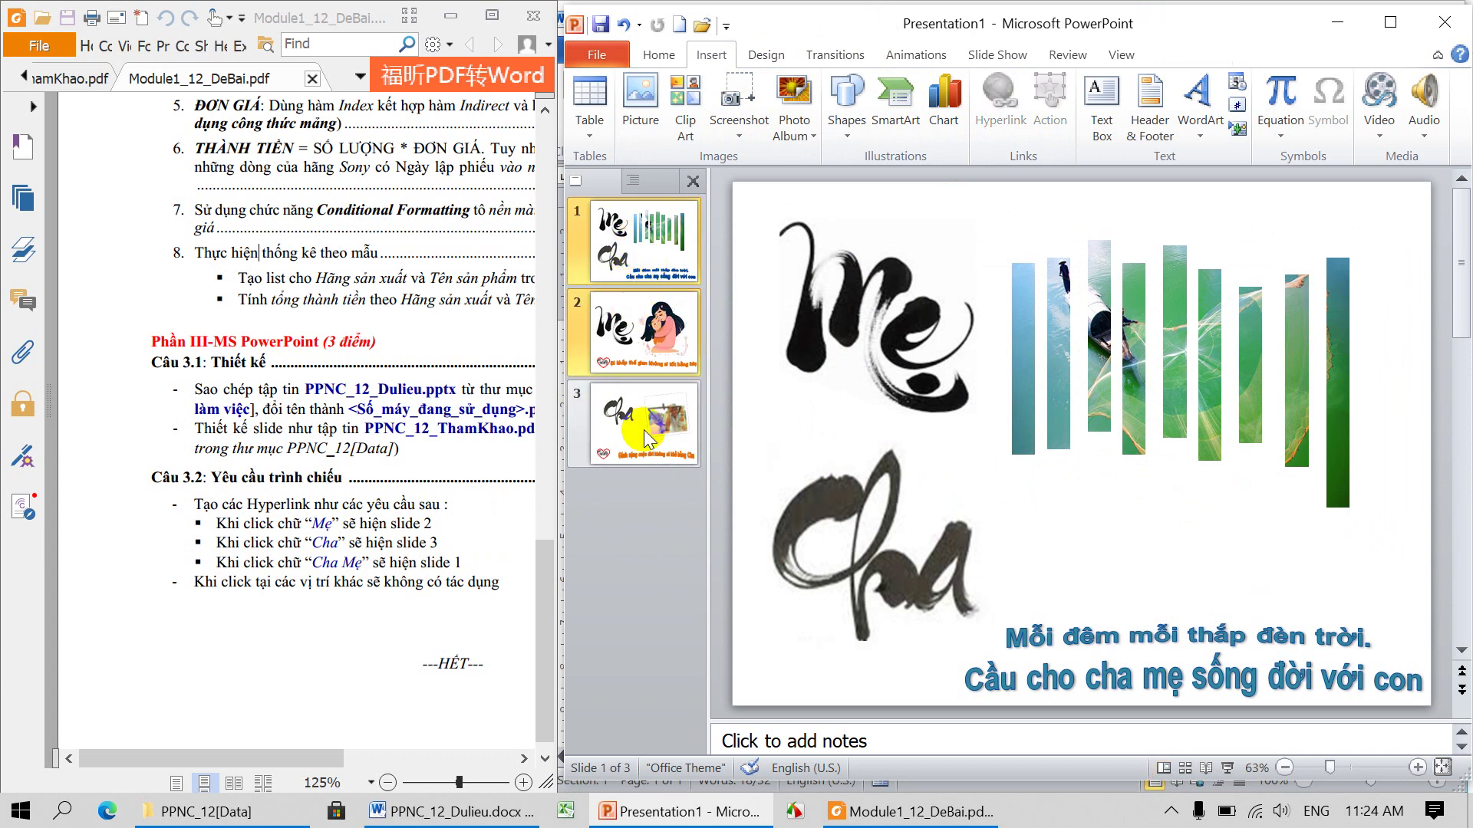
- Turn off On Mouse Click slide advance and start the slide show from the beginning
left_click(835, 54)
left_click(1346, 109)
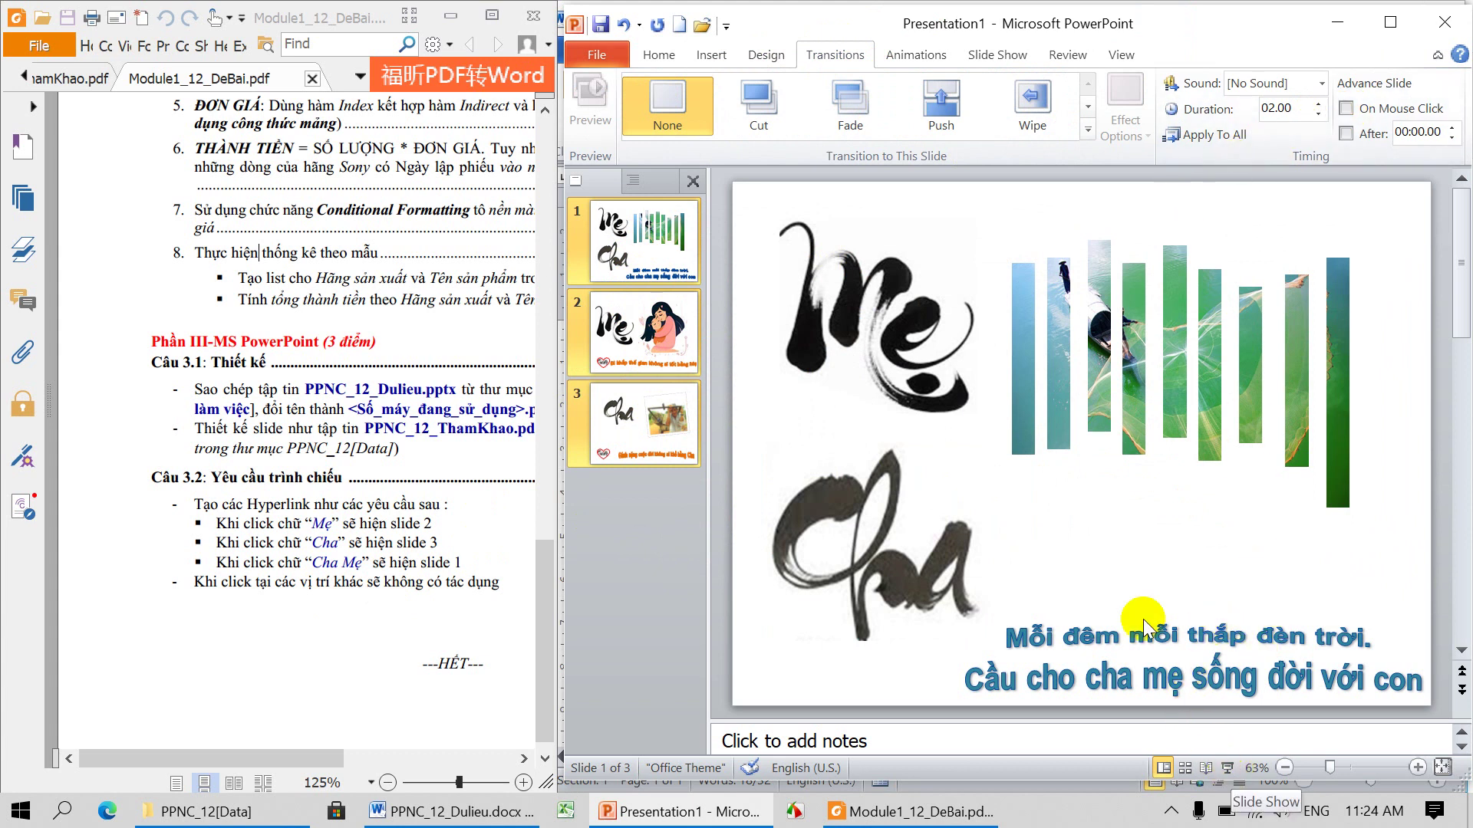
left_click(996, 55)
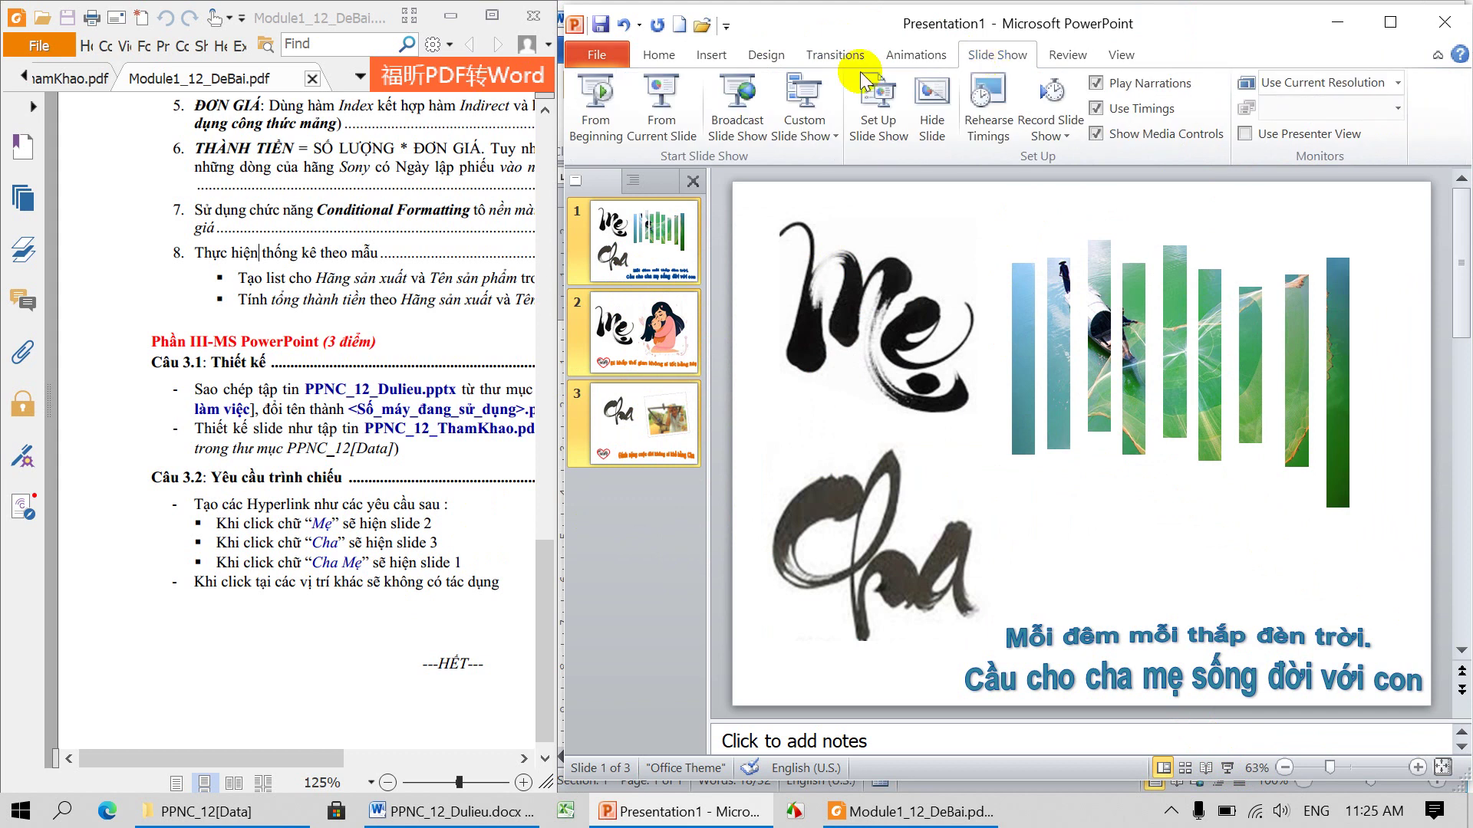
left_click(595, 106)
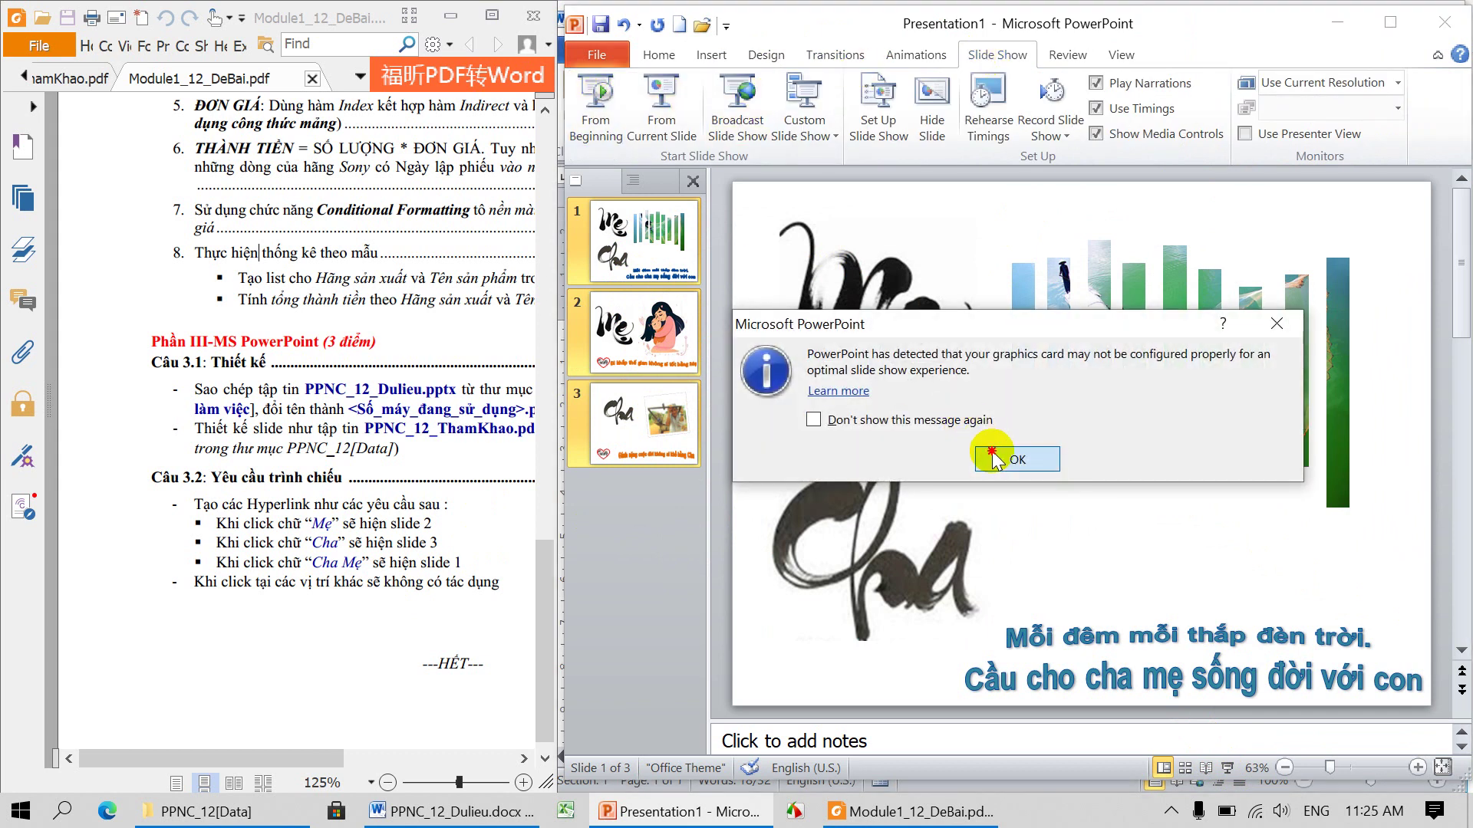
left_click(992, 453)
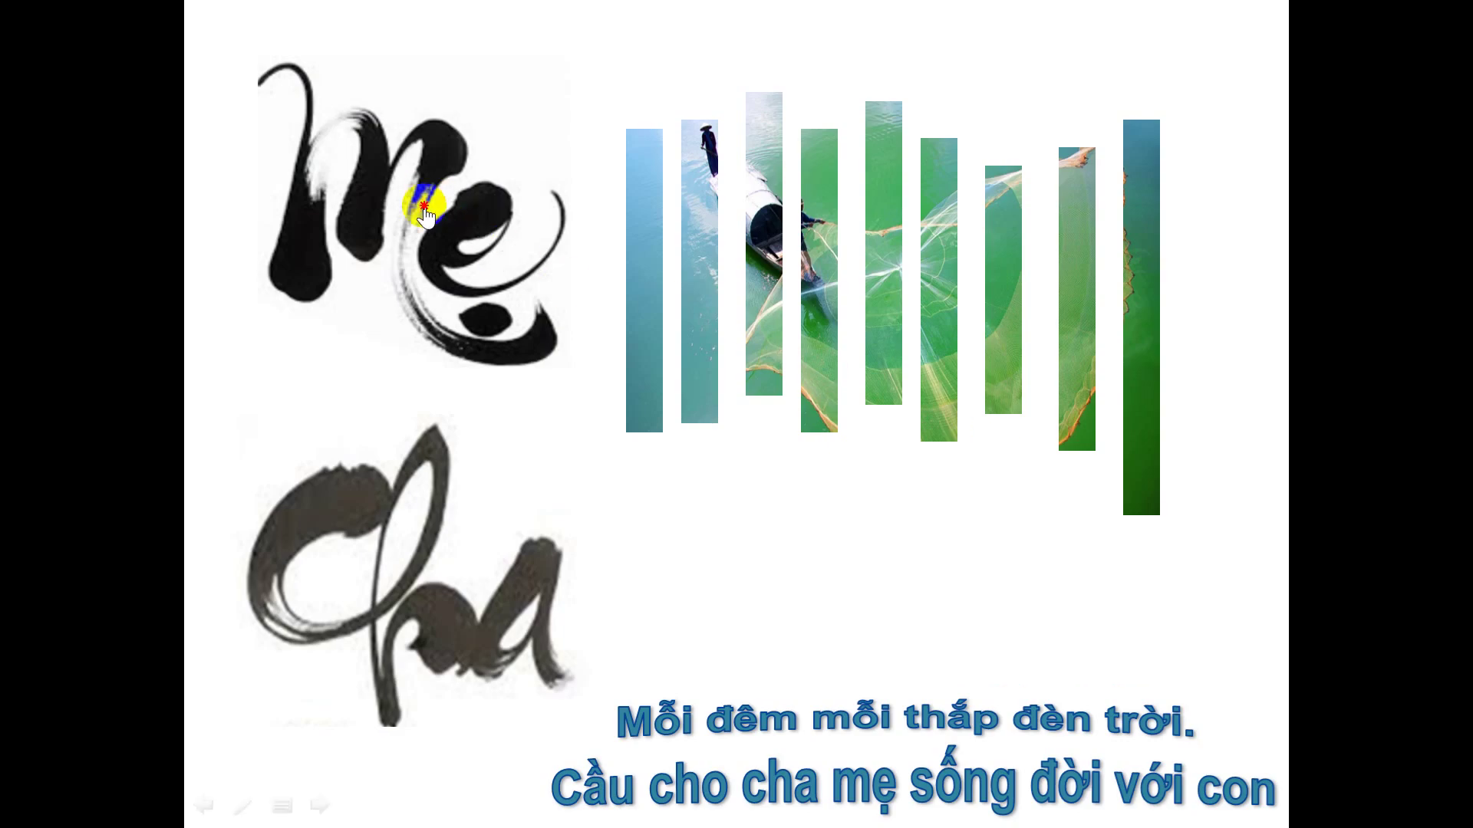
- Test the Mẹ, Cha and heart-logo links during the slide show
left_click(425, 206)
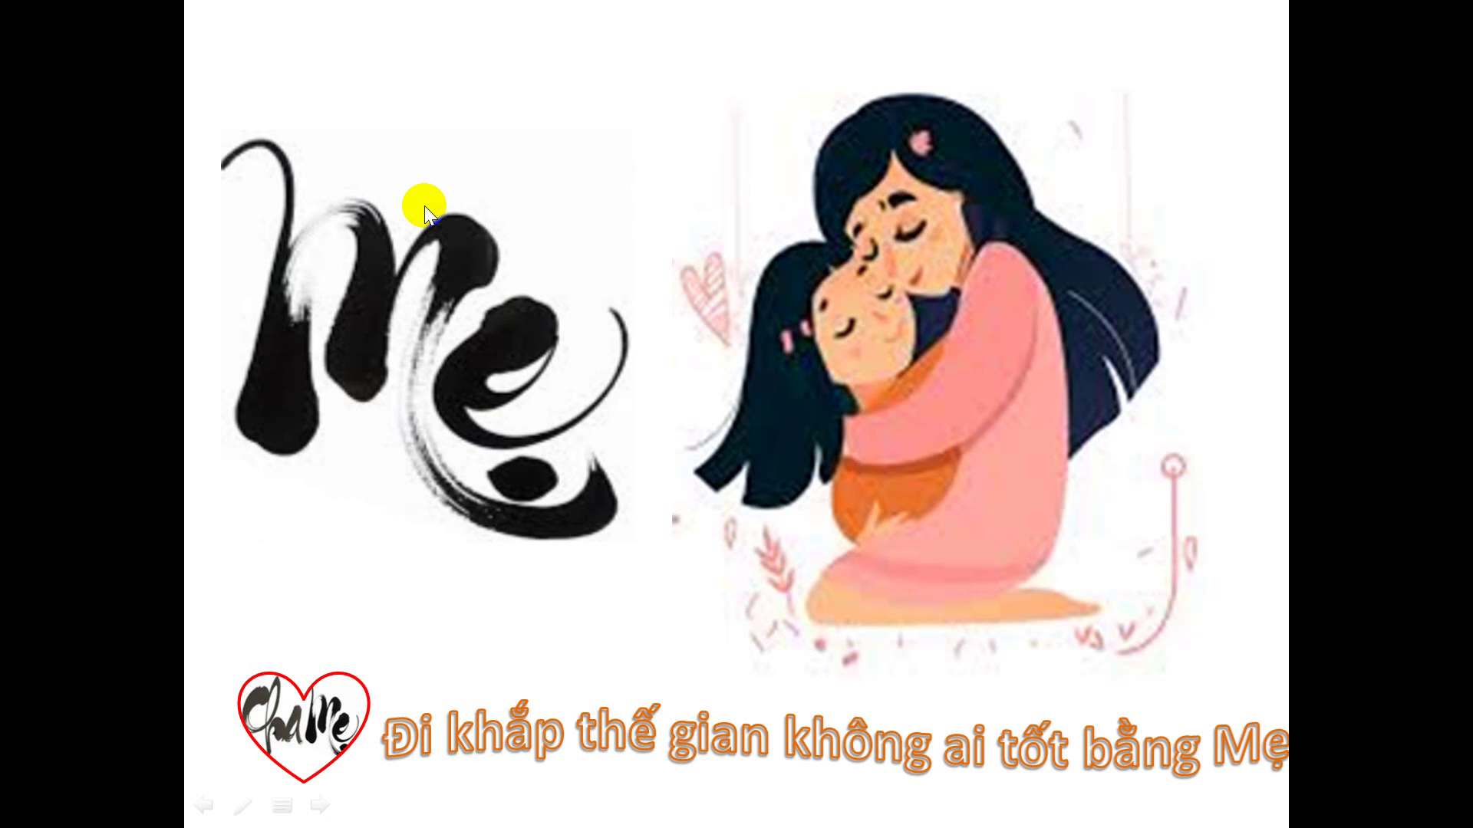
left_click(293, 735)
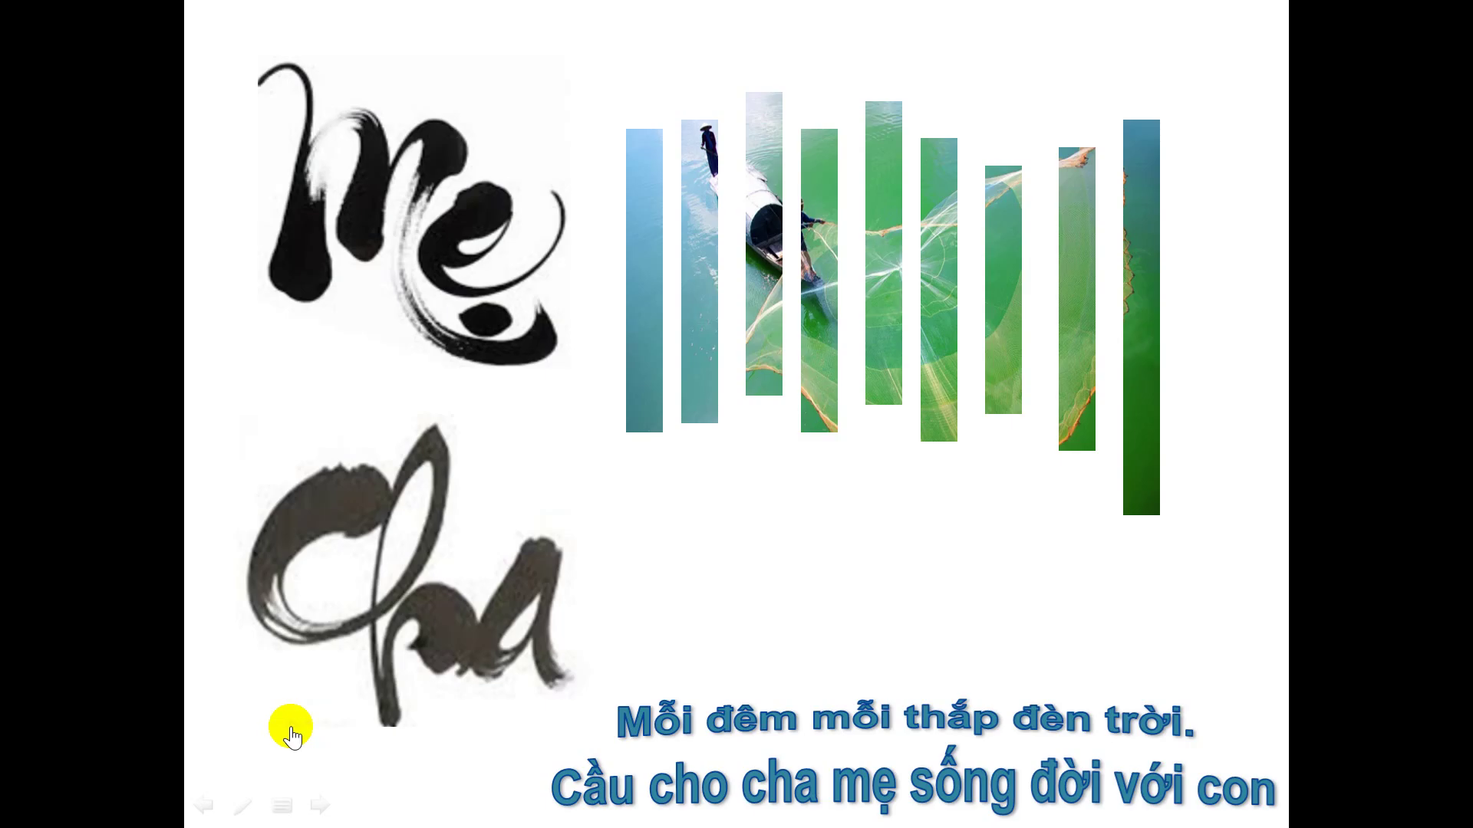
left_click(393, 595)
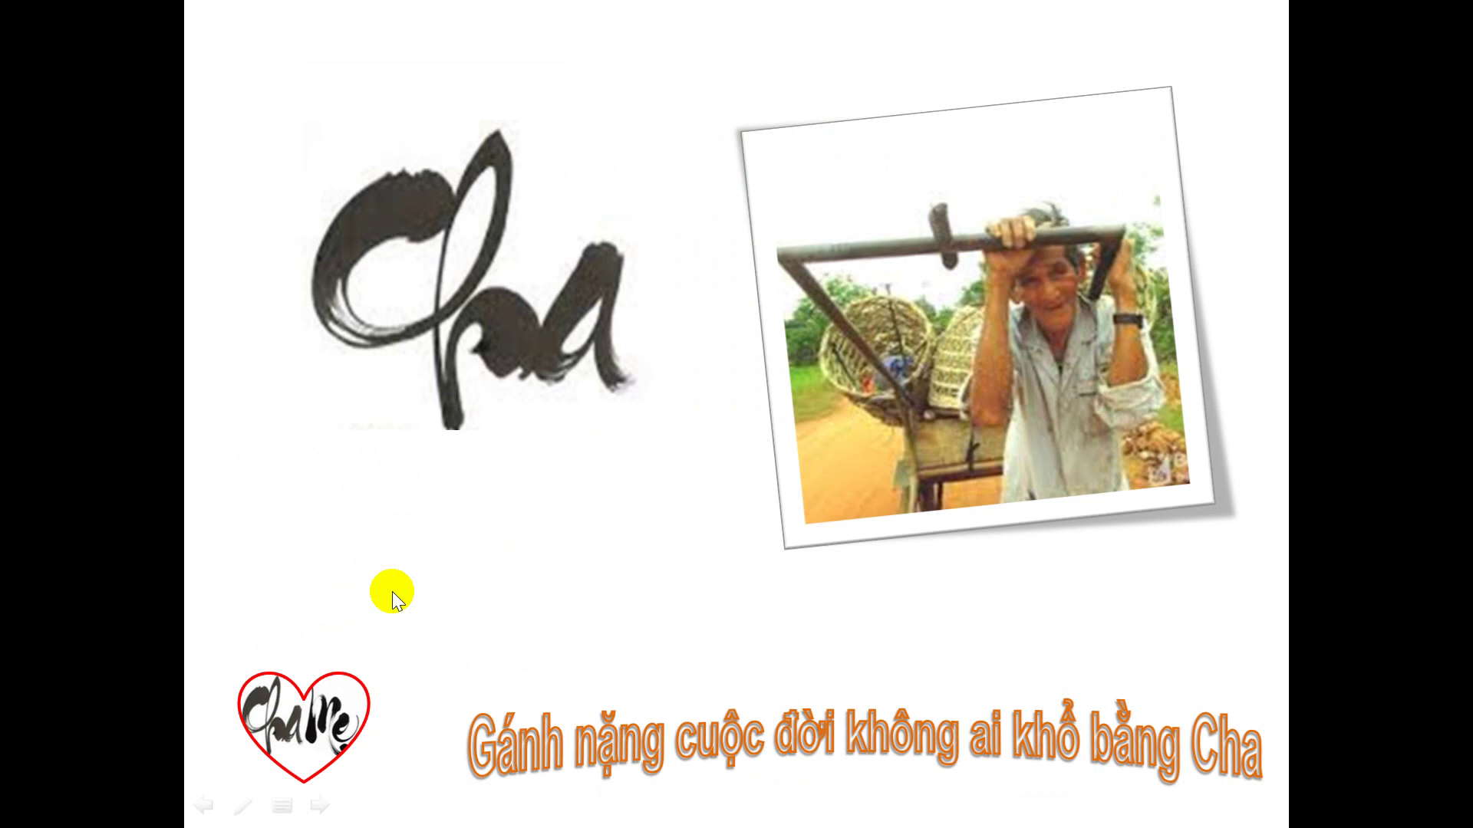
left_click(303, 721)
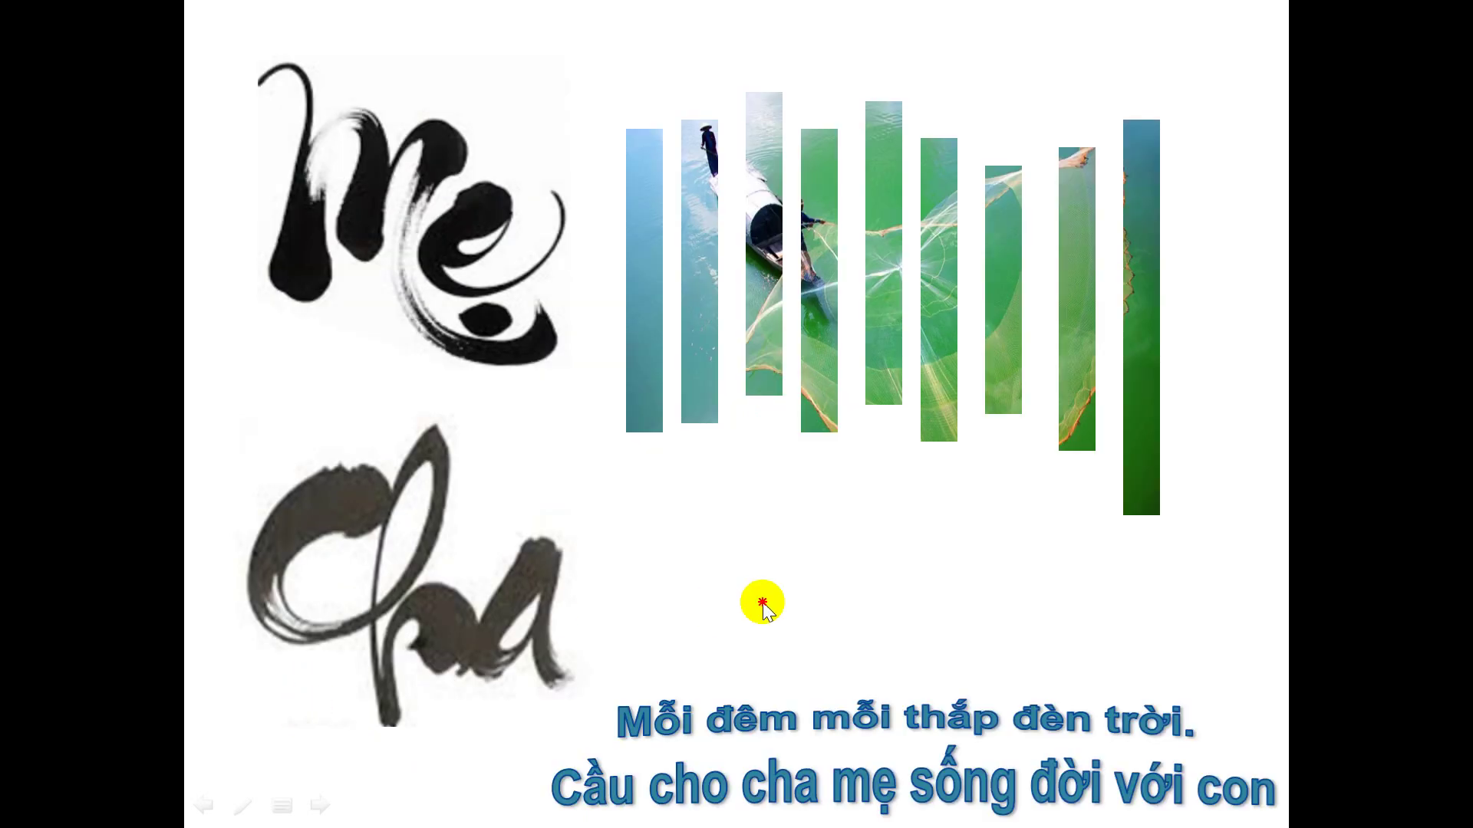
left_click(474, 571)
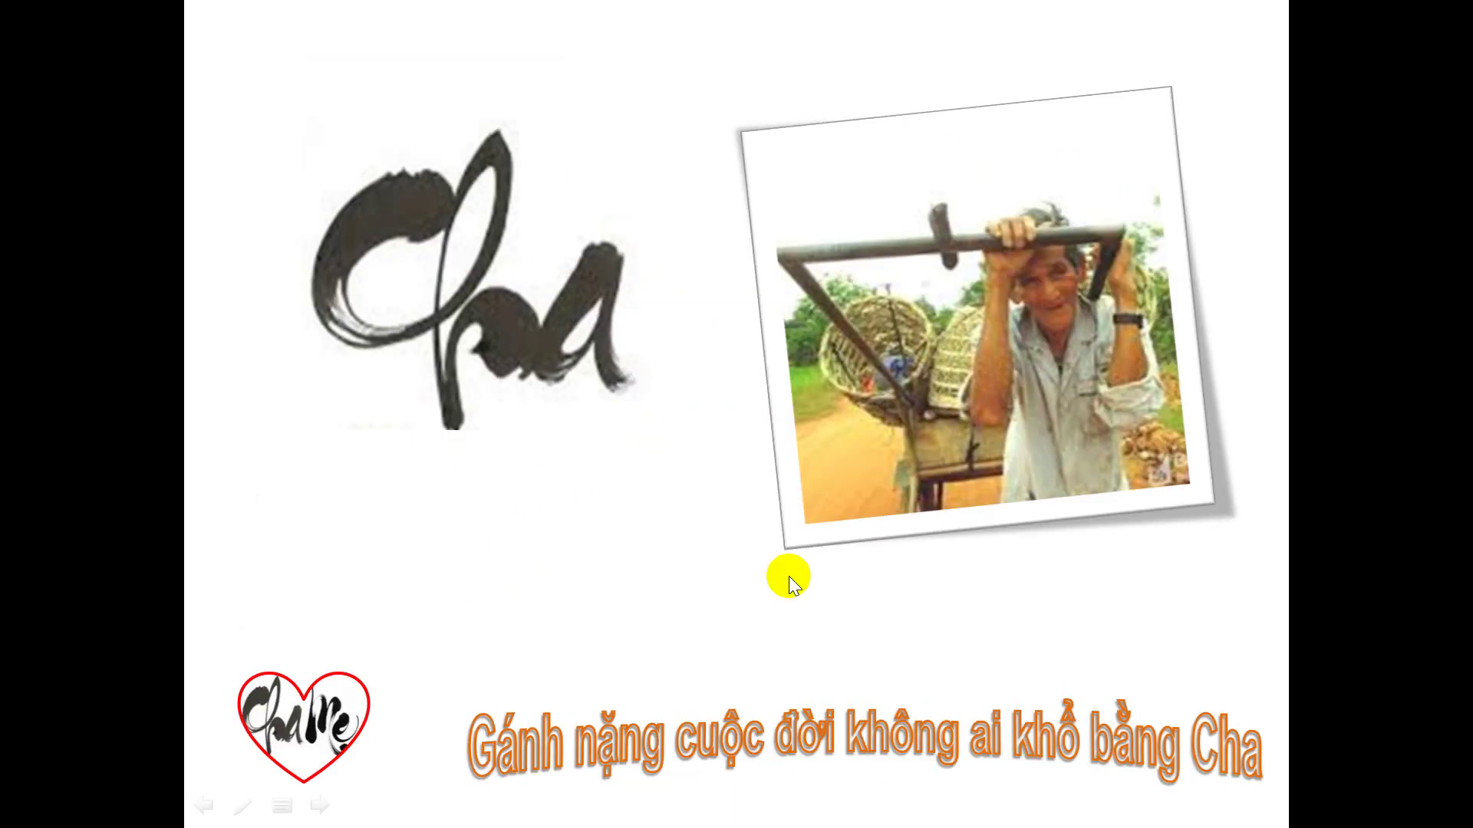